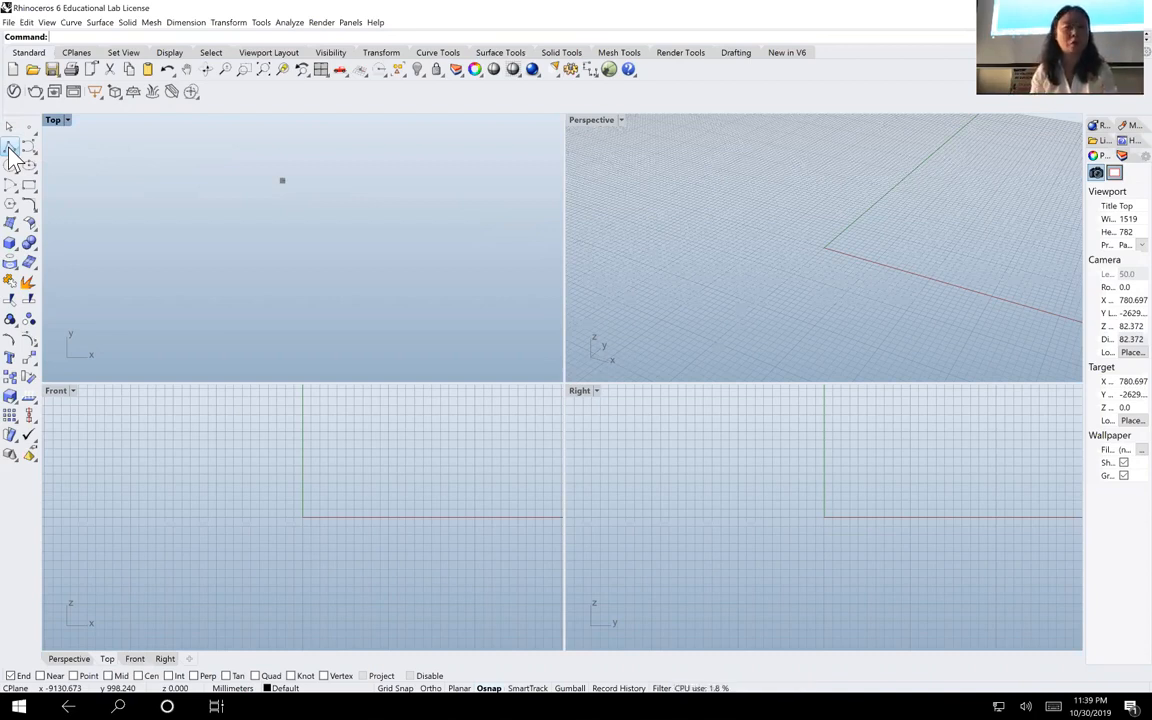
Start a polyline in the Top viewport with a horizontal first segment 5000 mm long in the positive X direction
{"action": "left_click", "coordinate": [10, 148]}
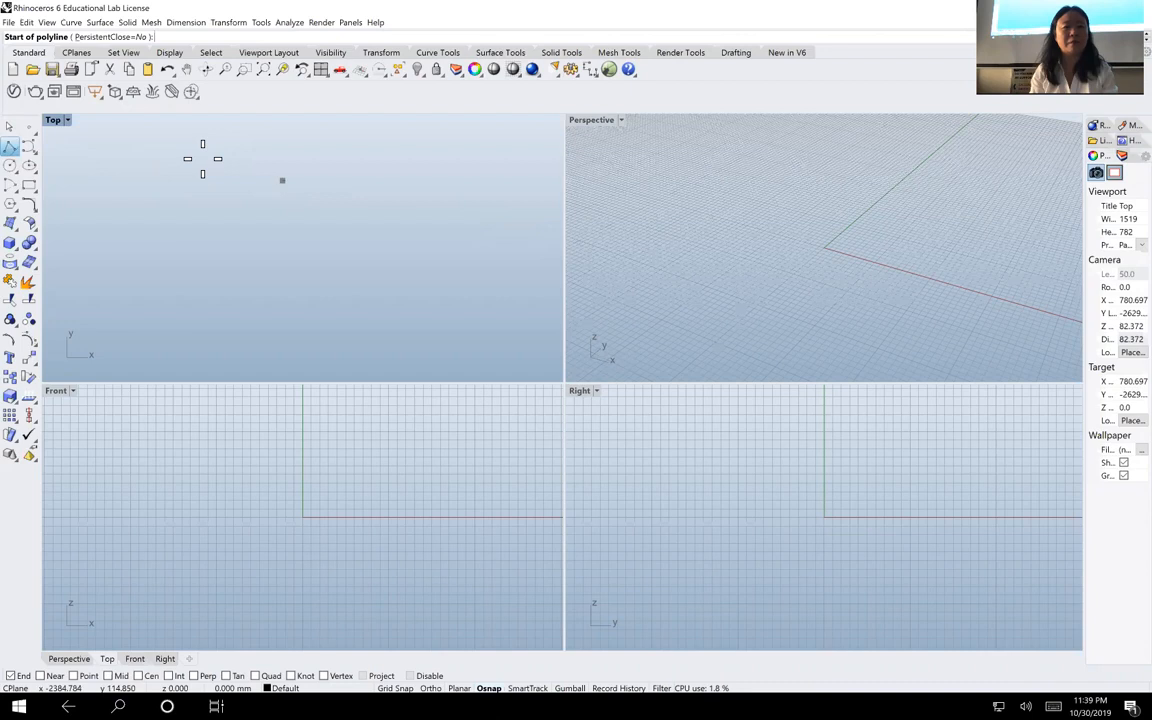
{"action": "left_click", "coordinate": [282, 181]}
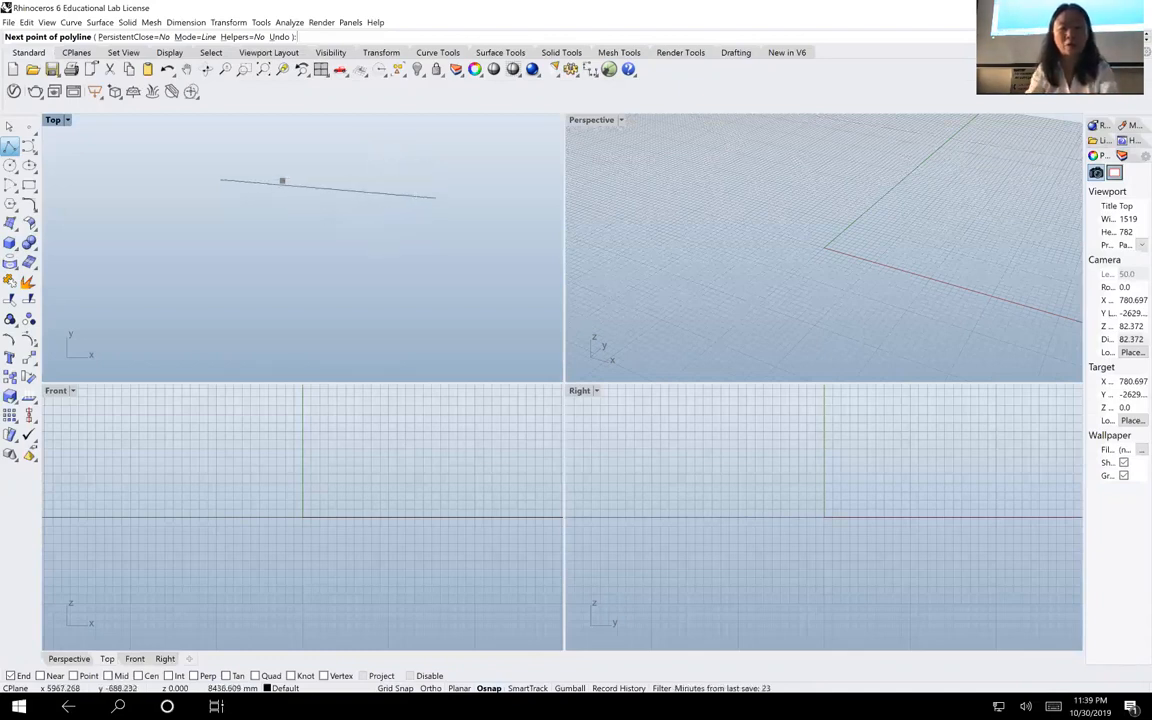
{"action": "type", "text": "00"}
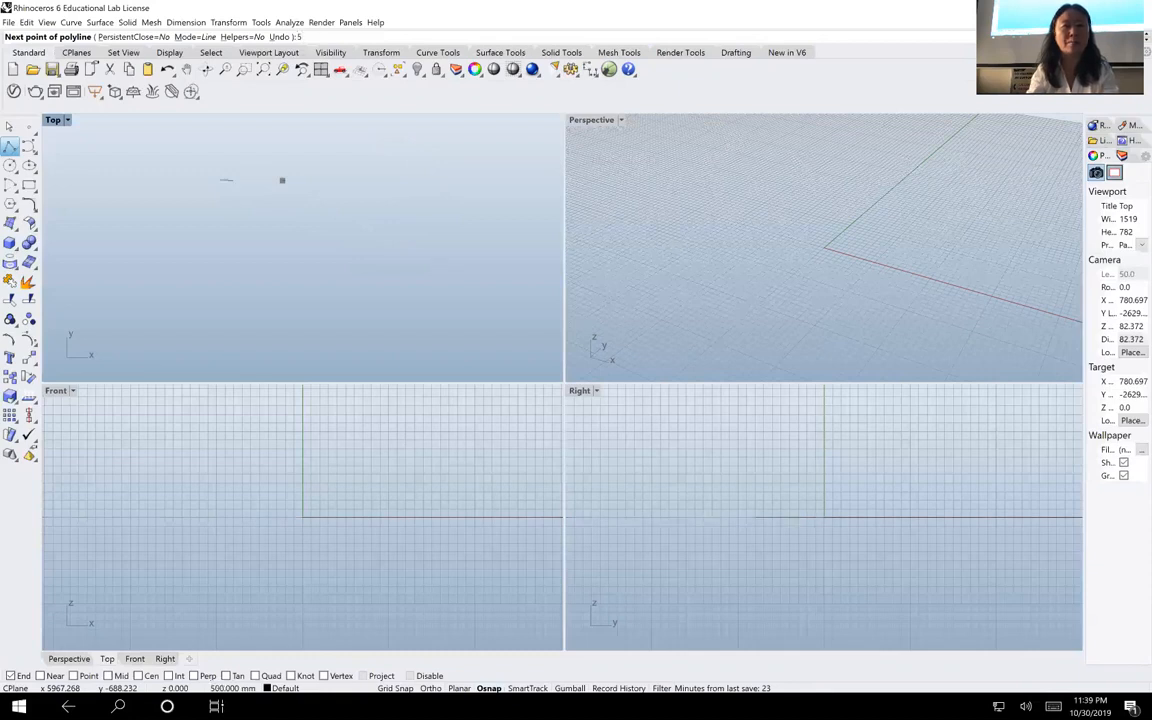
{"action": "type", "text": "0"}
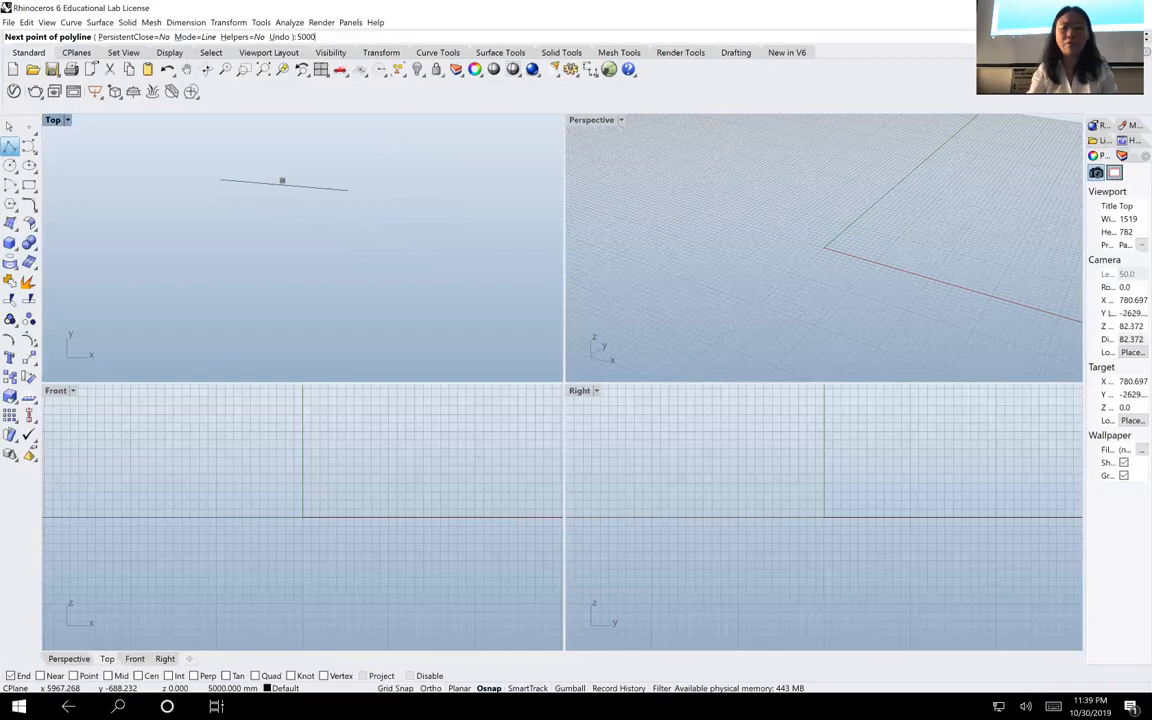
{"action": "key", "text": "Return"}
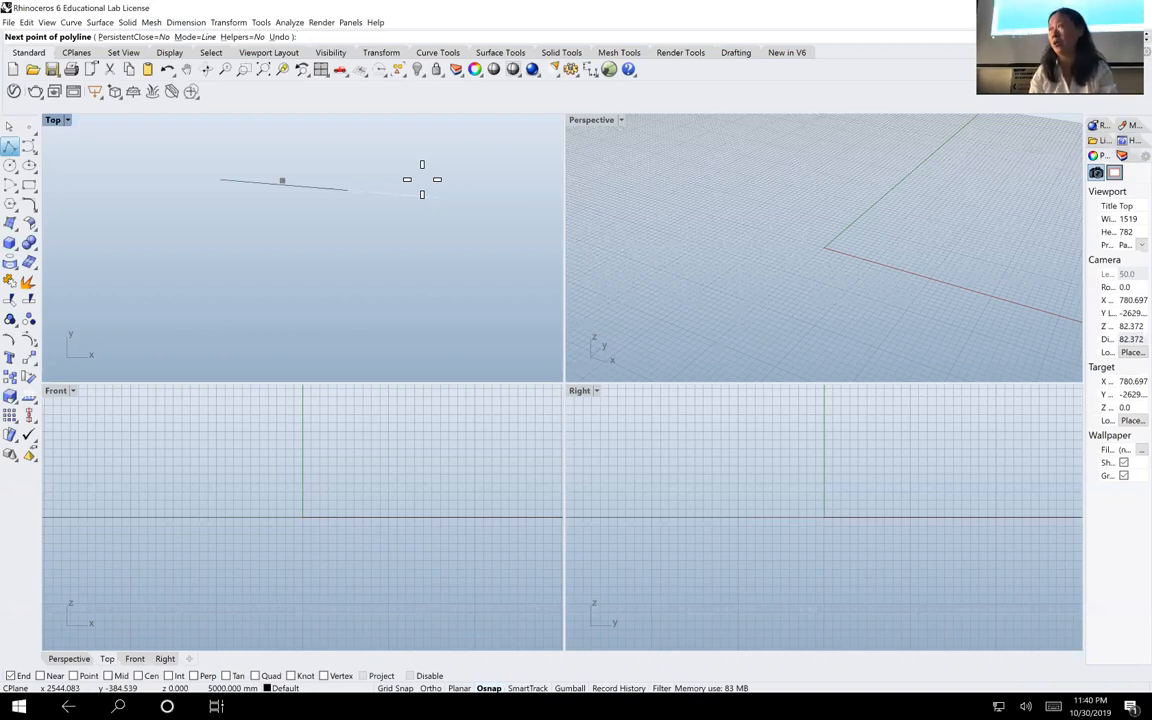
{"action": "key", "text": "F8"}
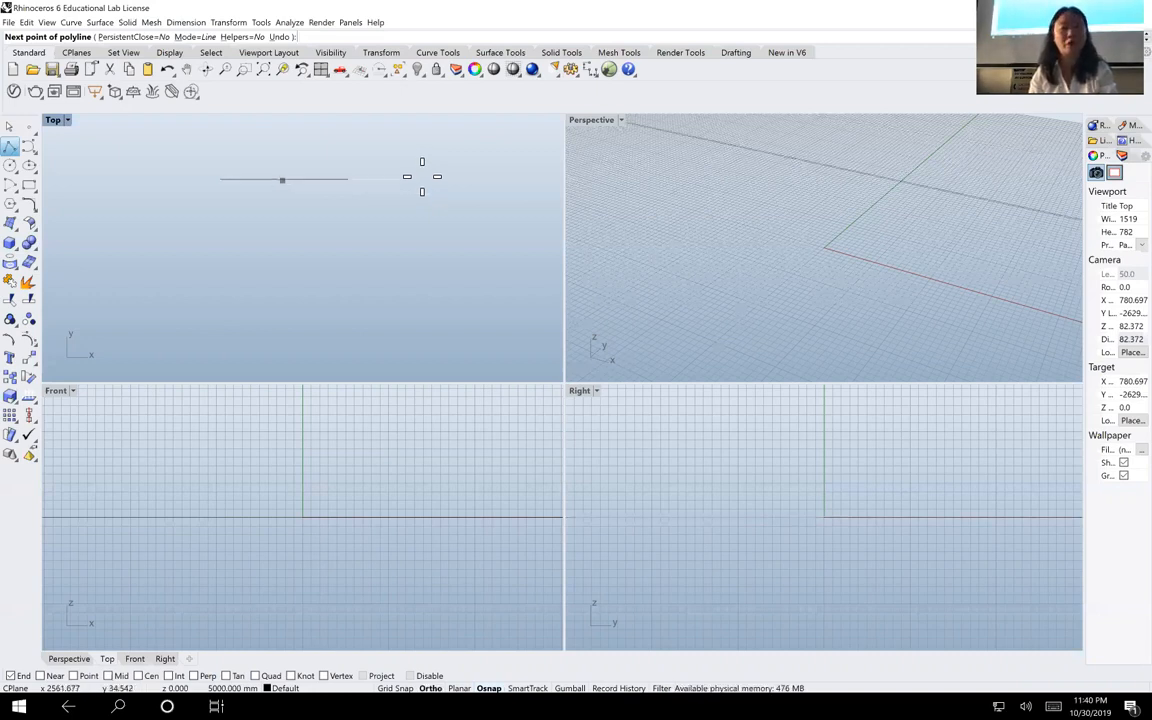
{"action": "left_click", "coordinate": [422, 177]}
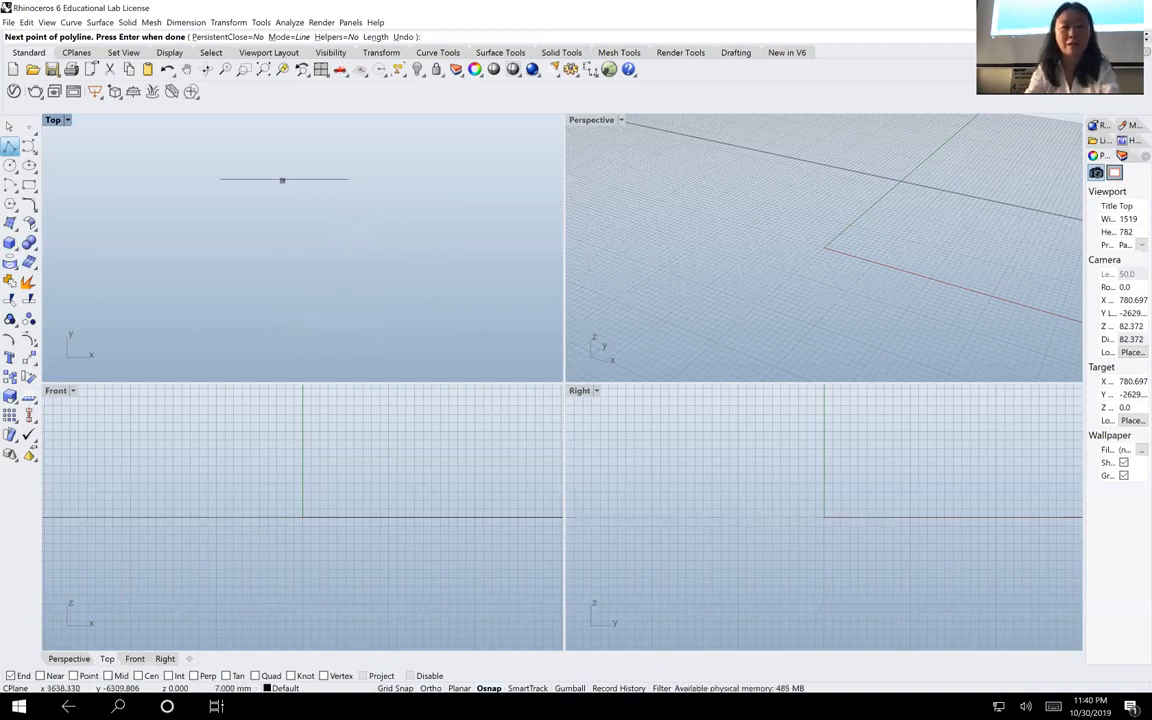
Add a vertical 7000 mm polyline segment running in the negative Y direction, constrained with Ortho
{"action": "type", "text": "700"}
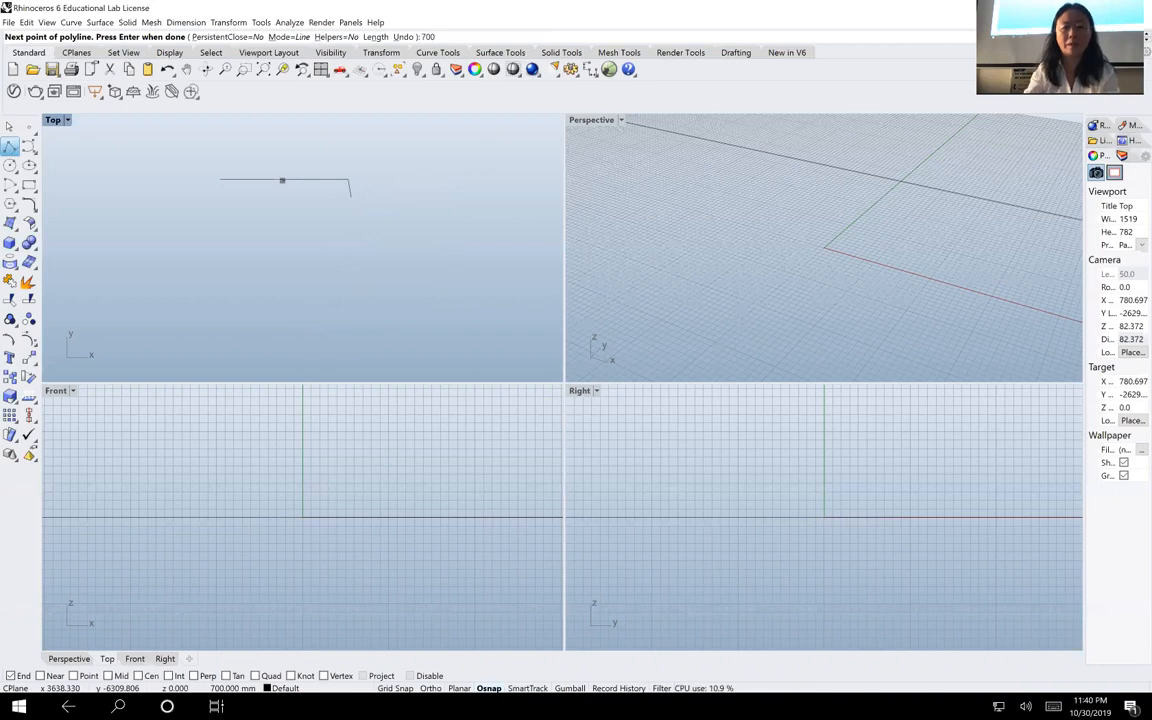
{"action": "type", "text": "0"}
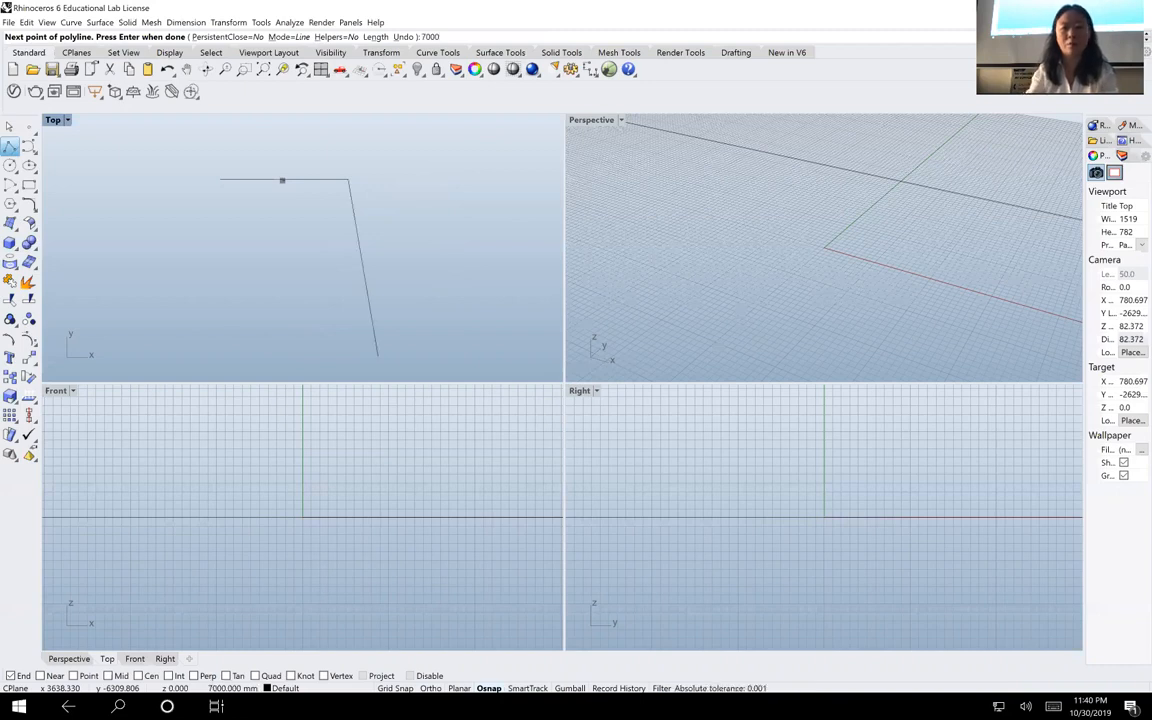
{"action": "key", "text": "BackSpace"}
{"action": "key", "text": "BackSpace"}
{"action": "key", "text": "BackSpace"}
{"action": "key", "text": "BackSpace"}
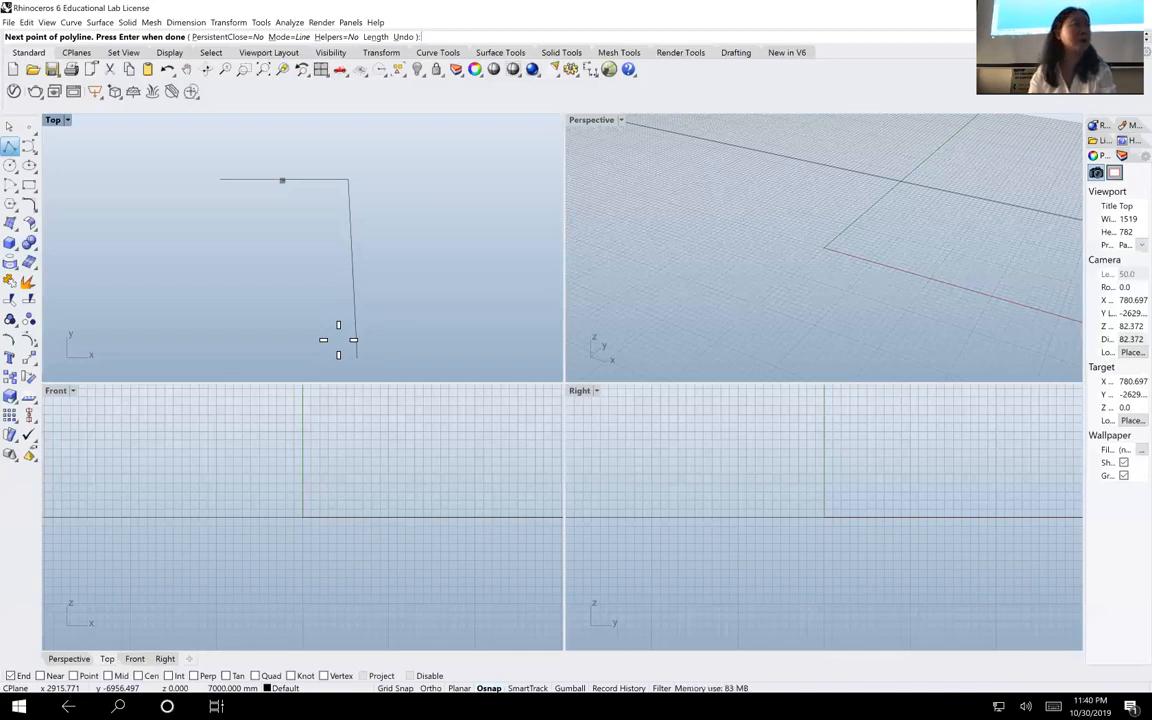
{"action": "key", "text": "F8"}
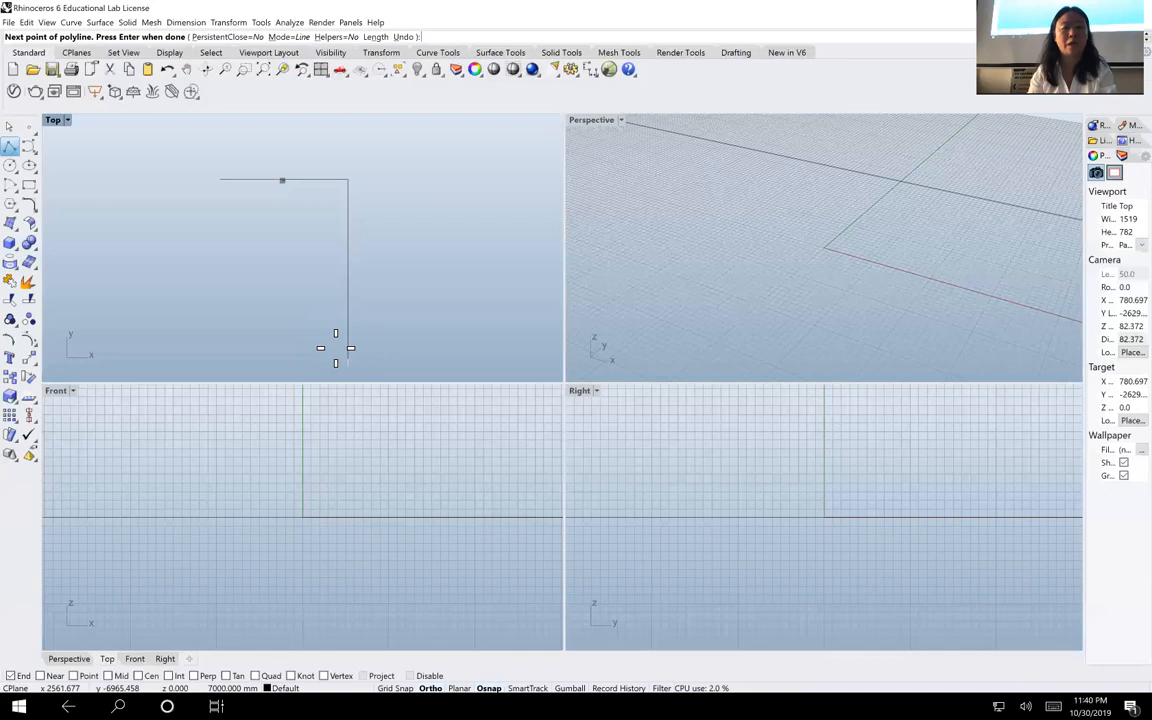
{"action": "left_click", "coordinate": [336, 350]}
{"action": "key", "text": "F8"}
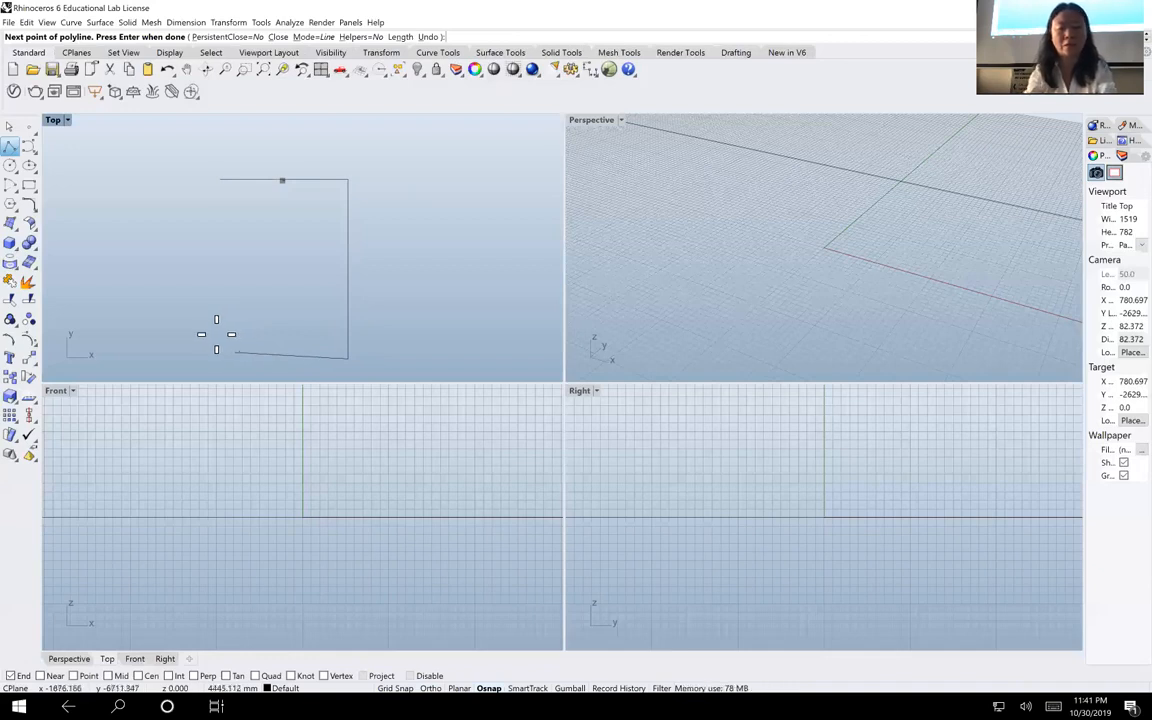
Add a horizontal 5000 mm segment in the negative X direction and close the polyline into a rectangle
{"action": "type", "text": "5000"}
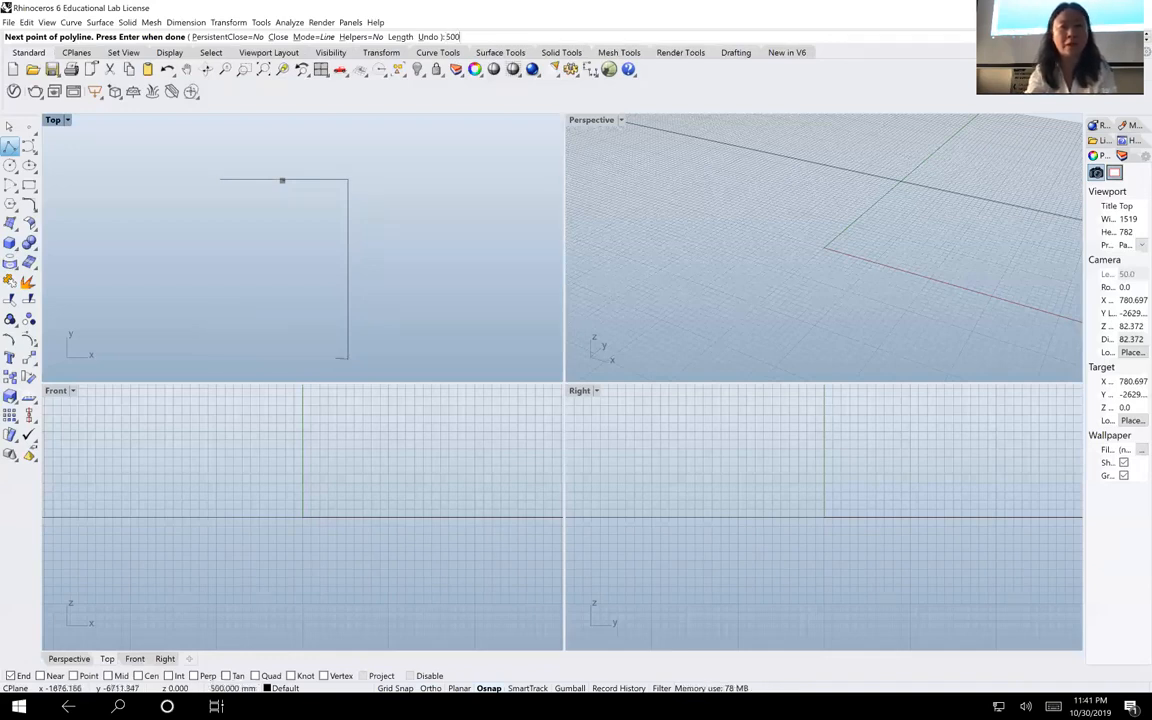
{"action": "key", "text": "Return"}
{"action": "key", "text": "shift"}
{"action": "left_click", "coordinate": [206, 335]}
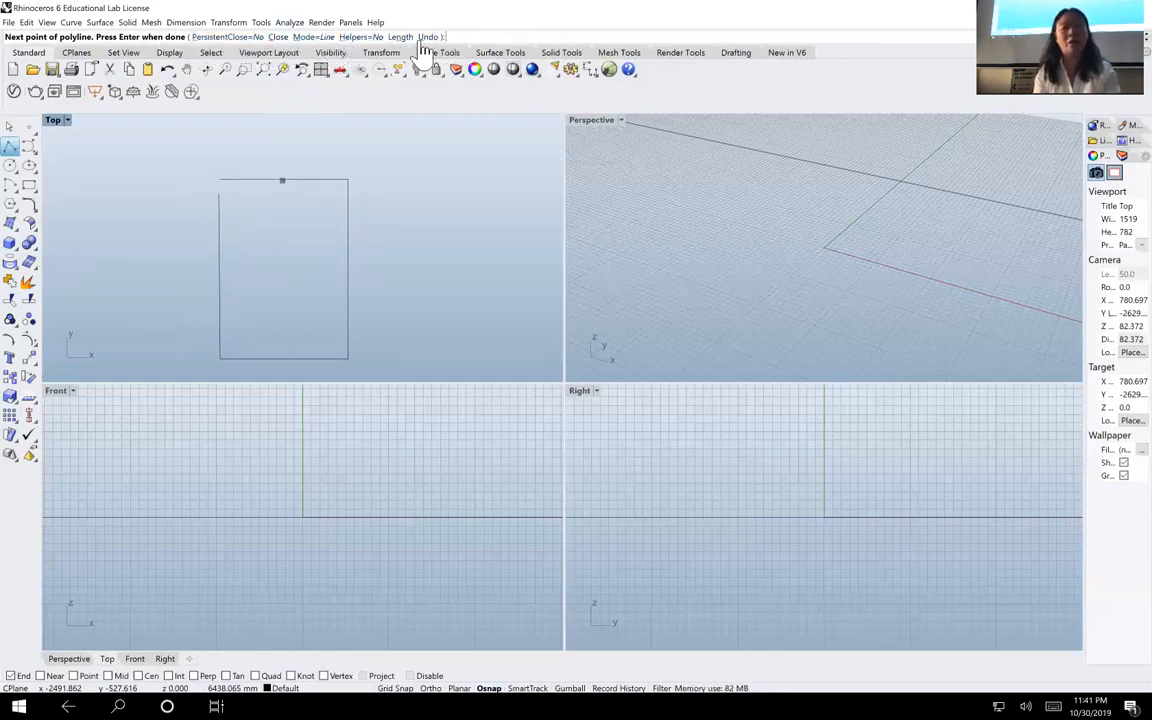
{"action": "left_click", "coordinate": [277, 37]}
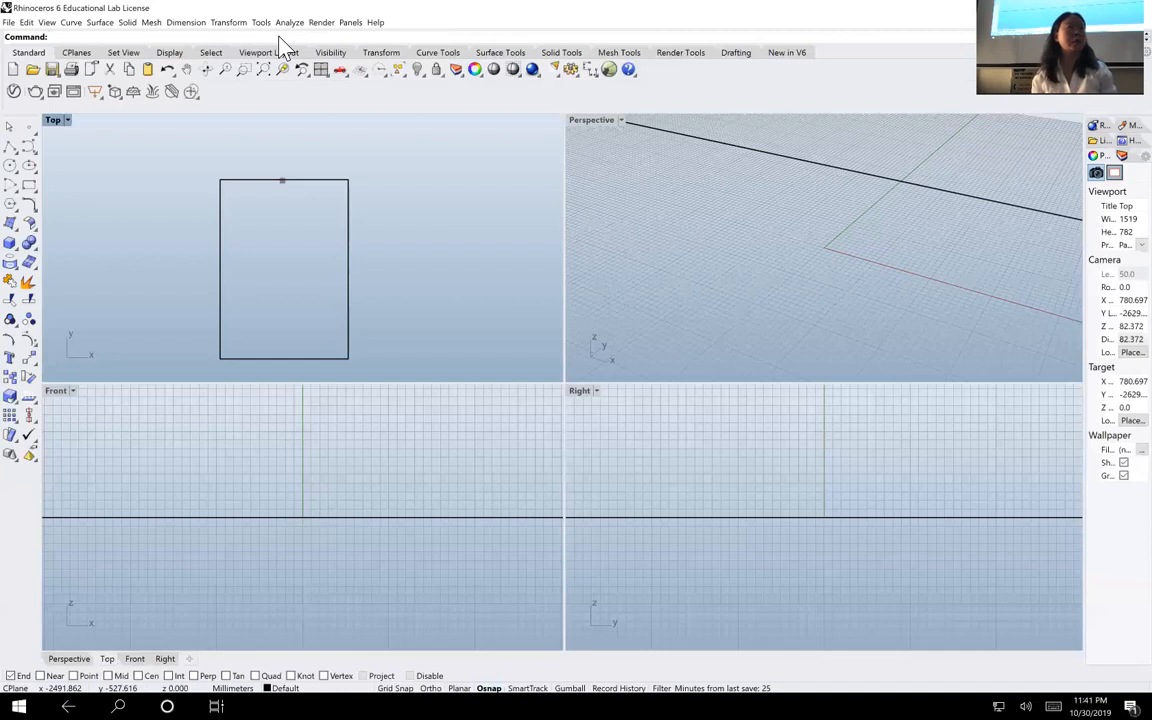
Enlarge the Top viewport and move the rectangle upward and slightly in positive X within it
{"action": "left_click", "coordinate": [309, 180]}
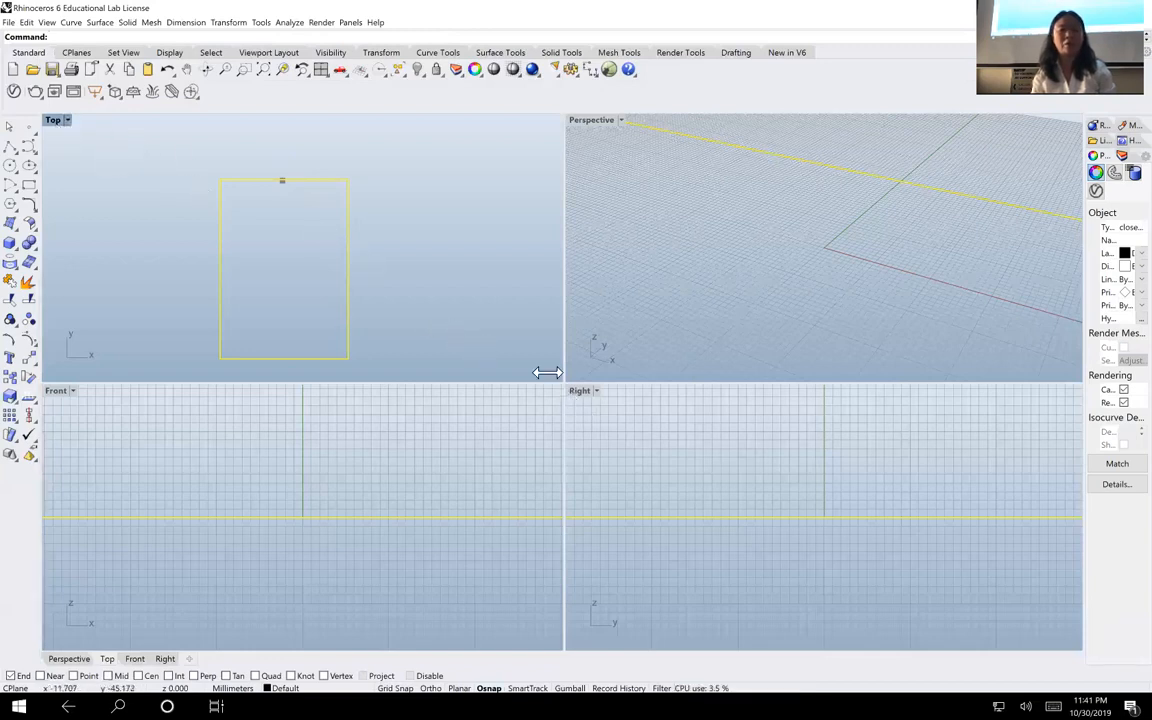
{"action": "left_click_drag", "start_coordinate": [549, 369], "coordinate": [605, 440]}
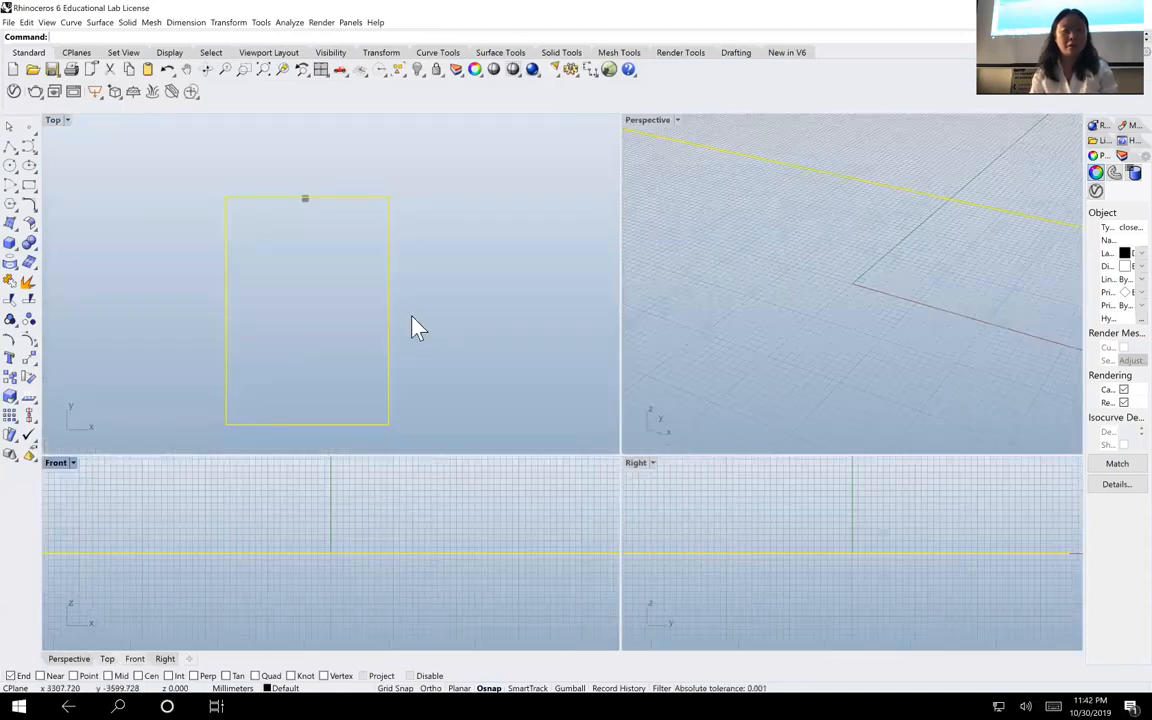
{"action": "left_click_drag", "start_coordinate": [390, 338], "coordinate": [398, 285]}
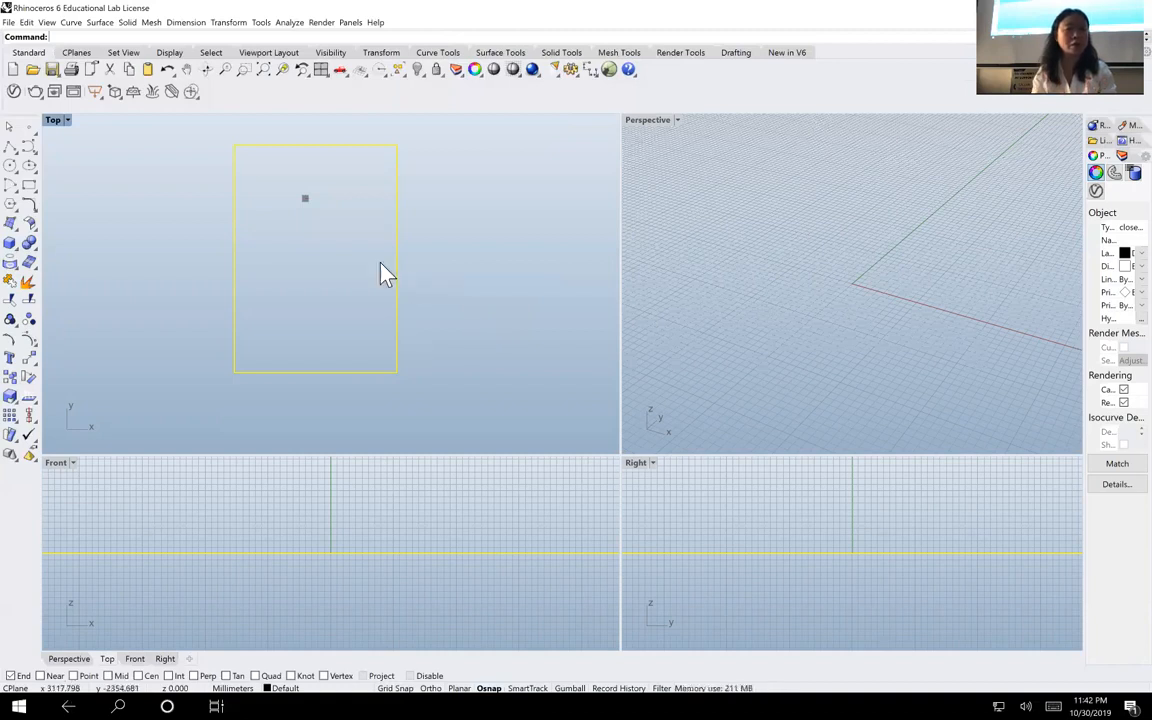
{"action": "left_click", "coordinate": [99, 23]}
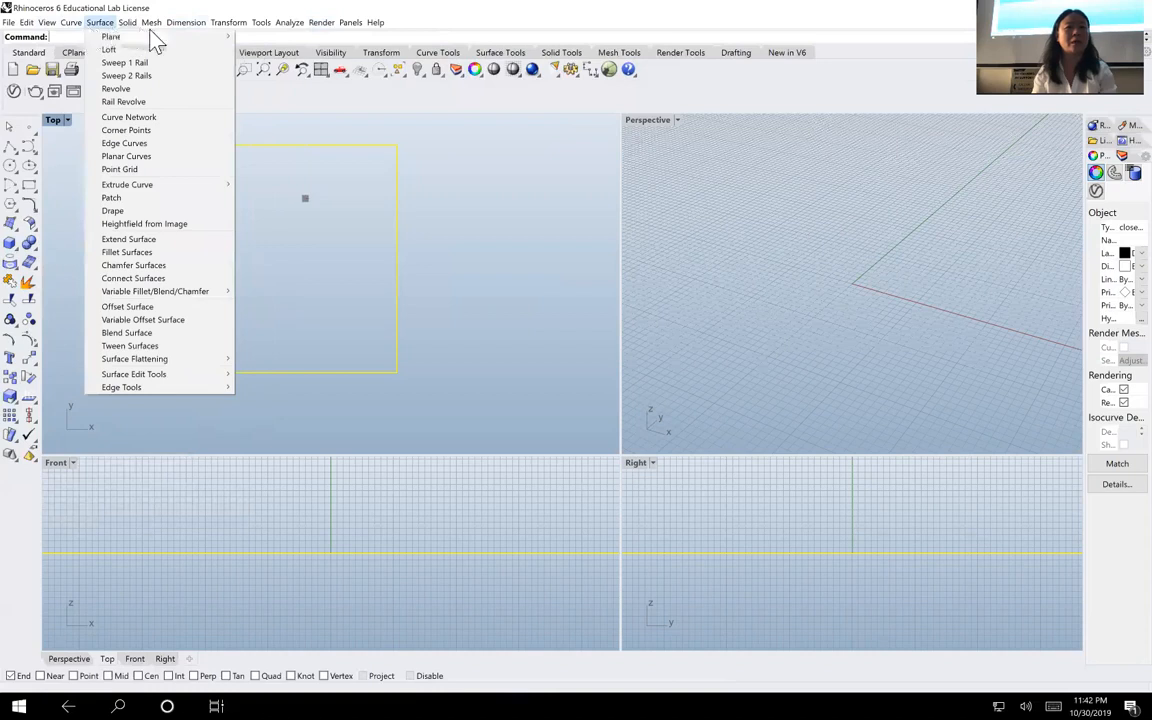
{"action": "mouse_move", "coordinate": [228, 24]}
{"action": "mouse_move", "coordinate": [288, 24]}
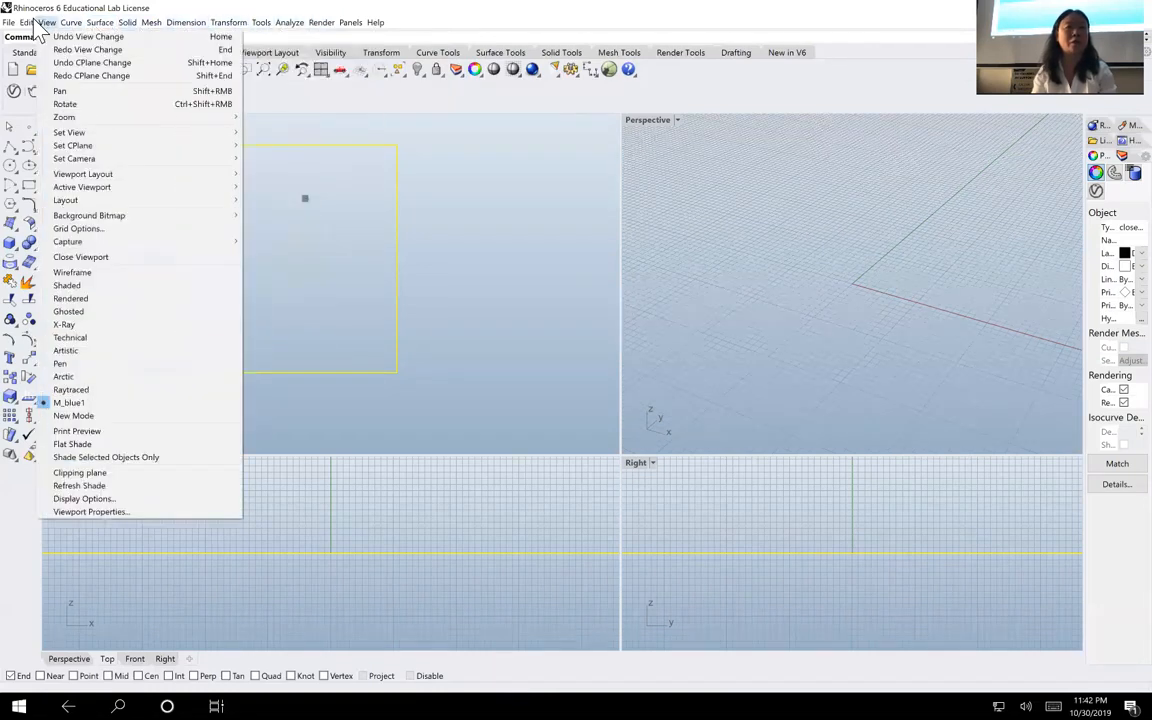
{"action": "mouse_move", "coordinate": [26, 22]}
{"action": "mouse_move", "coordinate": [71, 22]}
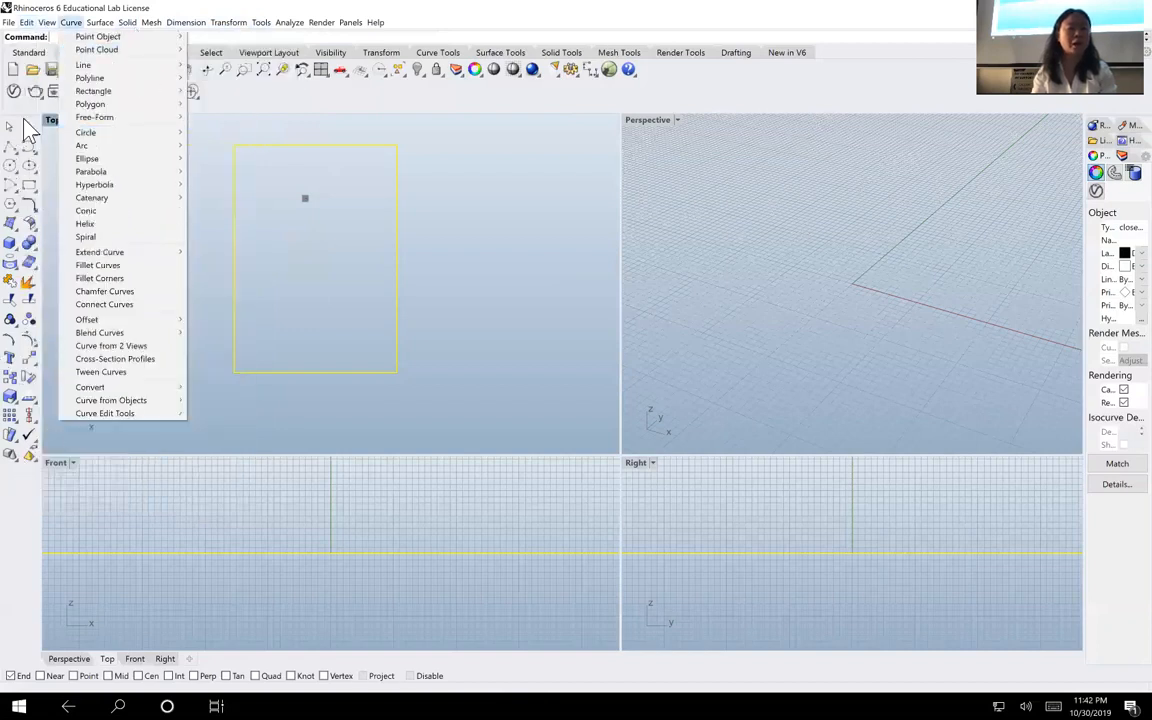
{"action": "left_click", "coordinate": [50, 241]}
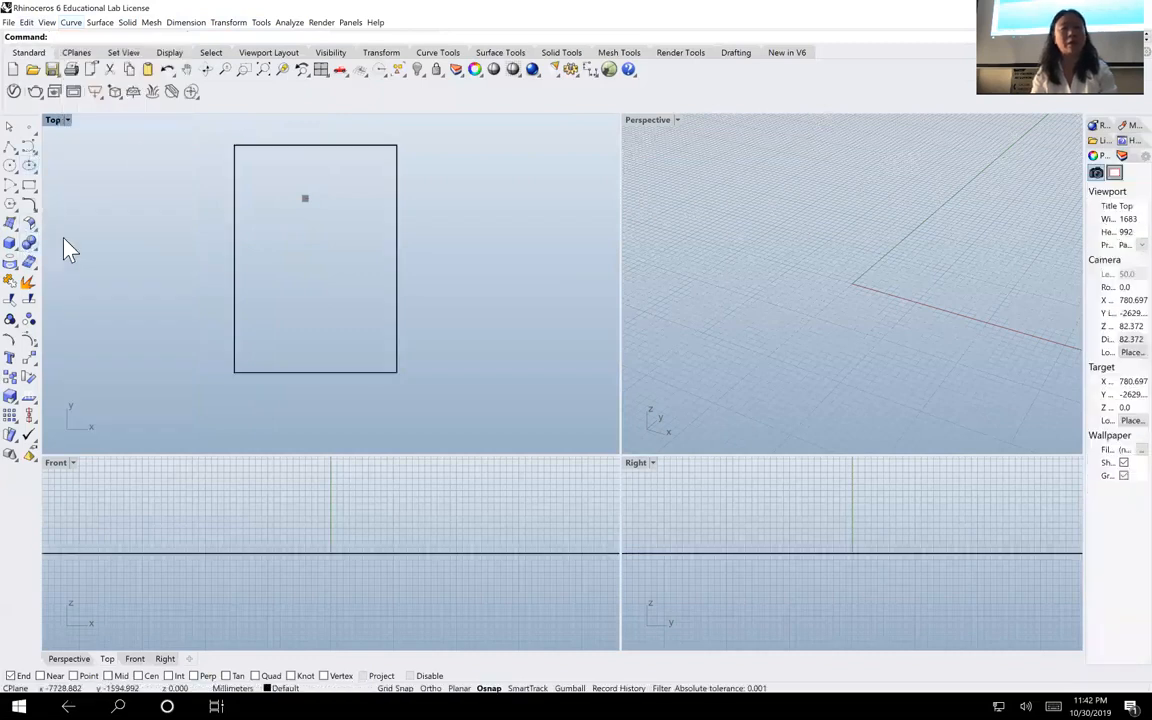
{"action": "left_click", "coordinate": [74, 54]}
{"action": "left_click", "coordinate": [123, 53]}
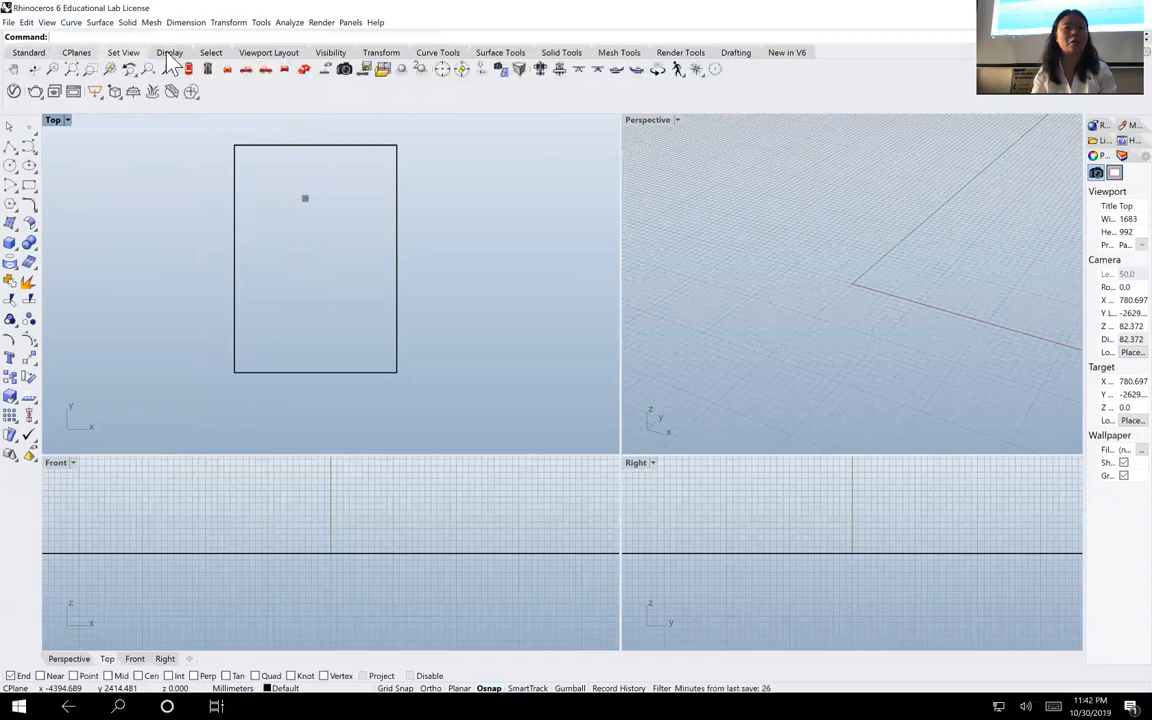
{"action": "left_click", "coordinate": [166, 54]}
{"action": "left_click", "coordinate": [211, 53]}
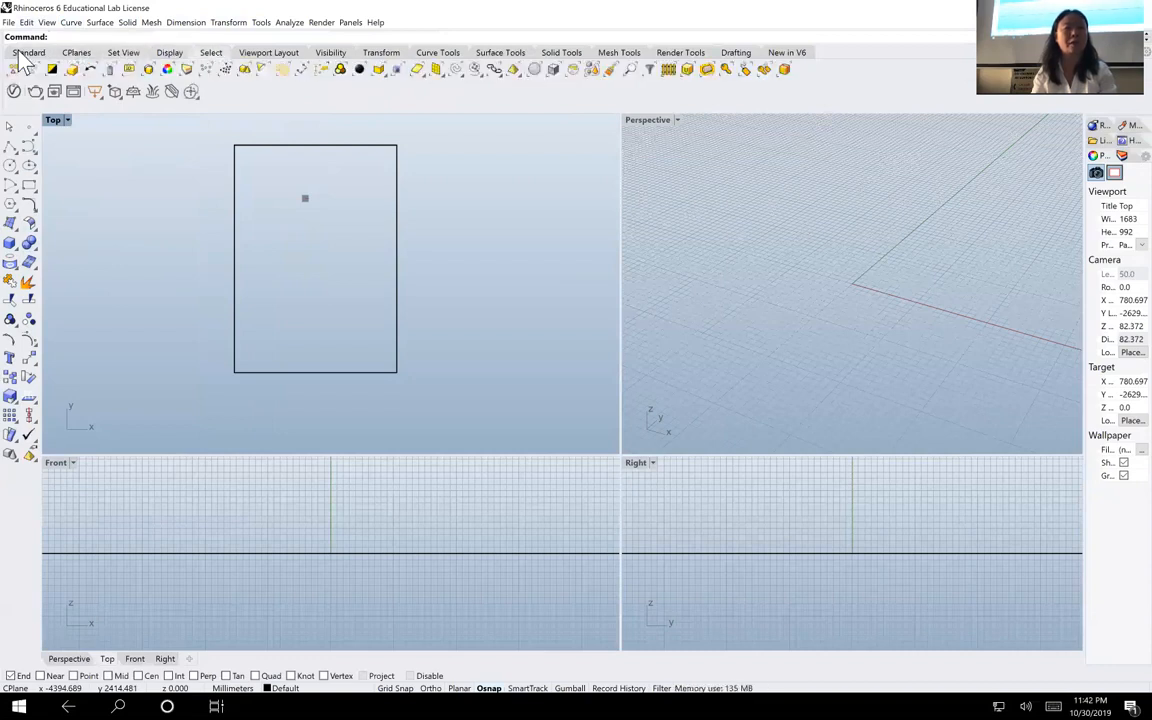
{"action": "left_click", "coordinate": [28, 53]}
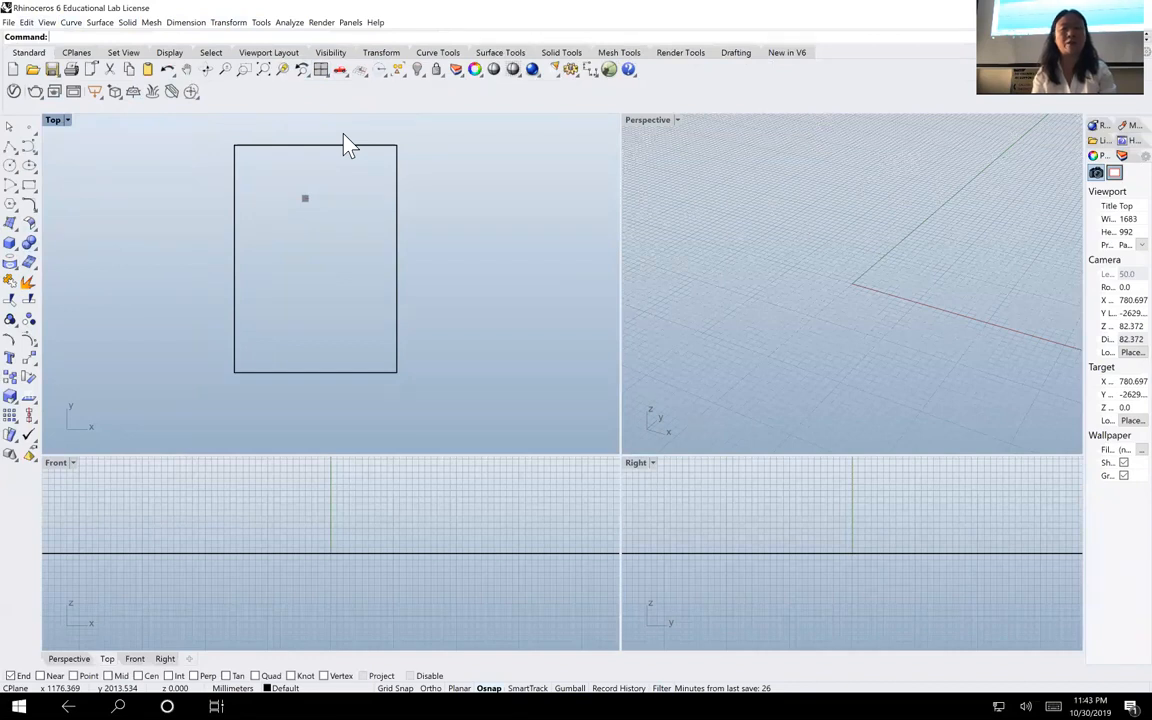
{"action": "left_click", "coordinate": [127, 22]}
{"action": "left_click", "coordinate": [517, 177]}
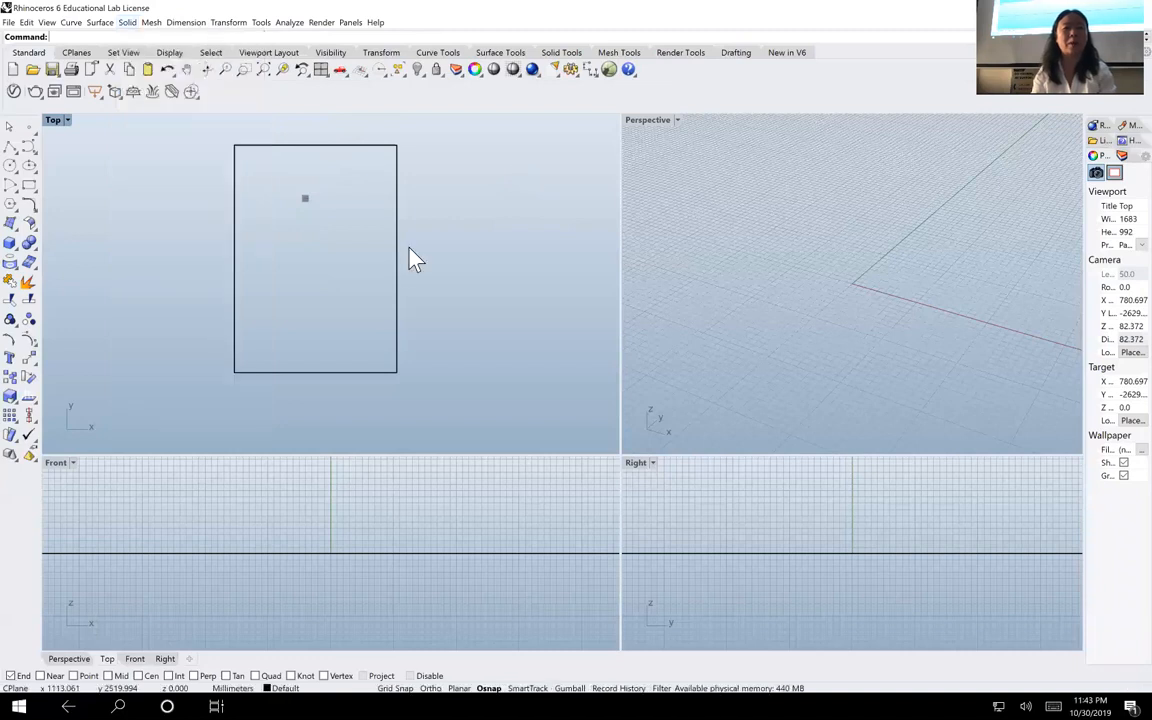
{"action": "left_click", "coordinate": [397, 276]}
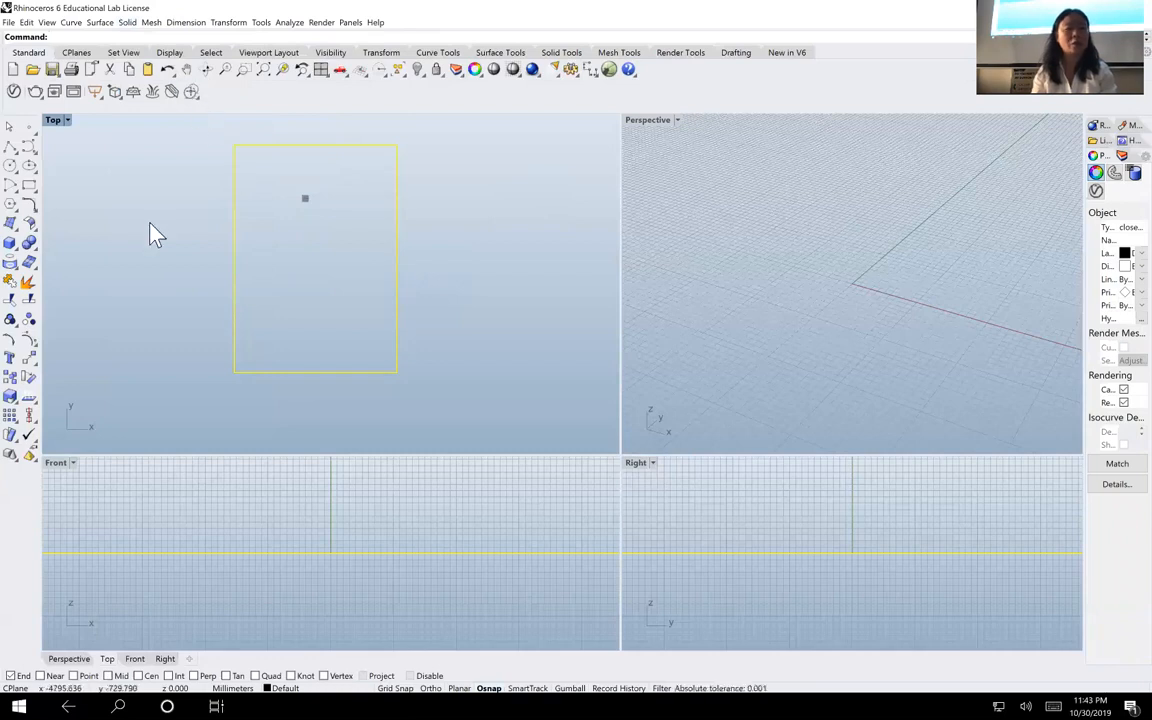
{"action": "type", "text": "Offset"}
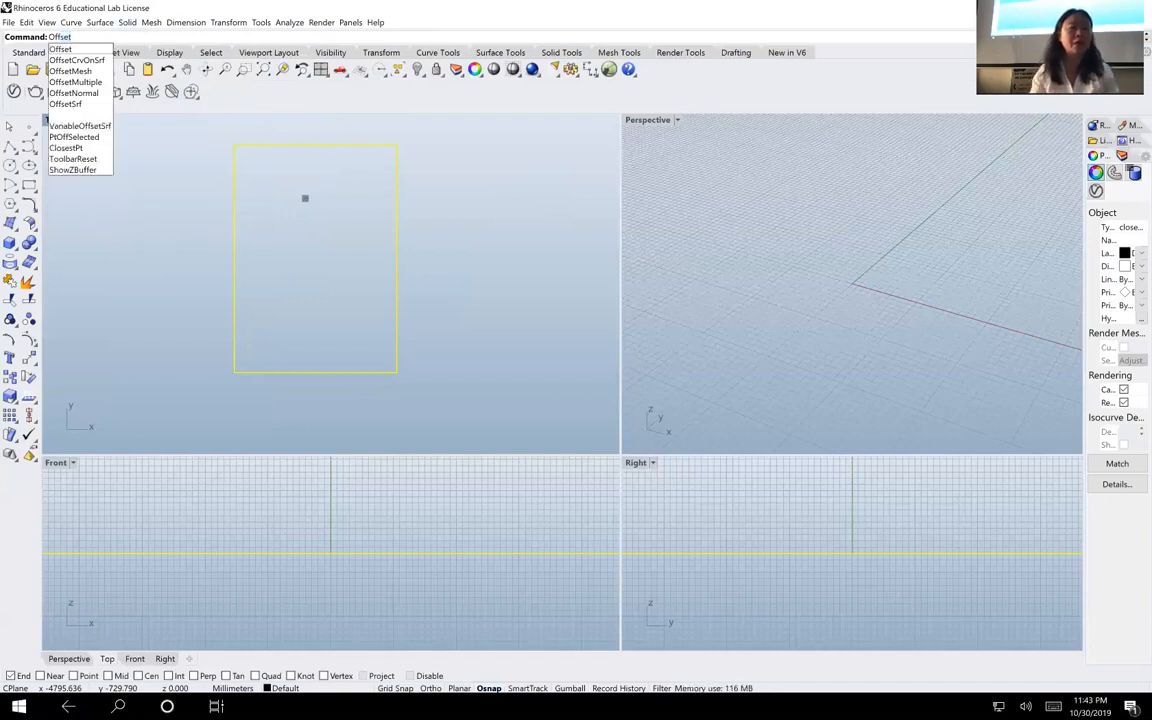
{"action": "left_click", "coordinate": [97, 274]}
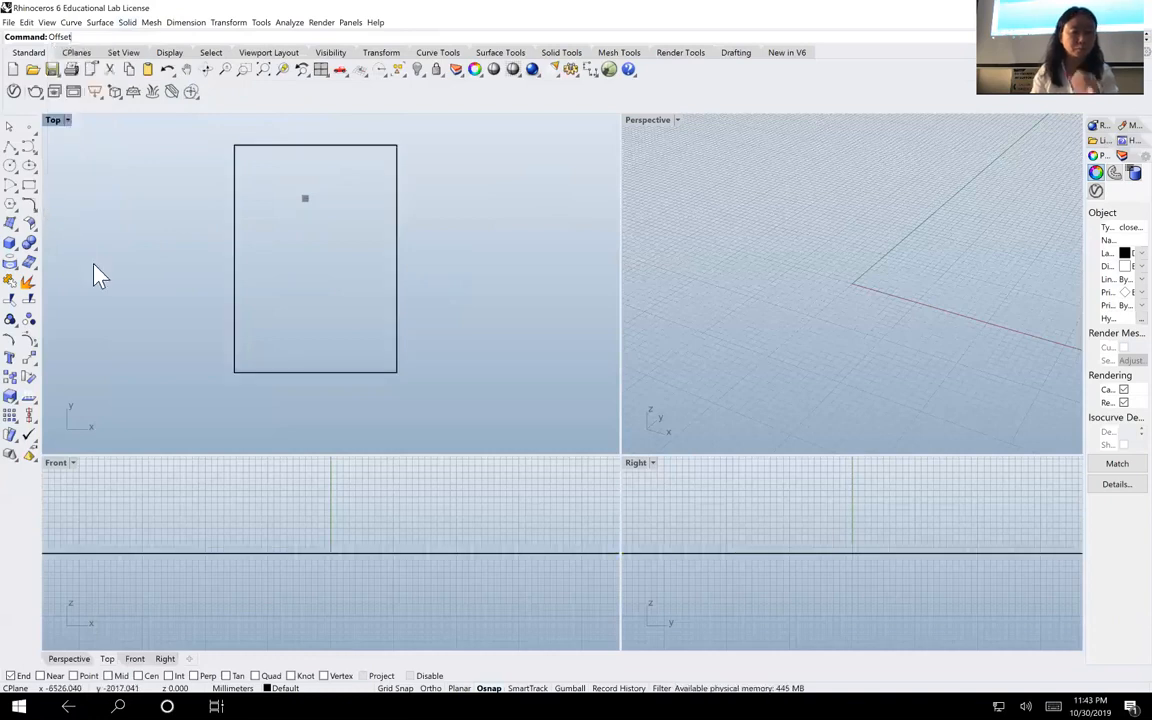
Offset the rectangle outward by 240 mm in the Top viewport
{"action": "left_click", "coordinate": [33, 194]}
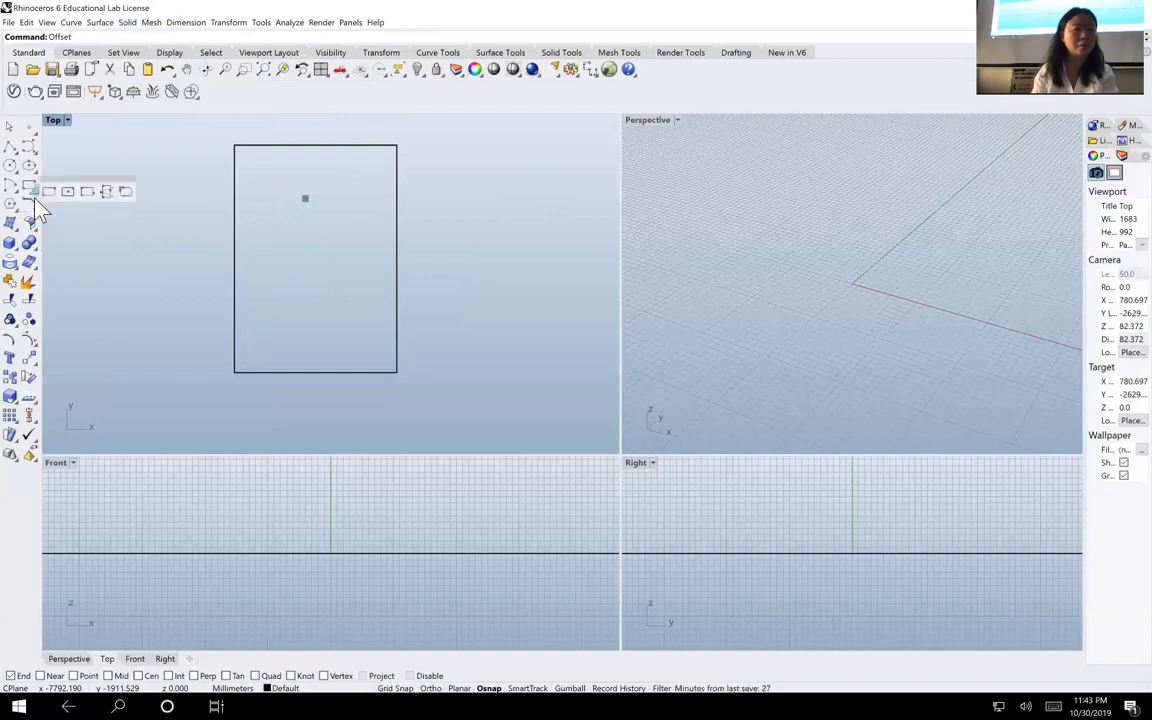
{"action": "left_click", "coordinate": [32, 212]}
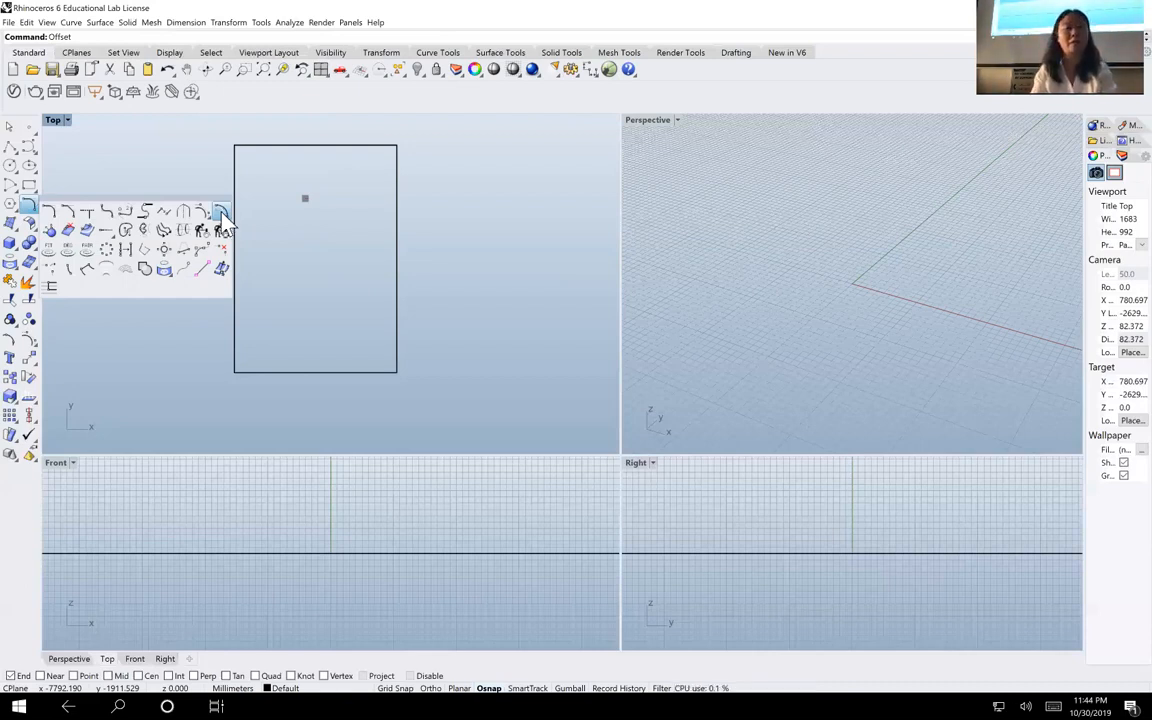
{"action": "left_click", "coordinate": [222, 213]}
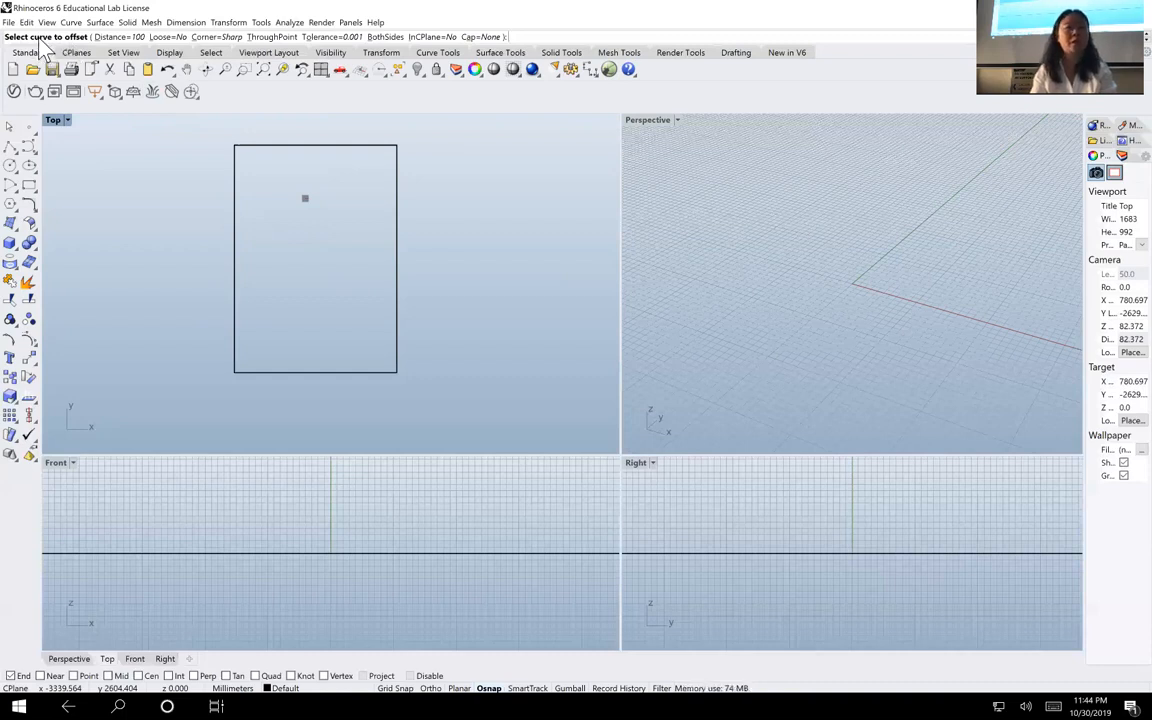
{"action": "left_click", "coordinate": [235, 224]}
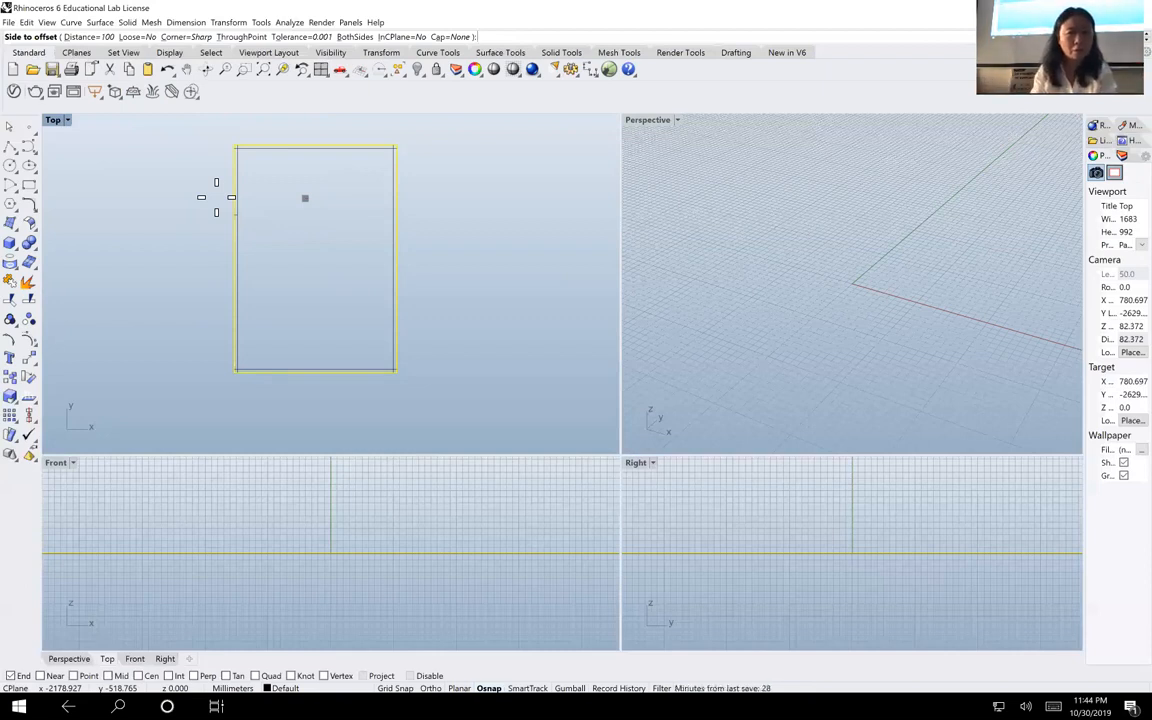
{"action": "left_click", "coordinate": [88, 37]}
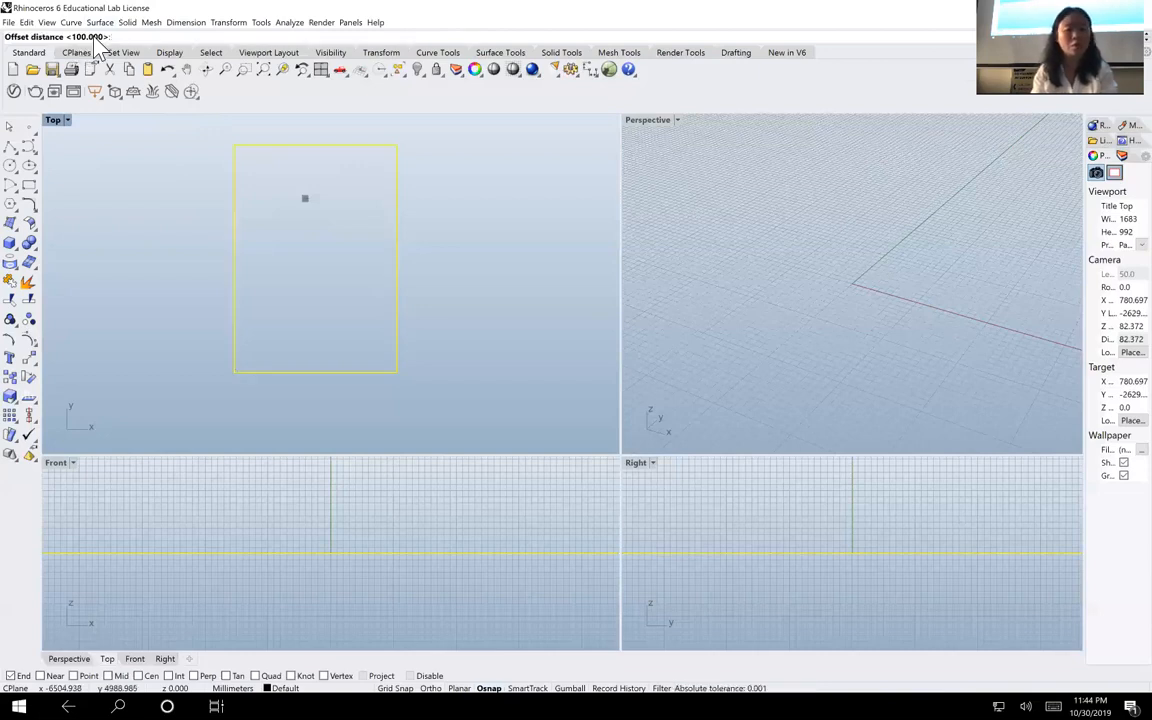
{"action": "type", "text": "240"}
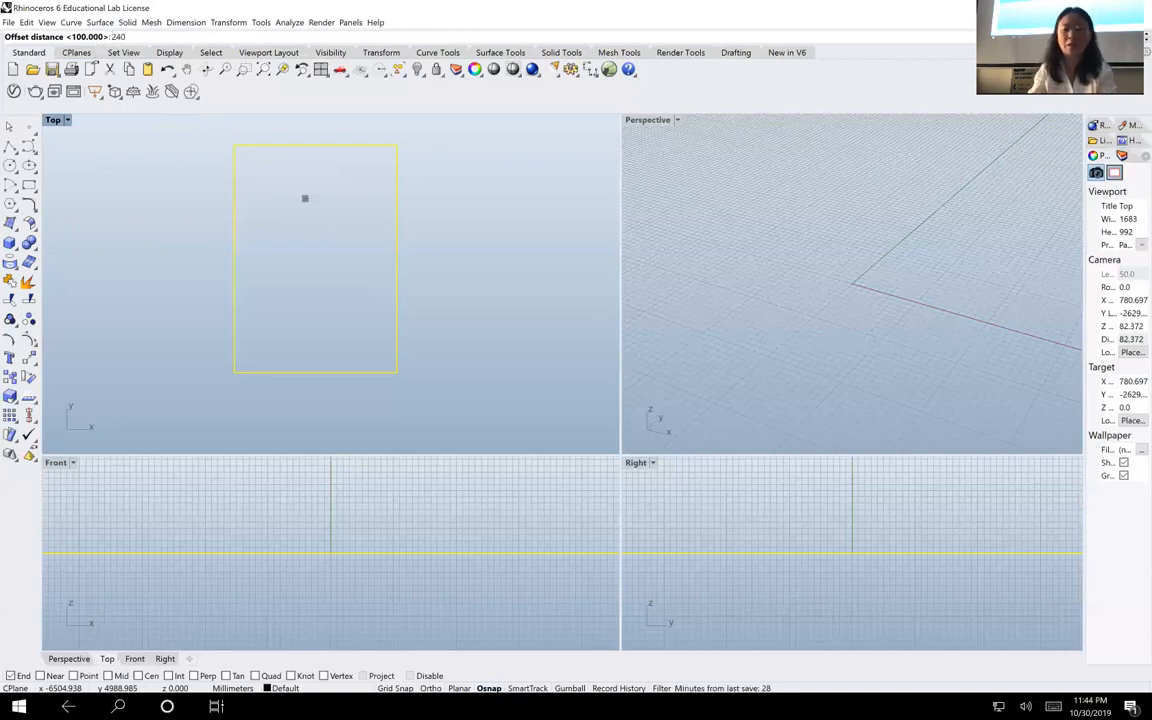
{"action": "key", "text": "Return"}
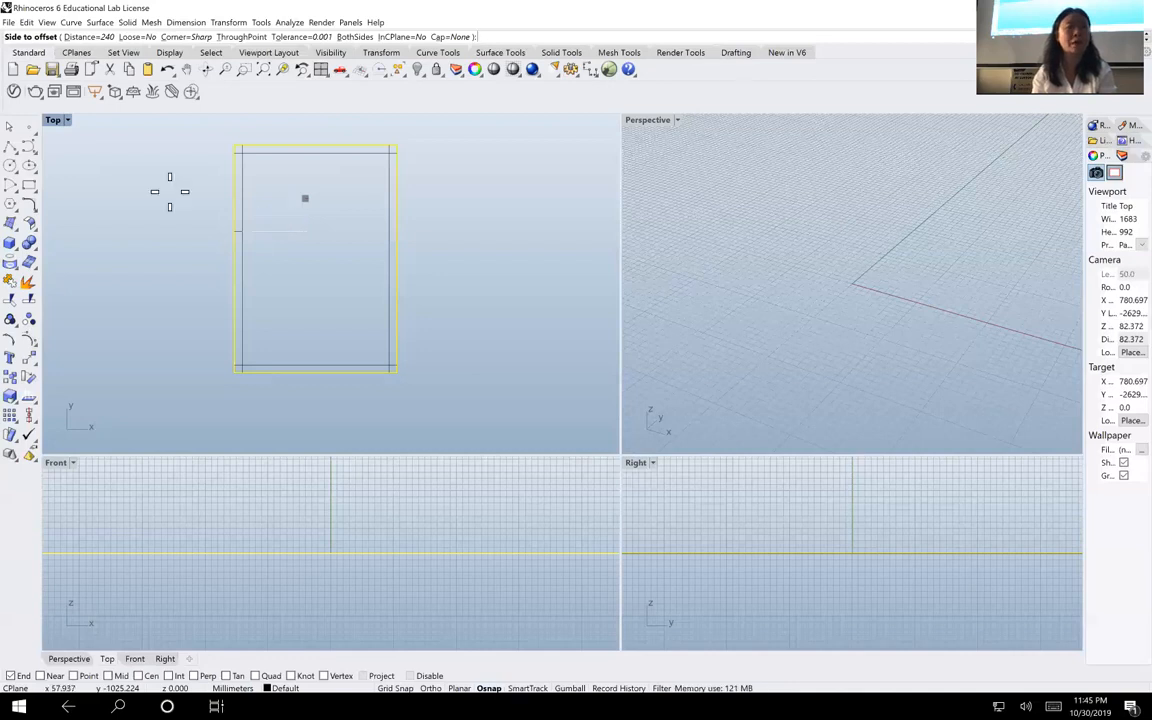
{"action": "left_click", "coordinate": [134, 178]}
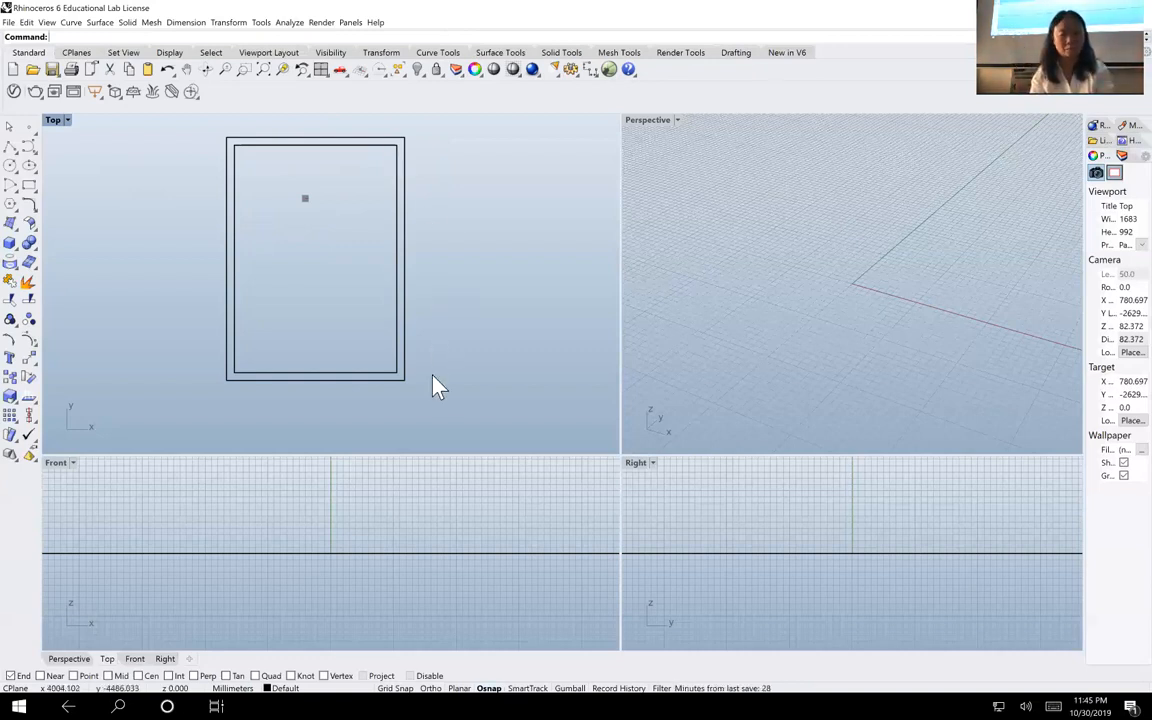
{"action": "left_click_drag", "start_coordinate": [409, 393], "coordinate": [368, 341]}
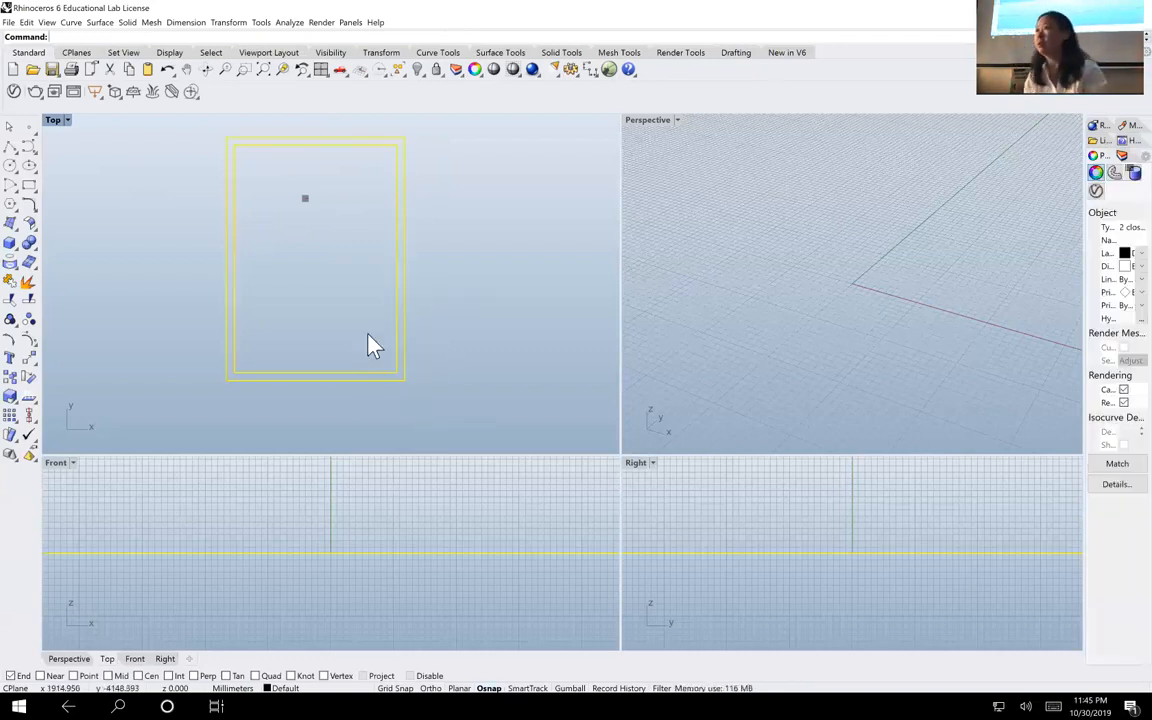
{"action": "left_click", "coordinate": [497, 341]}
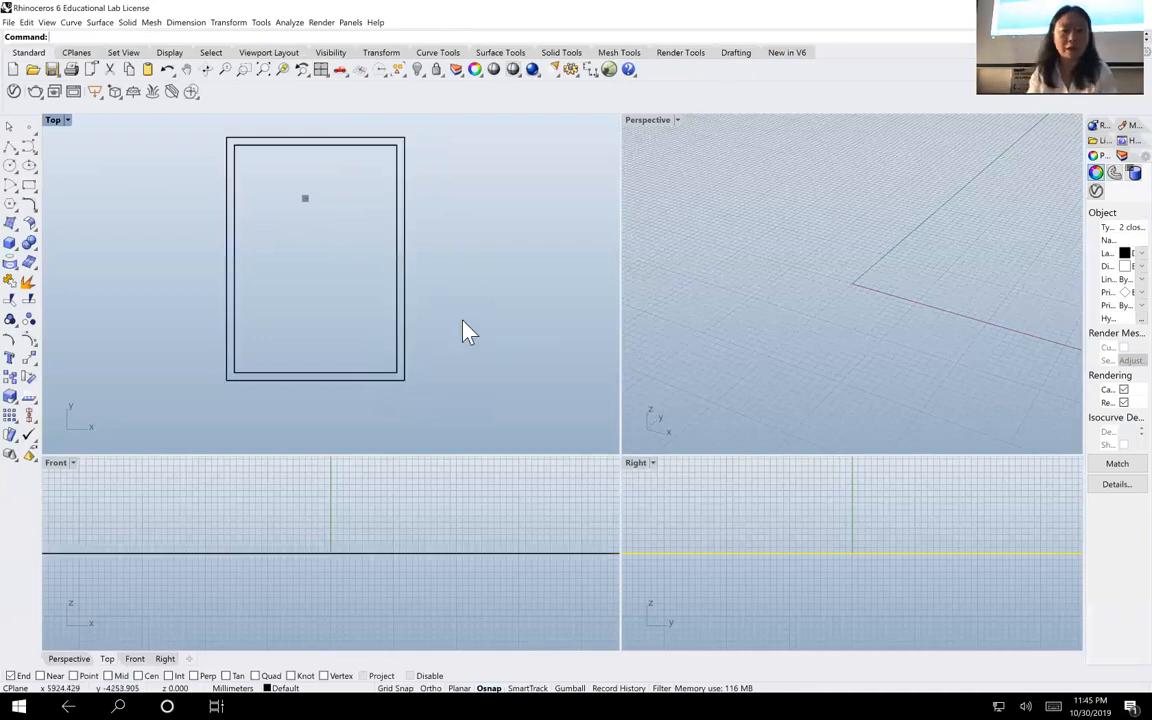
{"action": "left_click", "coordinate": [405, 303]}
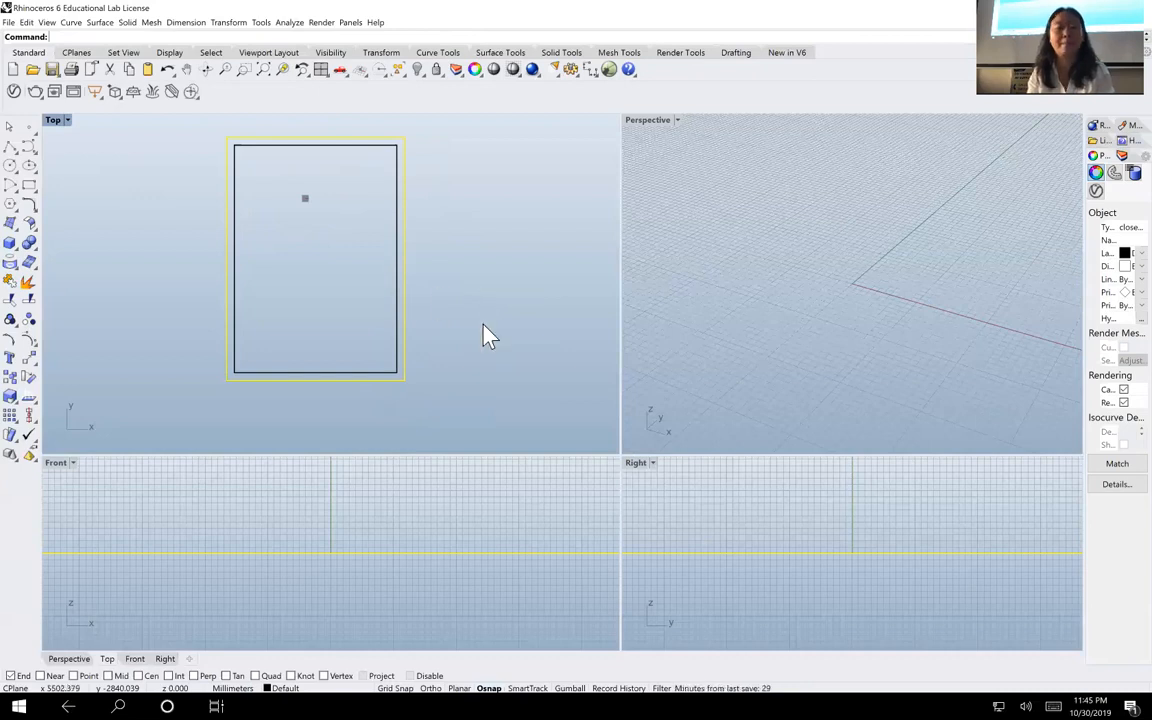
{"action": "left_click", "coordinate": [485, 352]}
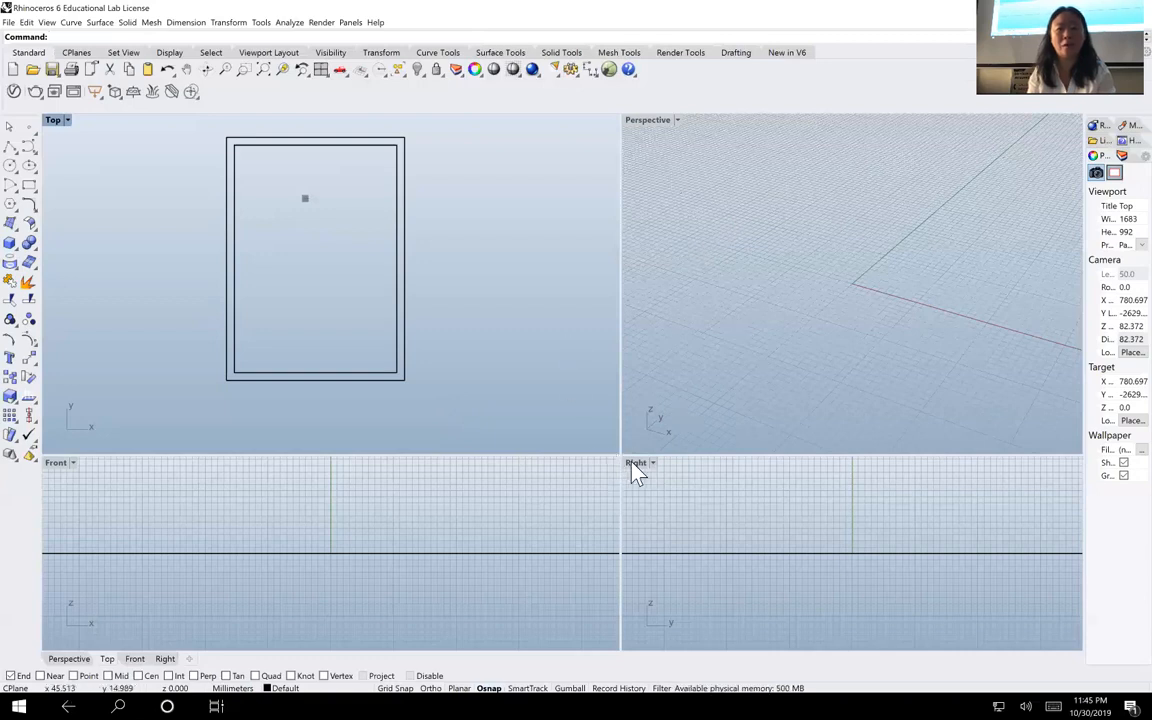
Reduce the Top viewport's height and frame both rectangles in the Perspective viewport from a rotated, more distant viewpoint
{"action": "left_click_drag", "start_coordinate": [604, 438], "coordinate": [524, 385]}
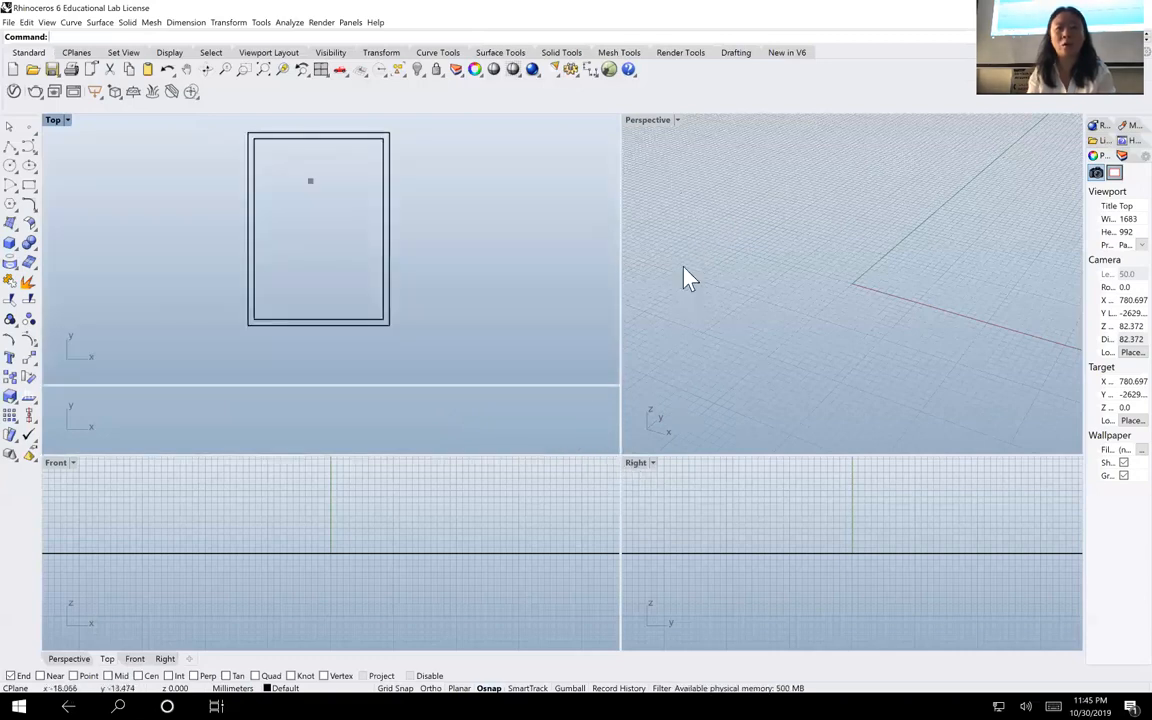
{"action": "left_click", "coordinate": [715, 285]}
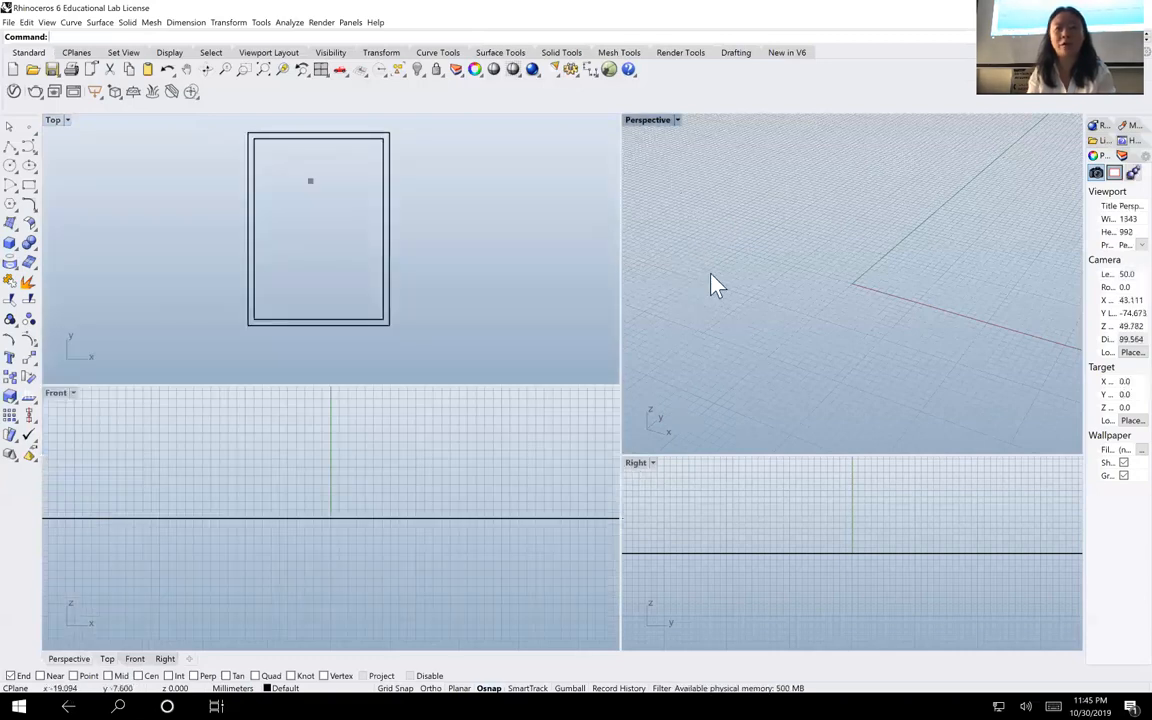
{"action": "left_click", "coordinate": [265, 70]}
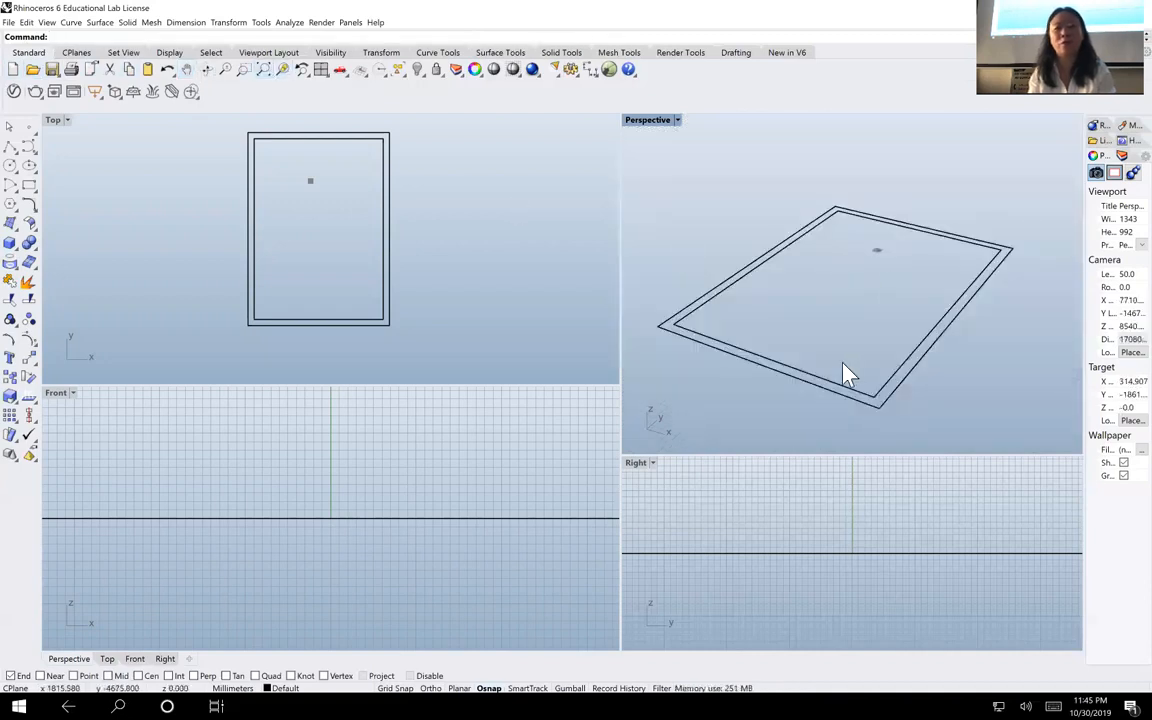
{"action": "left_click", "coordinate": [205, 70]}
{"action": "left_click_drag", "start_coordinate": [720, 270], "coordinate": [873, 274]}
{"action": "key", "text": "Escape"}
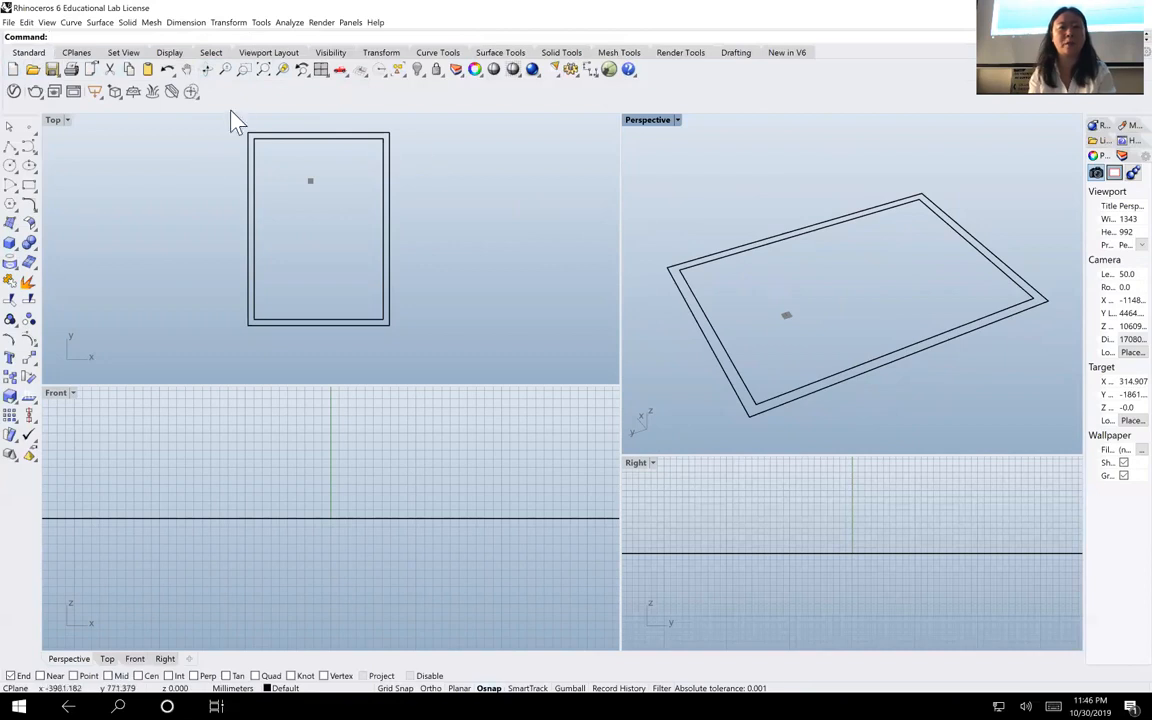
{"action": "left_click", "coordinate": [227, 70]}
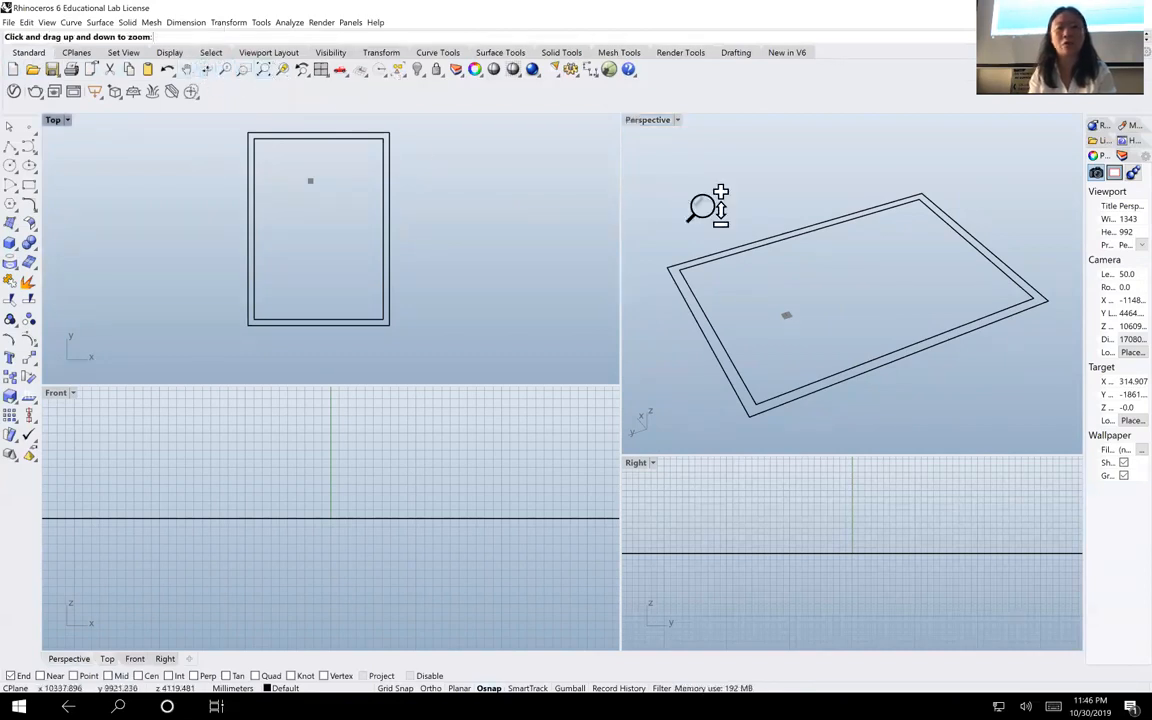
{"action": "left_click_drag", "start_coordinate": [720, 188], "coordinate": [760, 232]}
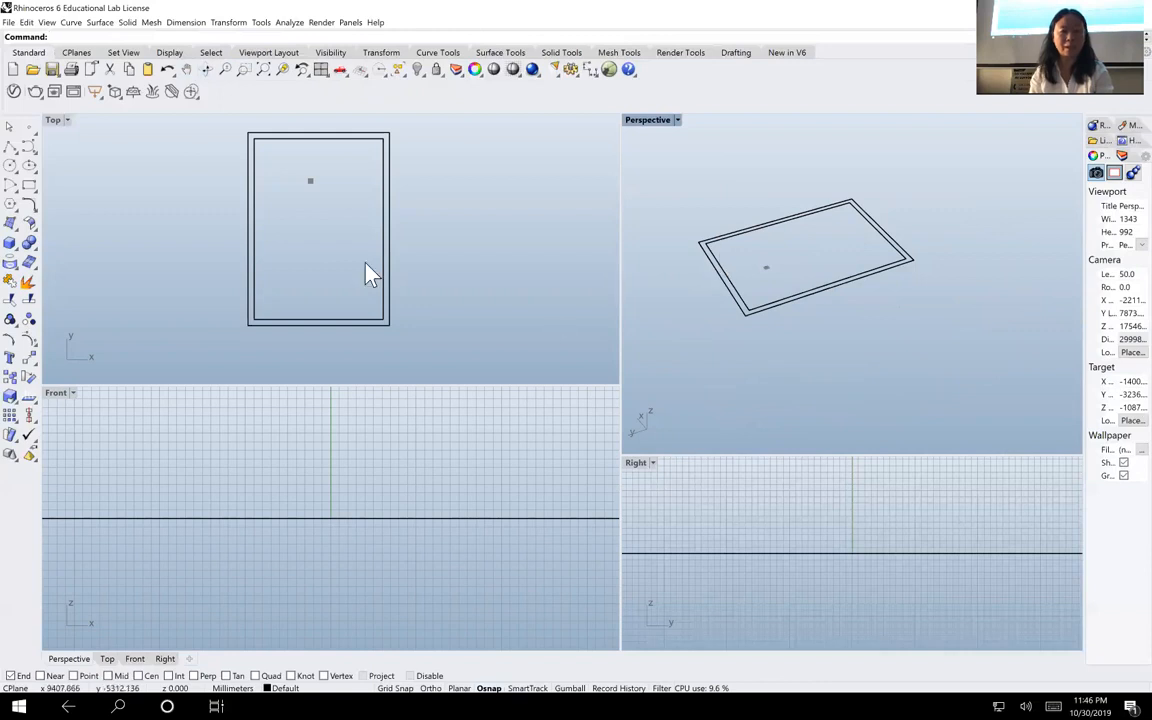
Fit both rectangles in the Front viewport and zoom out to leave space around them
{"action": "left_click", "coordinate": [294, 474]}
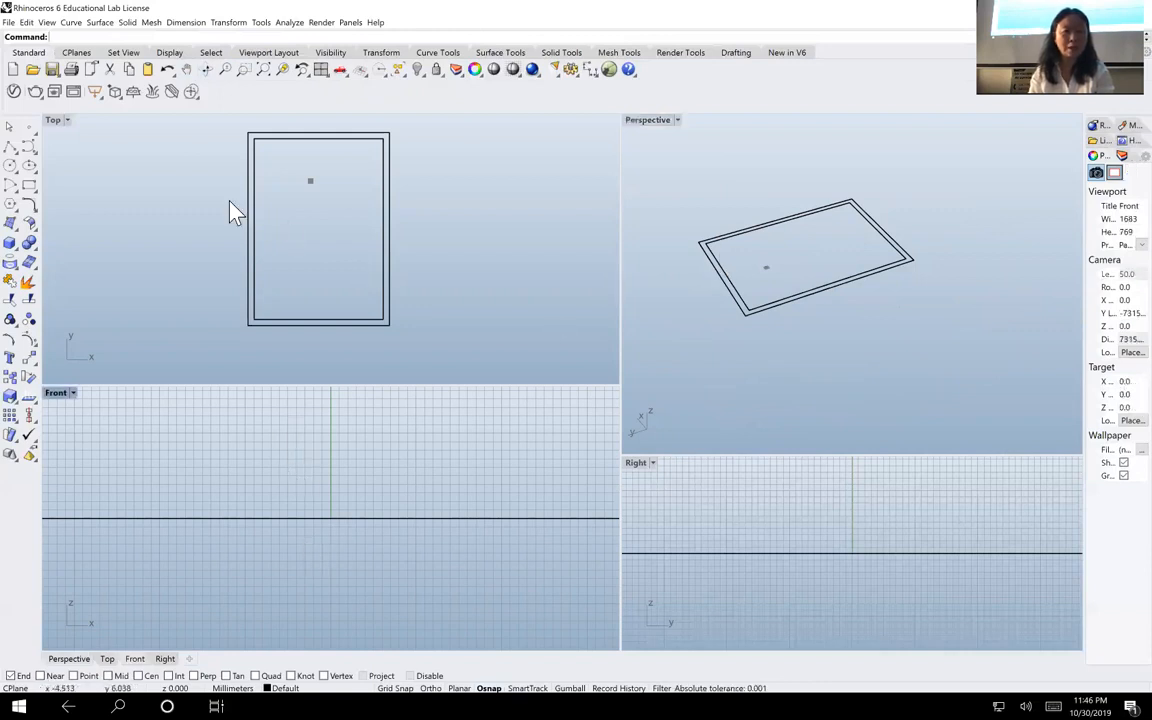
{"action": "left_click", "coordinate": [226, 70]}
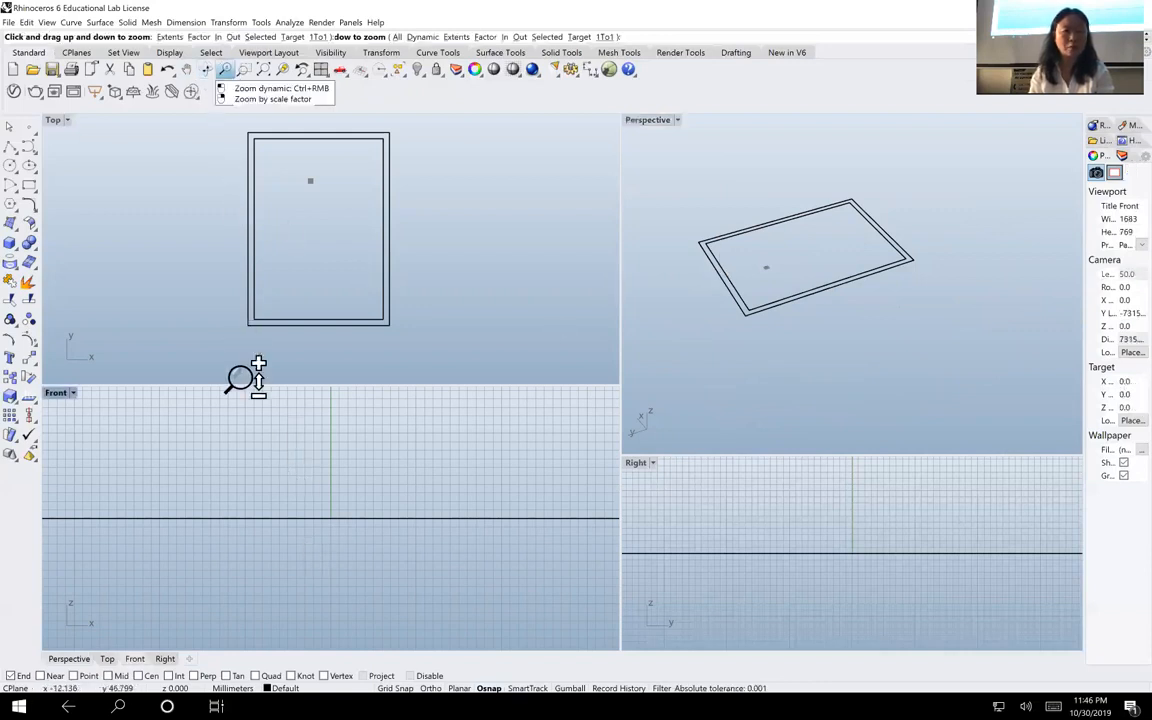
{"action": "left_click_drag", "start_coordinate": [278, 466], "coordinate": [308, 540]}
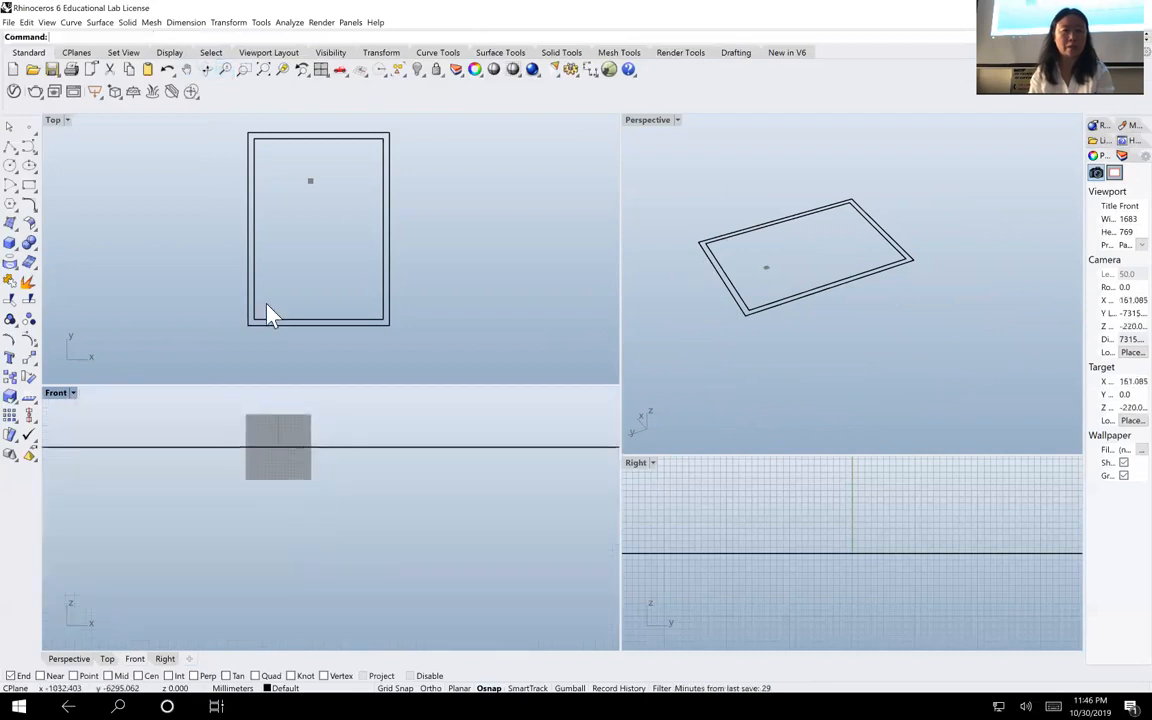
{"action": "left_click", "coordinate": [265, 71]}
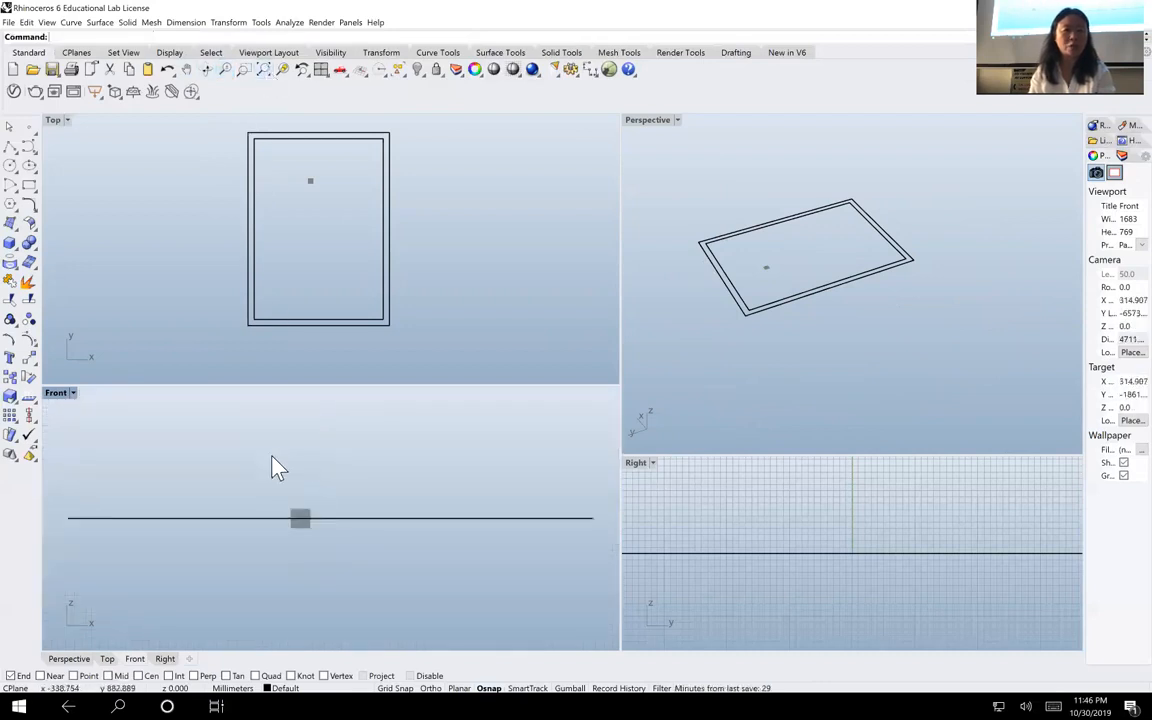
{"action": "left_click", "coordinate": [226, 70]}
{"action": "left_click_drag", "start_coordinate": [320, 435], "coordinate": [340, 500]}
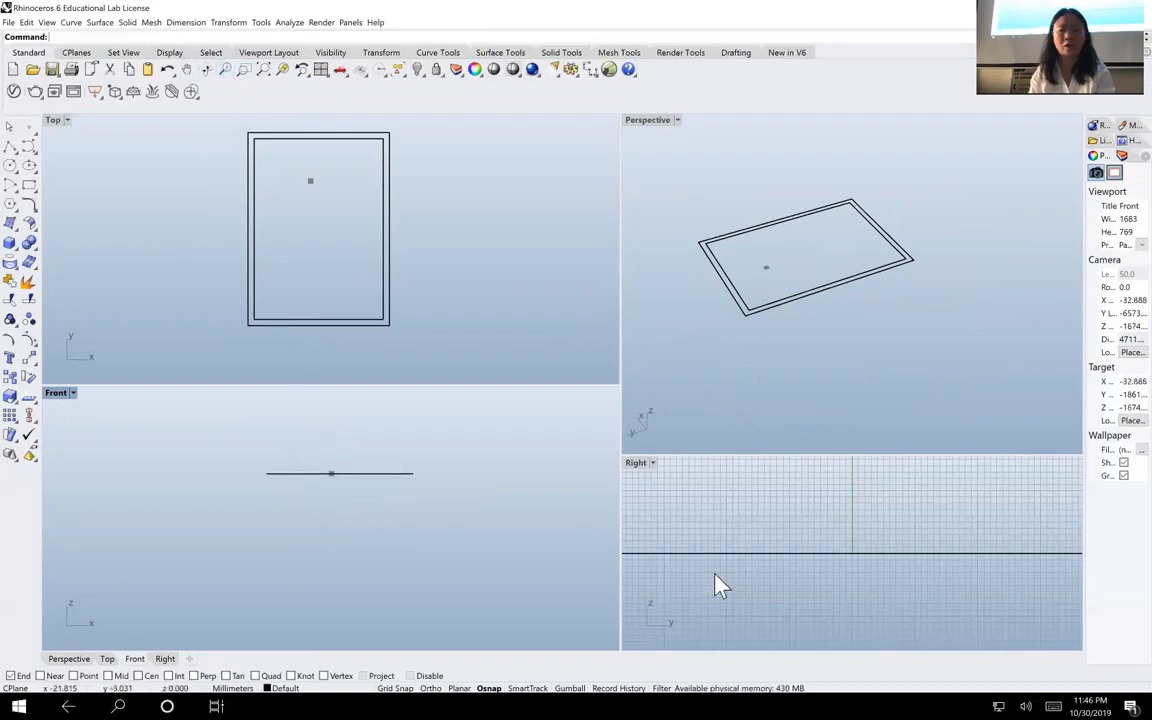
Fit the model in the Right viewport and increase that viewport's height
{"action": "left_click", "coordinate": [789, 542]}
{"action": "left_click", "coordinate": [263, 70]}
{"action": "left_click_drag", "start_coordinate": [748, 456], "coordinate": [742, 403]}
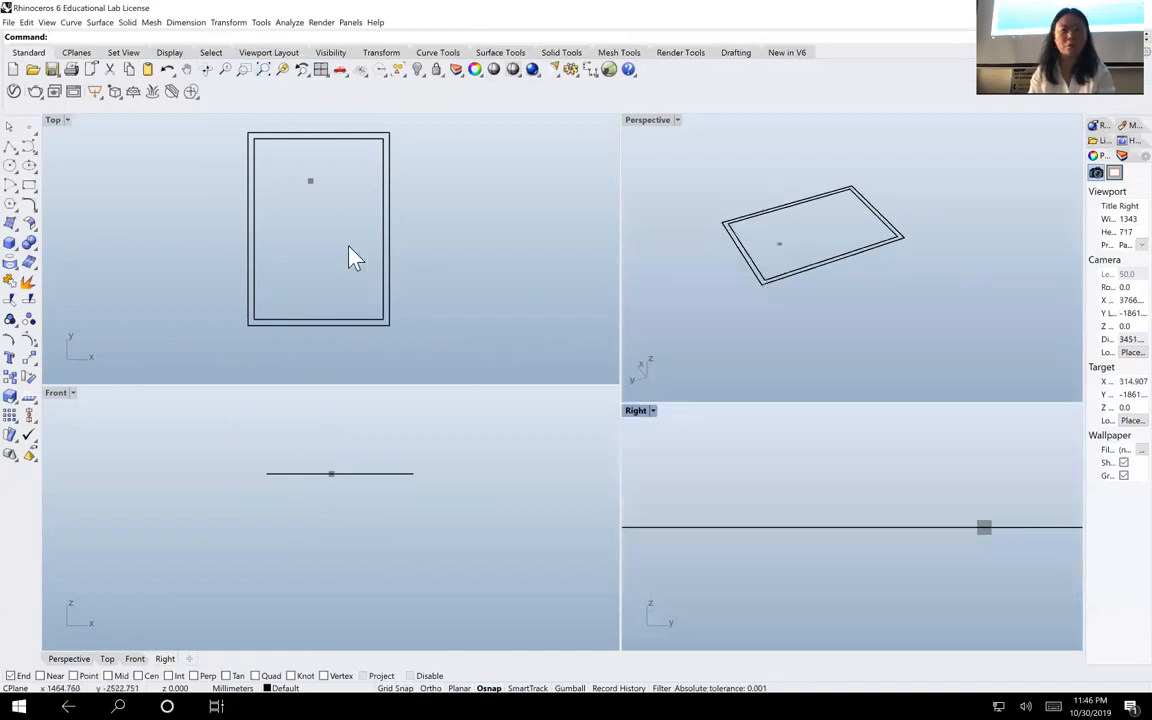
Pan the Front viewport so the edge-on rectangles sit lower in it, leaving nothing selected
{"action": "left_click", "coordinate": [340, 485]}
{"action": "left_click", "coordinate": [386, 475]}
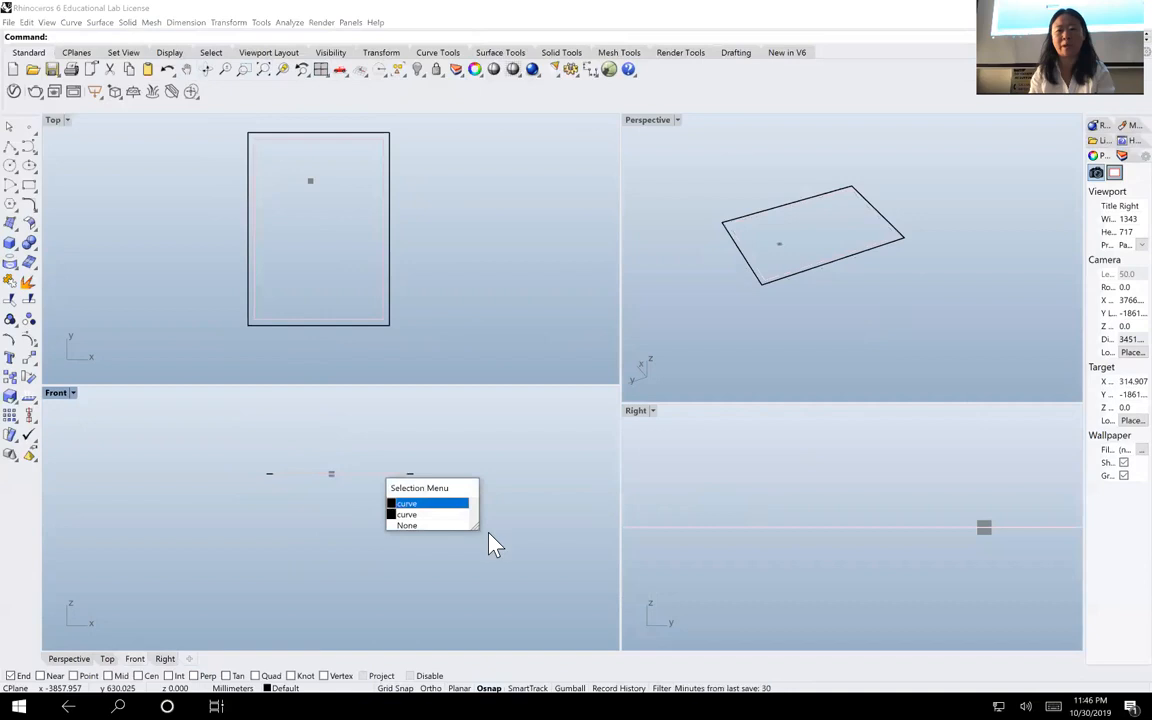
{"action": "left_click", "coordinate": [463, 584]}
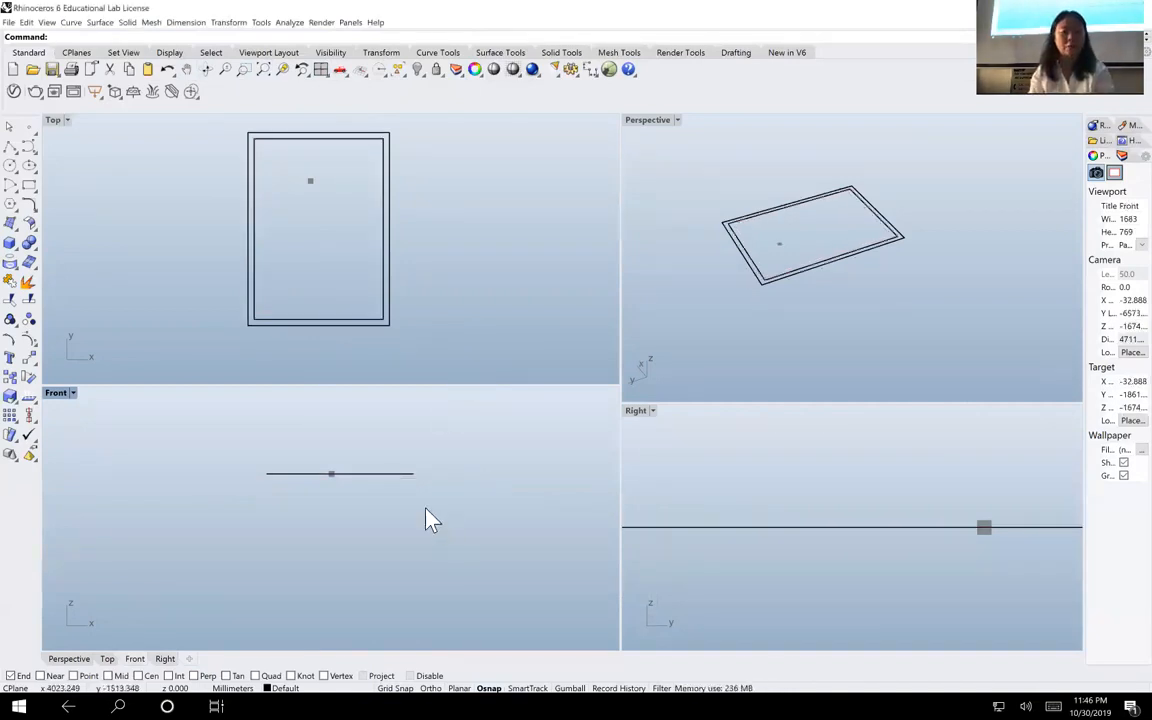
{"action": "left_click", "coordinate": [186, 70]}
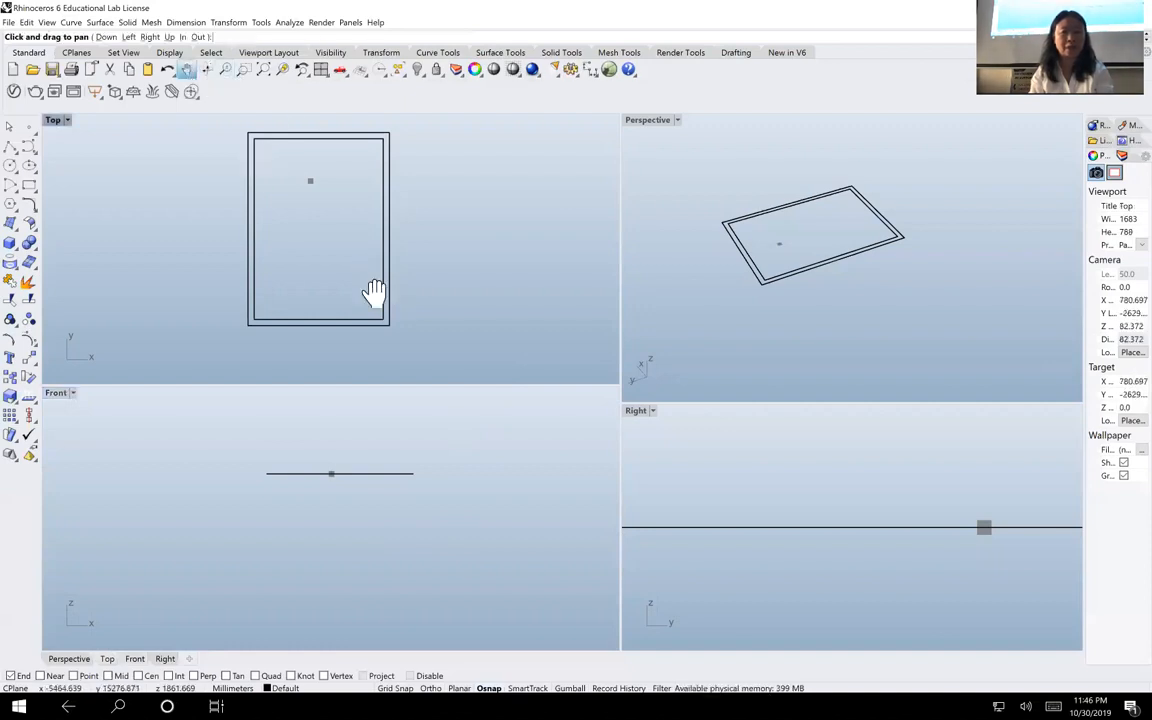
{"action": "left_click_drag", "start_coordinate": [480, 530], "coordinate": [469, 569]}
{"action": "key", "text": "Escape"}
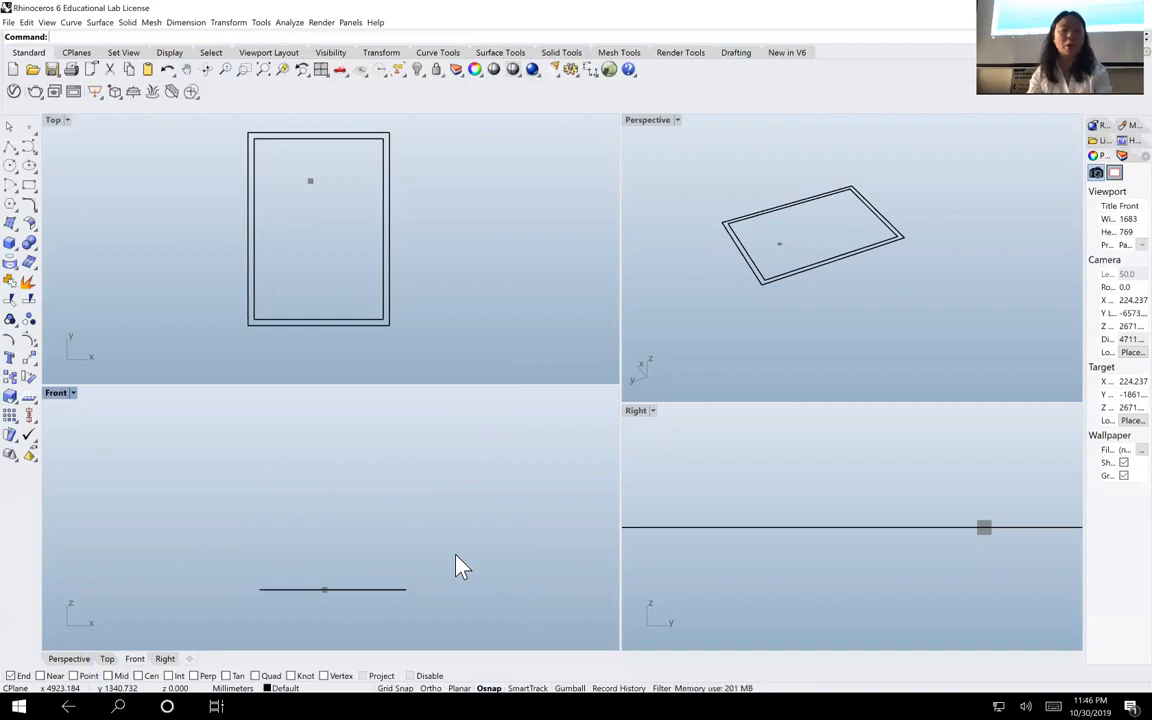
Select both rectangles with a crossing selection in the Top viewport and create a planar surface between them
{"action": "left_click_drag", "start_coordinate": [419, 350], "coordinate": [340, 285]}
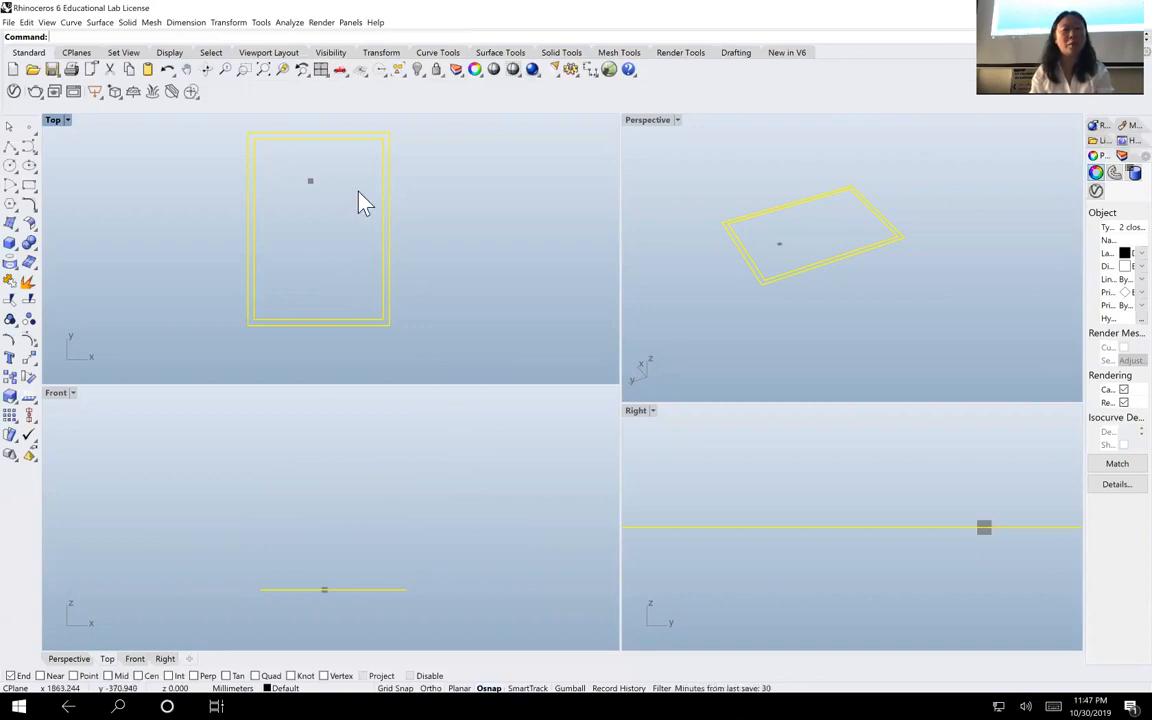
{"action": "left_click", "coordinate": [131, 207]}
{"action": "left_click_drag", "start_coordinate": [408, 346], "coordinate": [361, 290]}
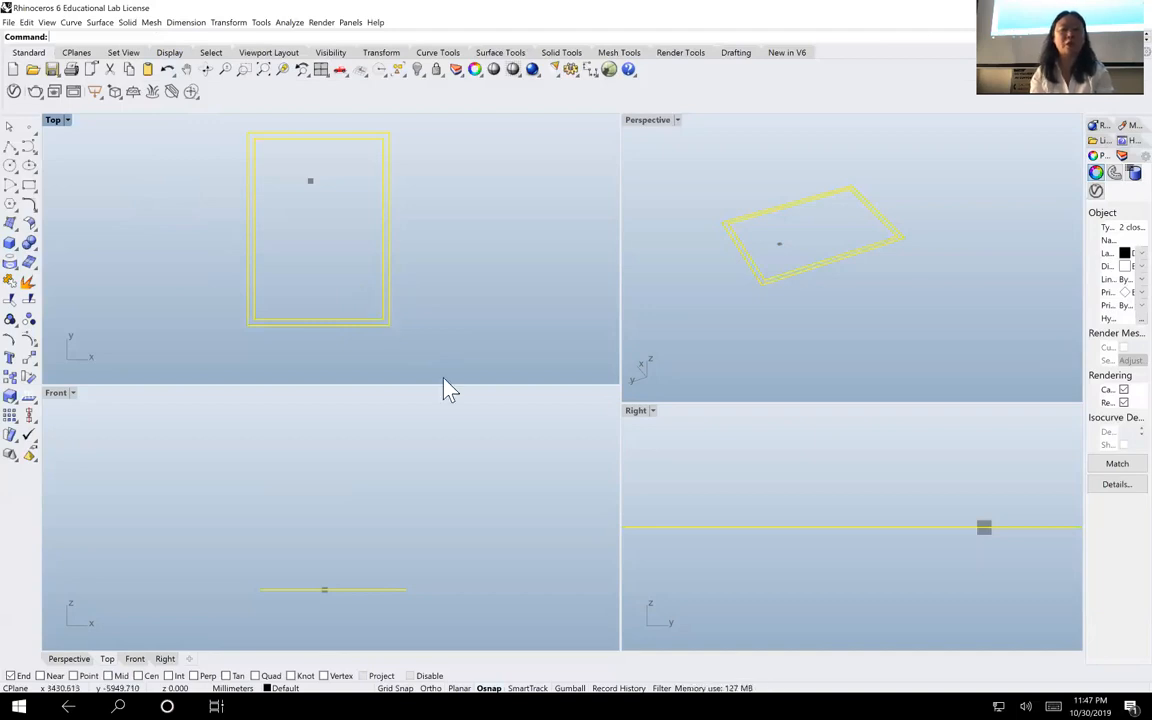
{"action": "left_click", "coordinate": [480, 340]}
{"action": "left_click_drag", "start_coordinate": [433, 350], "coordinate": [356, 292]}
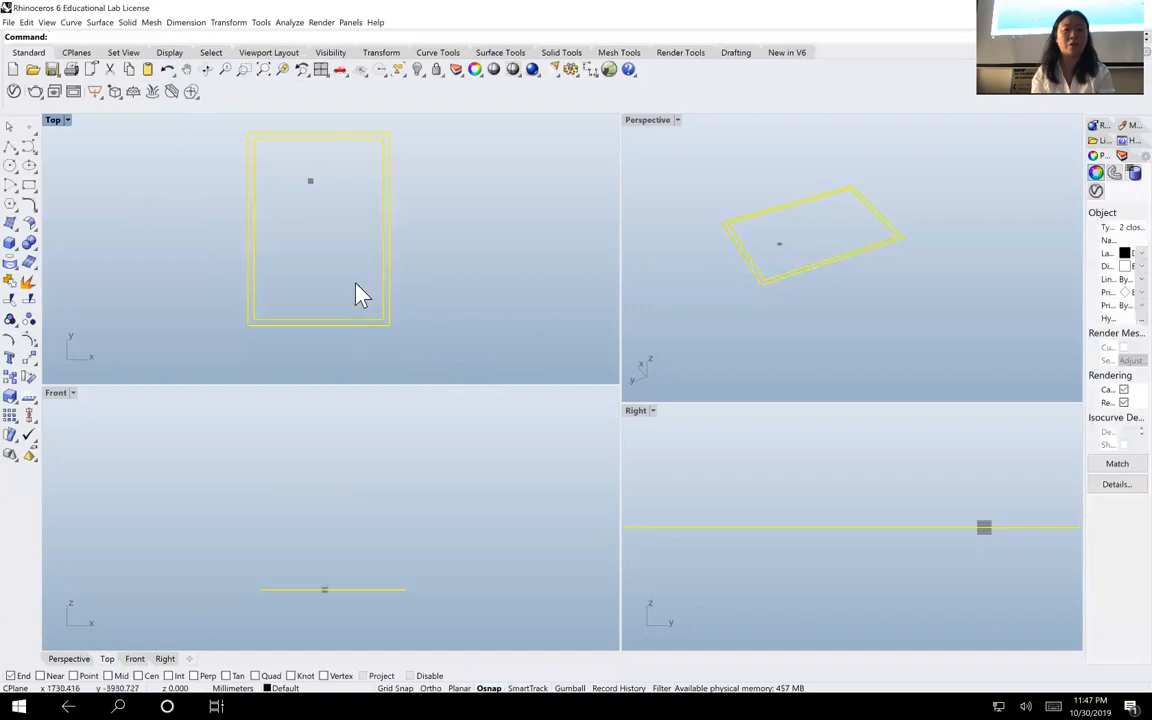
{"action": "left_click", "coordinate": [17, 230]}
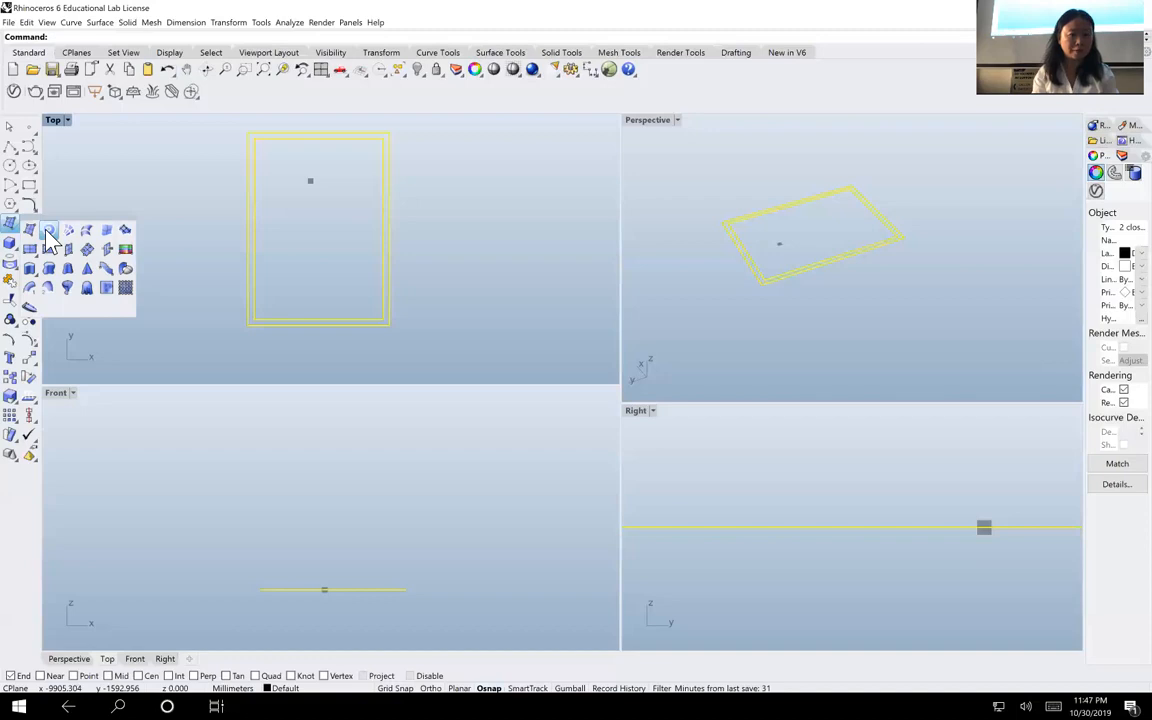
{"action": "left_click", "coordinate": [46, 232]}
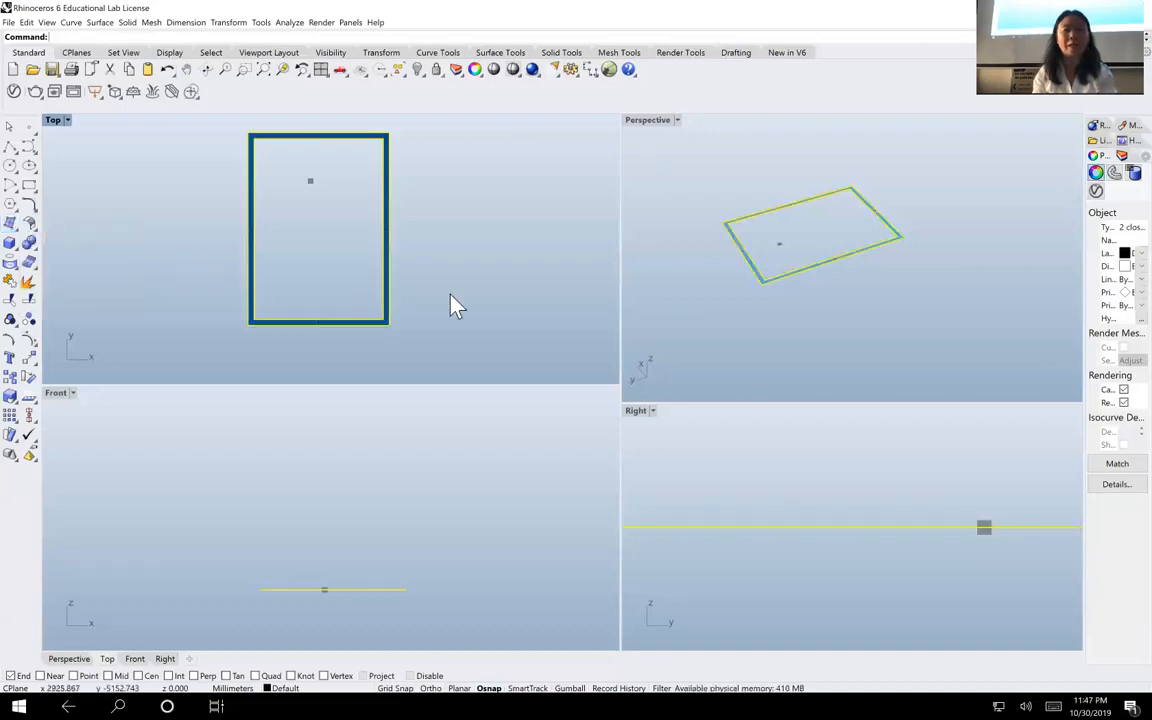
Examine one side of the frame-shaped surface up close in the Top viewport, fit the whole model again and clear the selection
{"action": "left_click", "coordinate": [244, 69]}
{"action": "left_click_drag", "start_coordinate": [336, 216], "coordinate": [424, 324]}
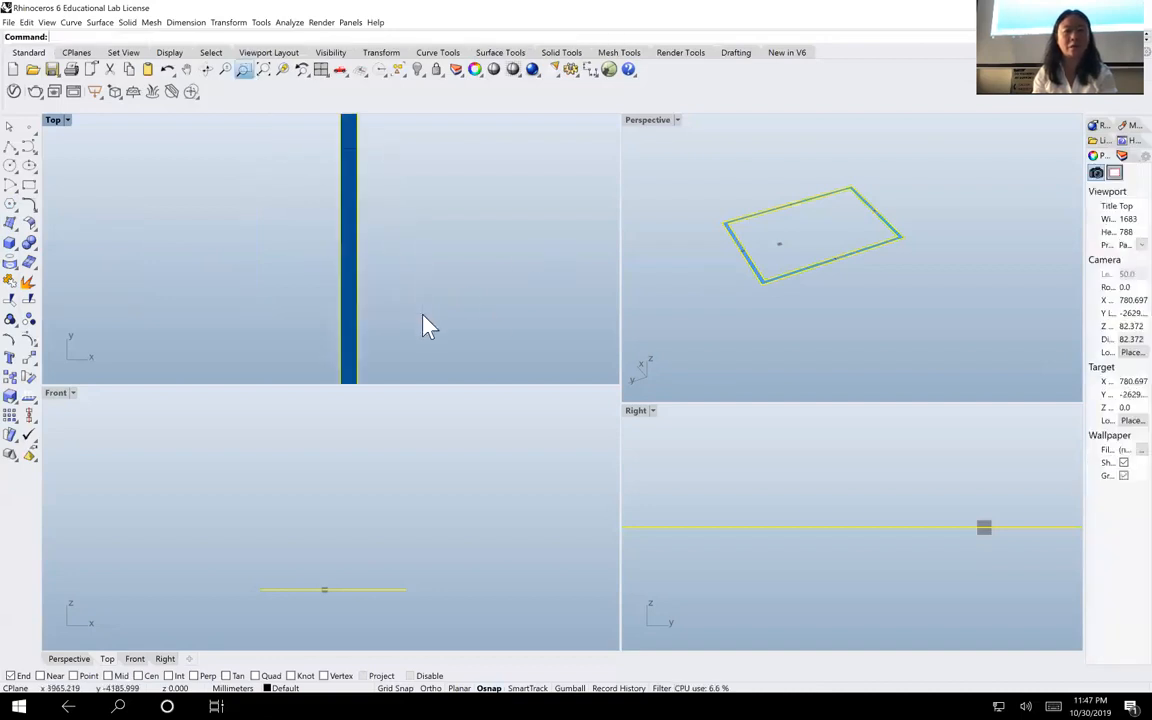
{"action": "left_click", "coordinate": [264, 70]}
{"action": "left_click", "coordinate": [491, 283]}
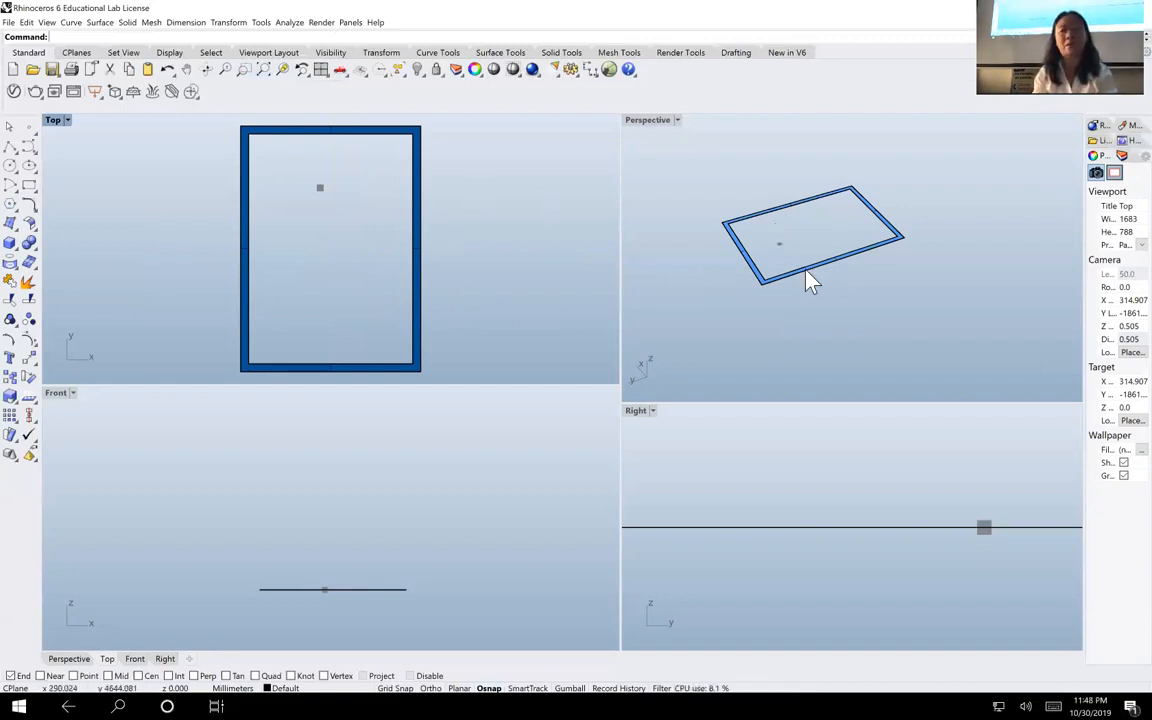
{"action": "left_click", "coordinate": [758, 279]}
{"action": "left_click", "coordinate": [758, 279]}
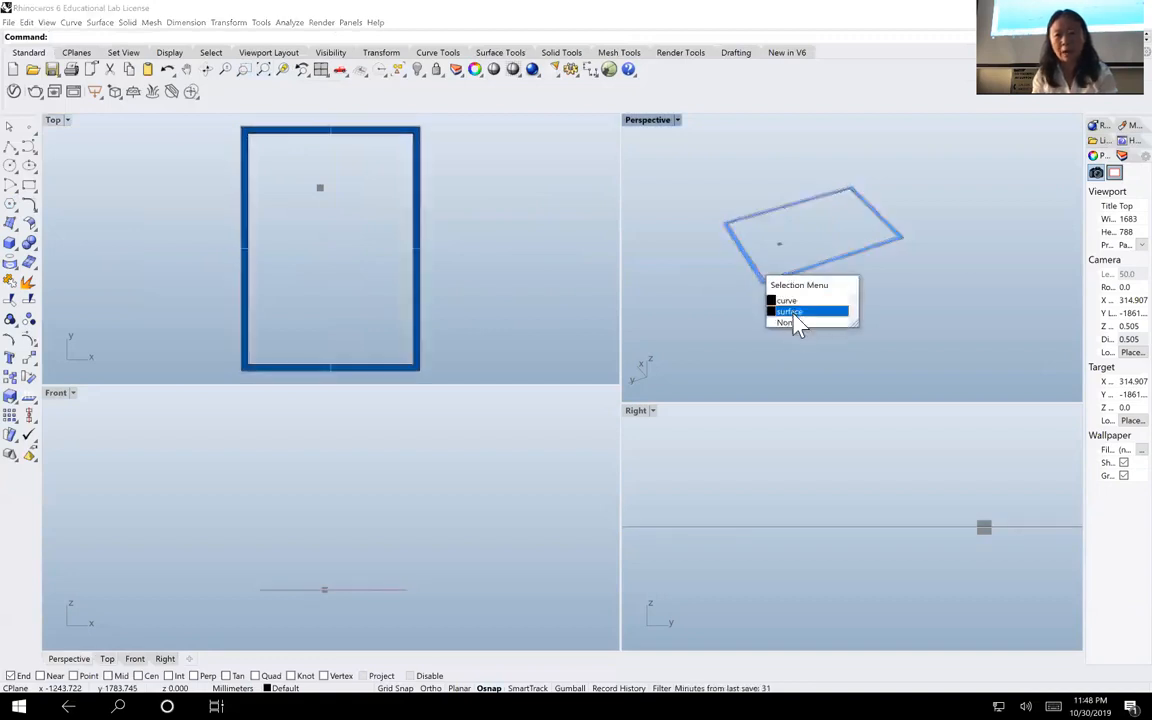
{"action": "left_click", "coordinate": [690, 181]}
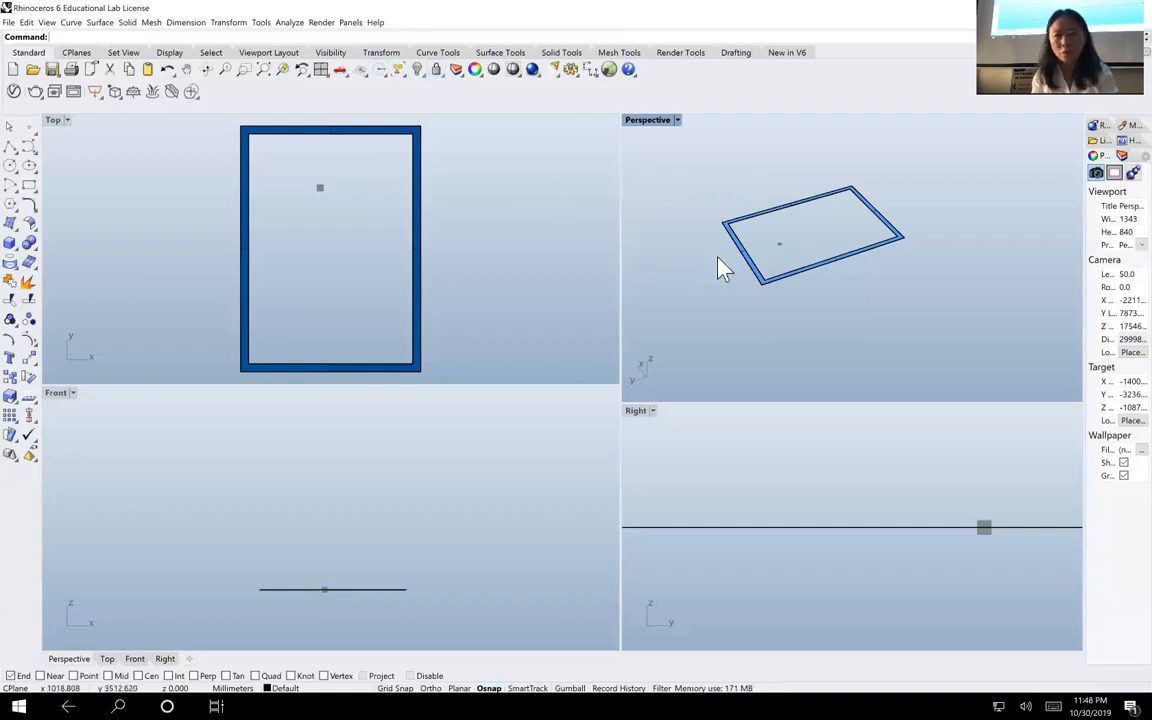
{"action": "left_click", "coordinate": [749, 264]}
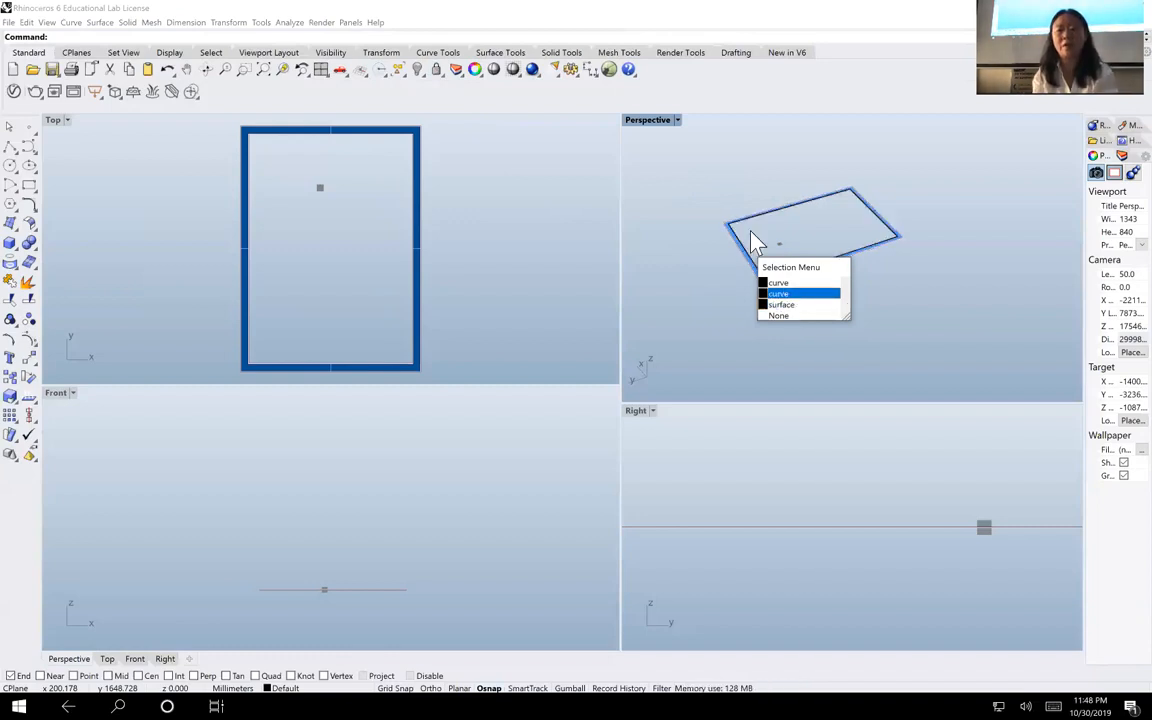
{"action": "left_click", "coordinate": [787, 305]}
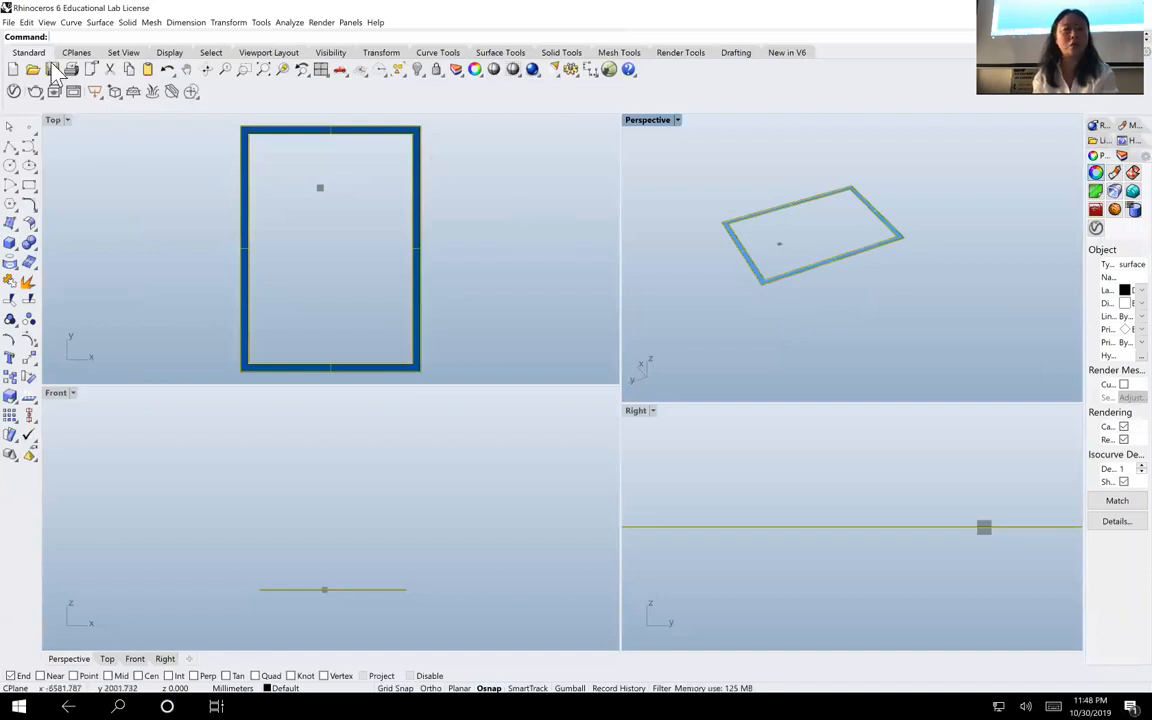
{"action": "left_click", "coordinate": [15, 253]}
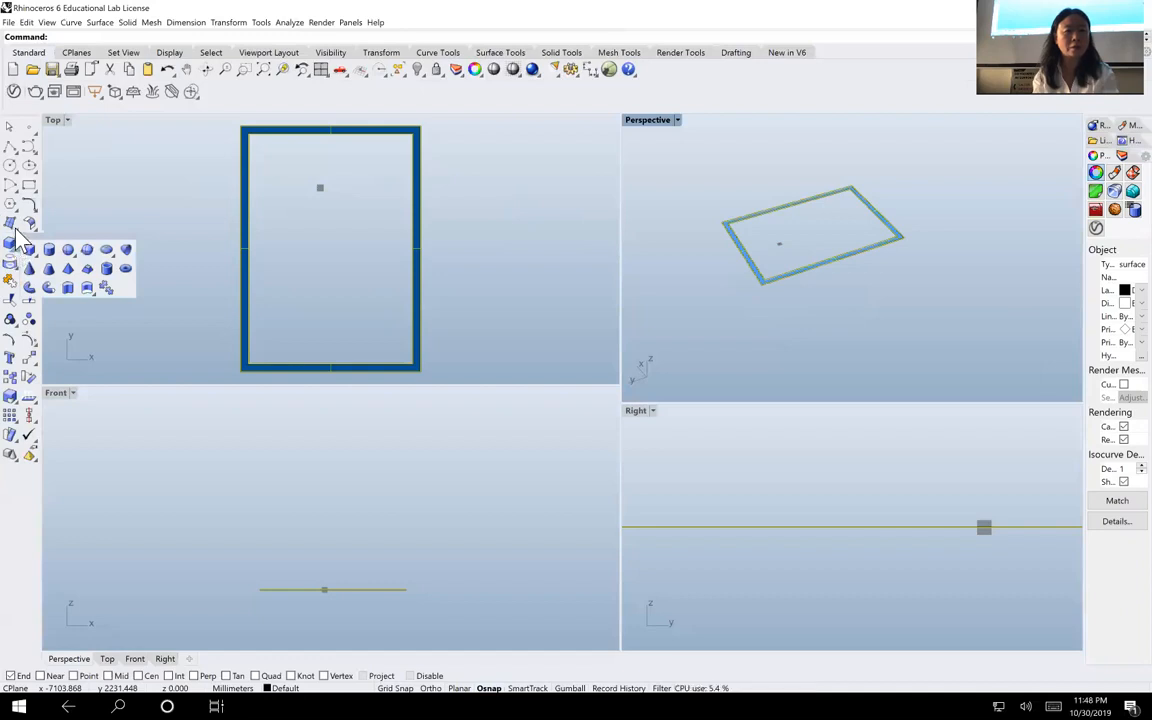
{"action": "left_click", "coordinate": [15, 230]}
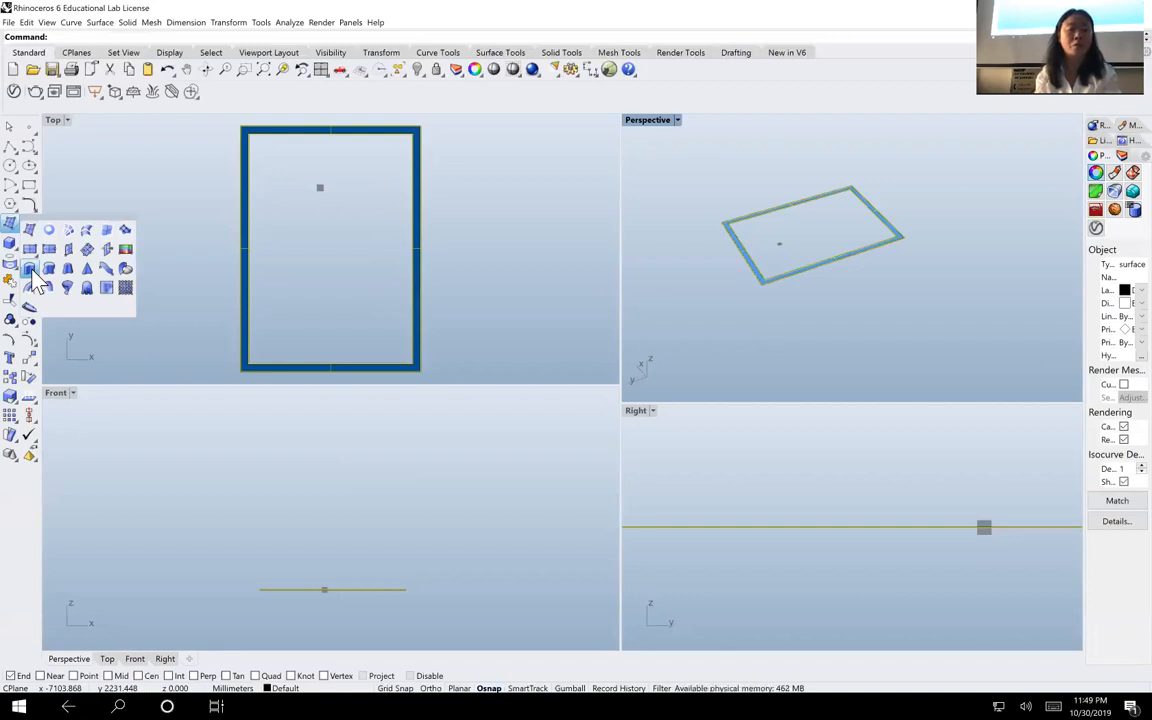
{"action": "left_click", "coordinate": [31, 270]}
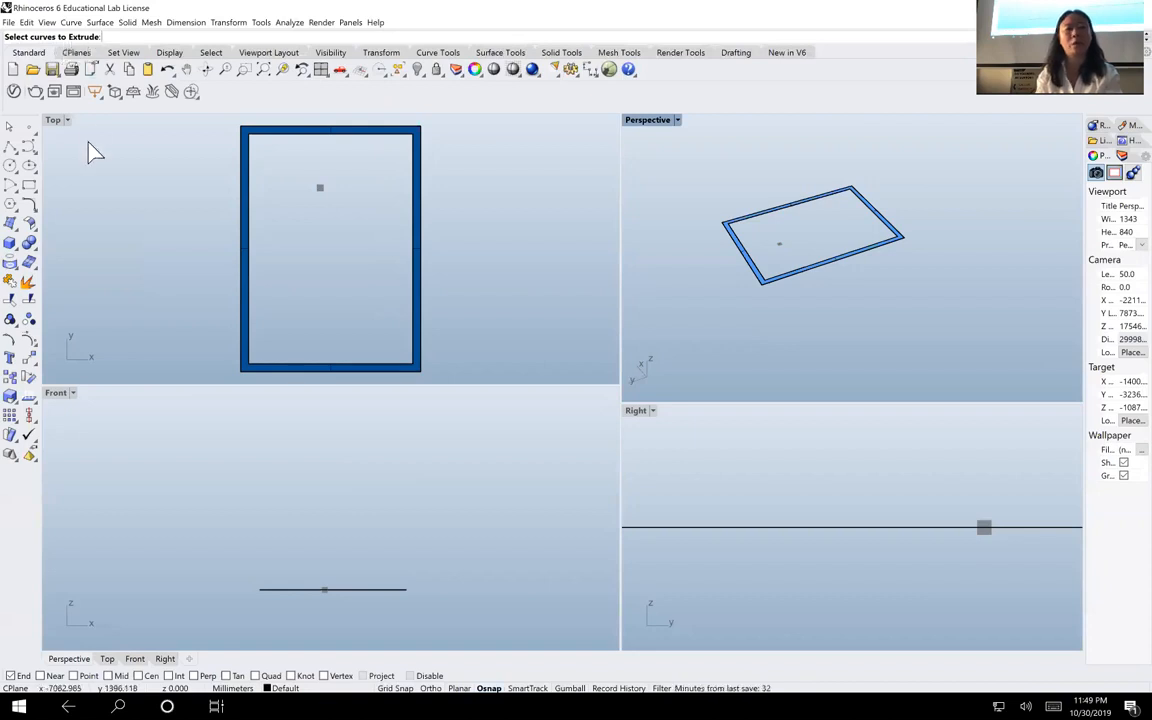
{"action": "key", "text": "Escape"}
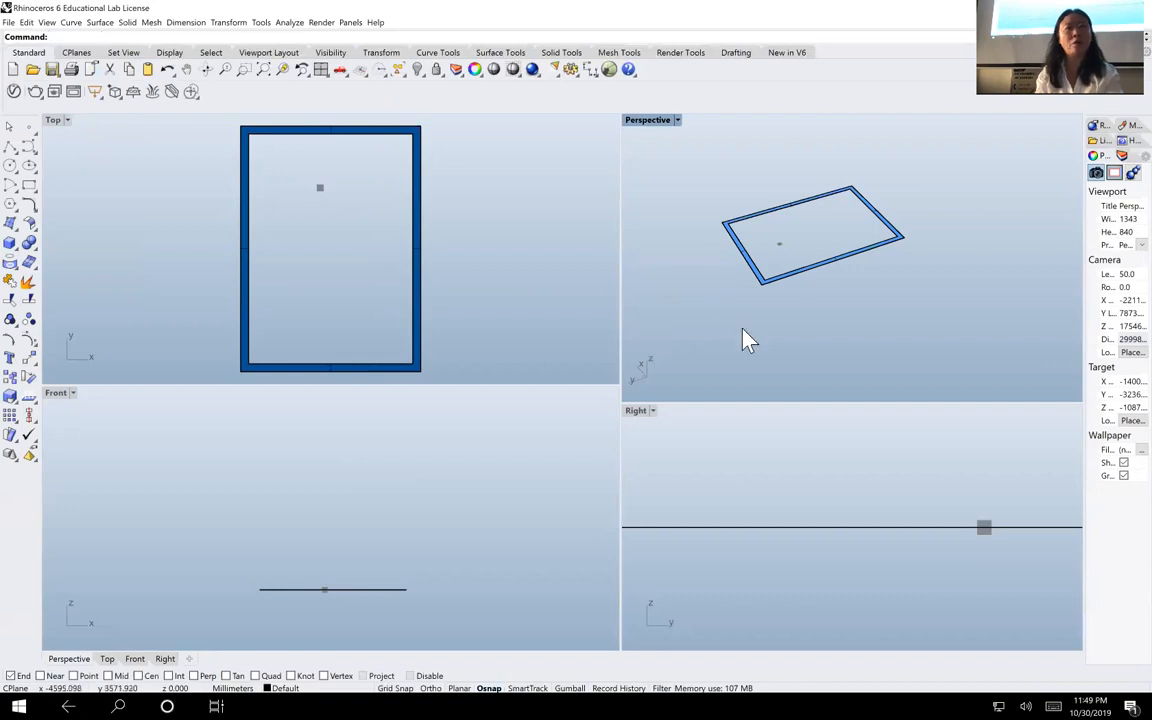
{"action": "left_click", "coordinate": [757, 280]}
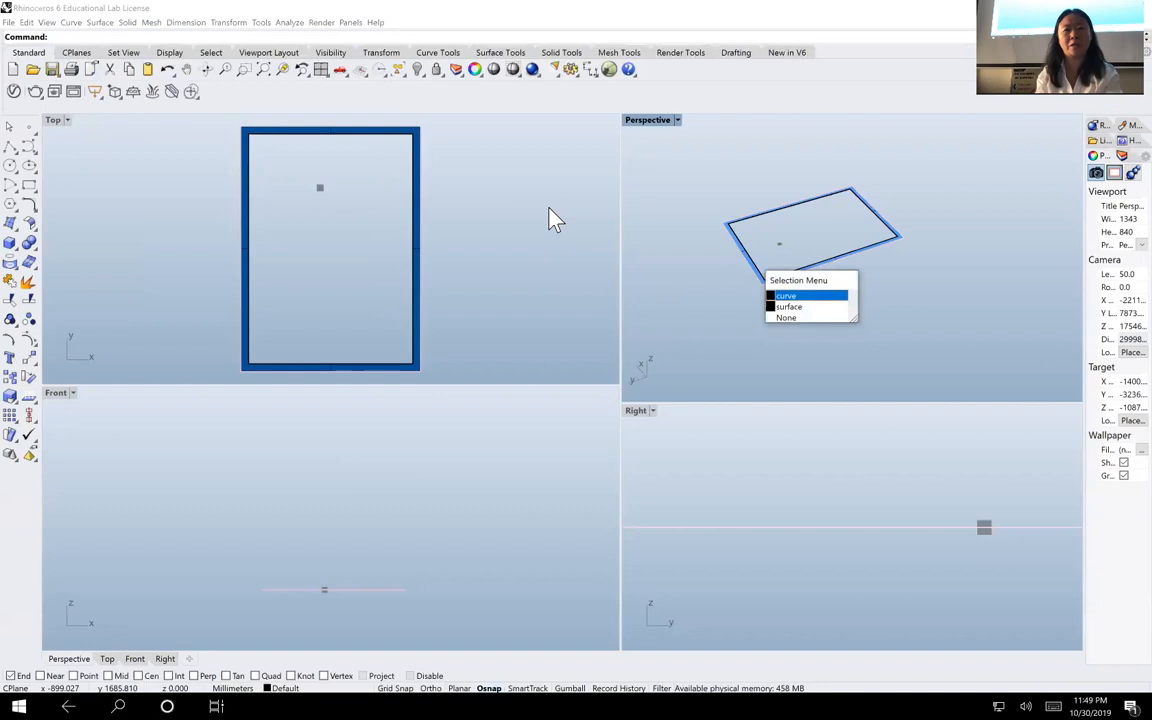
{"action": "key", "text": "Return"}
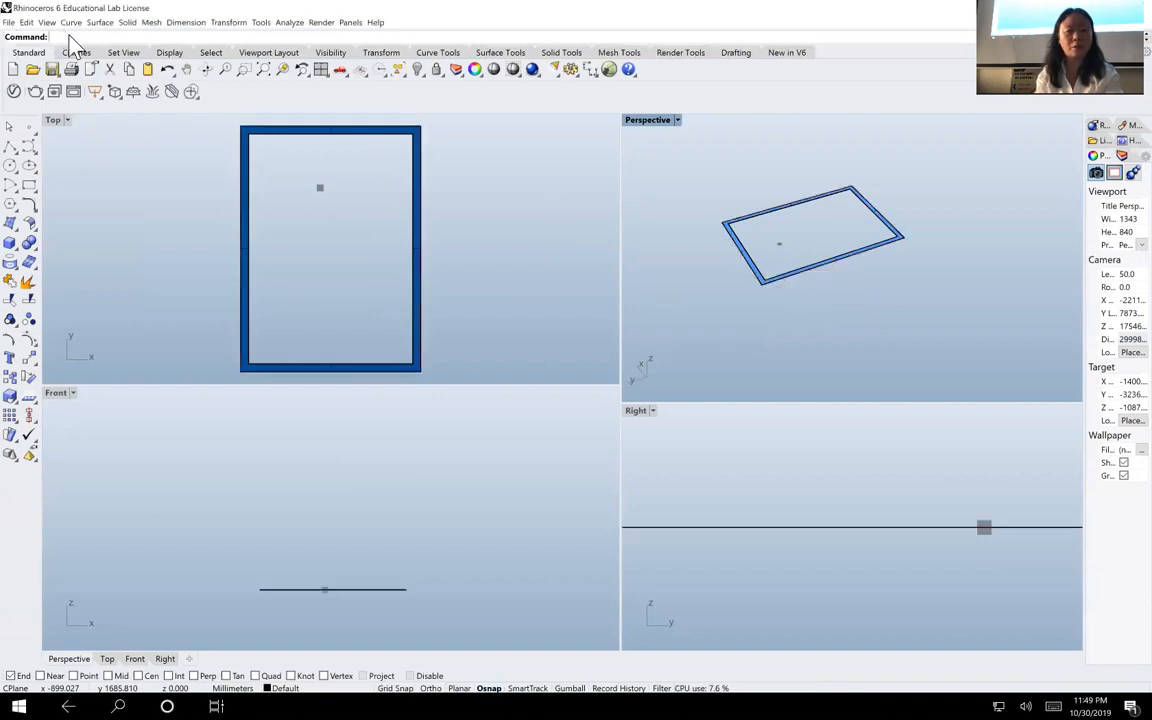
Start a surface extrusion with ExtrudeSrf on the frame-shaped surface between the two rectangles
{"action": "type", "text": "ex"}
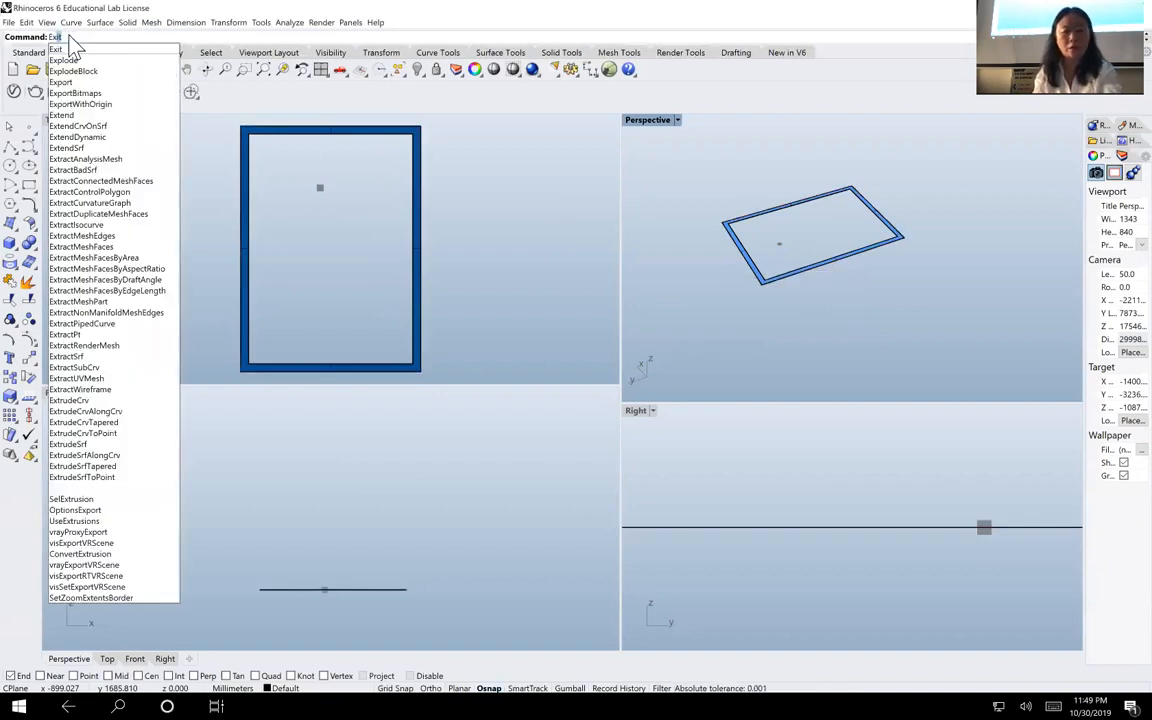
{"action": "type", "text": "tr"}
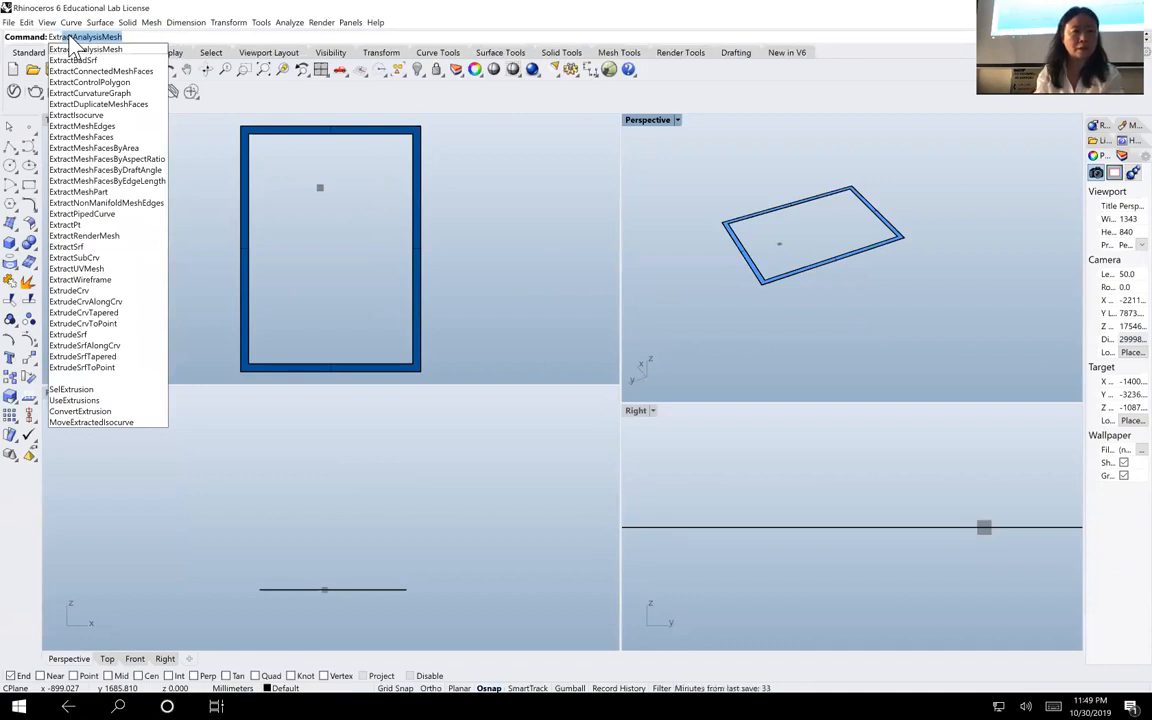
{"action": "type", "text": "udeCrv"}
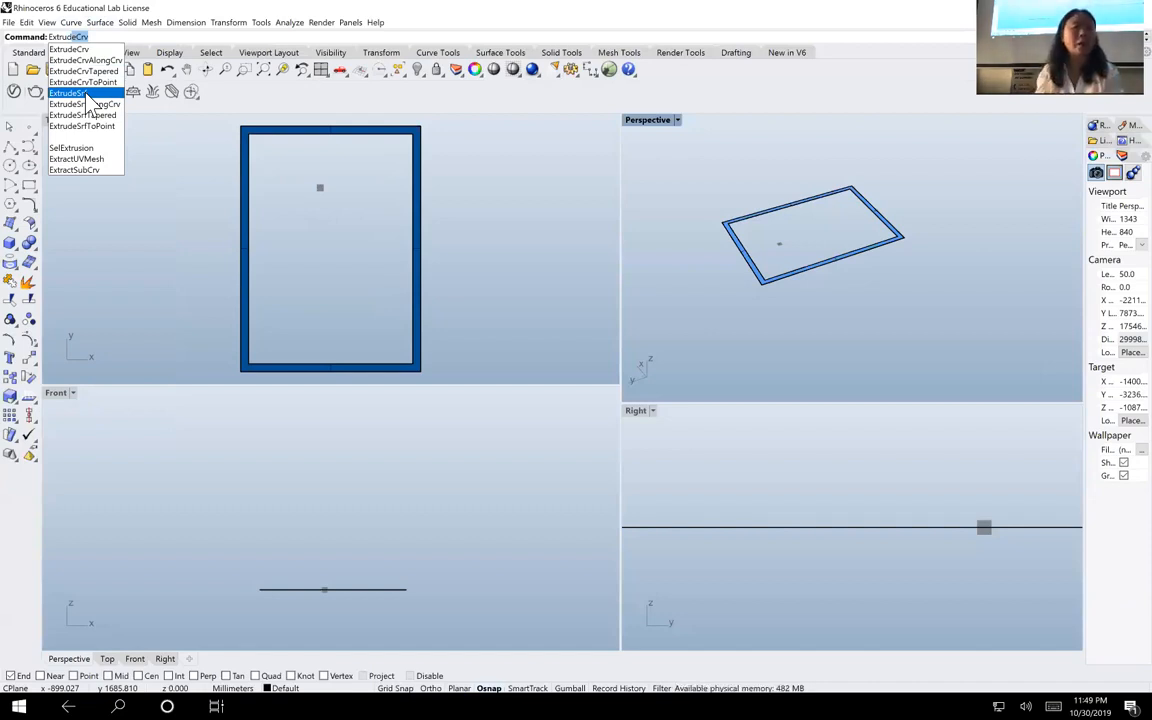
{"action": "left_click", "coordinate": [89, 95]}
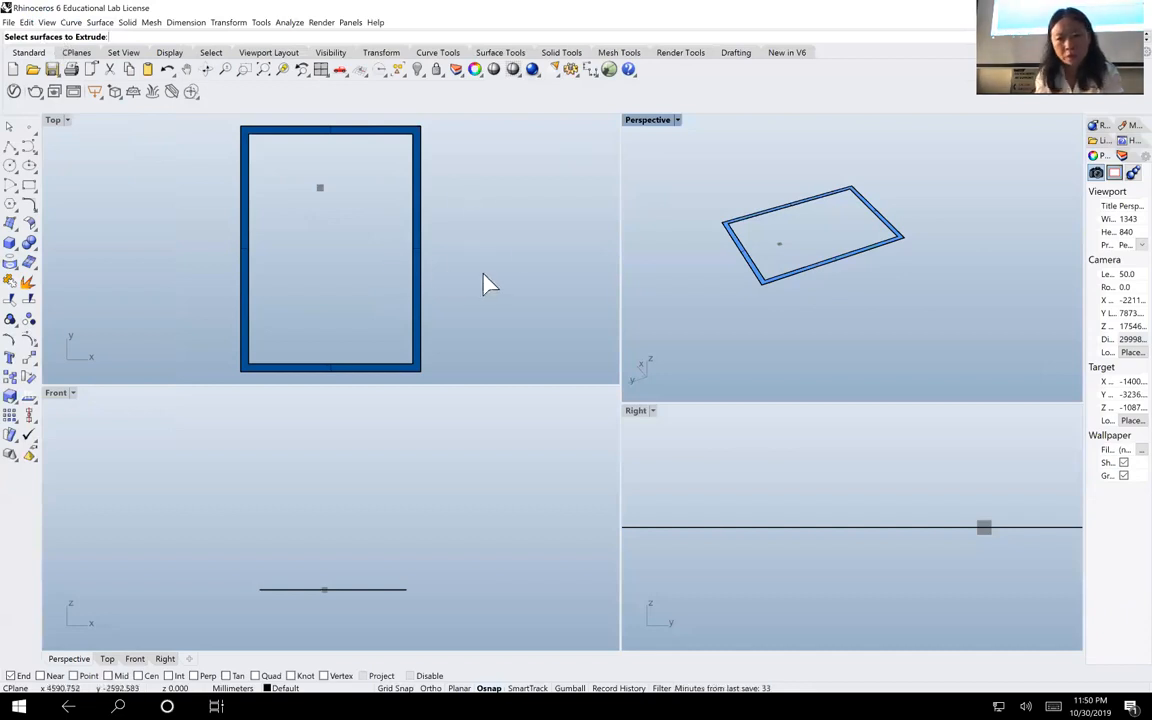
{"action": "left_click", "coordinate": [418, 279]}
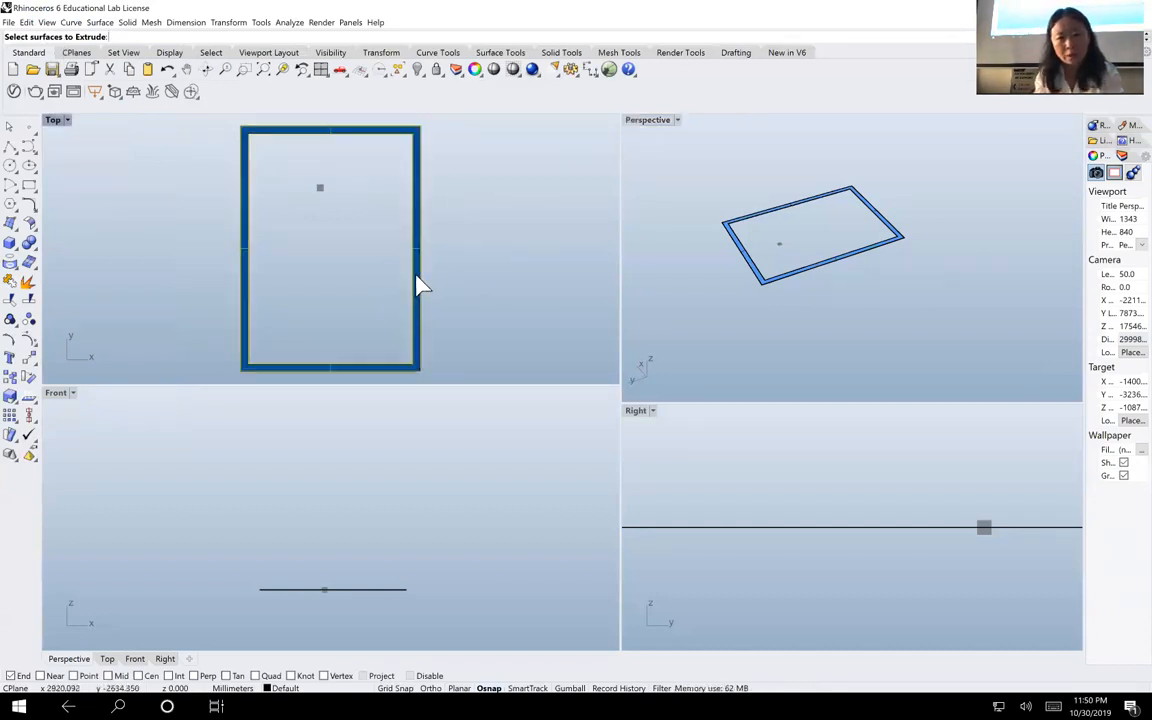
{"action": "left_click", "coordinate": [419, 284]}
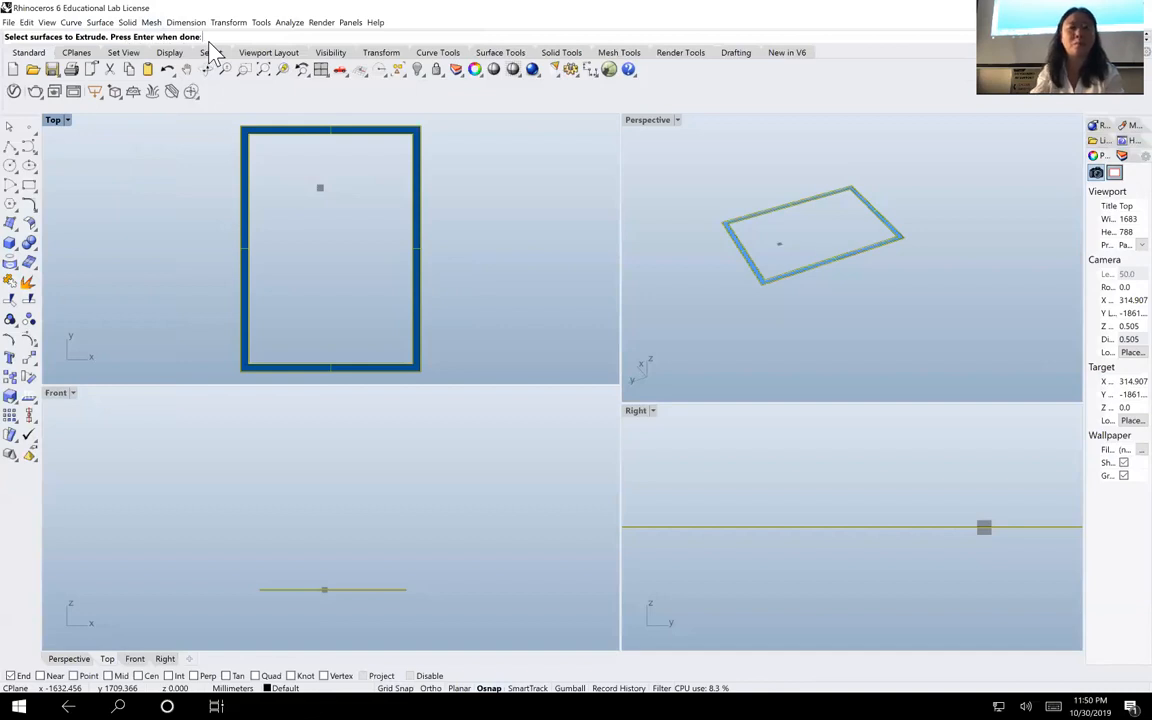
{"action": "key", "text": "Return"}
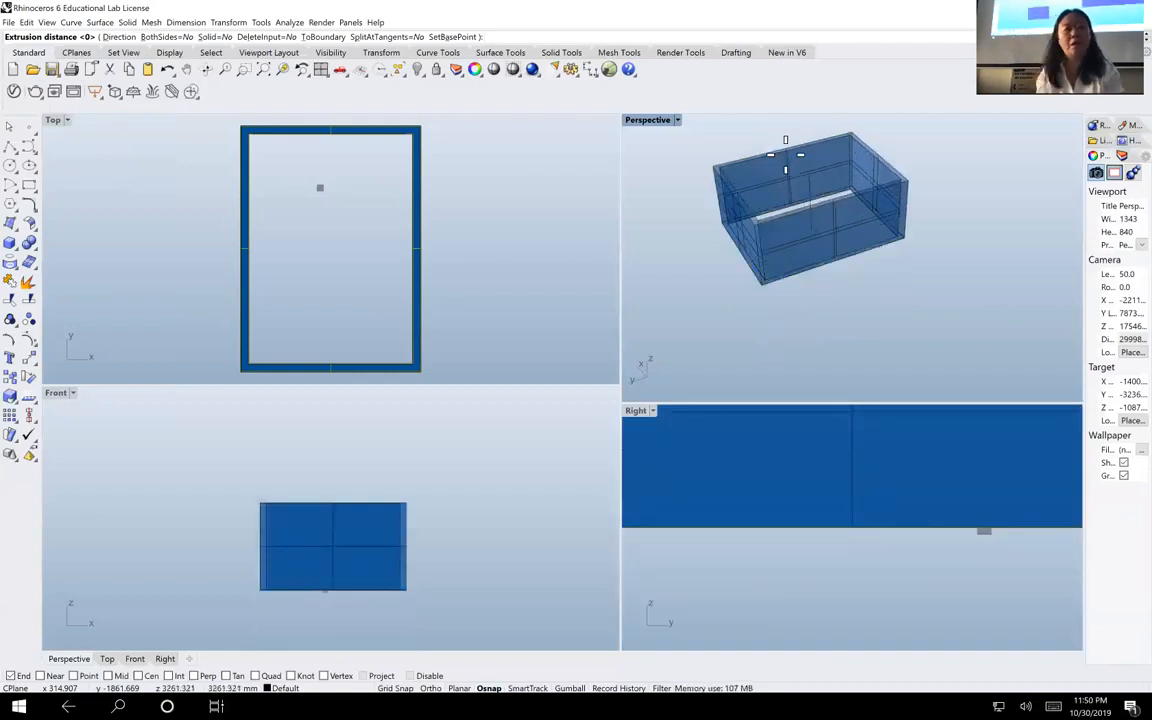
Try a slanted extrusion direction defined by two diagonally spaced points in the Front viewport
{"action": "left_click", "coordinate": [118, 37]}
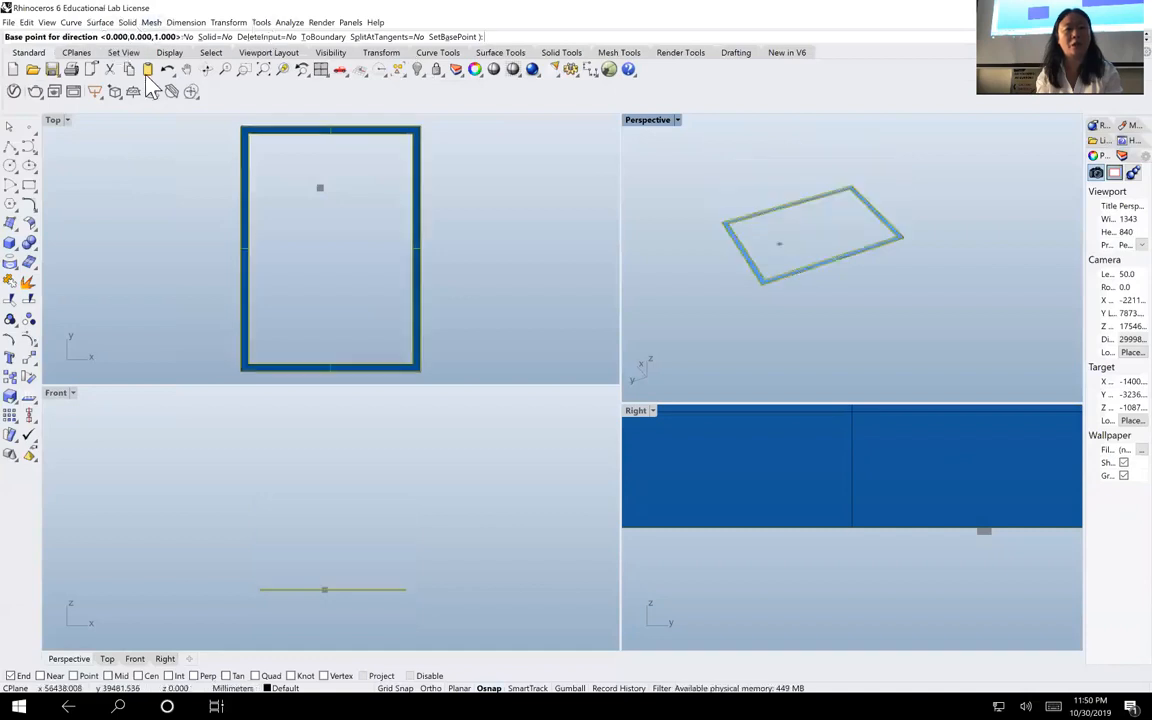
{"action": "left_click", "coordinate": [452, 594]}
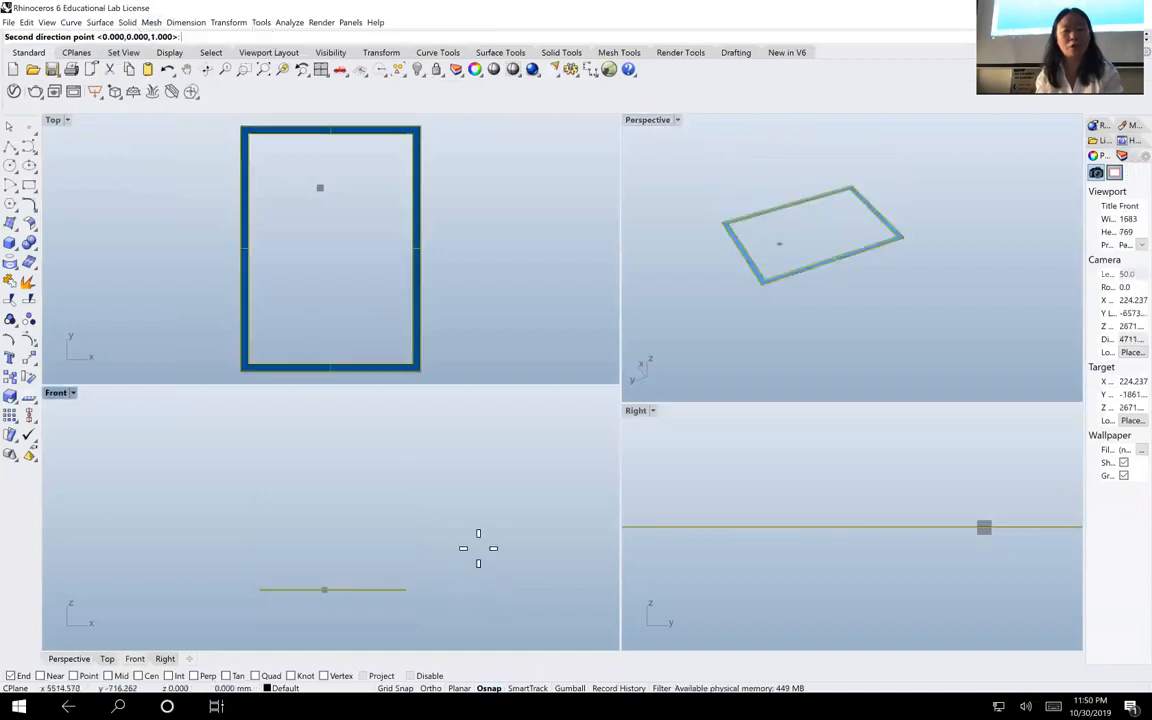
{"action": "left_click", "coordinate": [536, 466]}
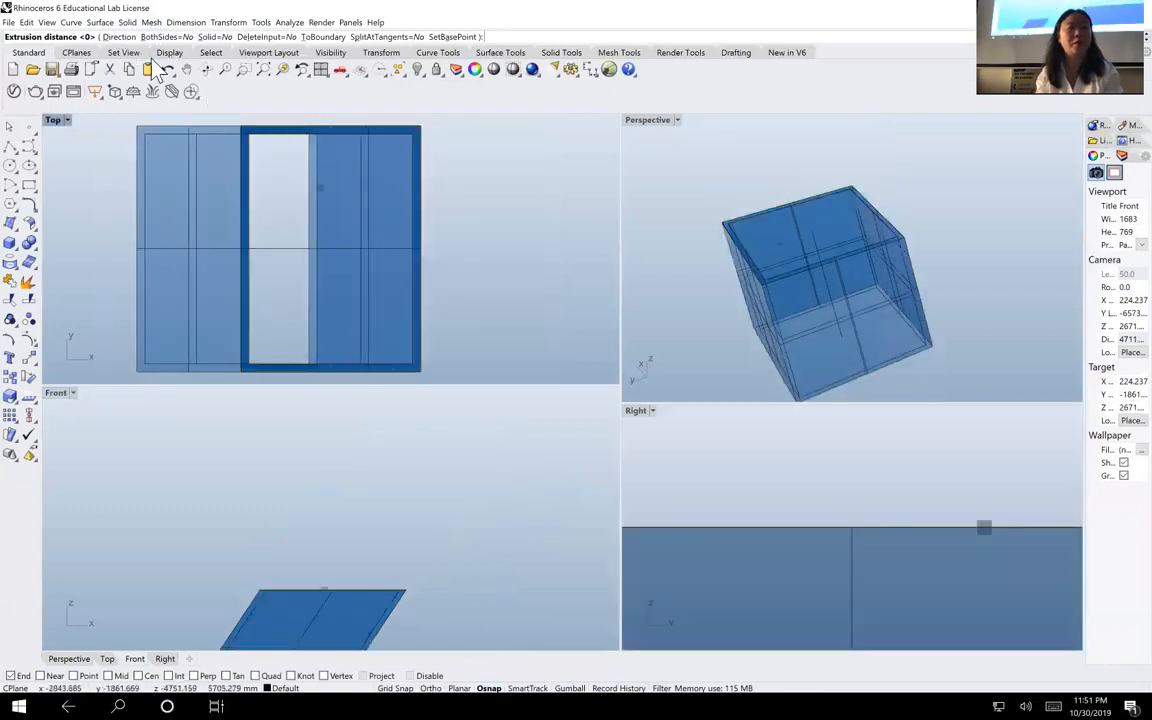
Redefine the extrusion direction as straight up using two vertically aligned points in the Front viewport
{"action": "left_click", "coordinate": [112, 37]}
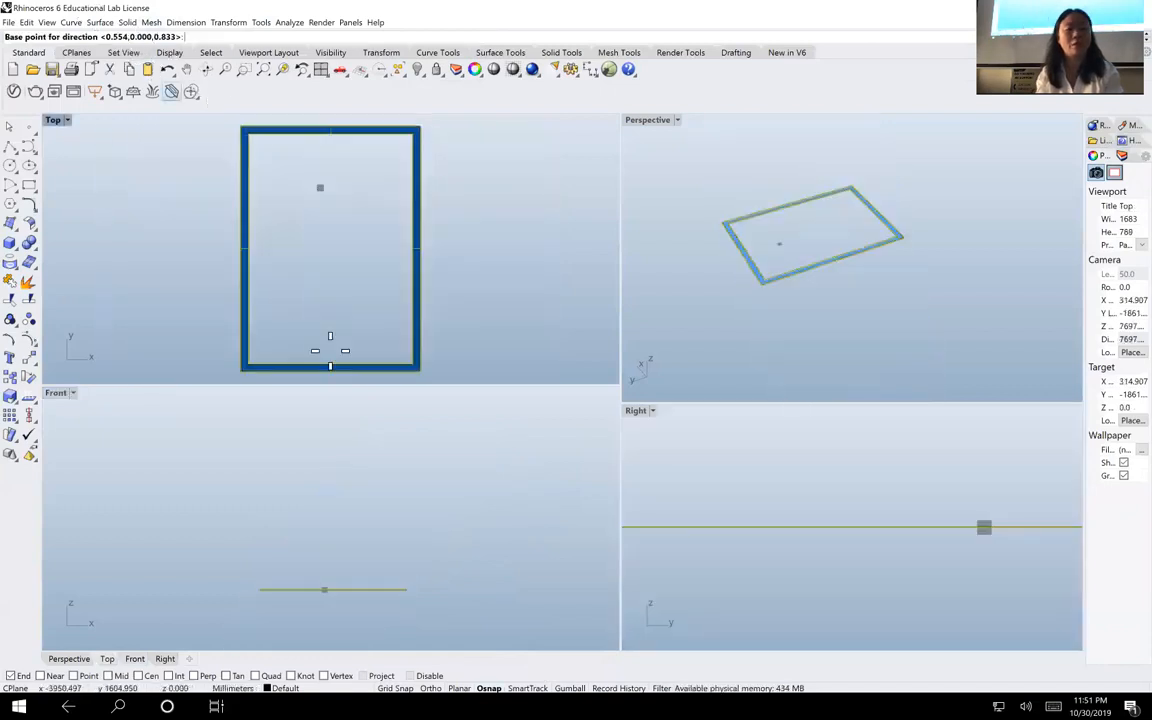
{"action": "left_click", "coordinate": [492, 565]}
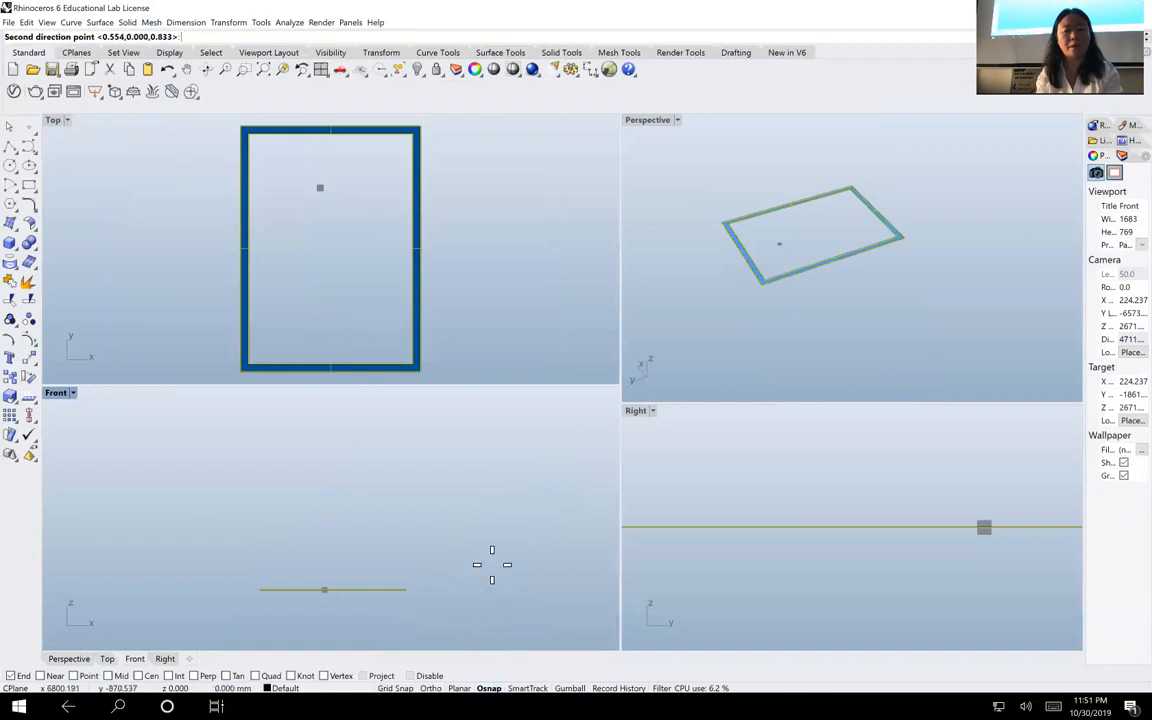
{"action": "key", "text": "shift"}
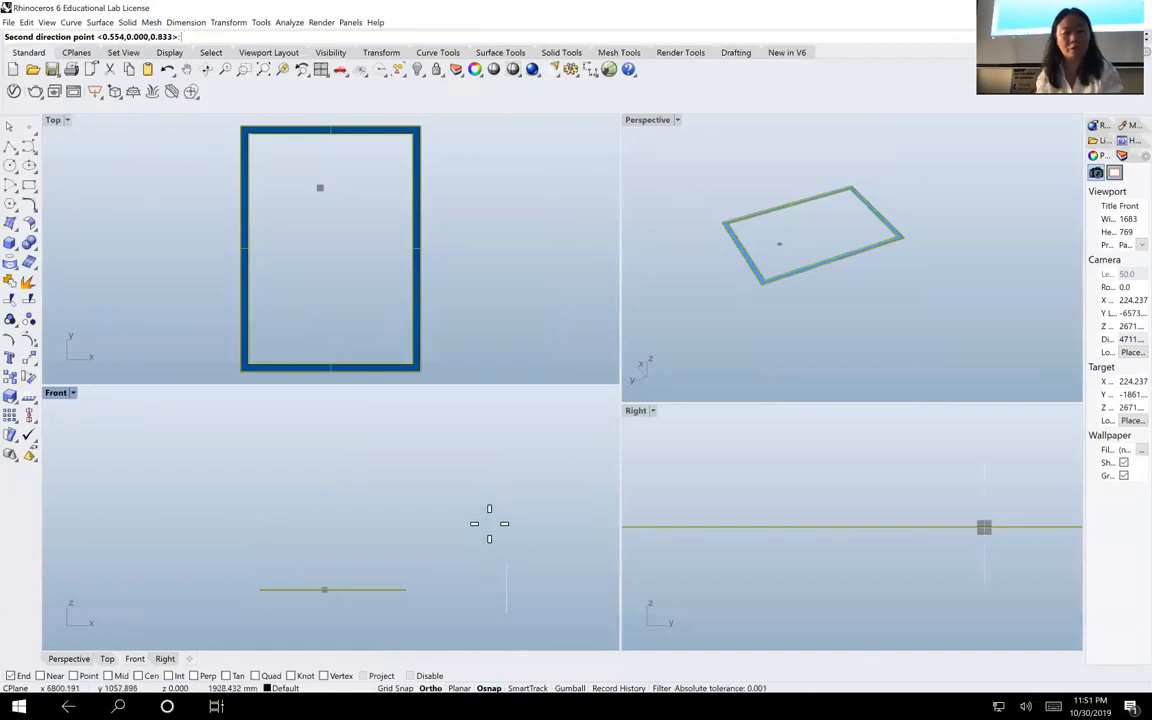
{"action": "left_click", "coordinate": [490, 517]}
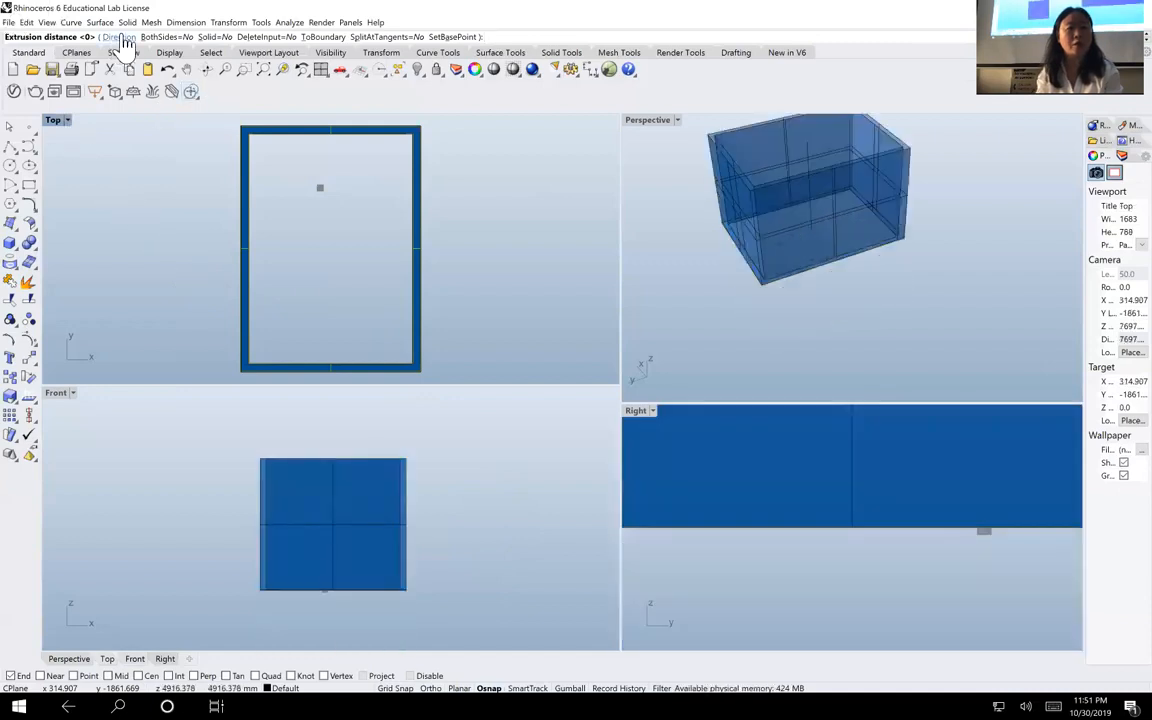
Enable the solid option and extrude the frame surface 3000 mm to form the walls
{"action": "left_click", "coordinate": [213, 38]}
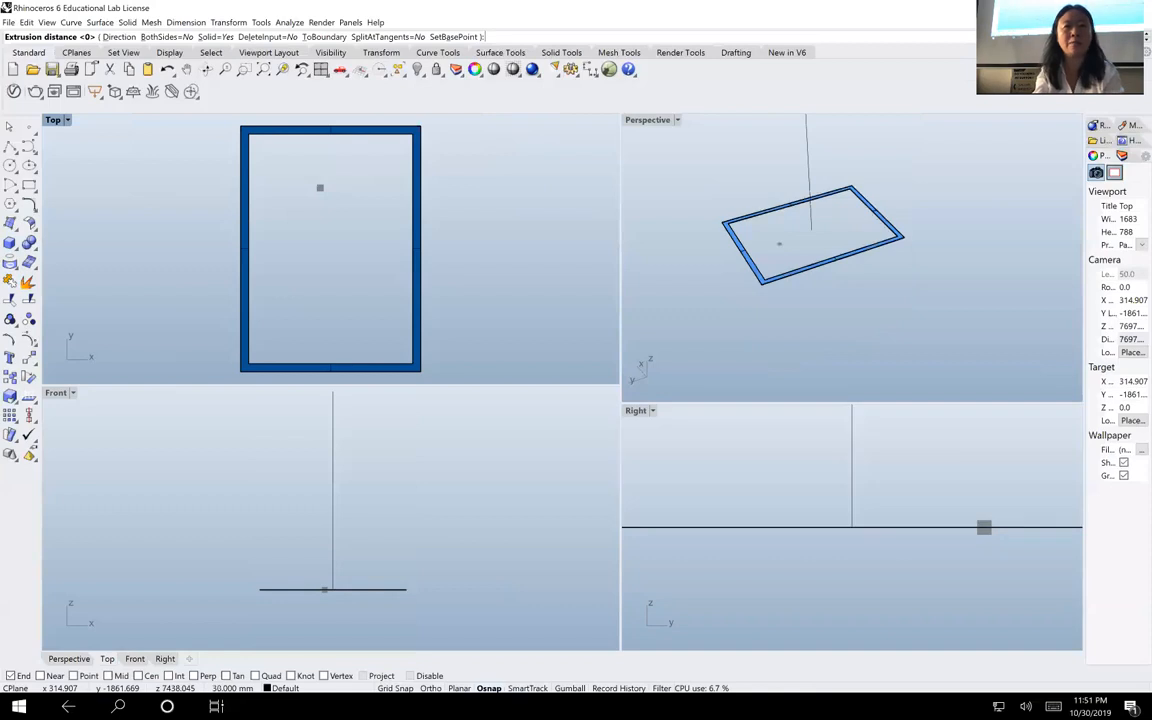
{"action": "type", "text": "300"}
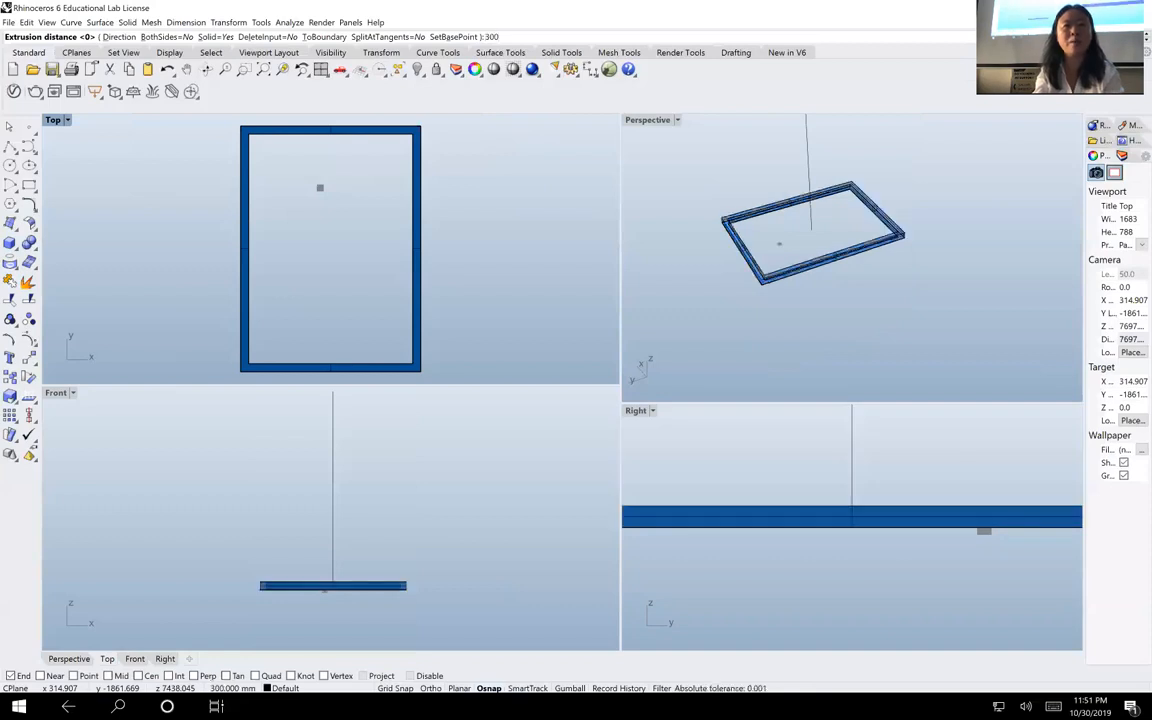
{"action": "type", "text": "0"}
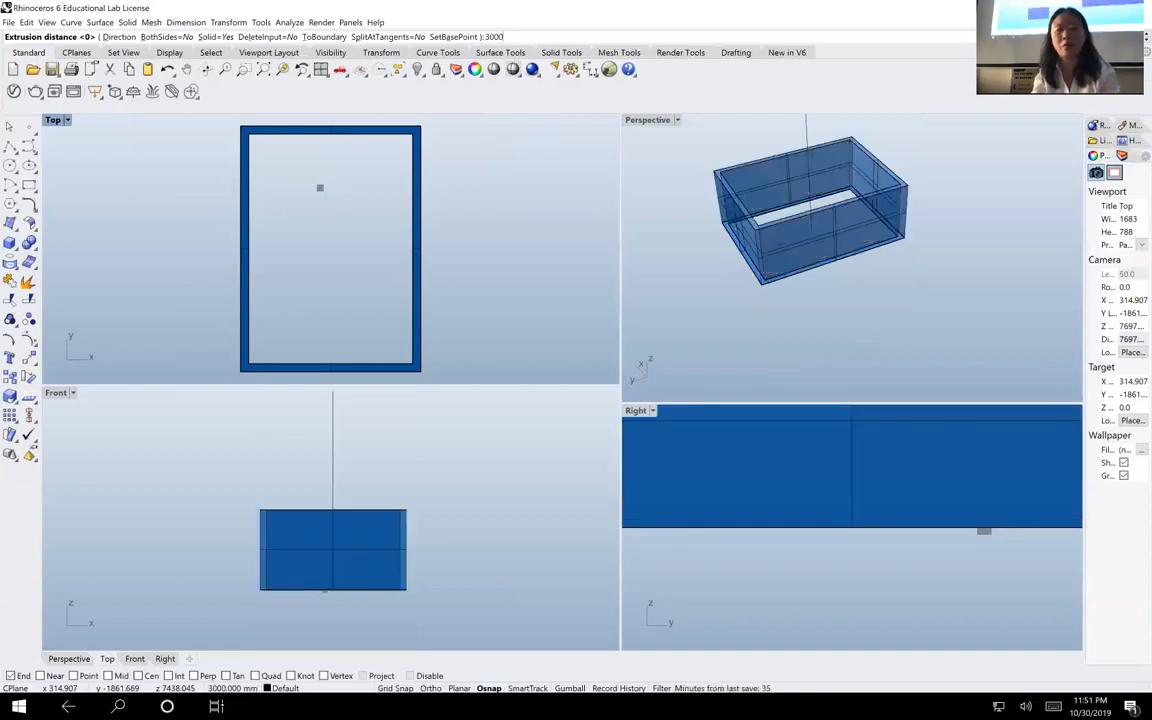
{"action": "key", "text": "Return"}
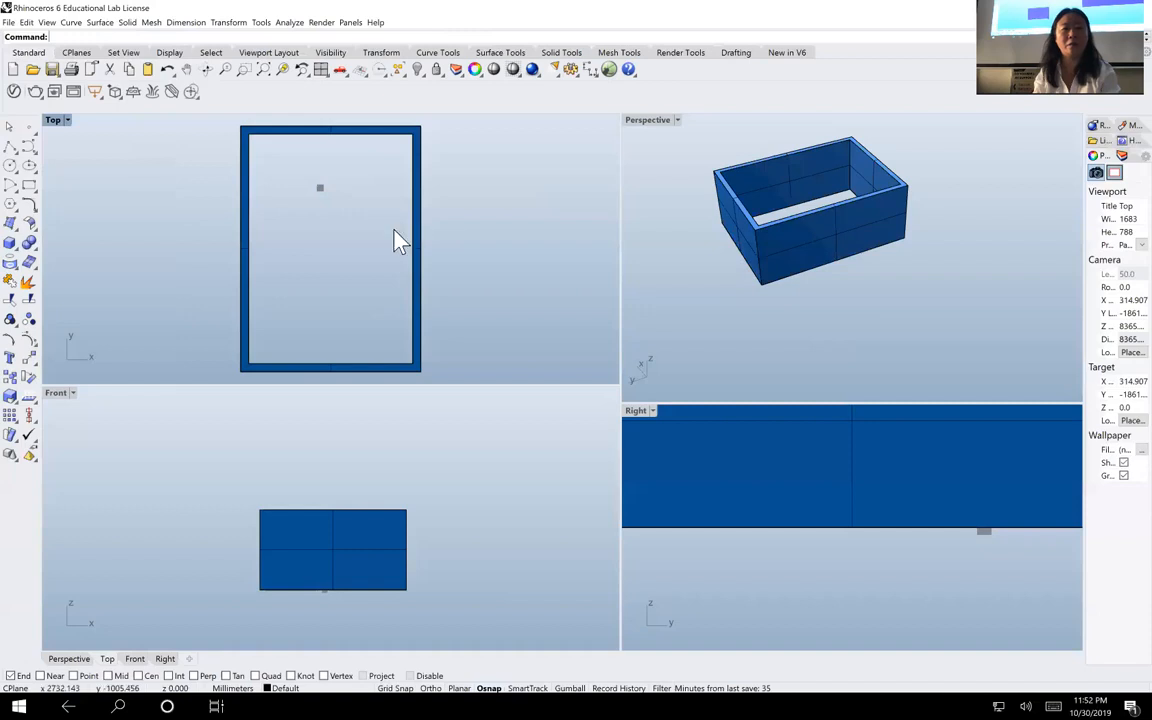
Select the inner rectangle curve at the base of the walls and create a planar floor surface from it
{"action": "left_click", "coordinate": [417, 260]}
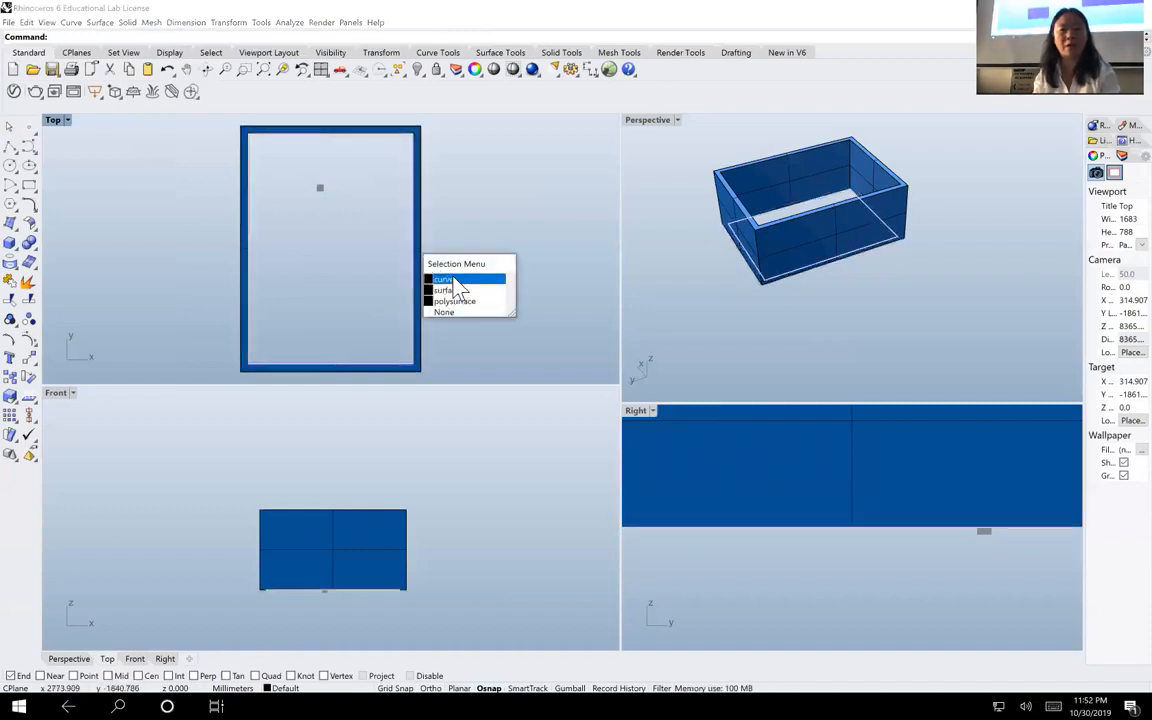
{"action": "left_click", "coordinate": [445, 280]}
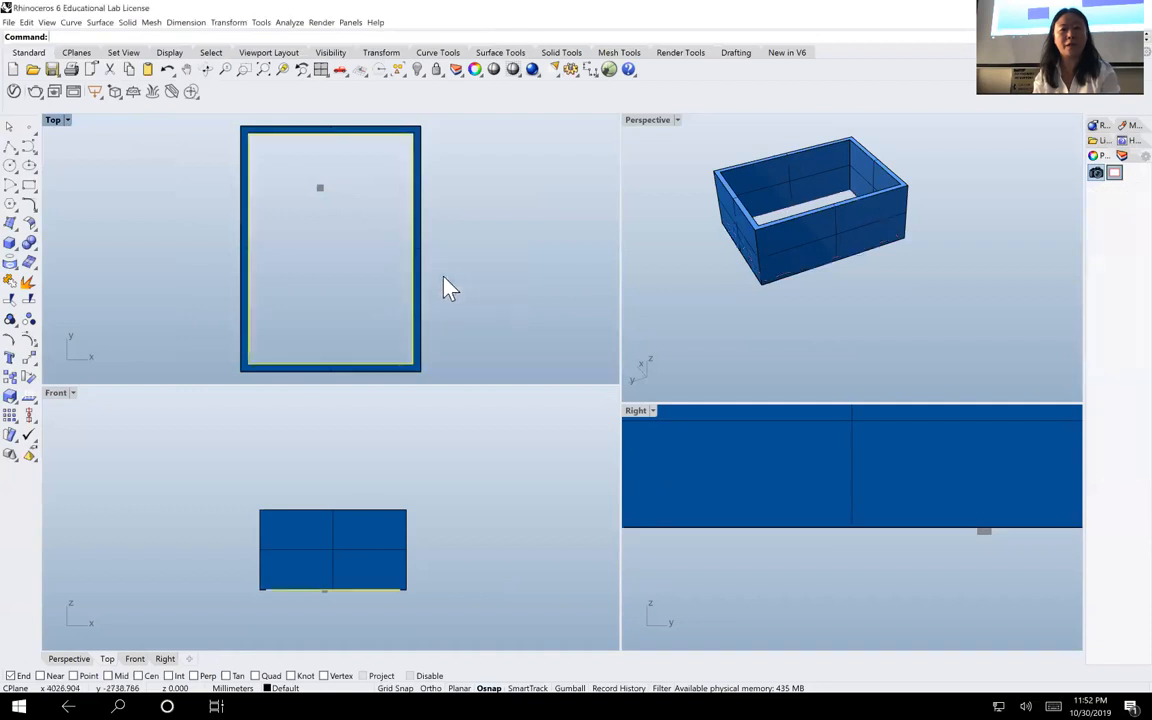
{"action": "left_click", "coordinate": [15, 227]}
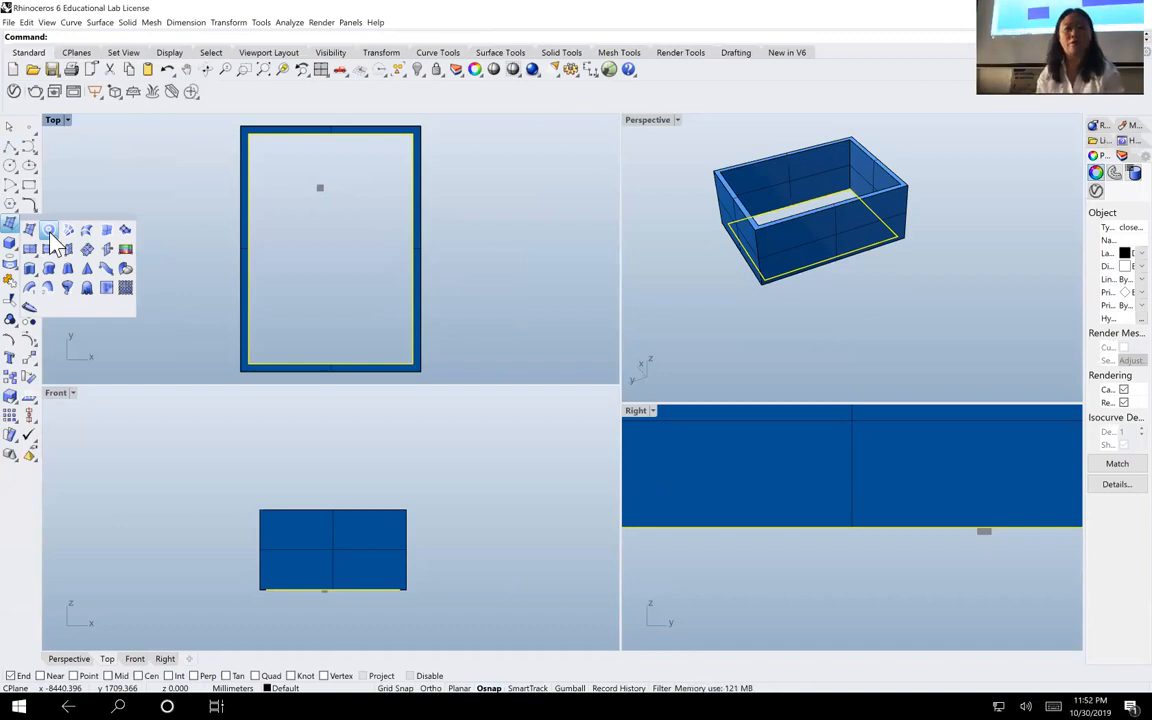
{"action": "left_click", "coordinate": [50, 236]}
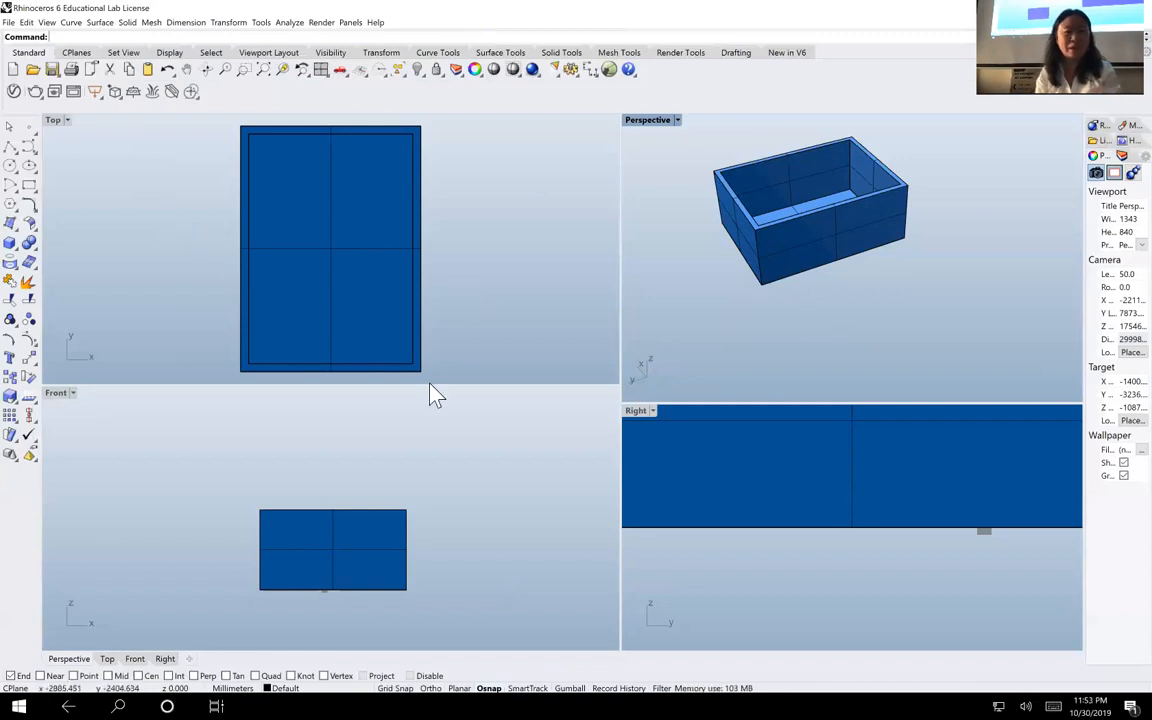
Maximize the Front view and draw a 2400 by 2100 mm rectangle in the empty space to the right of the building
{"action": "double_click", "coordinate": [56, 394]}
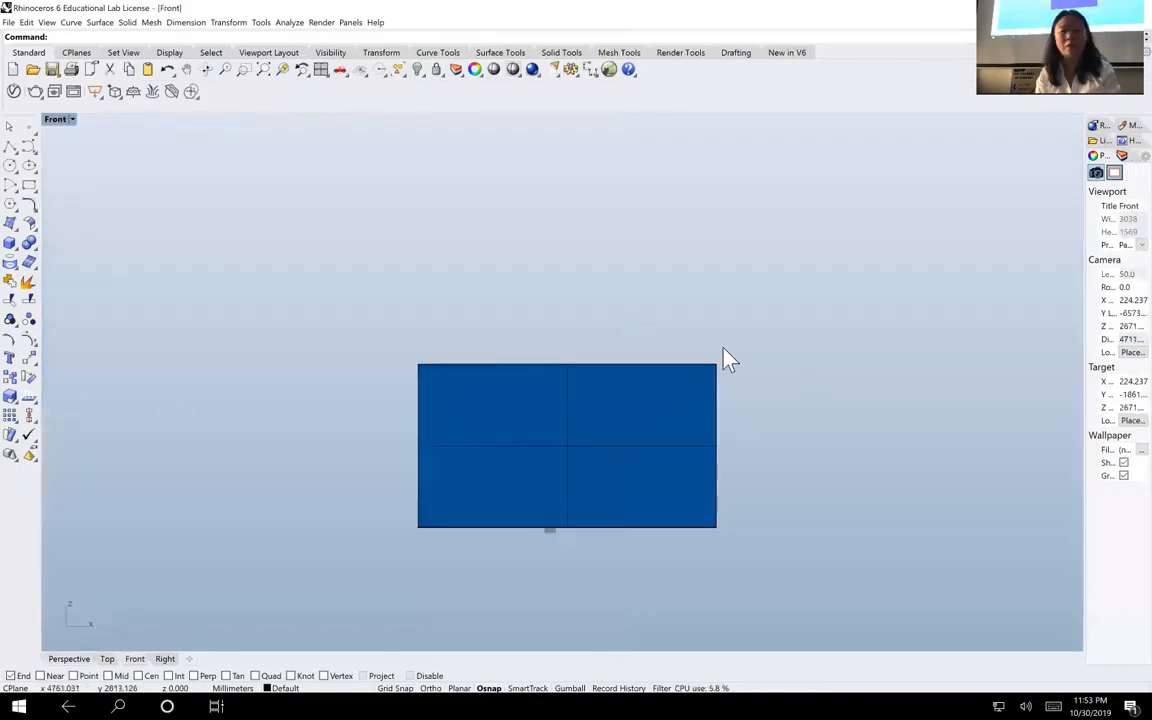
{"action": "left_click", "coordinate": [28, 146]}
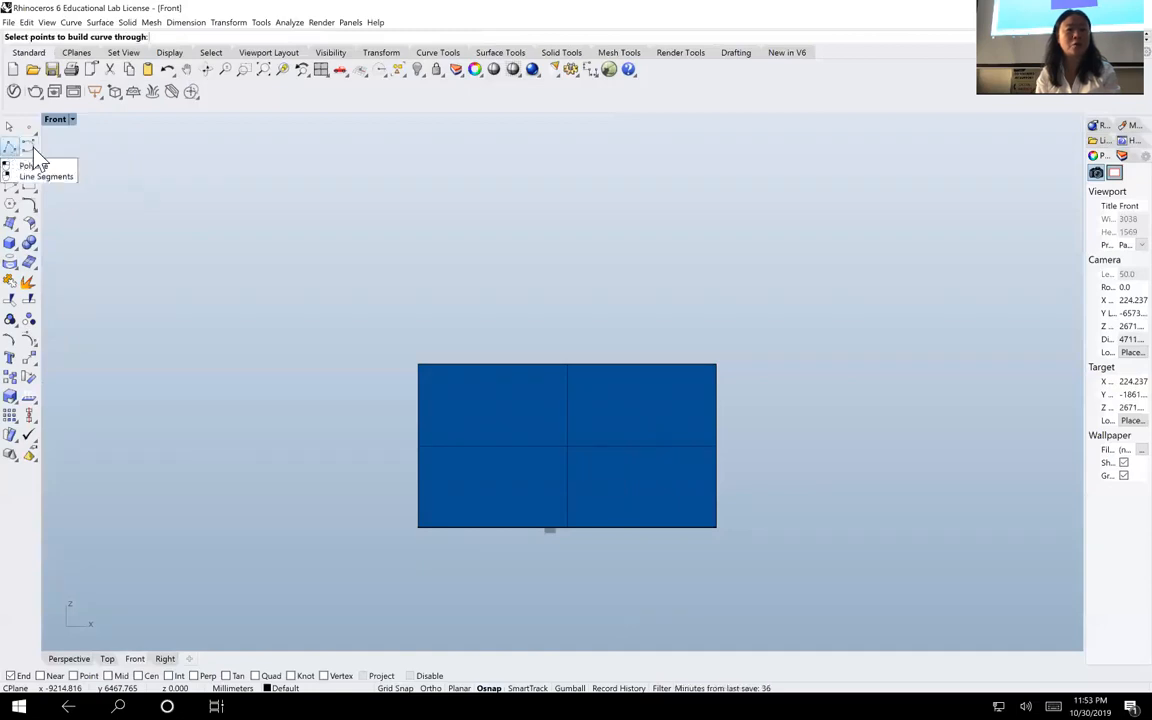
{"action": "left_click", "coordinate": [31, 147]}
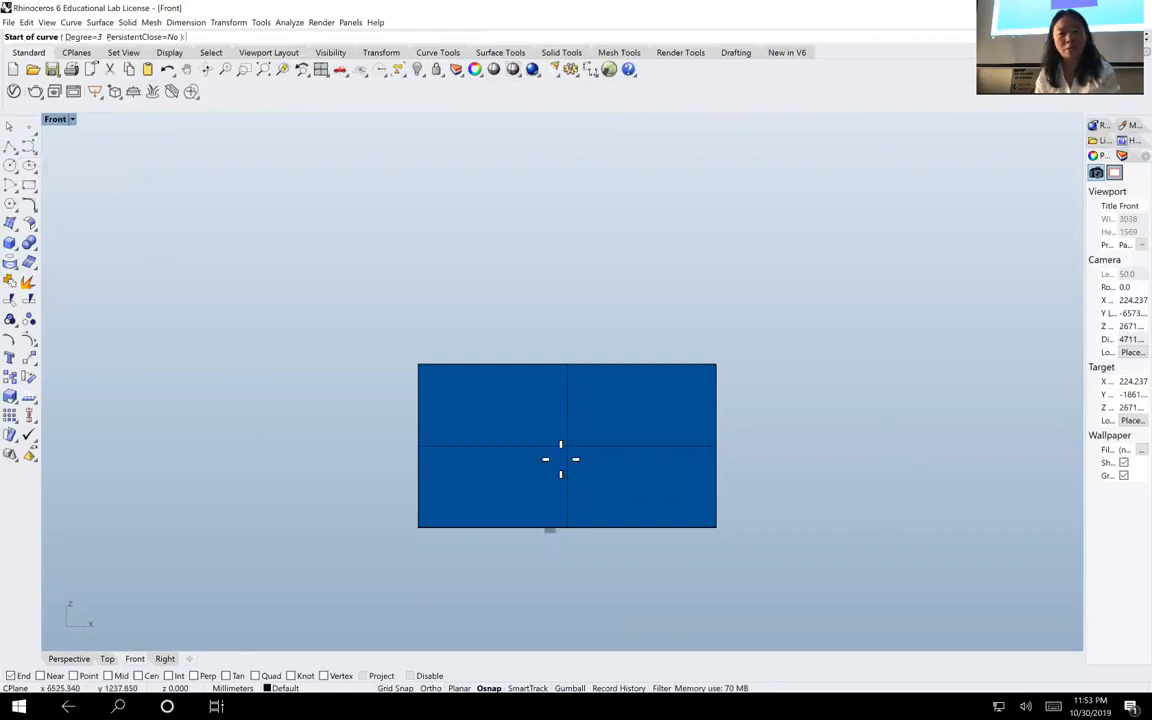
{"action": "left_click", "coordinate": [29, 186]}
{"action": "left_click", "coordinate": [836, 389]}
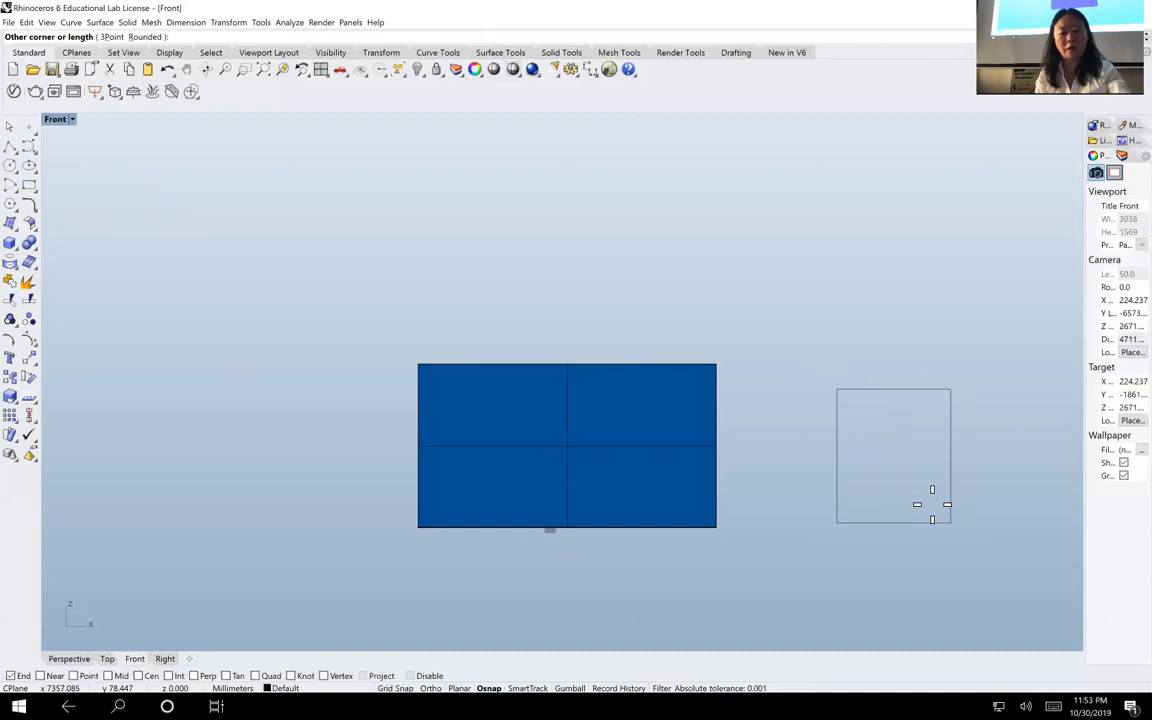
{"action": "type", "text": "@"}
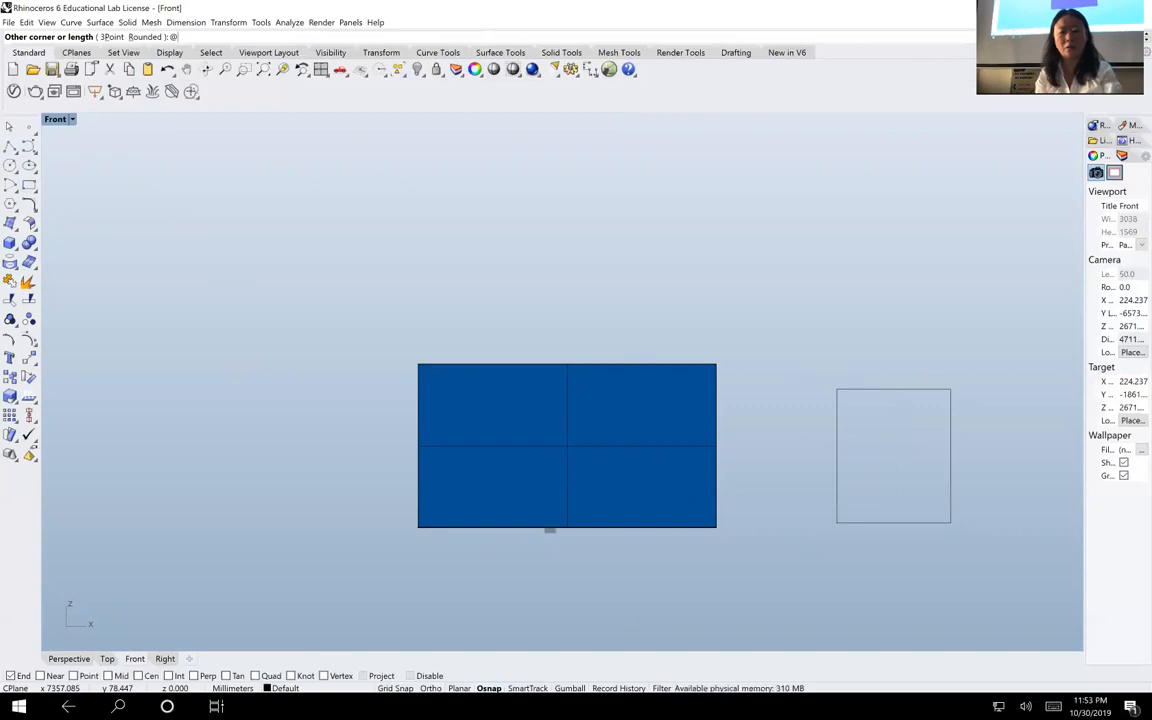
{"action": "type", "text": "2400"}
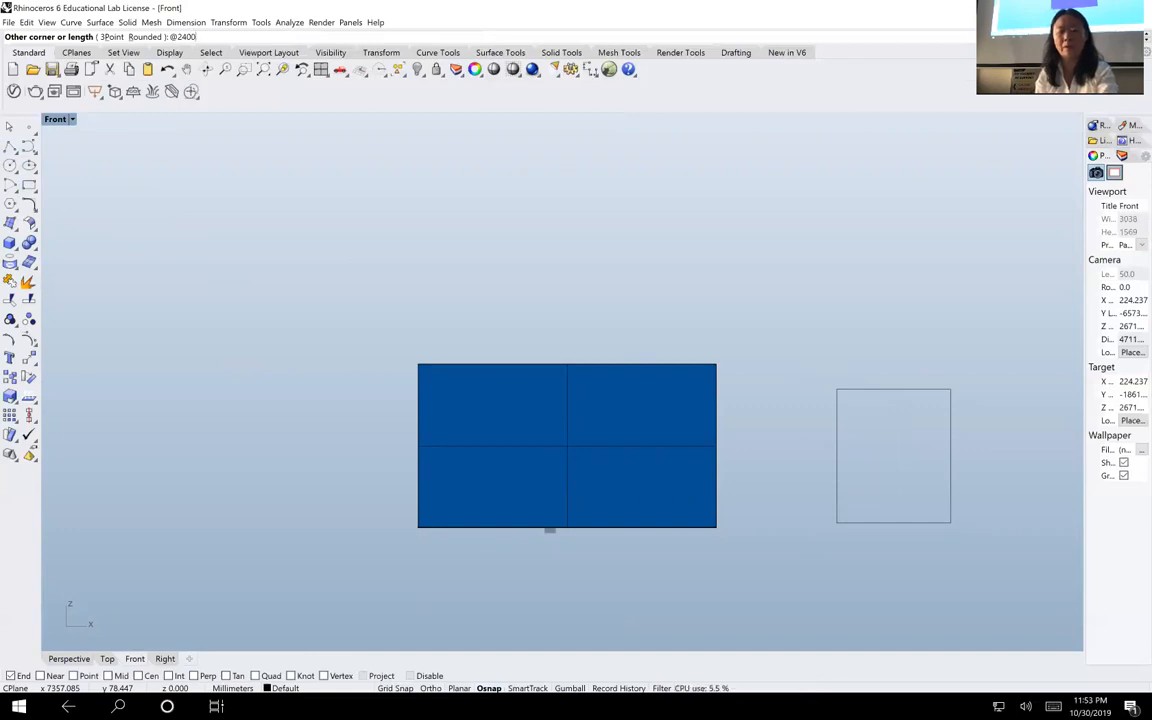
{"action": "type", "text": ","}
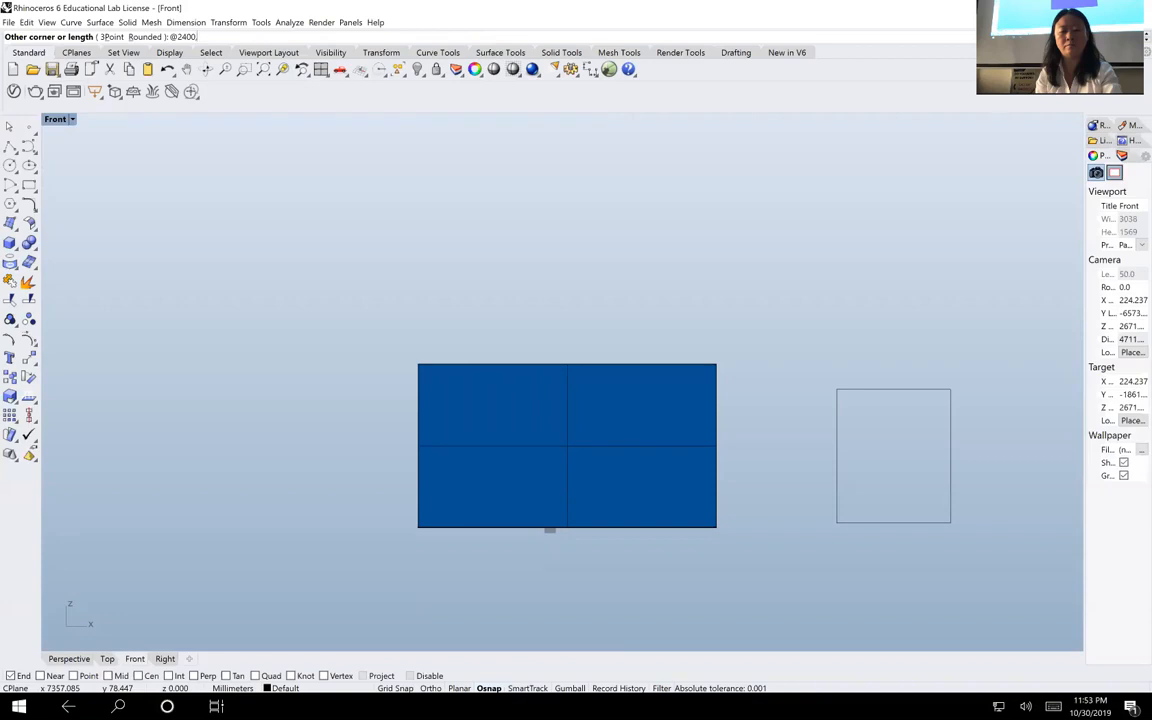
{"action": "type", "text": "2100"}
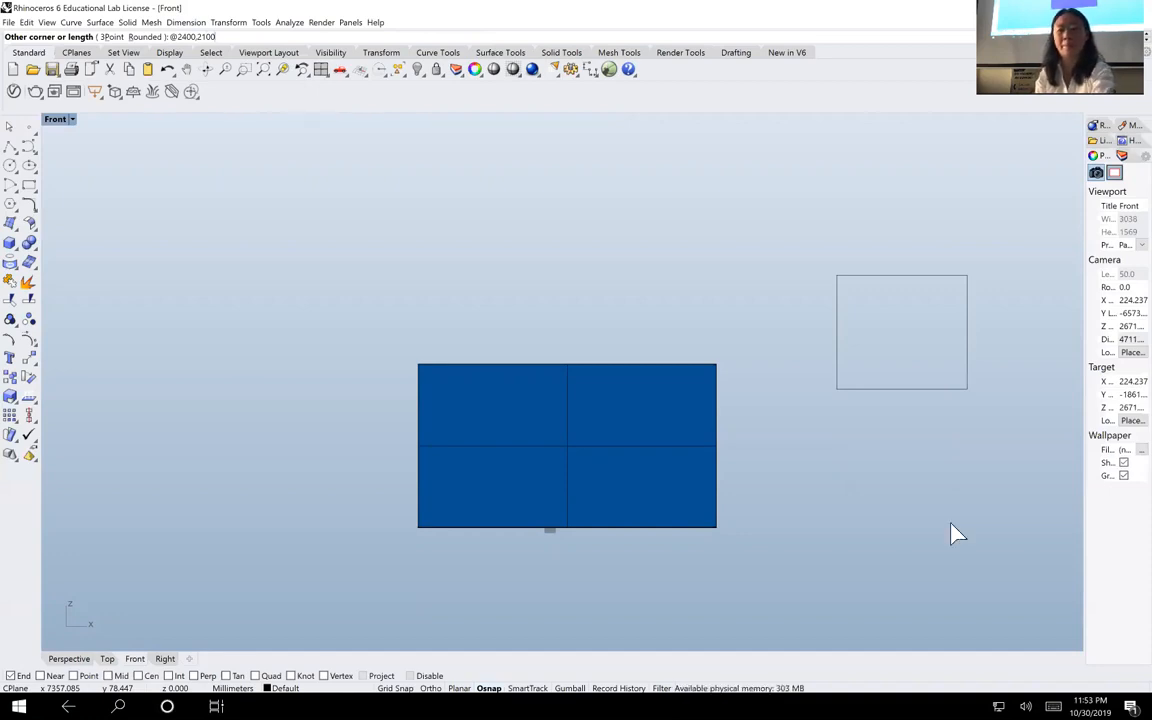
{"action": "key", "text": "Return"}
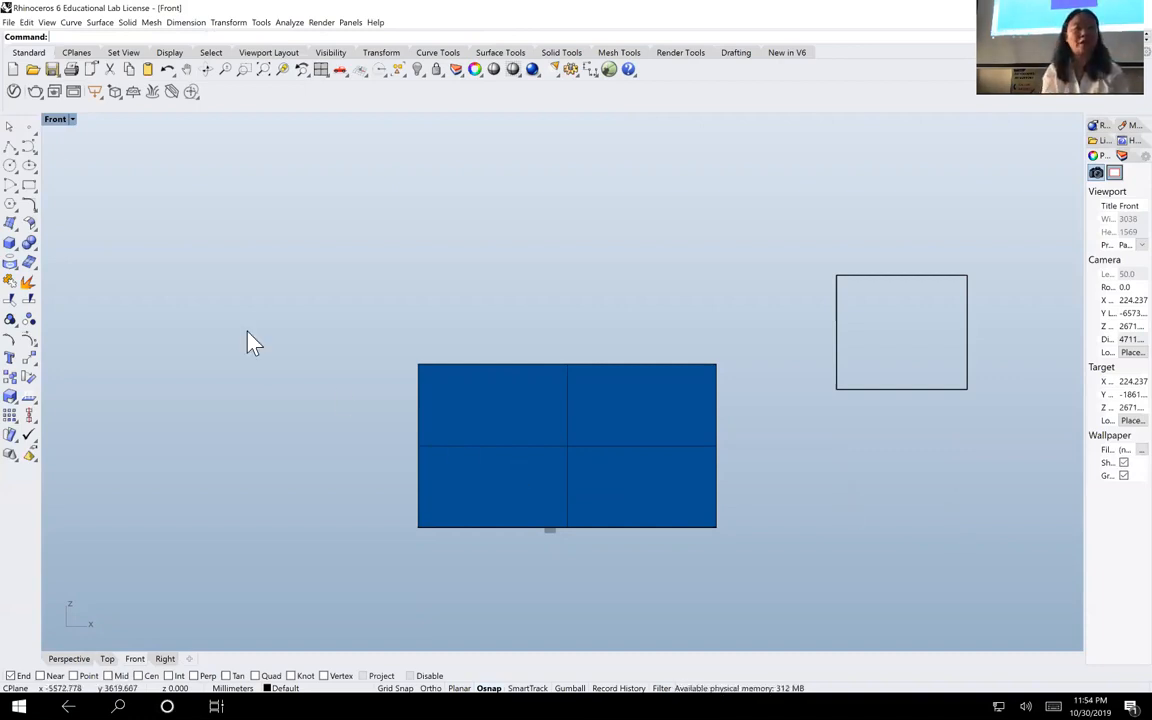
Draw a 2000 by 2000 mm rectangle in the Front view, above and to the left of the building
{"action": "left_click", "coordinate": [29, 186]}
{"action": "left_click", "coordinate": [185, 199]}
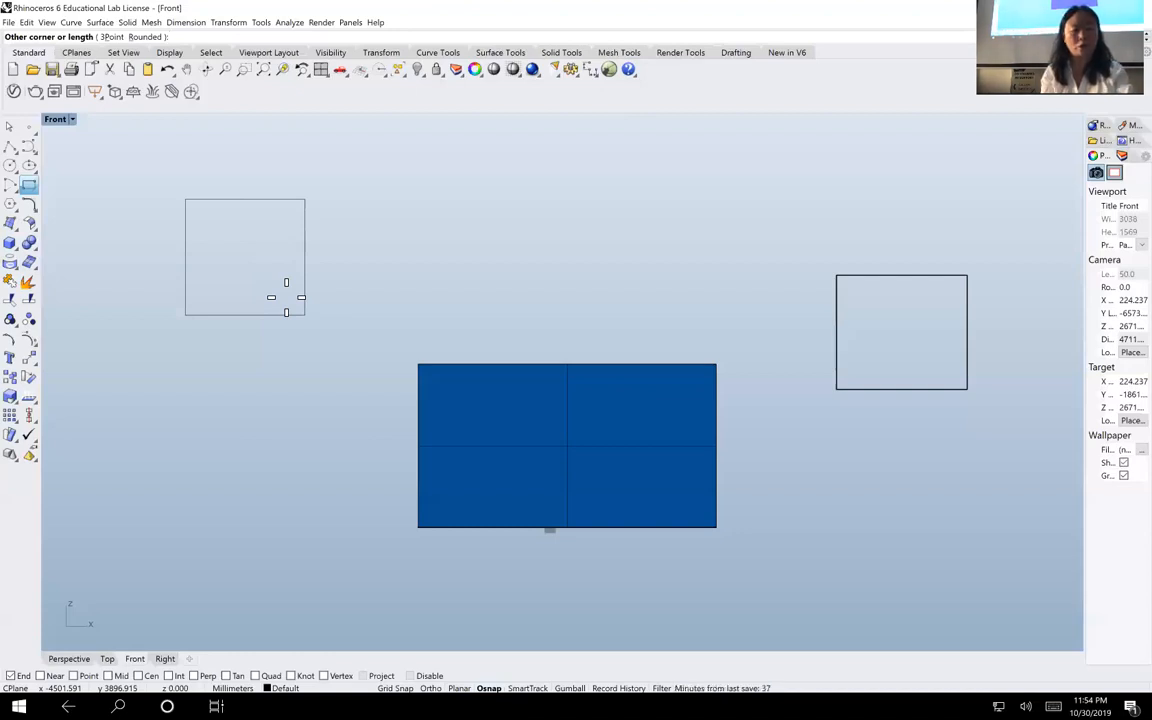
{"action": "type", "text": "@"}
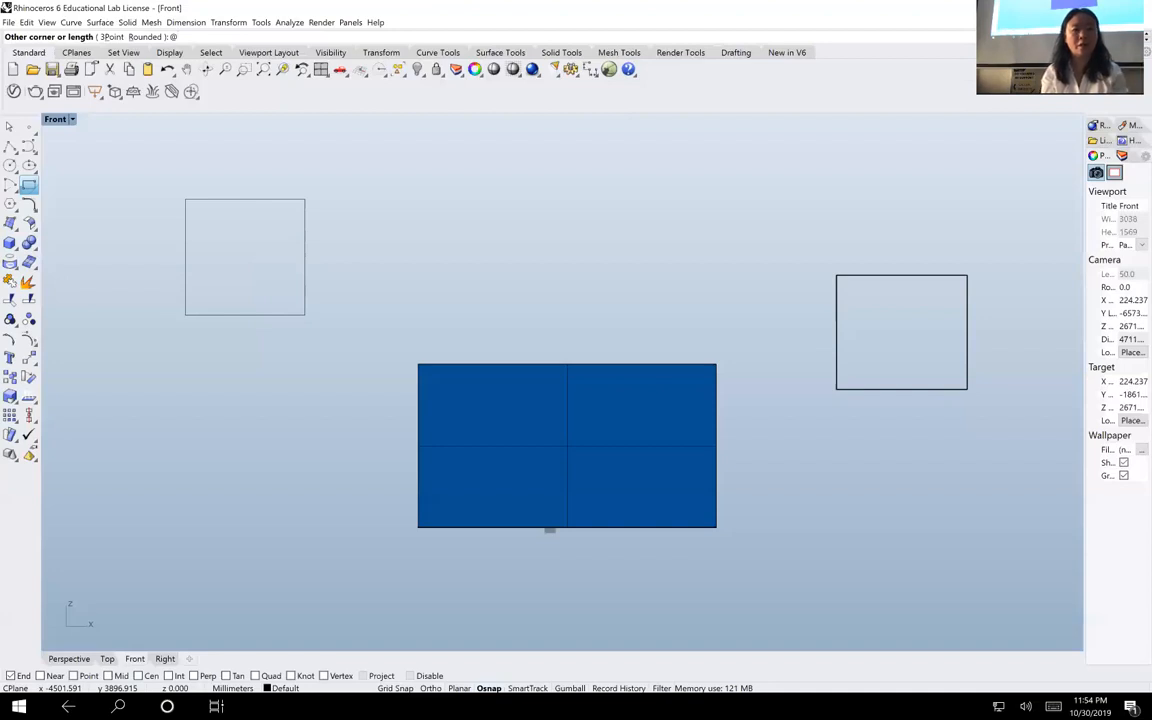
{"action": "type", "text": "2000"}
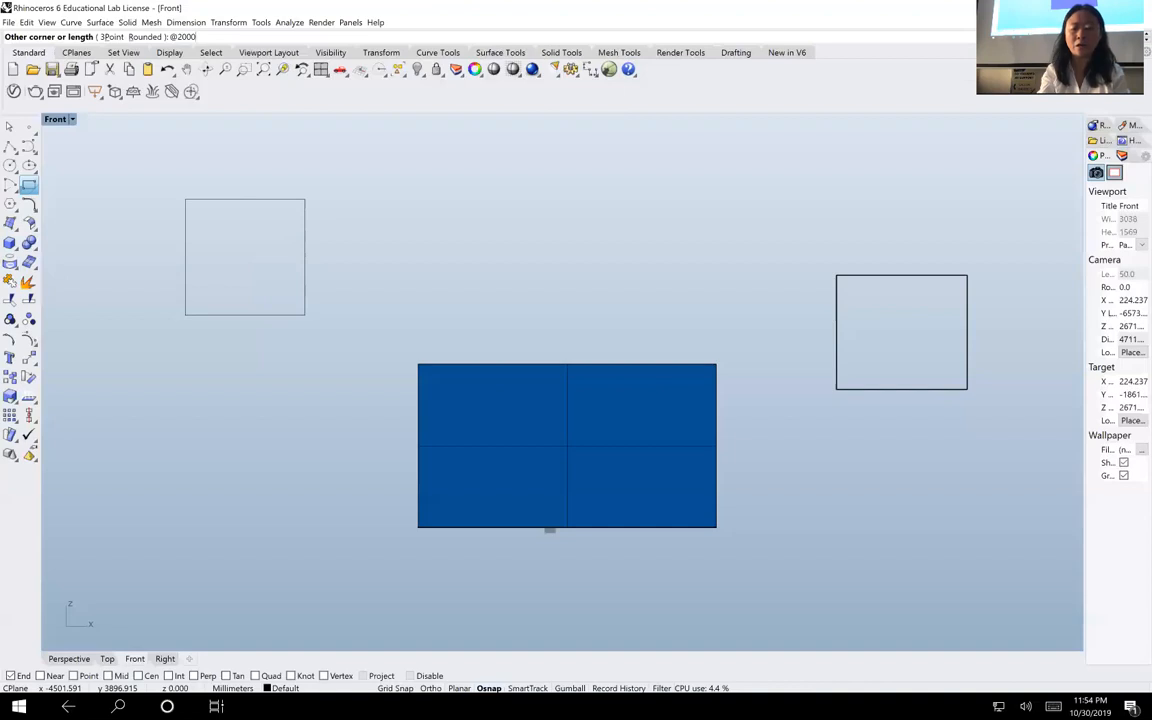
{"action": "type", "text": ","}
{"action": "type", "text": "2000"}
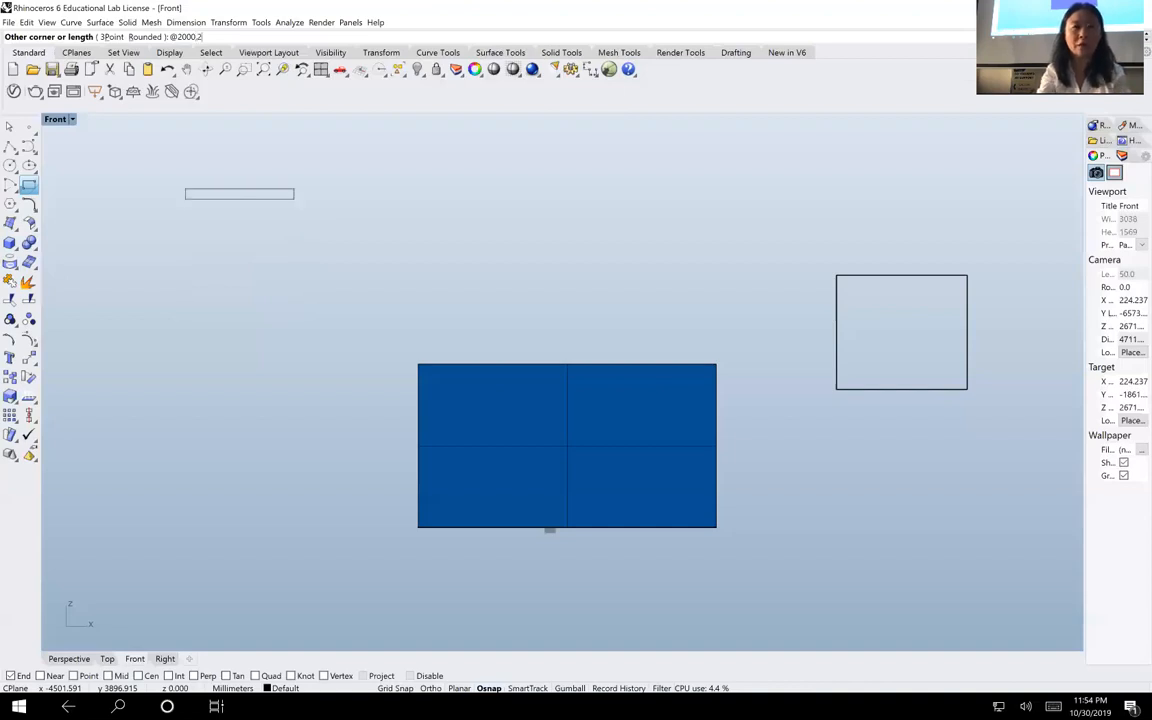
{"action": "key", "text": "Return"}
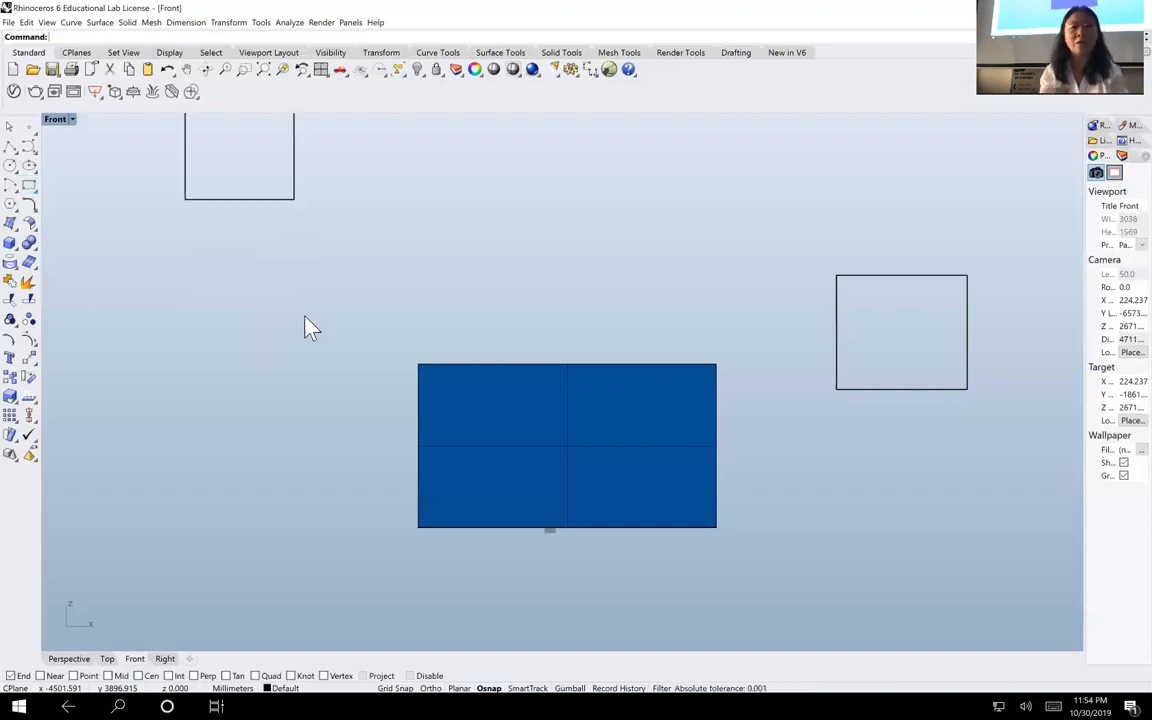
{"action": "left_click", "coordinate": [187, 69]}
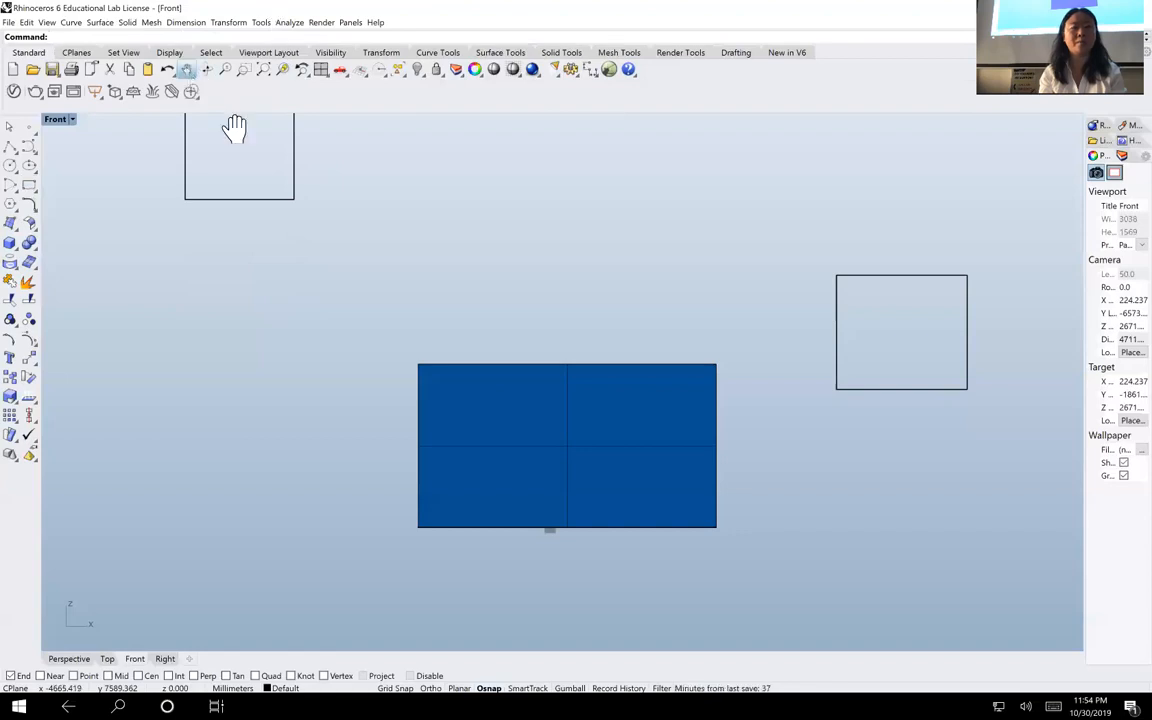
{"action": "left_click_drag", "start_coordinate": [345, 236], "coordinate": [360, 294]}
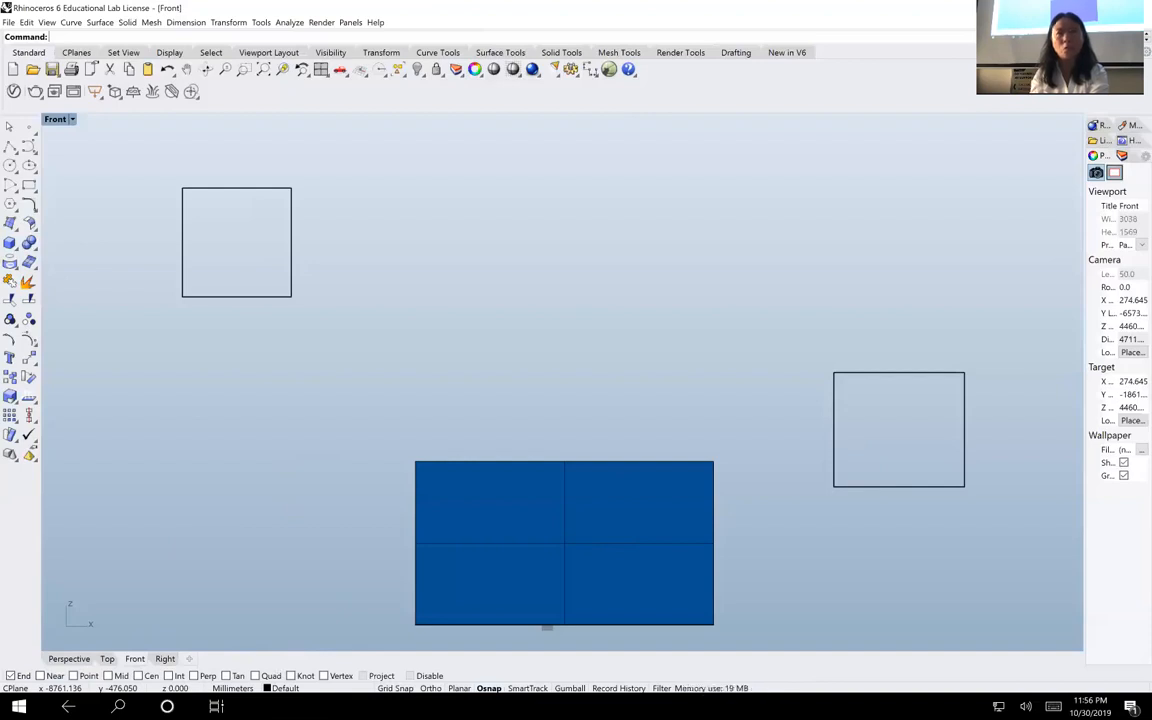
Draw a single slanted line segment above the building with the Polyline tool, rising to the right between the two rectangles
{"action": "key", "text": "alt"}
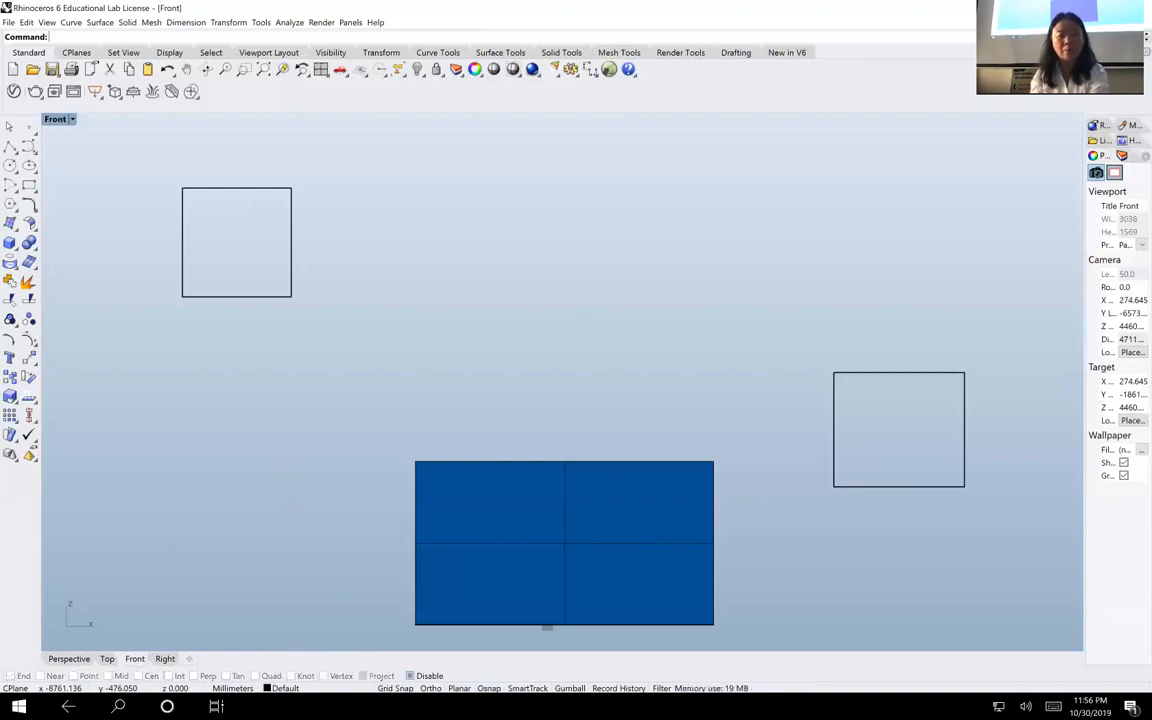
{"action": "key", "text": "alt"}
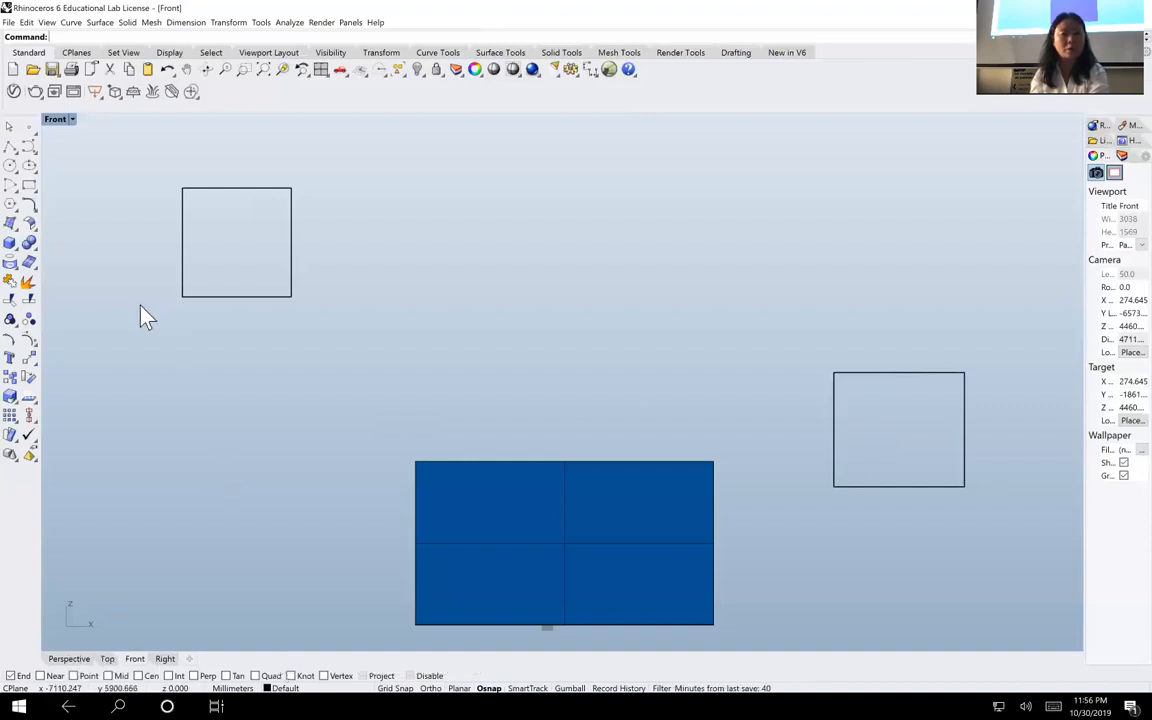
{"action": "left_click", "coordinate": [10, 146]}
{"action": "left_click", "coordinate": [410, 314]}
{"action": "left_click", "coordinate": [547, 258]}
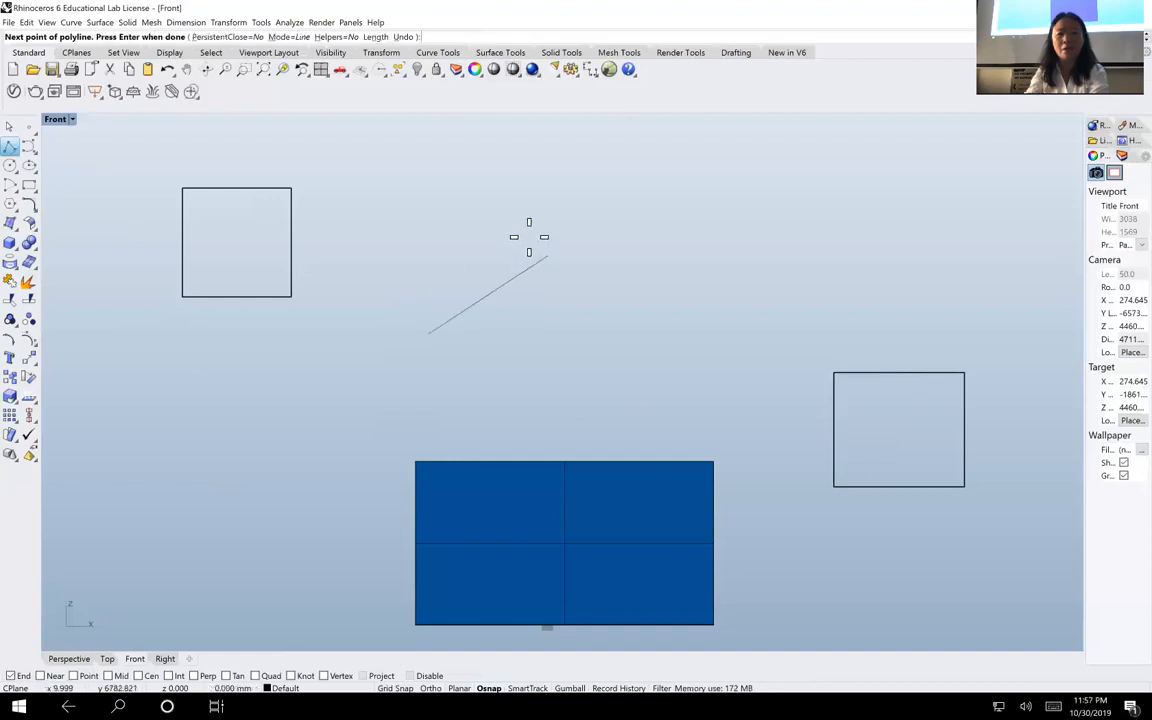
{"action": "key", "text": "Return"}
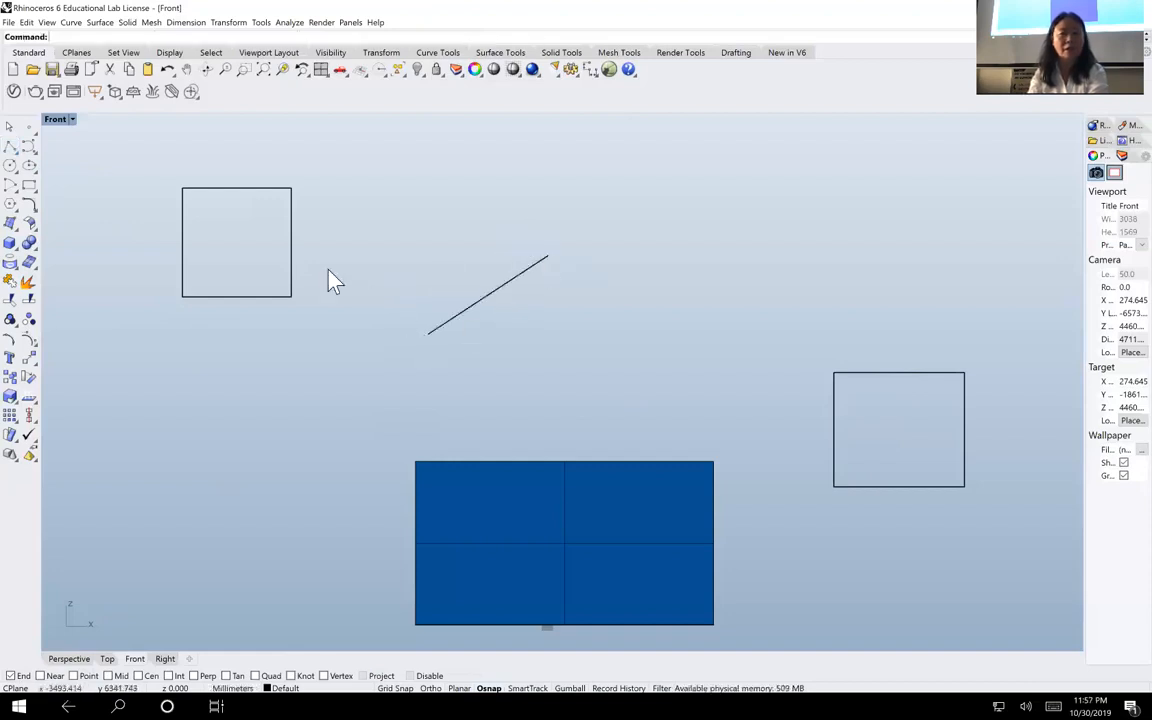
Draw a second line segment upward from the lower end of the slanted line, snapping its start to that endpoint
{"action": "left_click", "coordinate": [9, 147]}
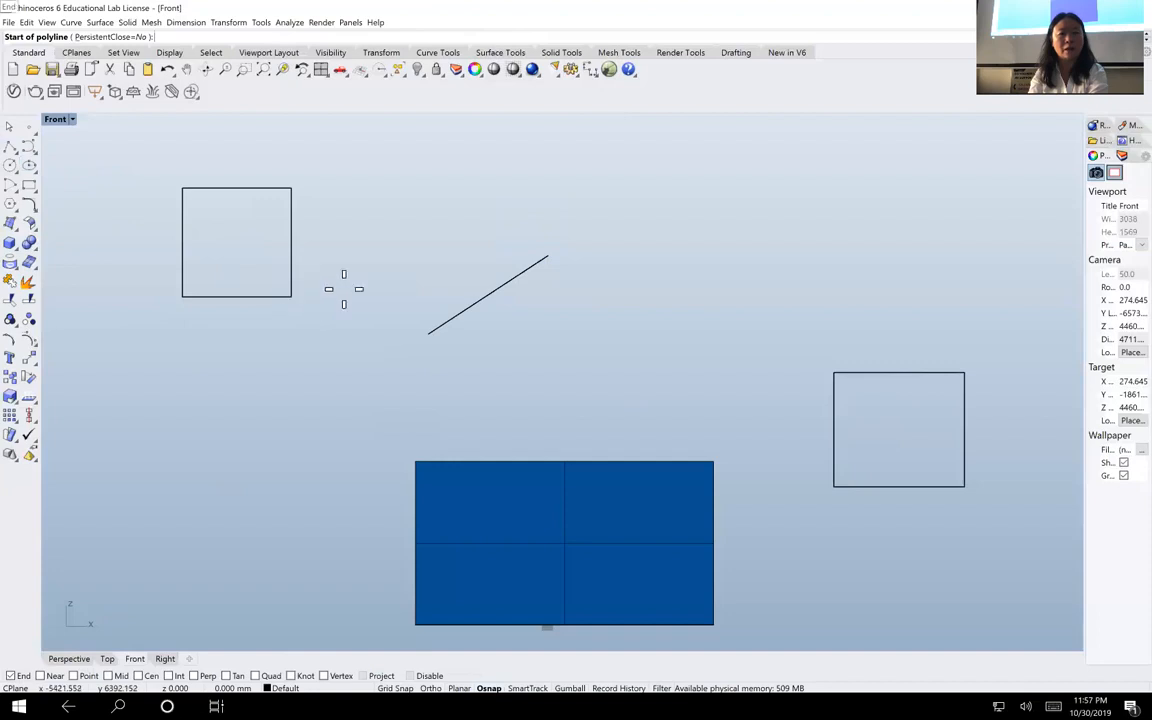
{"action": "left_click", "coordinate": [405, 318]}
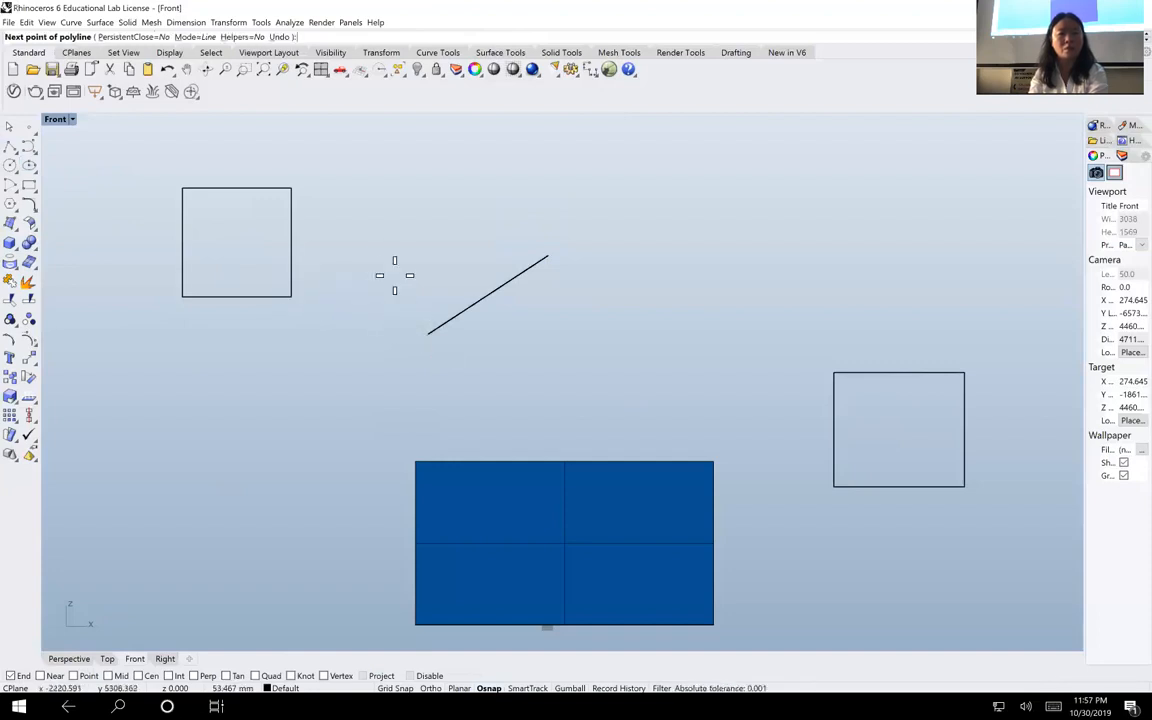
{"action": "left_click", "coordinate": [382, 216]}
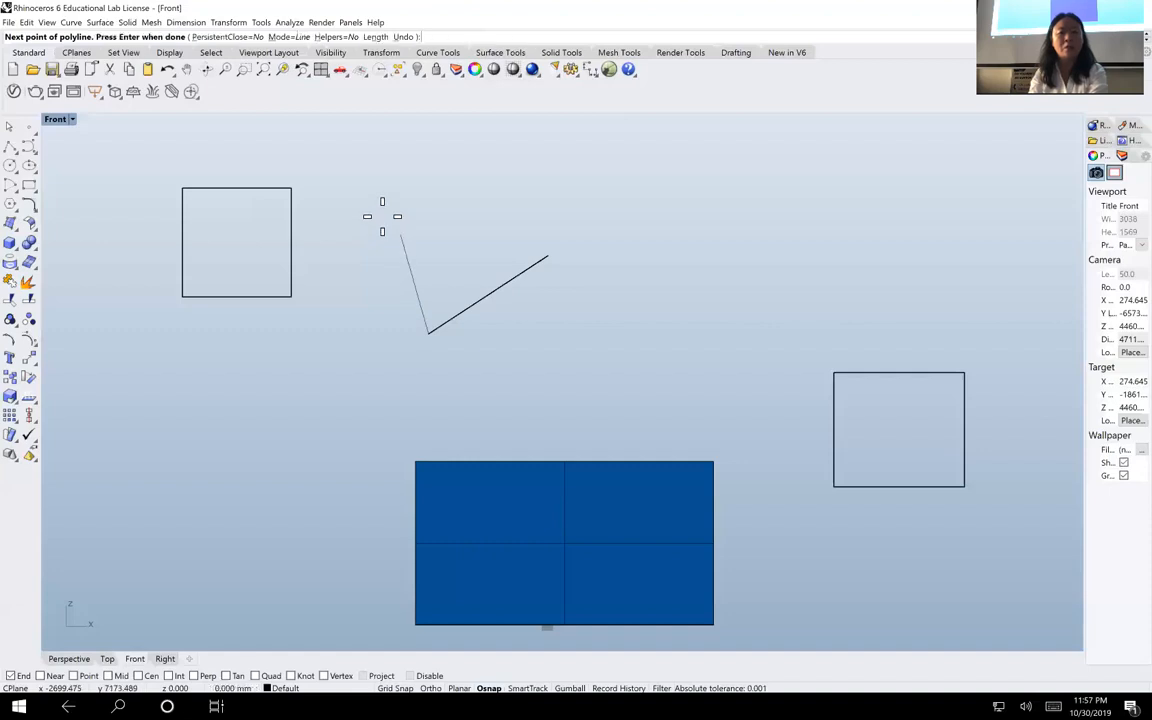
{"action": "key", "text": "Return"}
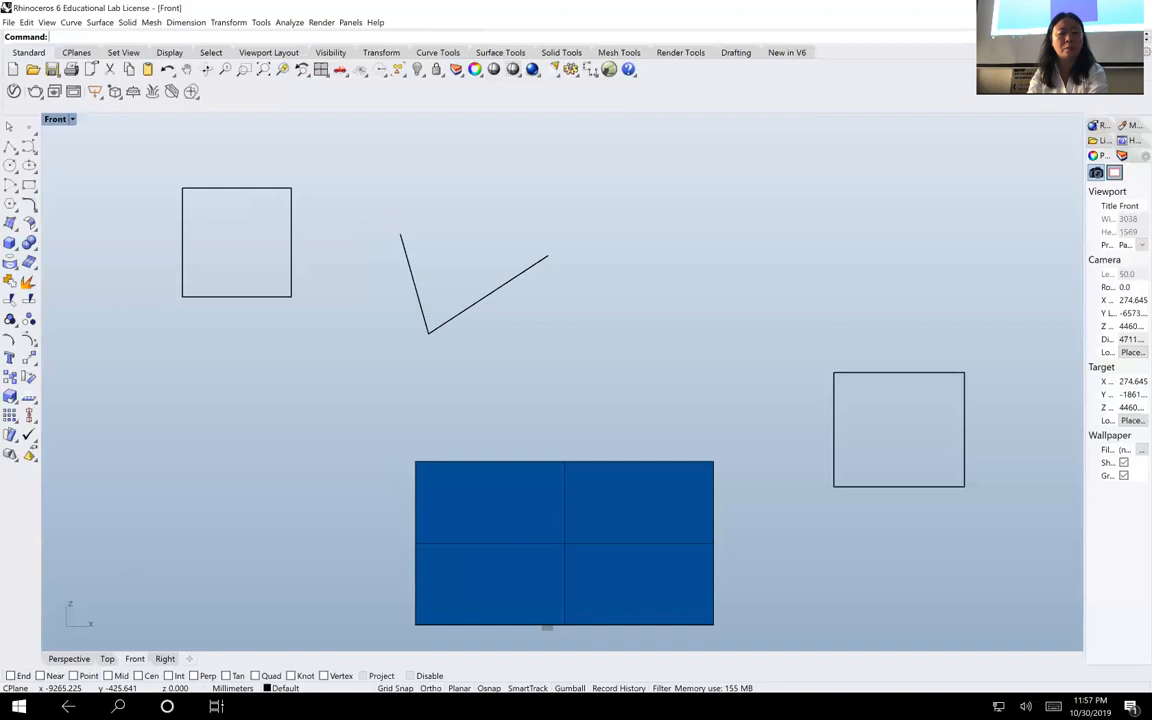
Try to start a polyline at the upper end of the second line without object snaps, with the start point viewed close up
{"action": "left_click", "coordinate": [10, 147]}
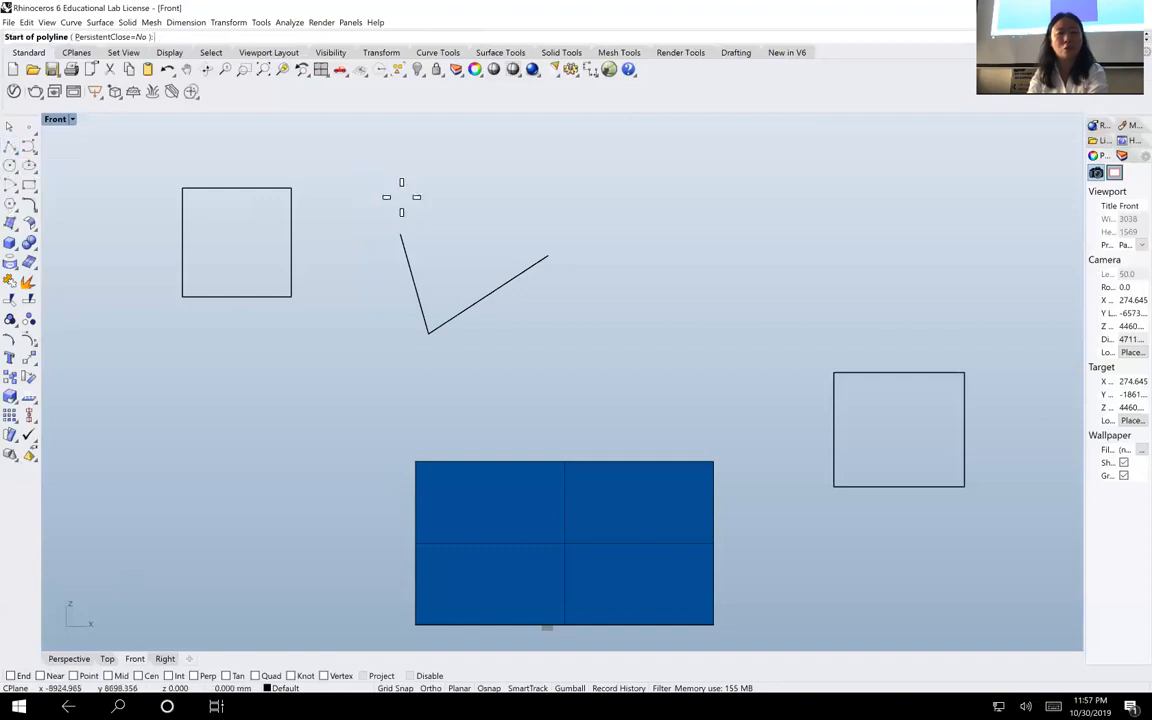
{"action": "left_click", "coordinate": [223, 68]}
{"action": "left_click_drag", "start_coordinate": [388, 219], "coordinate": [434, 268]}
{"action": "left_click", "coordinate": [457, 297]}
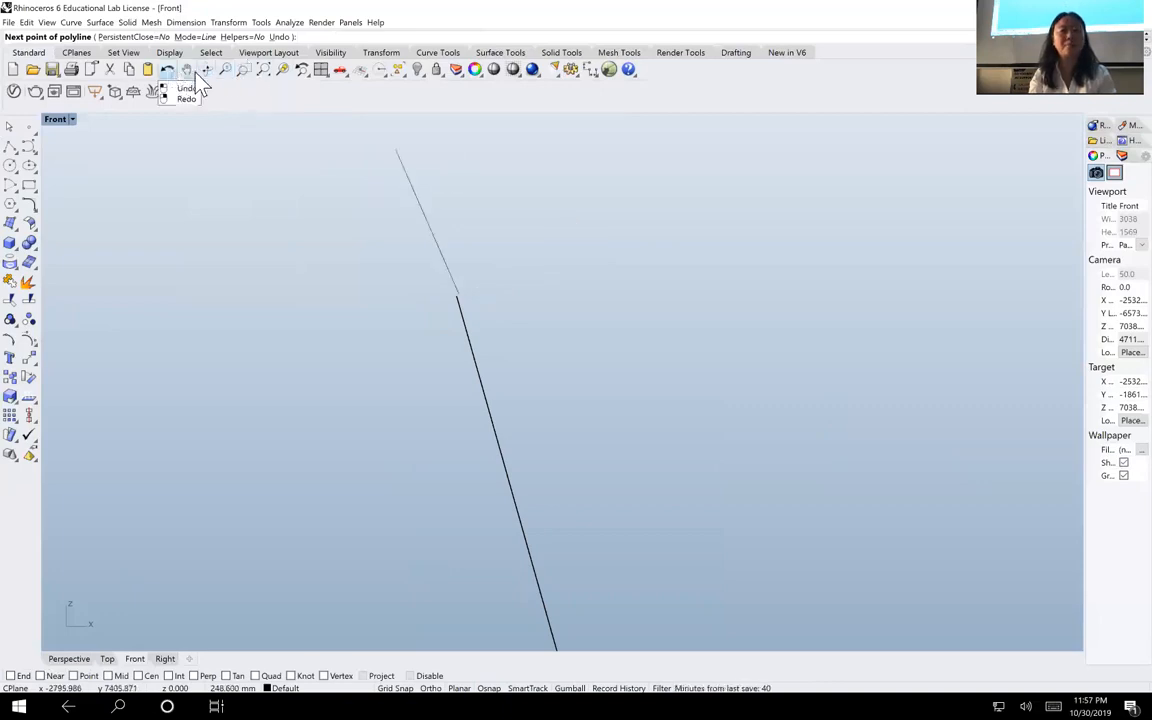
{"action": "left_click", "coordinate": [301, 68]}
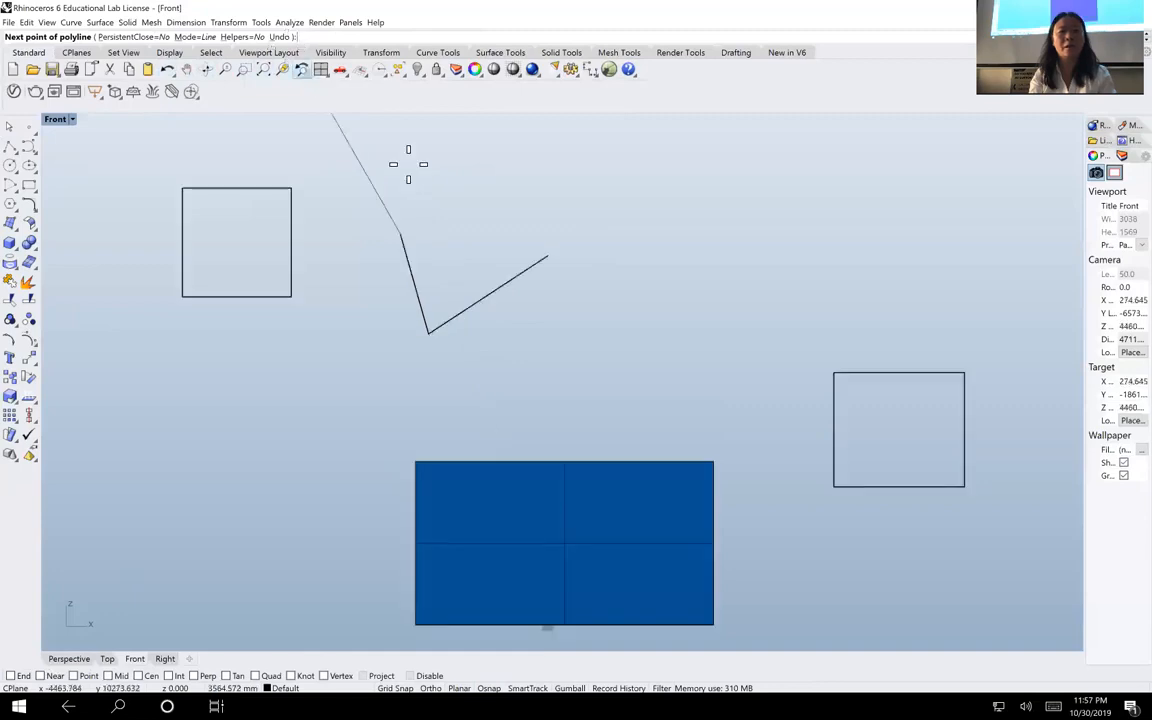
{"action": "key", "text": "Return"}
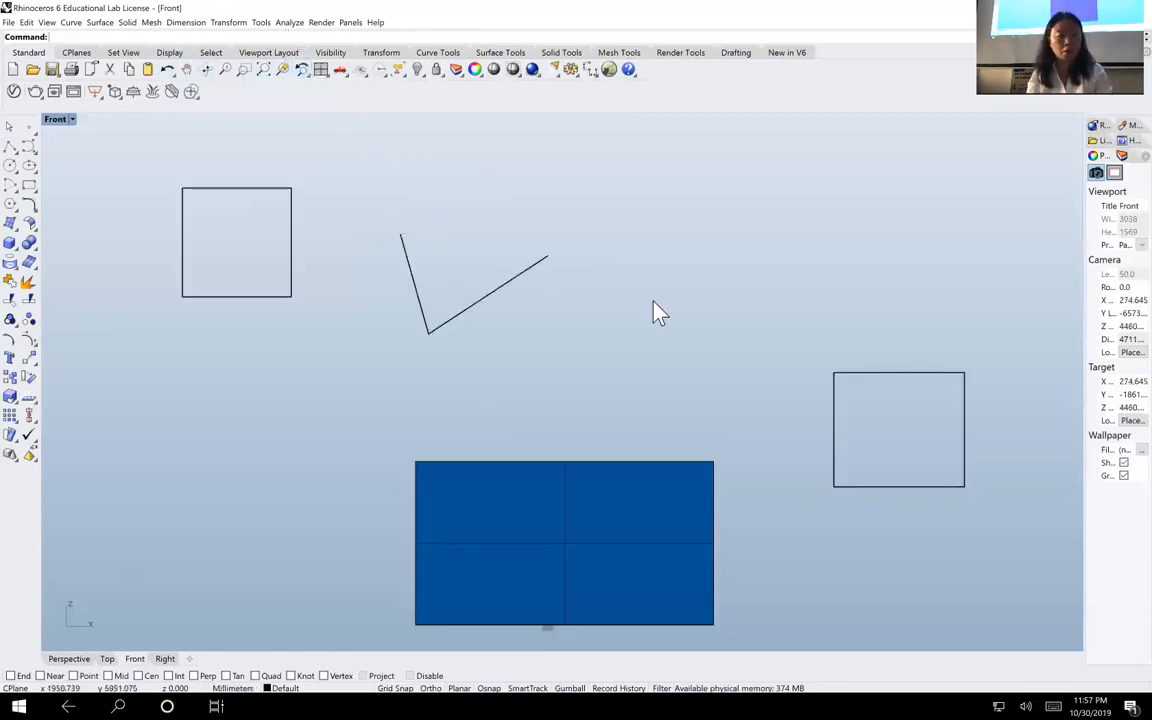
With End, Mid and Near snaps on, draw a degree-3 control-point curve from the right rectangle's upper-edge midpoint to its lower-left corner
{"action": "left_click", "coordinate": [11, 676]}
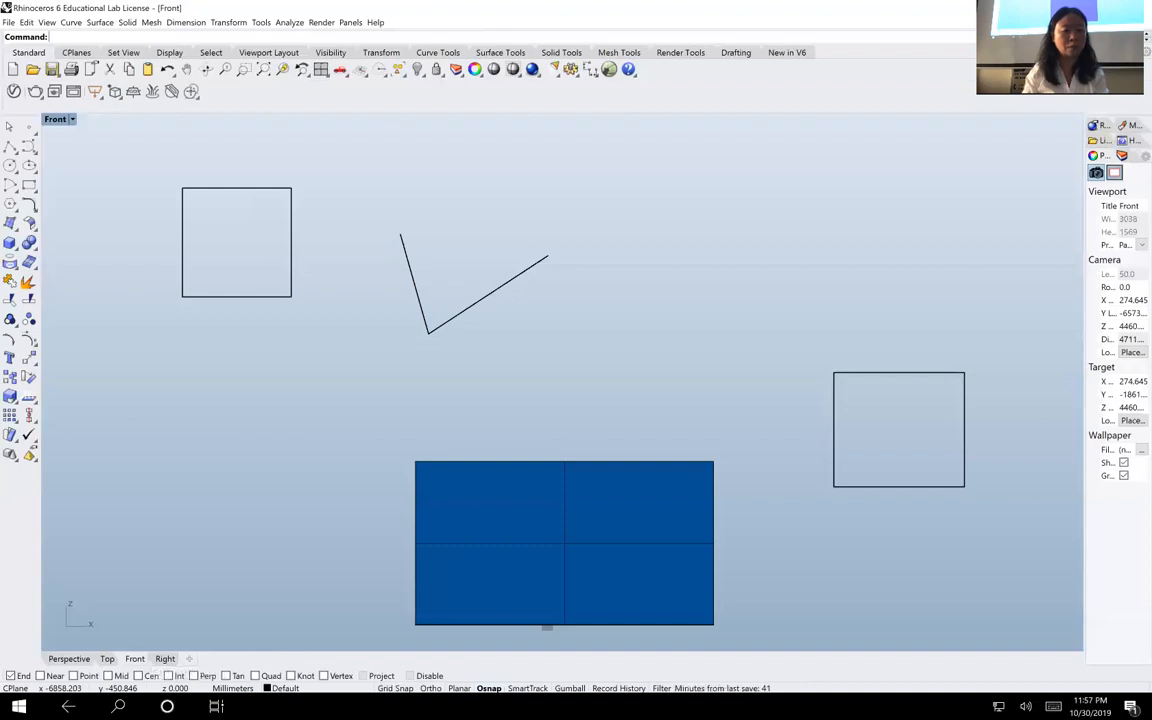
{"action": "left_click", "coordinate": [107, 676]}
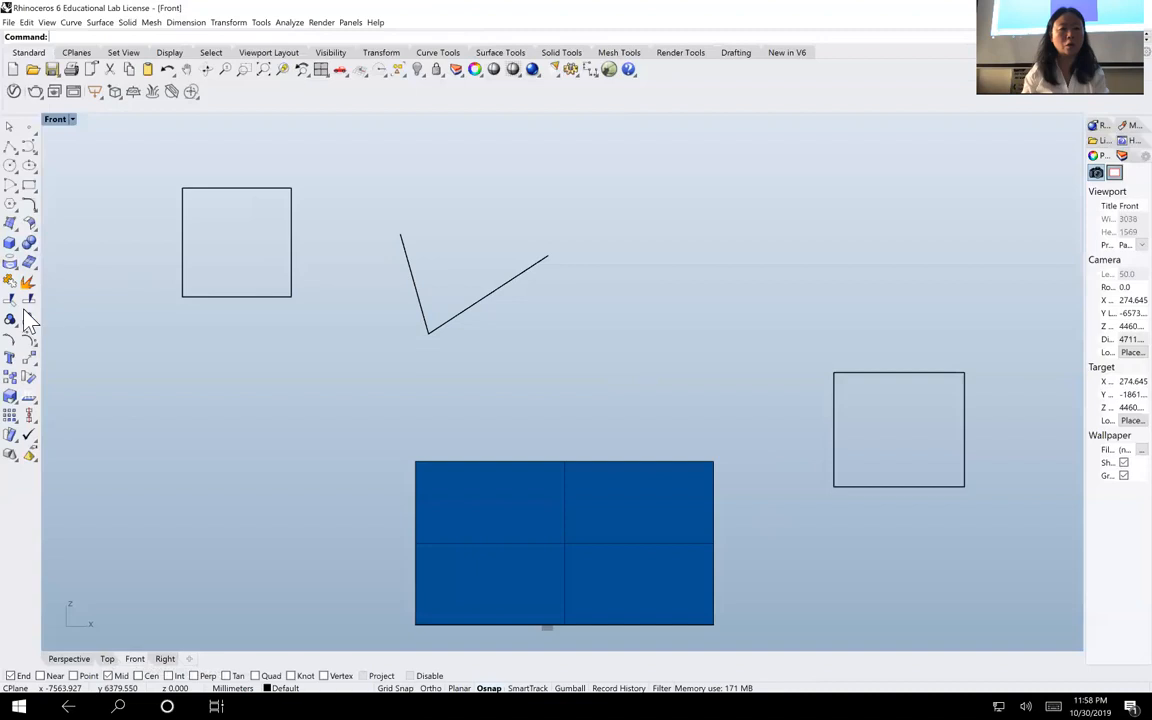
{"action": "left_click", "coordinate": [29, 146]}
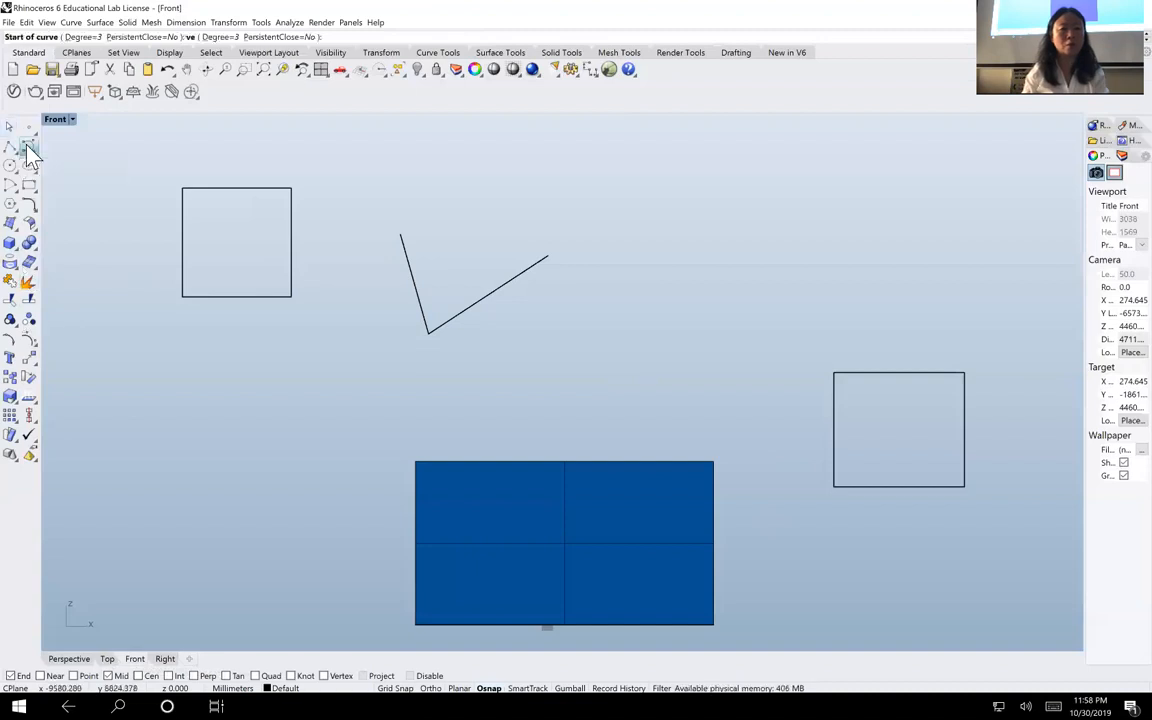
{"action": "left_click", "coordinate": [880, 355]}
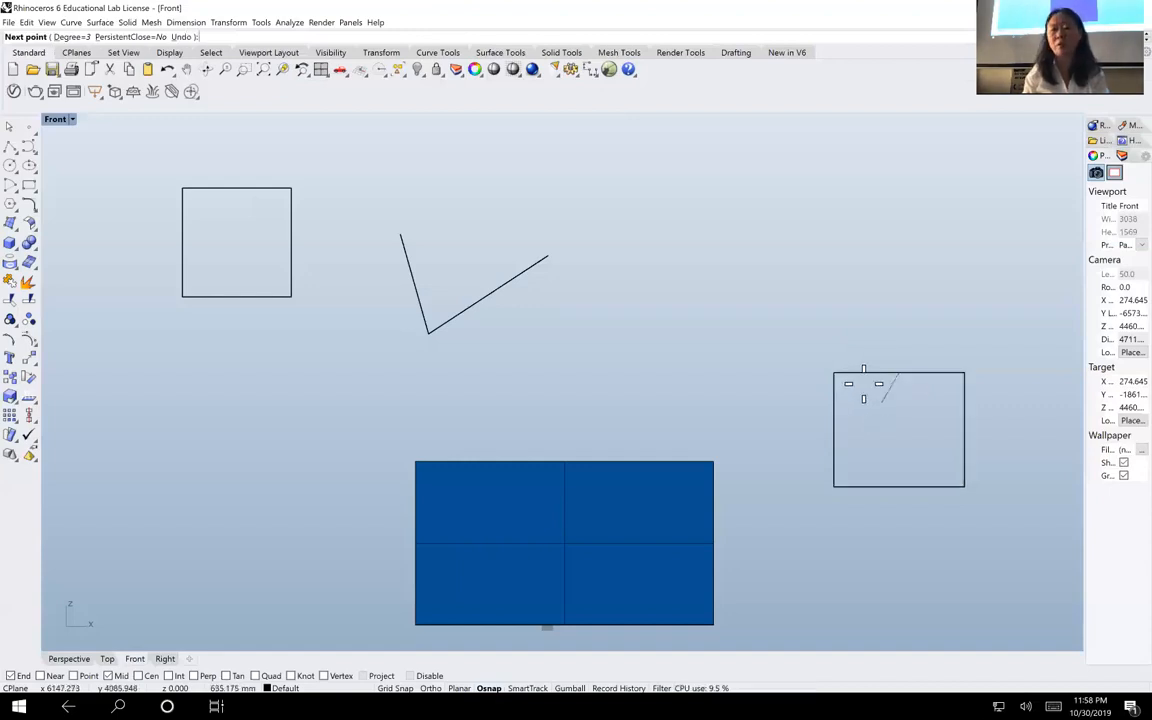
{"action": "left_click", "coordinate": [849, 376]}
{"action": "left_click", "coordinate": [832, 370]}
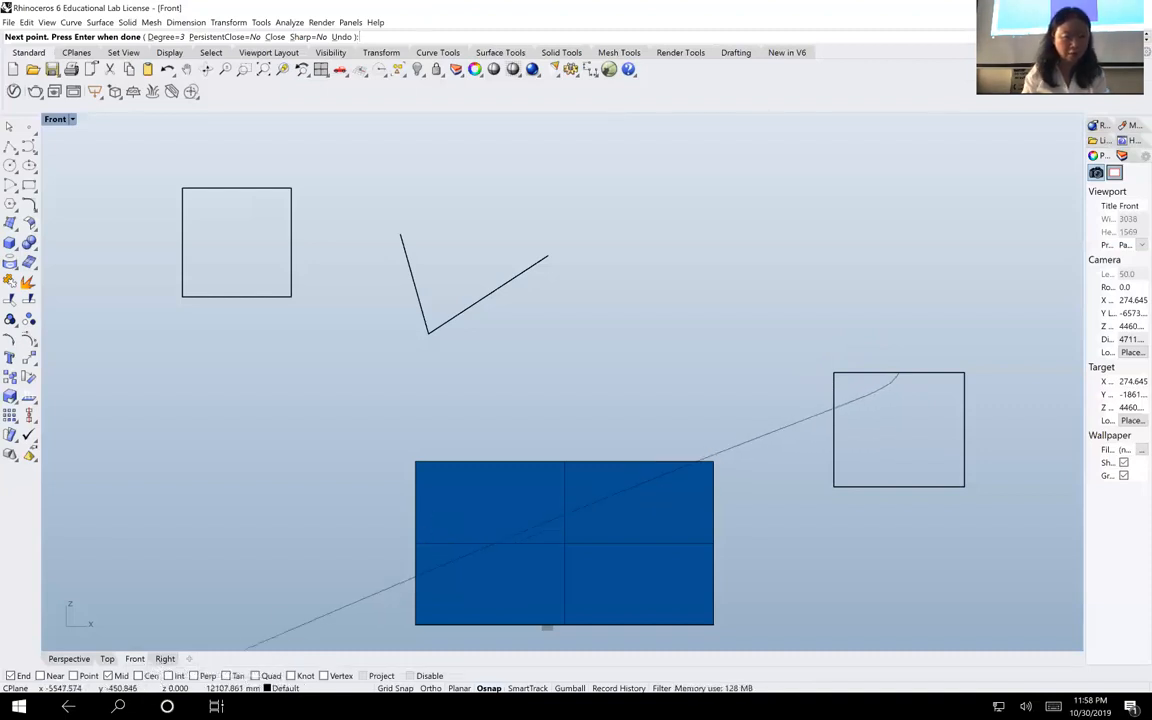
{"action": "left_click", "coordinate": [40, 676]}
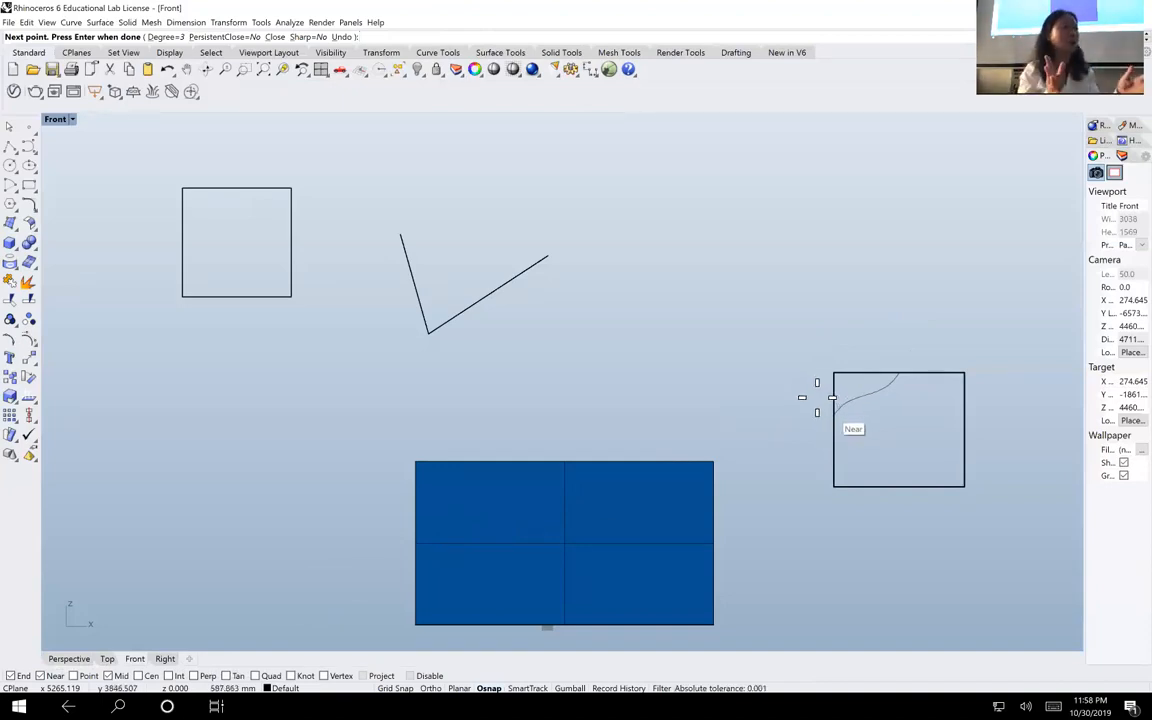
{"action": "left_click", "coordinate": [834, 414]}
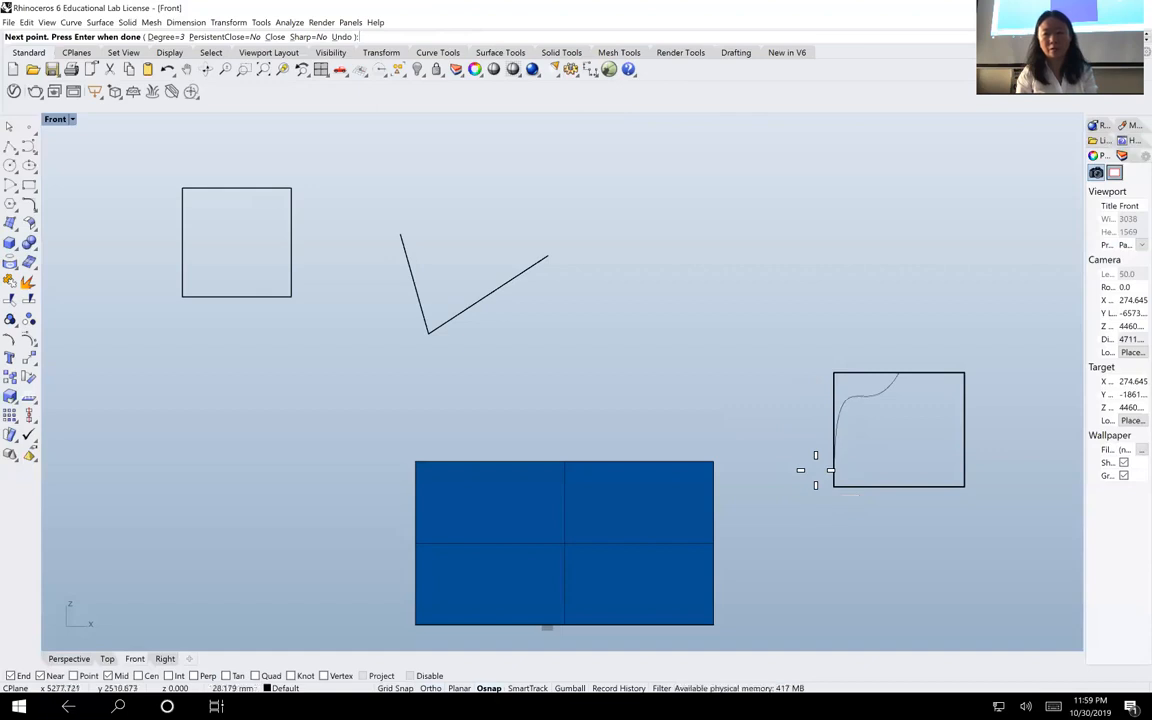
{"action": "left_click", "coordinate": [815, 470]}
{"action": "key", "text": "Return"}
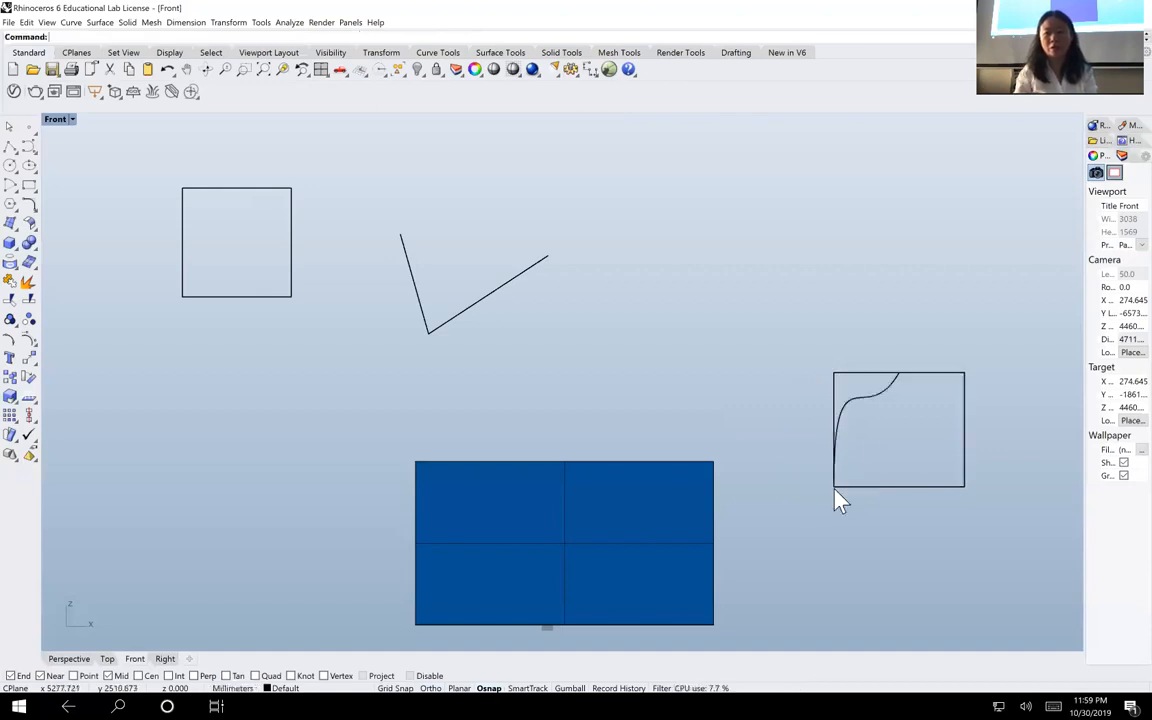
Turn on the curve's control points and move its interior points to shape a more pronounced wave
{"action": "left_click", "coordinate": [874, 400]}
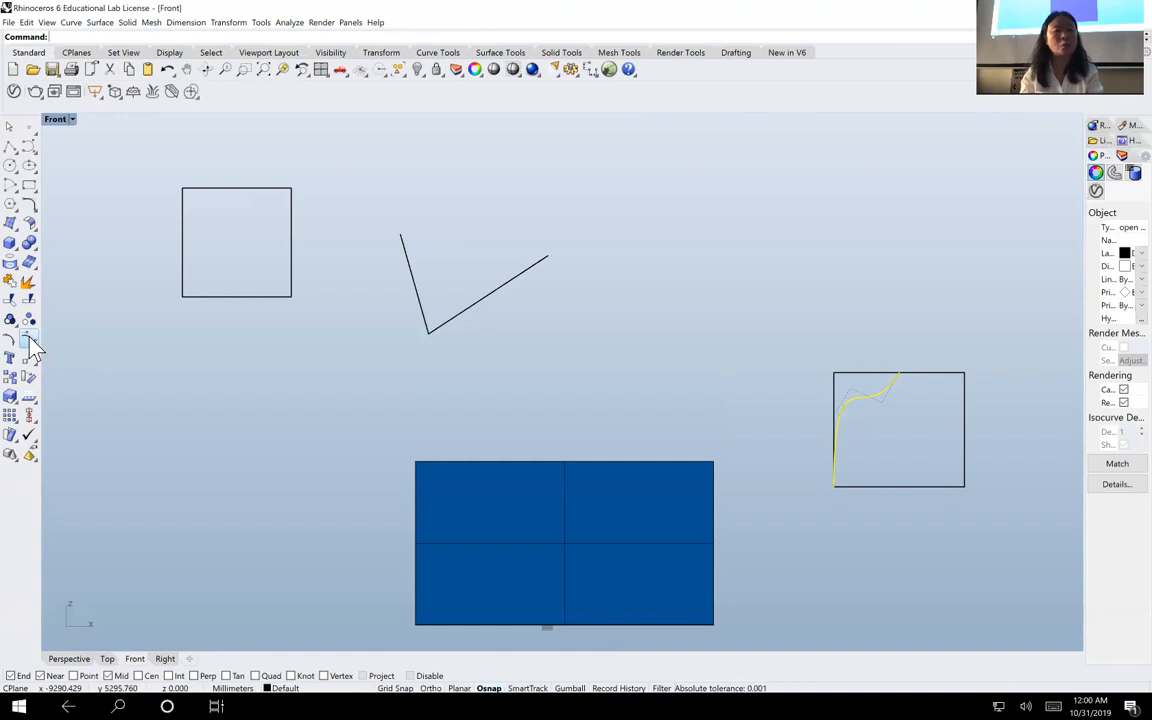
{"action": "right_click", "coordinate": [29, 341]}
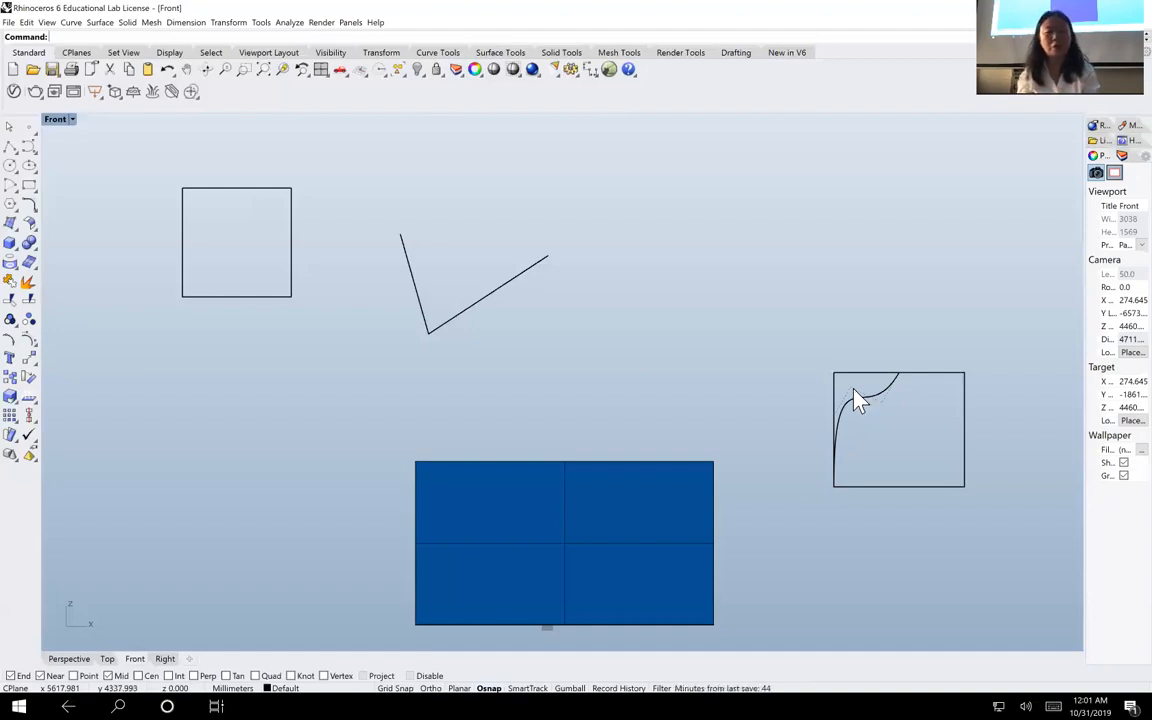
{"action": "left_click_drag", "start_coordinate": [853, 389], "coordinate": [836, 361]}
{"action": "key", "text": "Escape"}
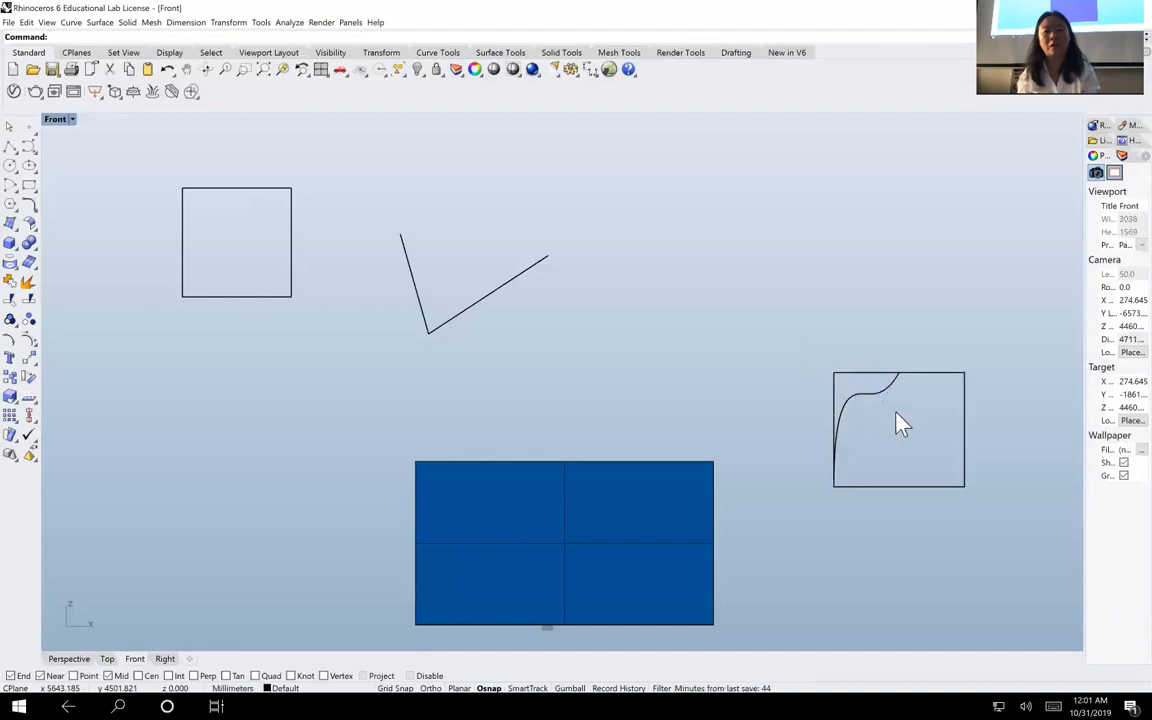
{"action": "left_click_drag", "start_coordinate": [882, 402], "coordinate": [877, 432]}
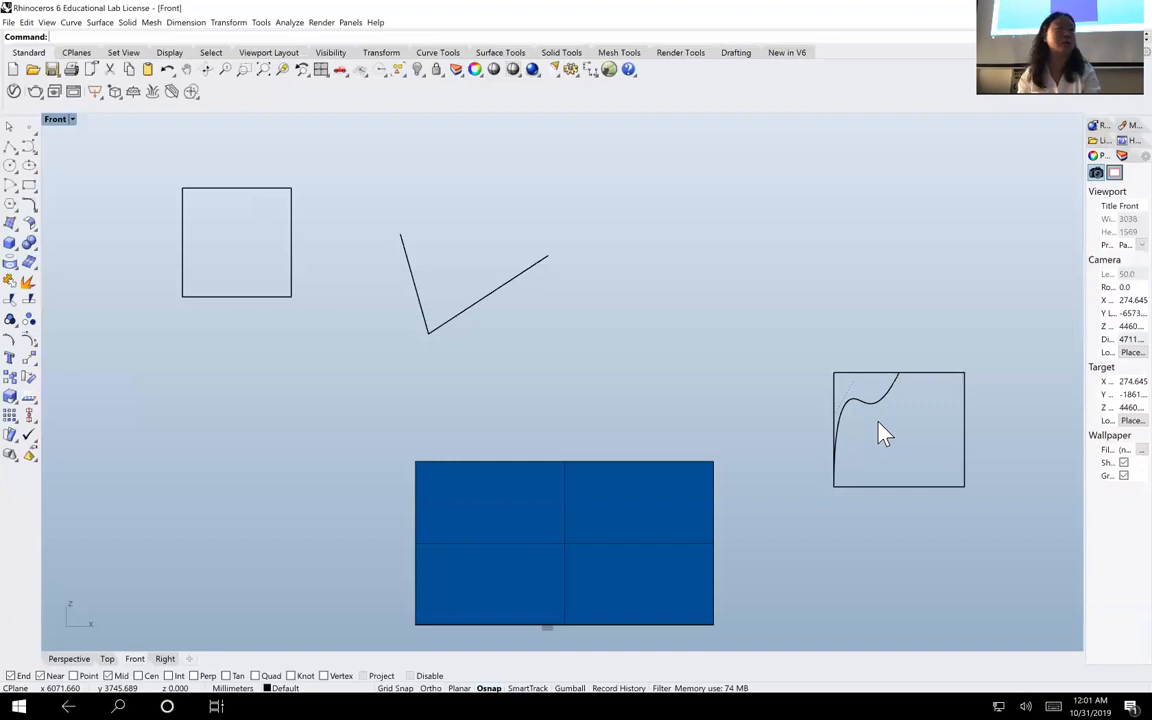
{"action": "left_click_drag", "start_coordinate": [907, 437], "coordinate": [860, 413]}
{"action": "left_click", "coordinate": [880, 440]}
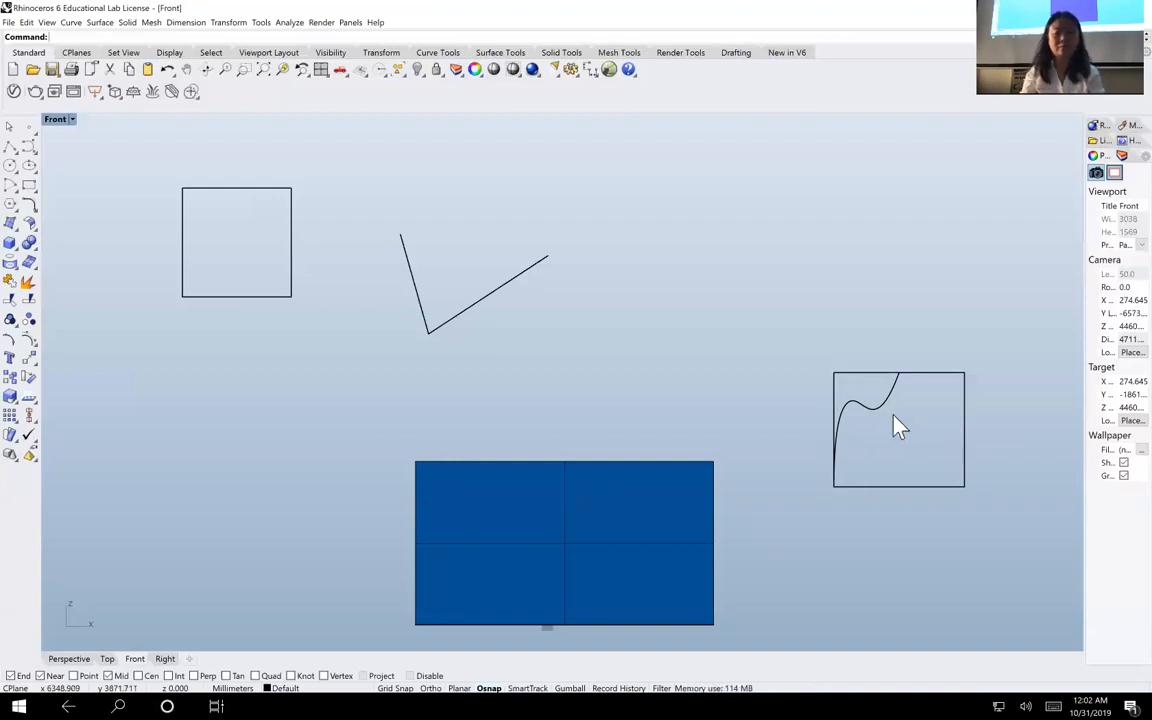
Try mirroring the curve with a freehand mirror axis starting at the rectangle's upper-edge midpoint, and undo the mirror
{"action": "type", "text": "Mirror"}
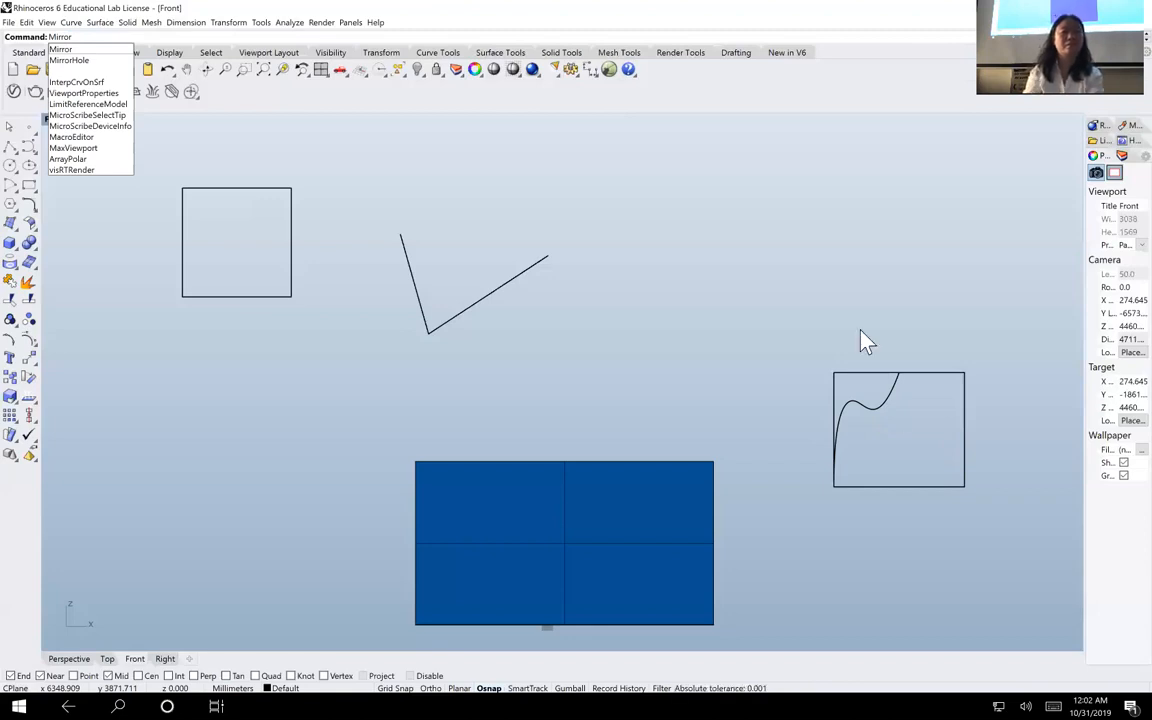
{"action": "left_click", "coordinate": [75, 48]}
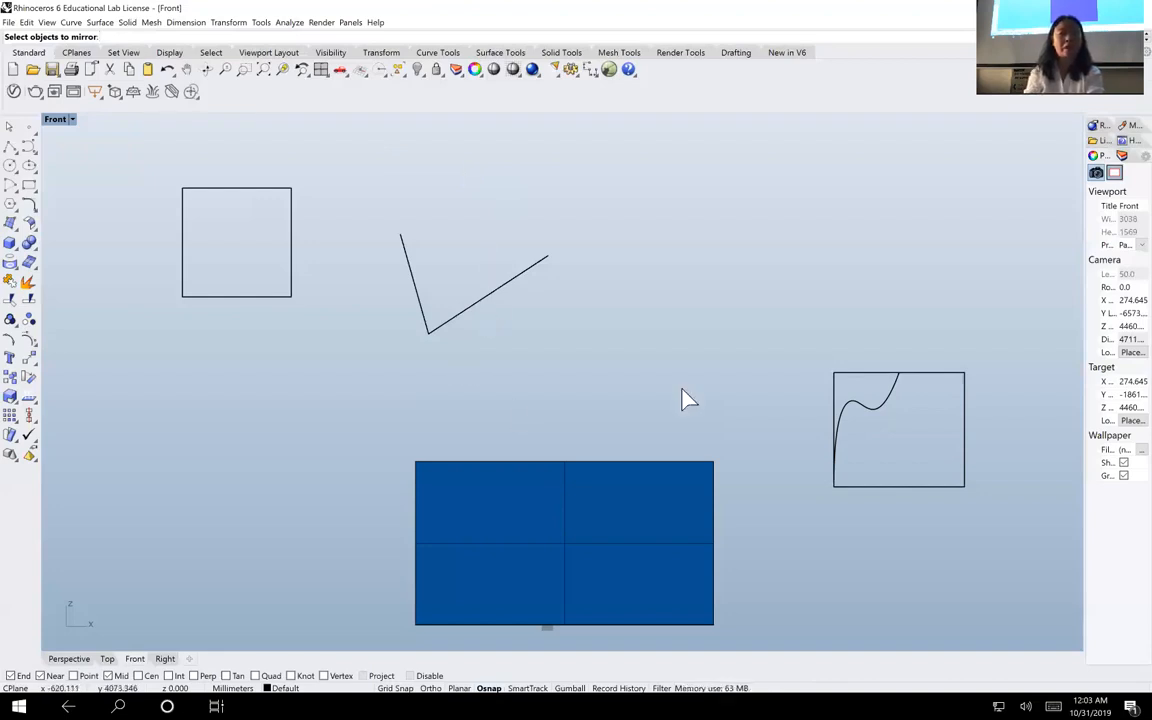
{"action": "left_click", "coordinate": [867, 409]}
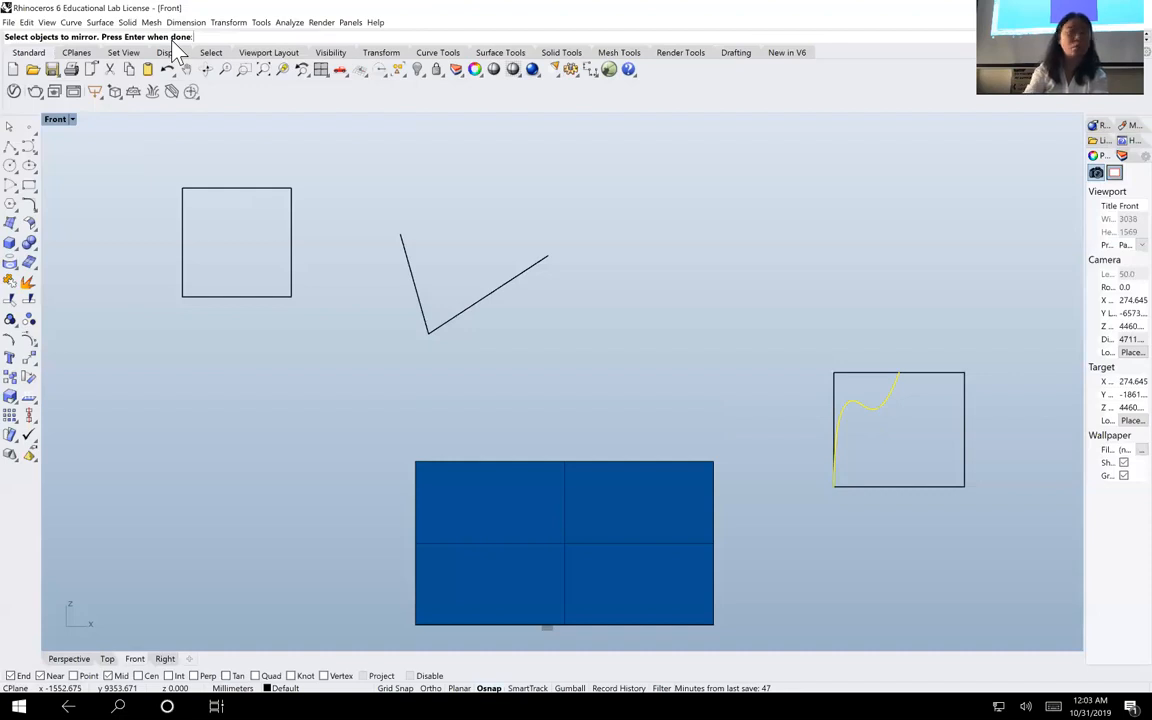
{"action": "key", "text": "Return"}
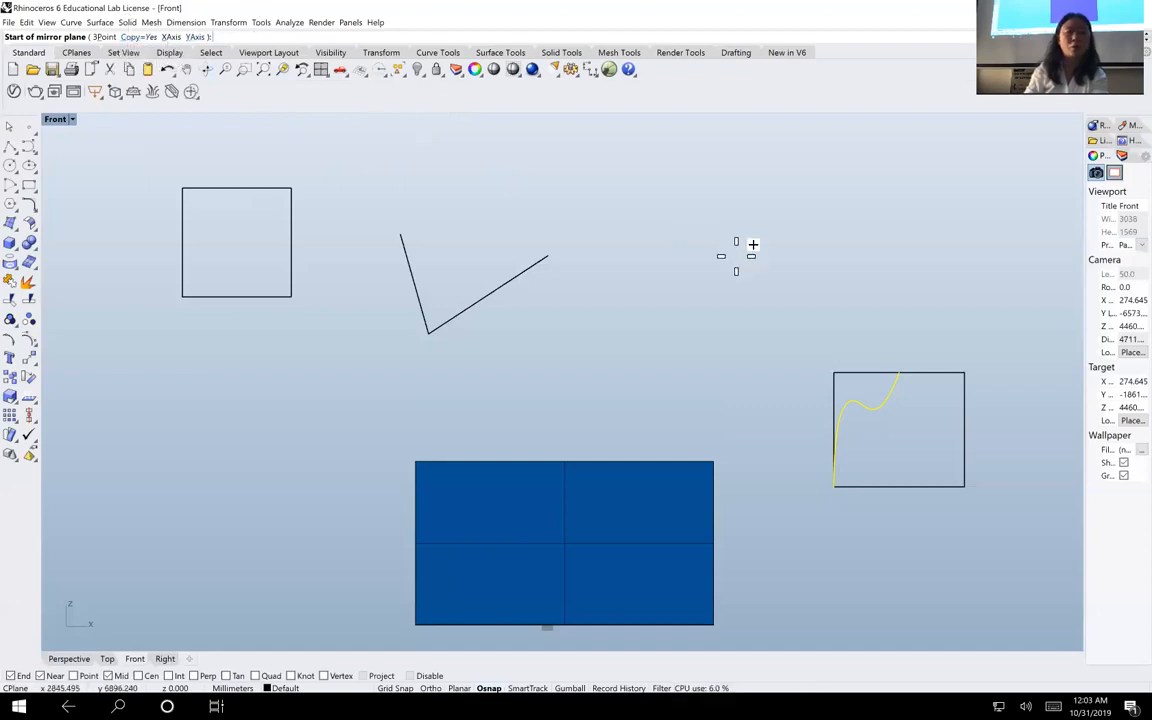
{"action": "left_click", "coordinate": [897, 342]}
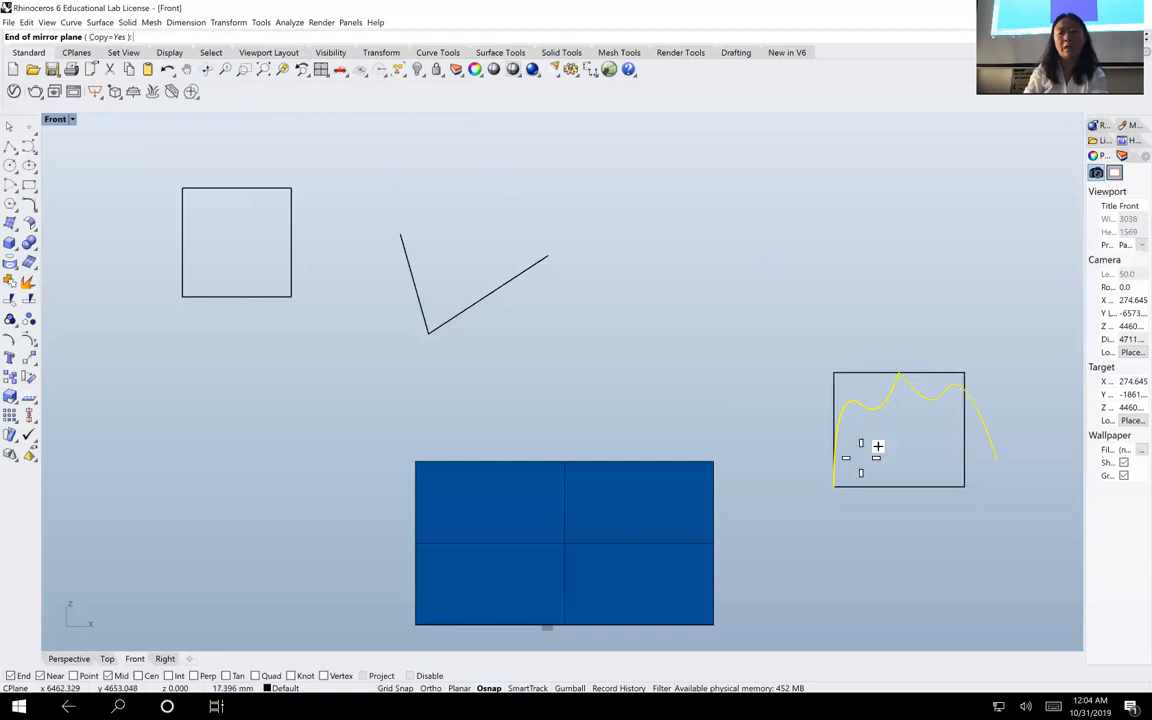
{"action": "left_click", "coordinate": [903, 482]}
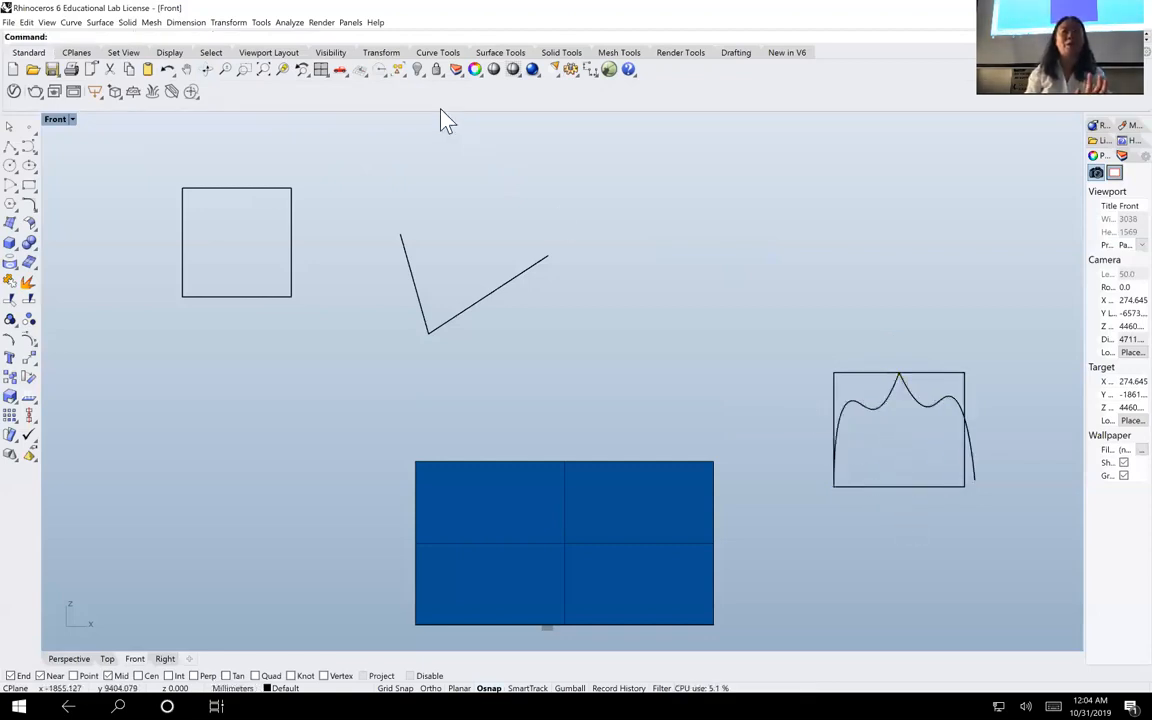
{"action": "left_click", "coordinate": [168, 69]}
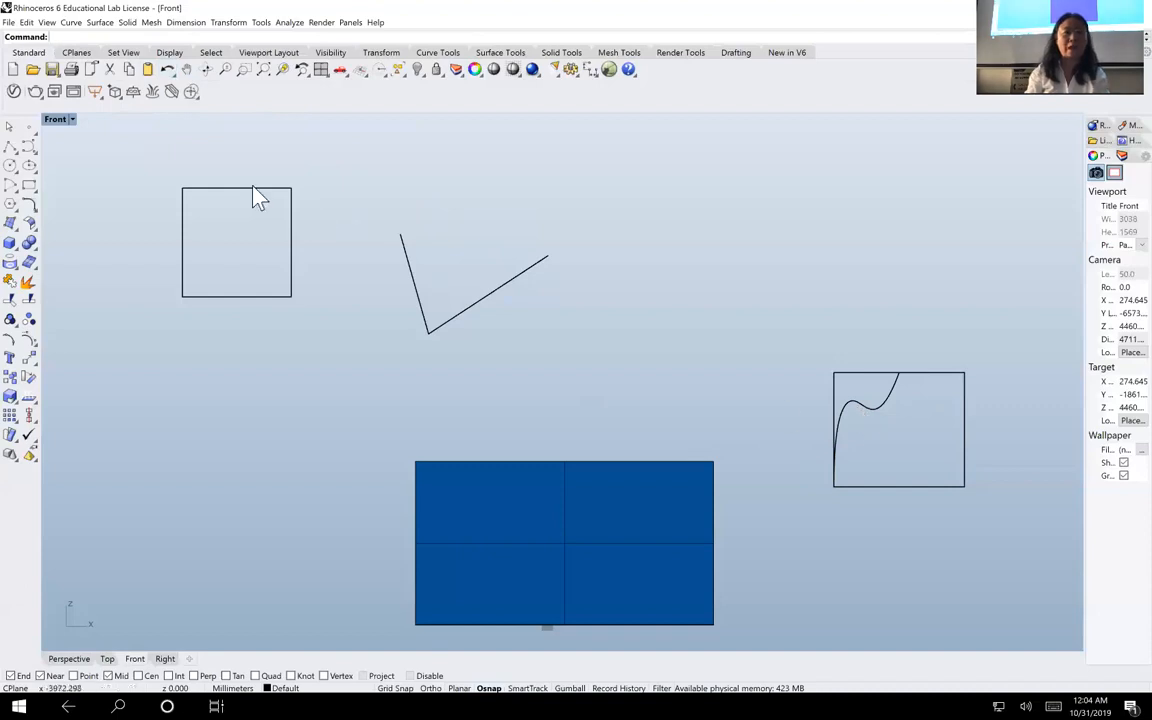
Mirror a copy of the curve across a vertical axis through the rectangle's upper-edge midpoint, constraining the axis with Ortho
{"action": "type", "text": "irror"}
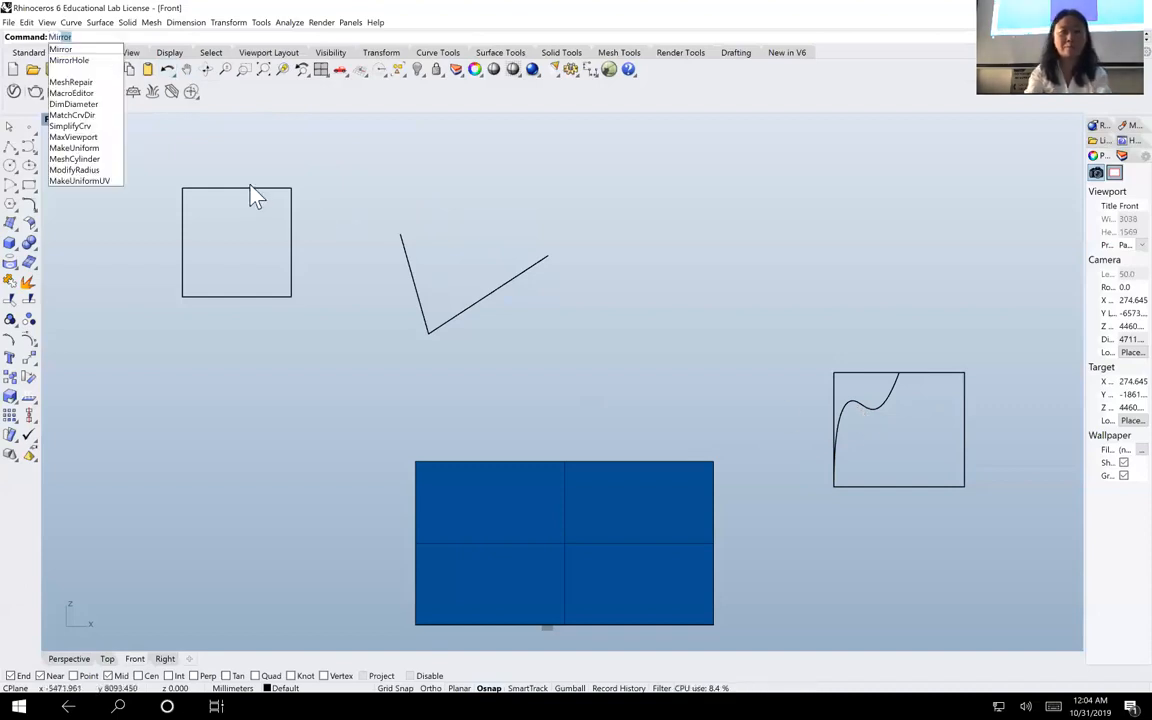
{"action": "key", "text": "Return"}
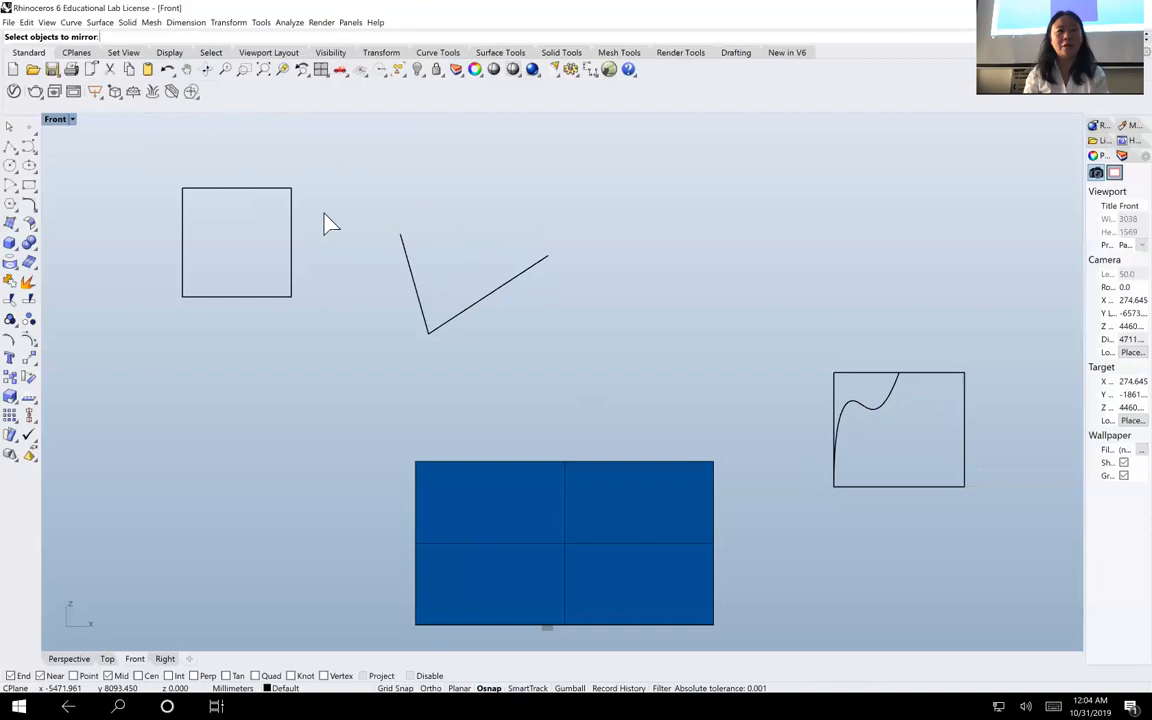
{"action": "left_click", "coordinate": [858, 406]}
{"action": "key", "text": "Return"}
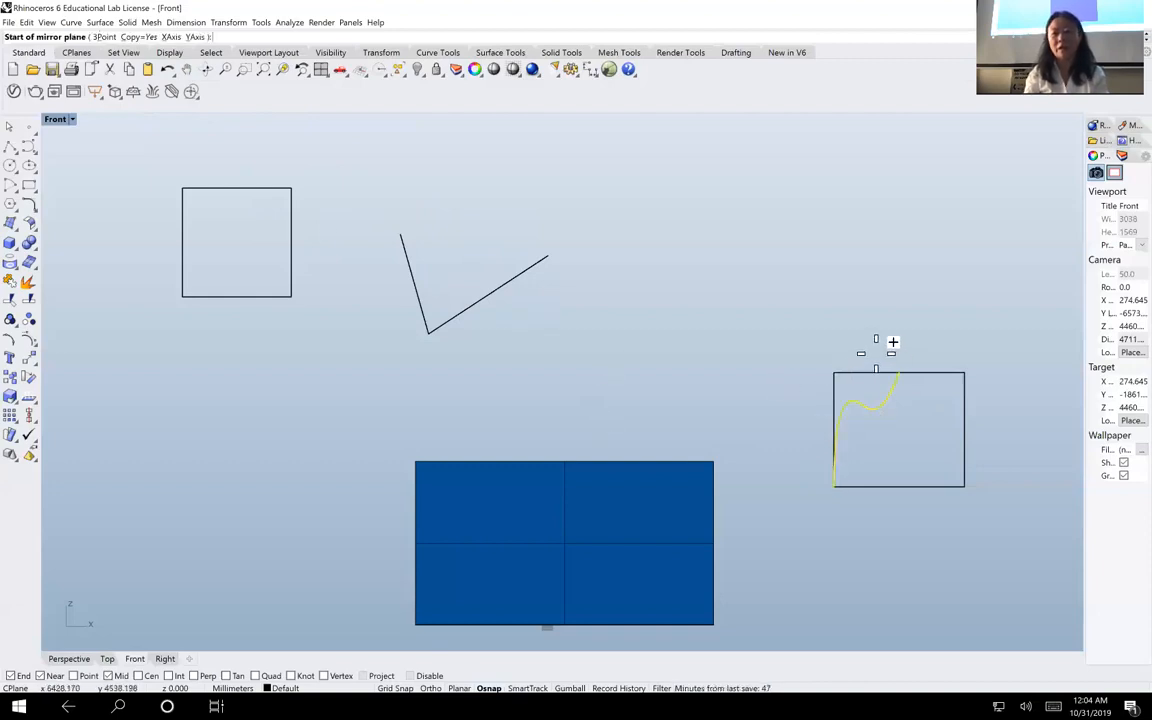
{"action": "left_click", "coordinate": [894, 340]}
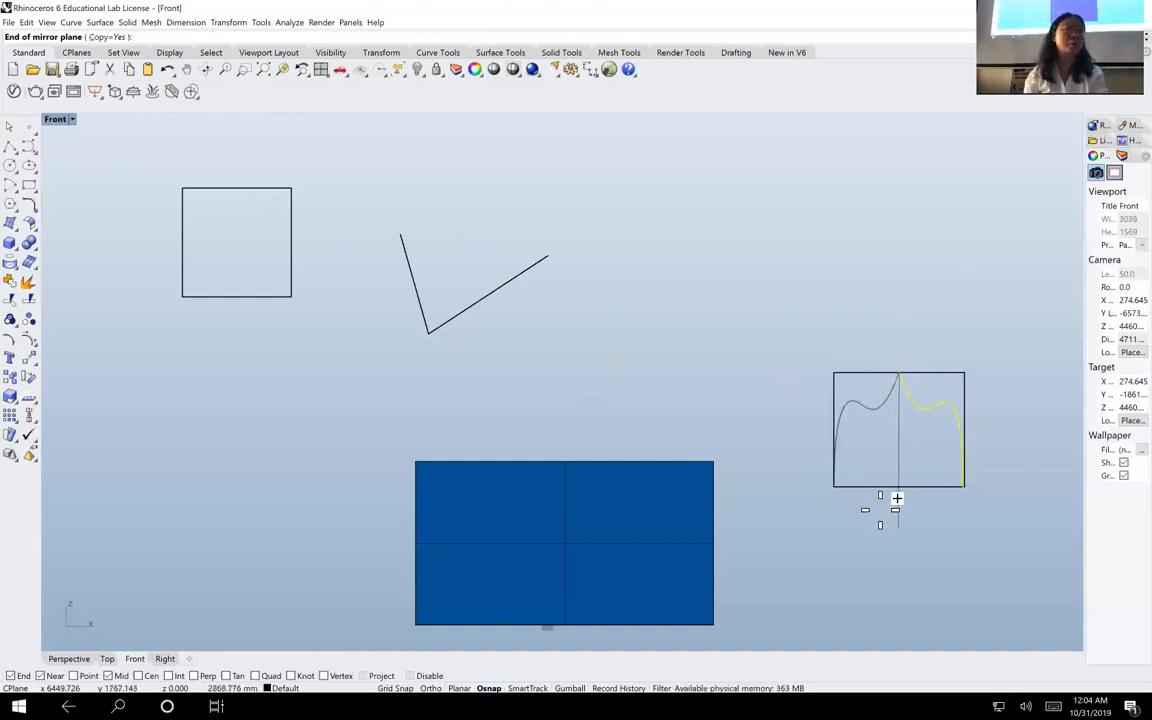
{"action": "key", "text": "F8"}
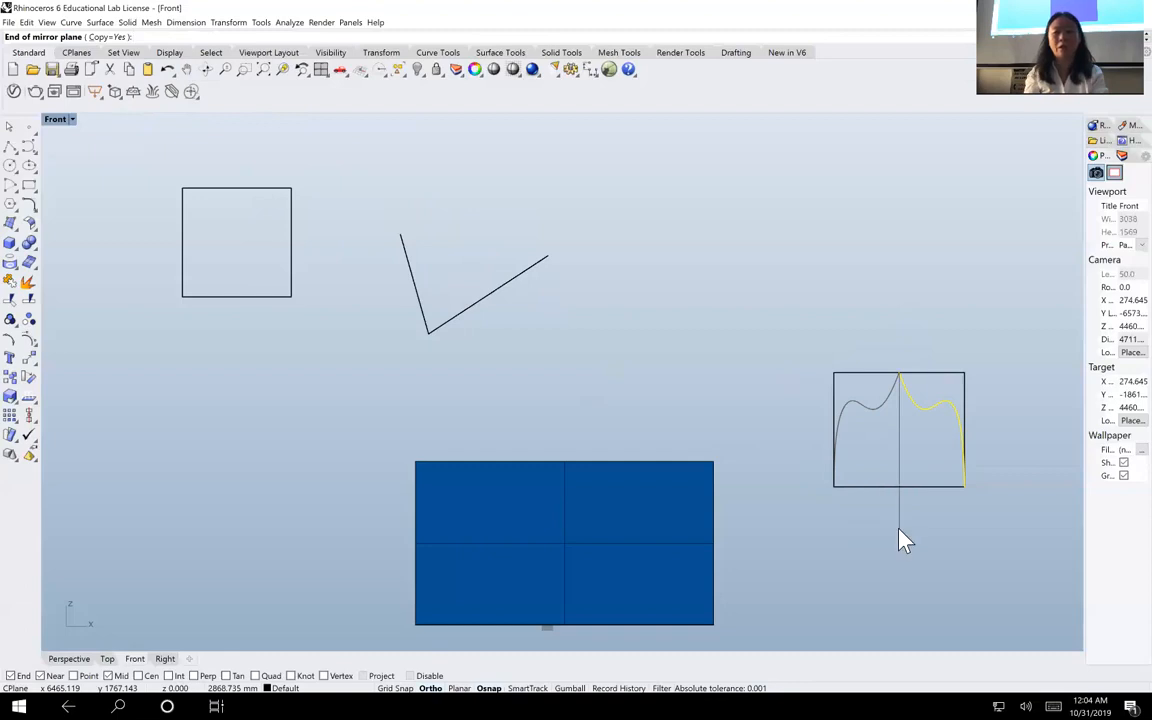
{"action": "left_click", "coordinate": [903, 540]}
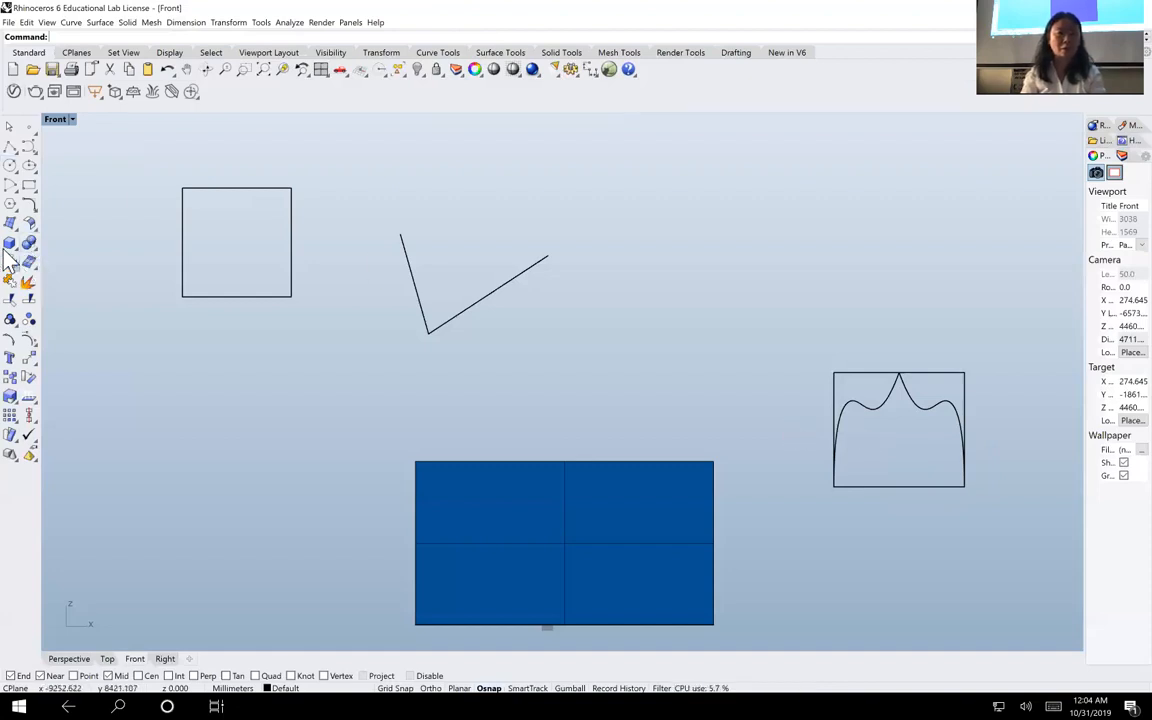
Draw a small circle inside the rectangle, above the left wave and just below the upper edge
{"action": "left_click", "coordinate": [10, 165]}
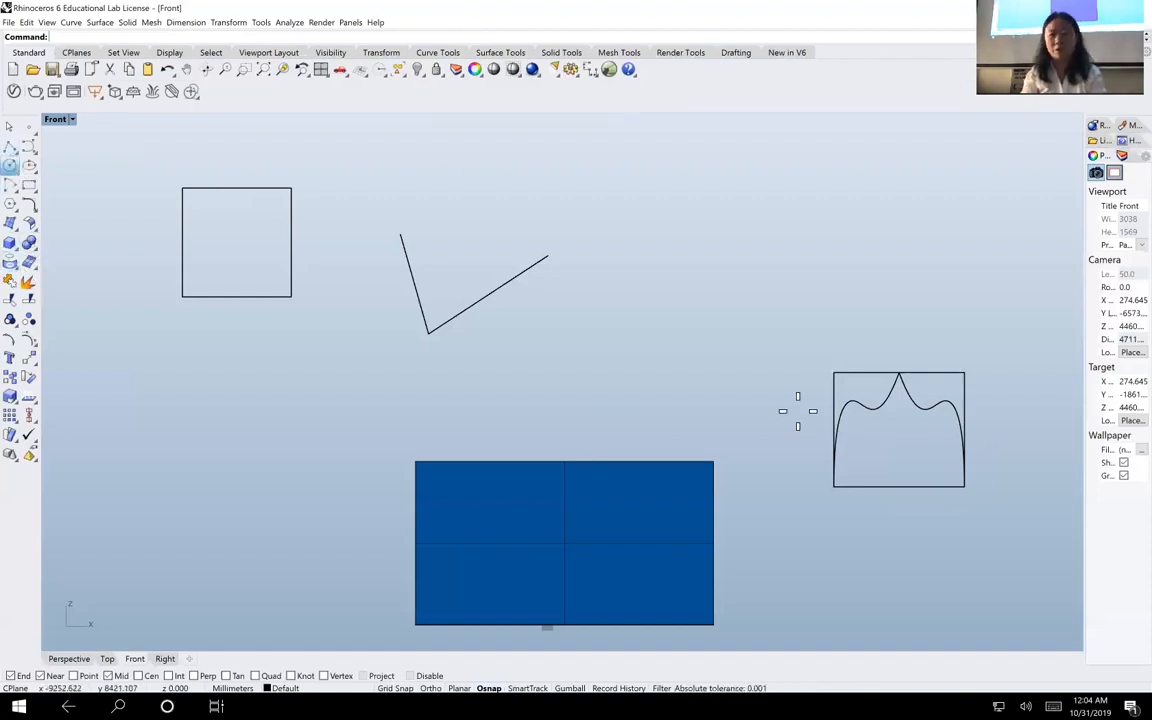
{"action": "left_click", "coordinate": [244, 72]}
{"action": "left_click_drag", "start_coordinate": [802, 319], "coordinate": [1013, 560]}
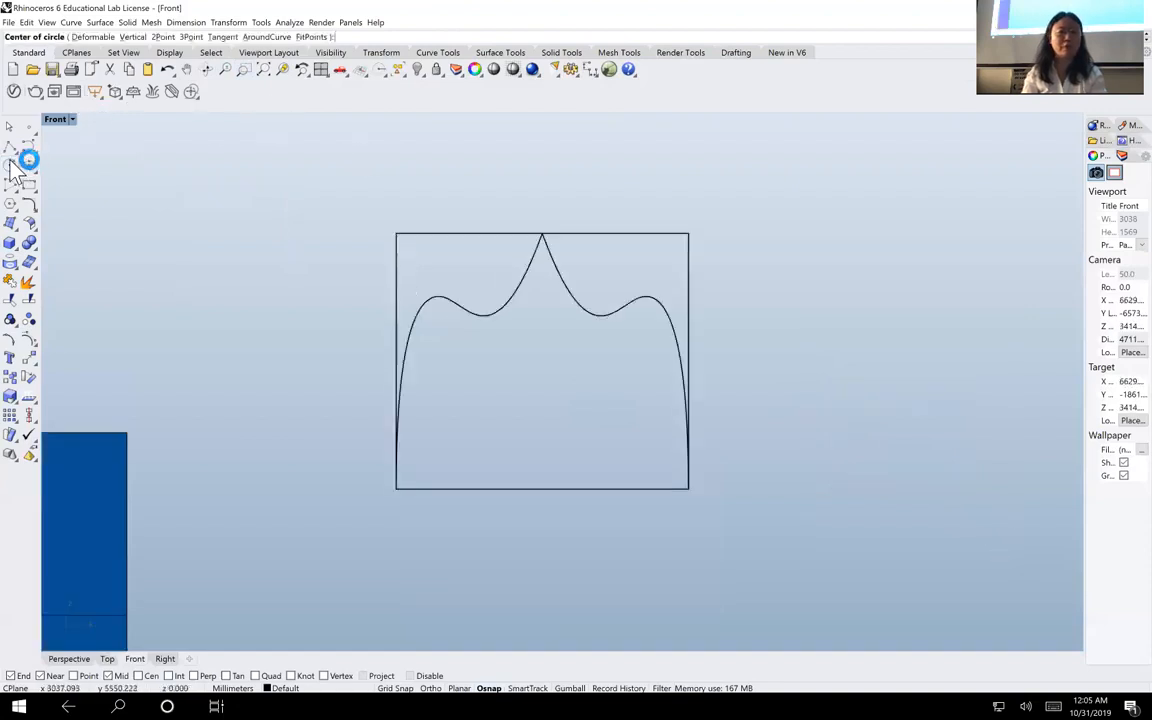
{"action": "left_click", "coordinate": [473, 257]}
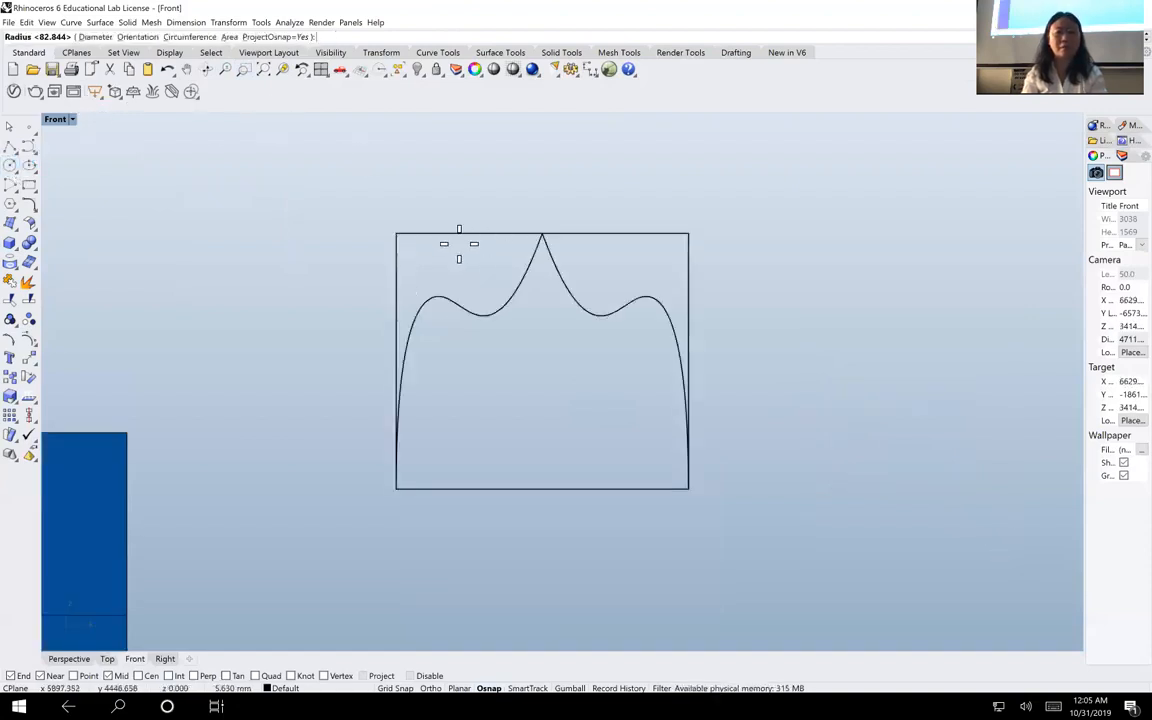
{"action": "left_click", "coordinate": [481, 266]}
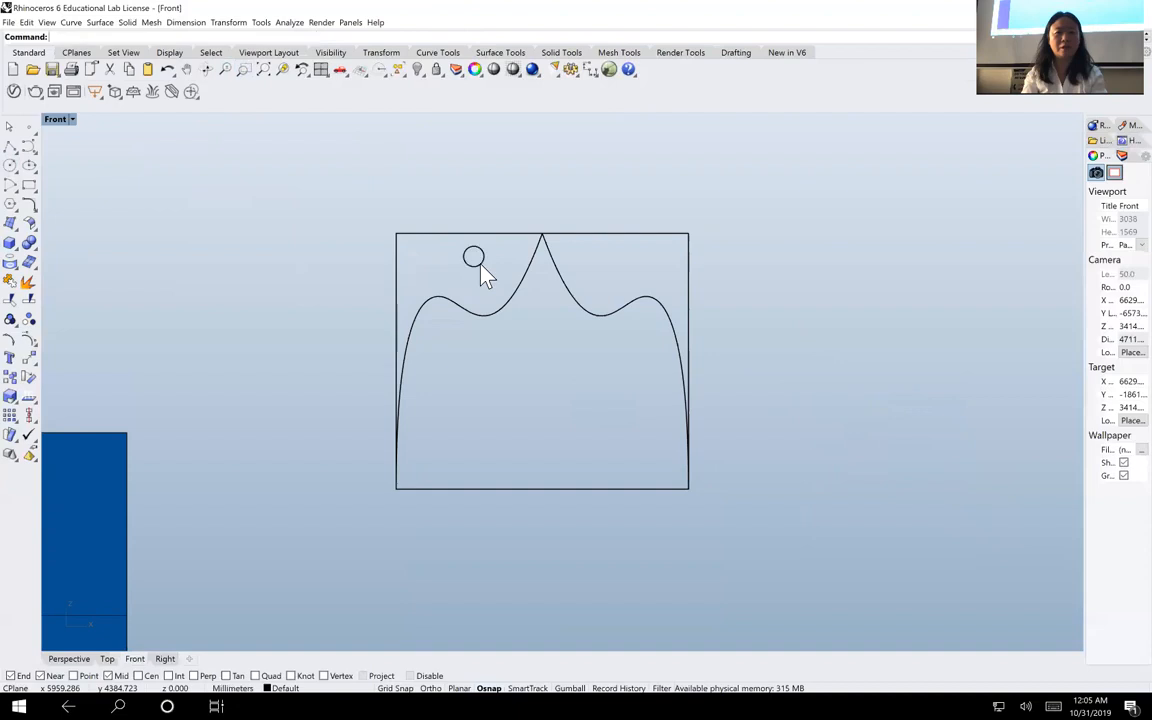
Draw a five-pointed star above the right wave inside the rectangle, using the automatic second radius
{"action": "left_click", "coordinate": [16, 211]}
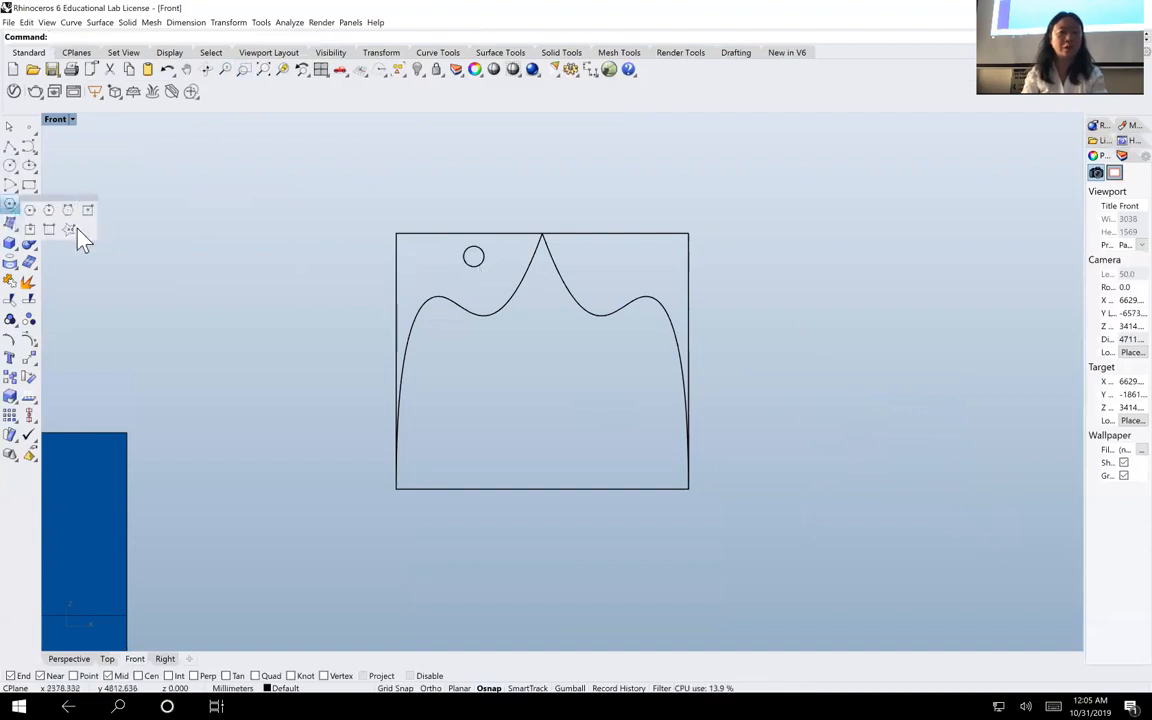
{"action": "left_click", "coordinate": [70, 231]}
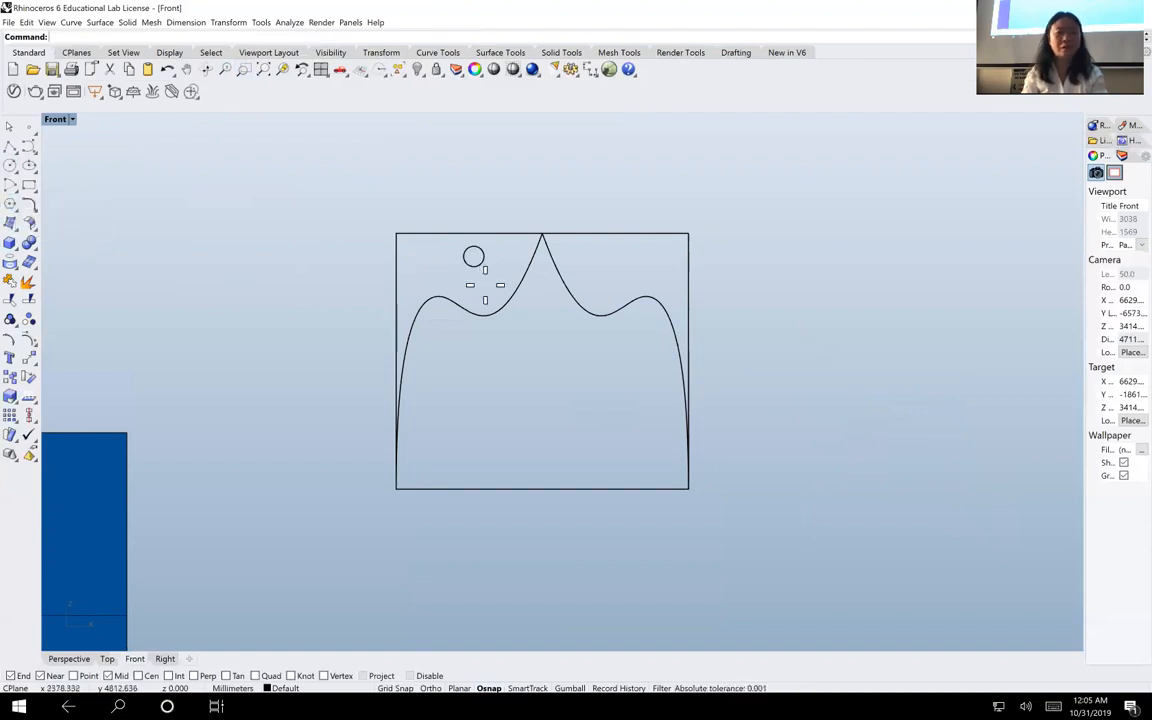
{"action": "left_click", "coordinate": [628, 250]}
{"action": "left_click", "coordinate": [638, 256]}
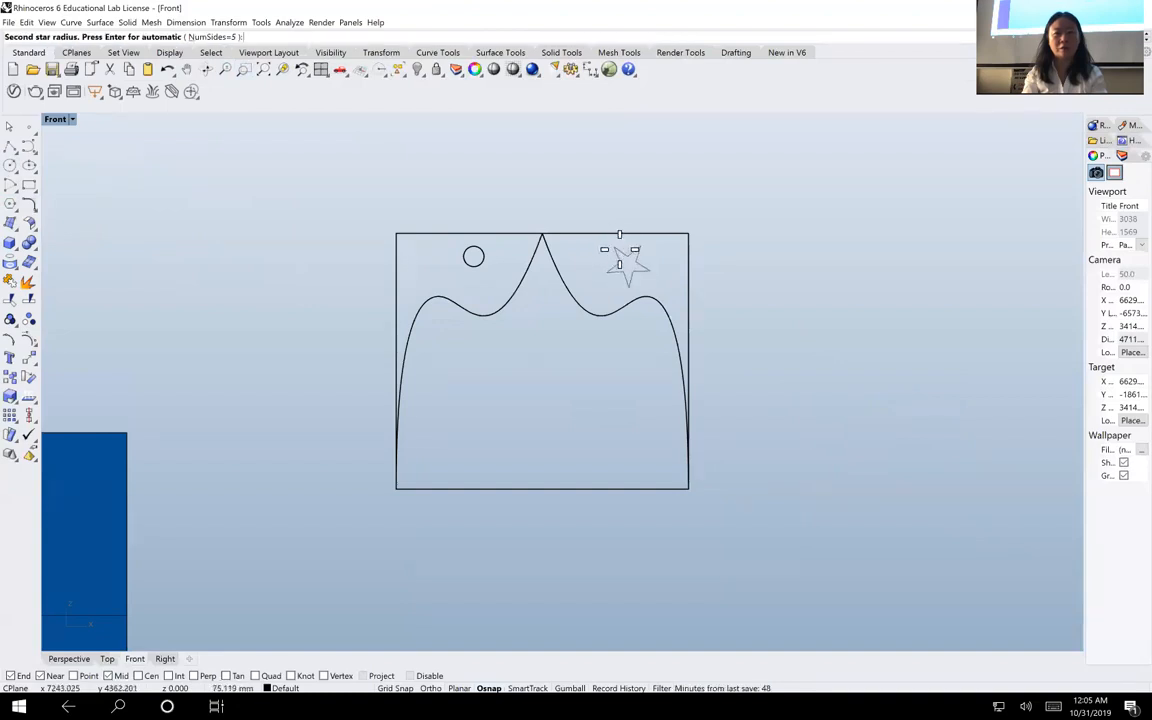
{"action": "key", "text": "Return"}
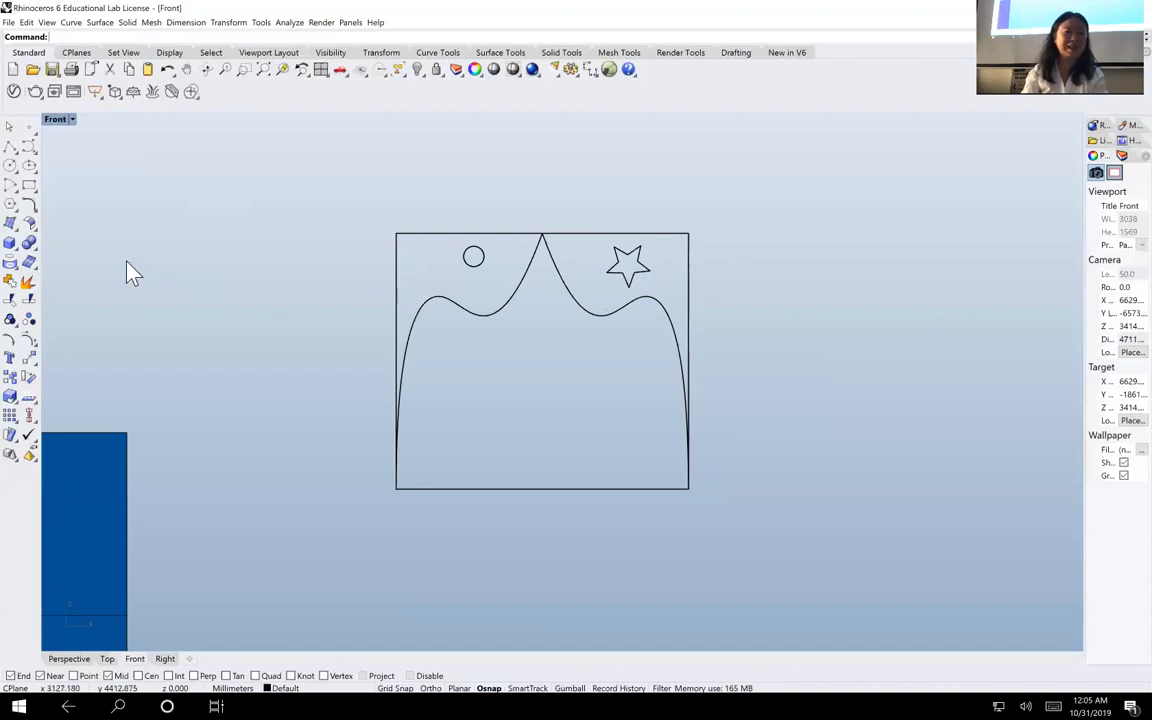
Draw a small six-pointed star inside the rectangle between its left edge and the circle, setting the second radius freehand
{"action": "left_click", "coordinate": [12, 206]}
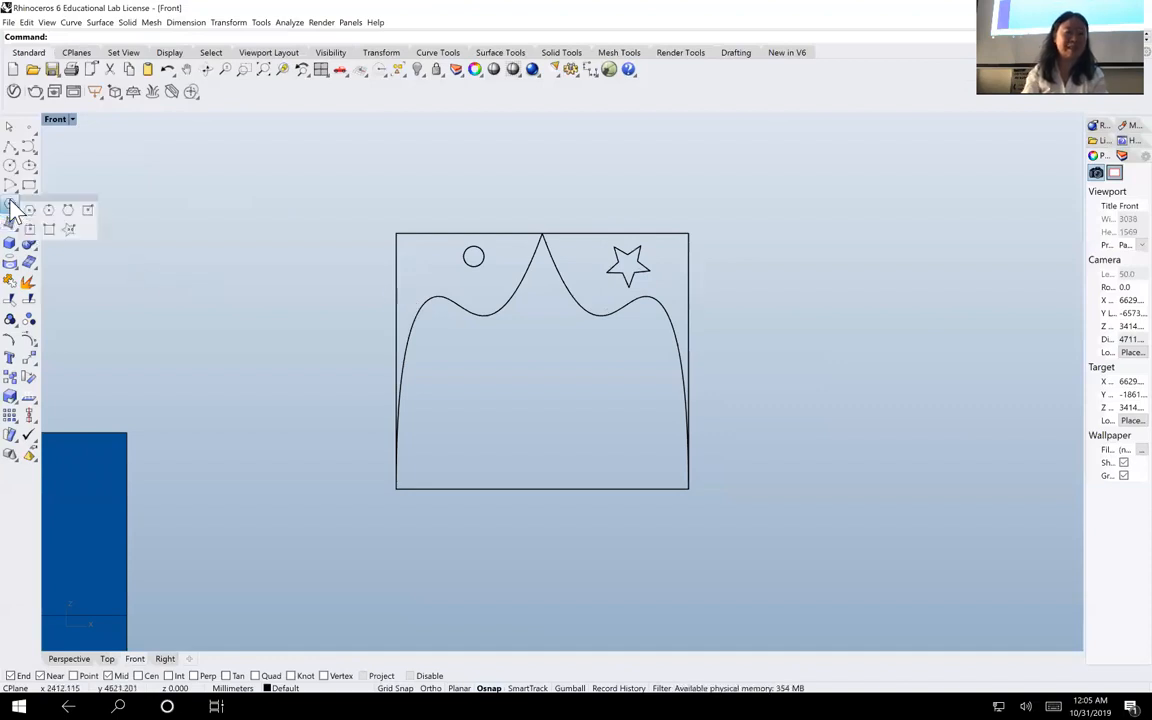
{"action": "left_click", "coordinate": [66, 229]}
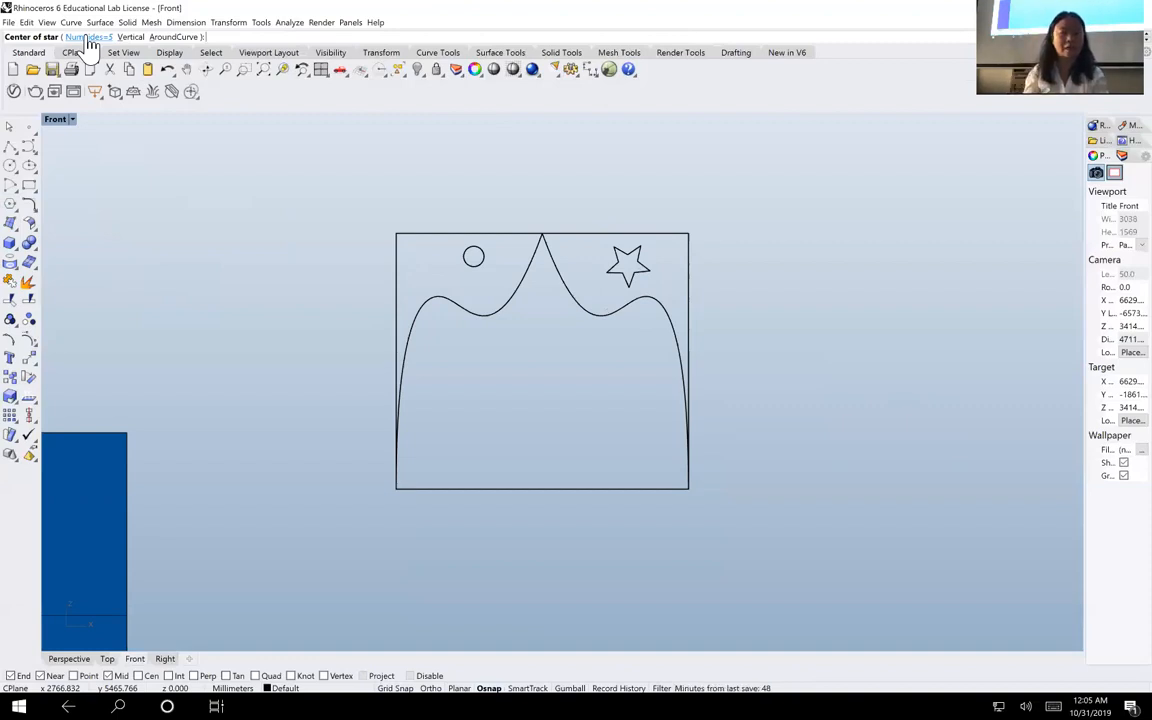
{"action": "left_click", "coordinate": [87, 37]}
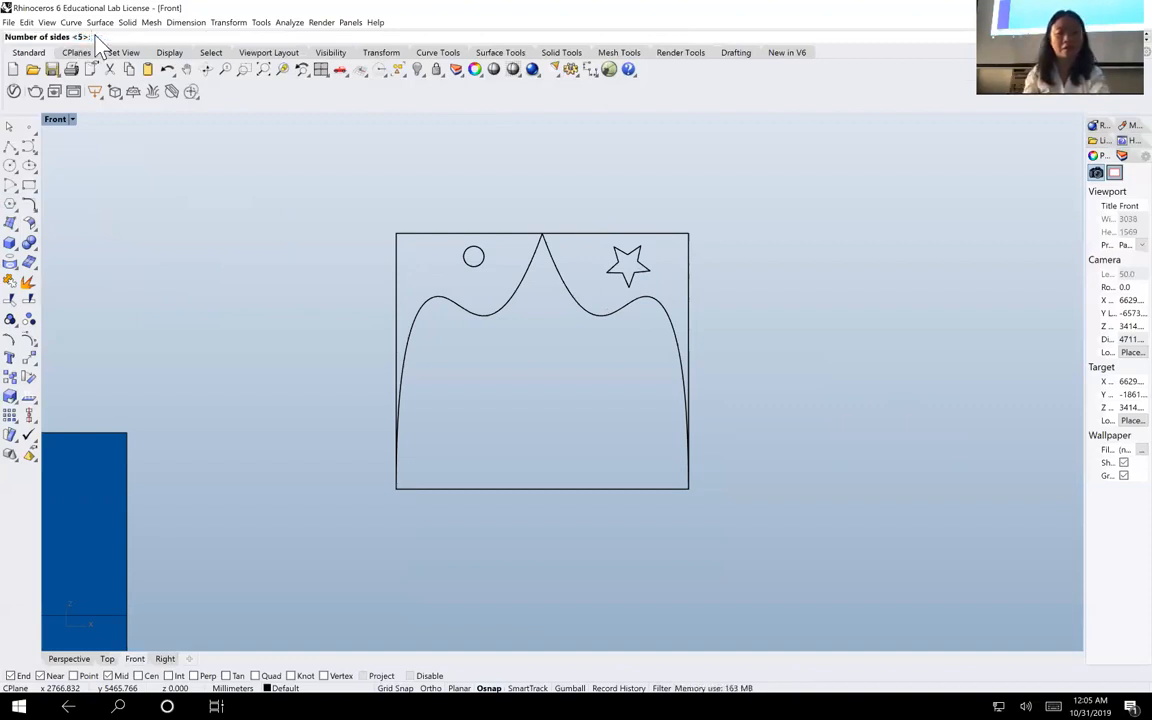
{"action": "type", "text": "6"}
{"action": "key", "text": "Return"}
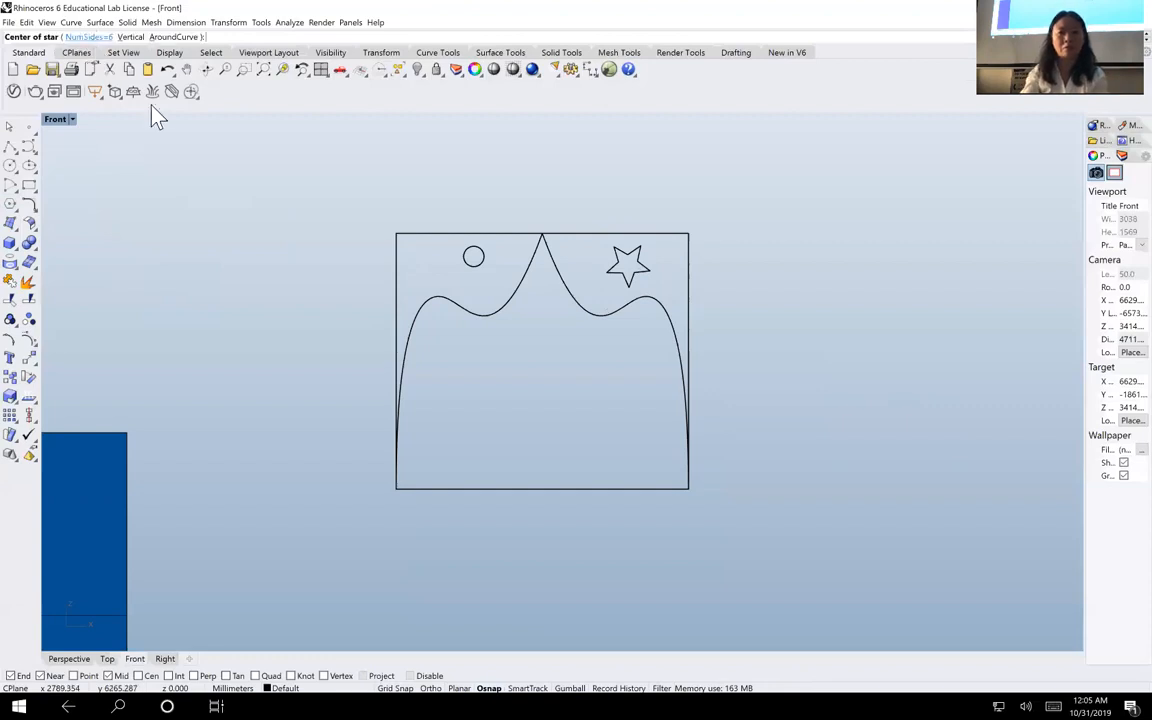
{"action": "left_click", "coordinate": [418, 259]}
{"action": "left_click", "coordinate": [400, 256]}
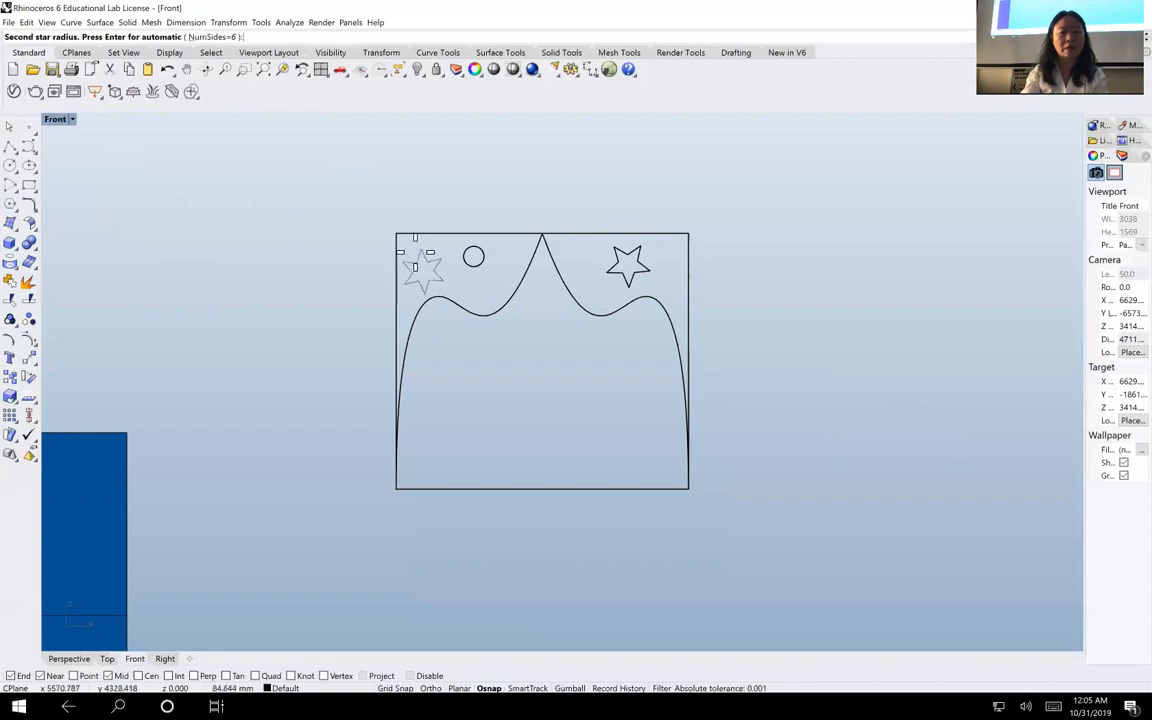
{"action": "left_click", "coordinate": [440, 283]}
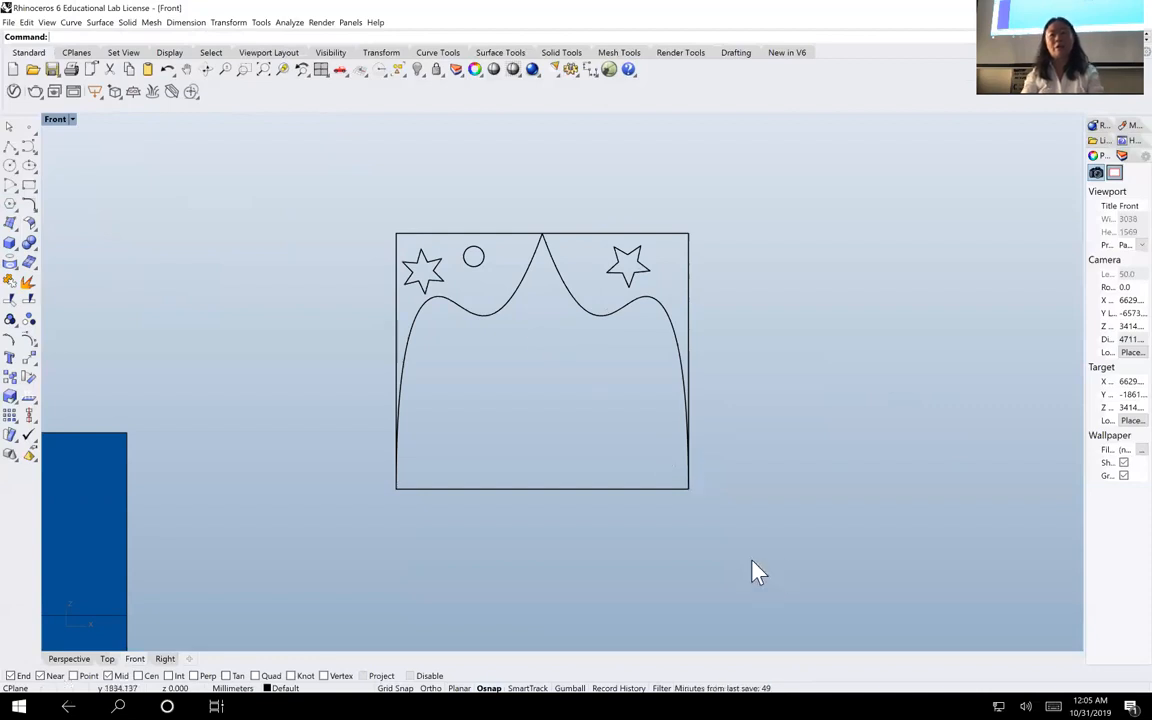
Create a planar surface from the rectangle and all the curves, circle and stars inside it
{"action": "mouse_move", "coordinate": [739, 552]}
{"action": "left_mouse_down"}
{"action": "mouse_move", "coordinate": [347, 275]}
{"action": "mouse_move", "coordinate": [298, 172]}
{"action": "left_mouse_up"}
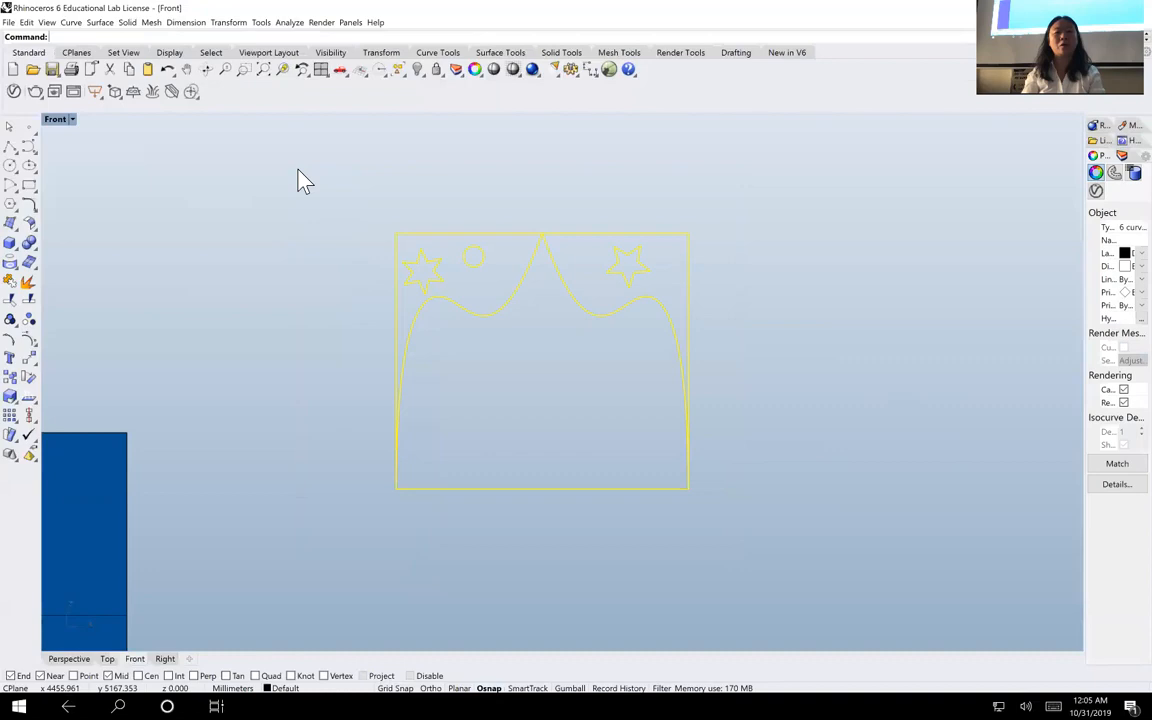
{"action": "left_click", "coordinate": [15, 229]}
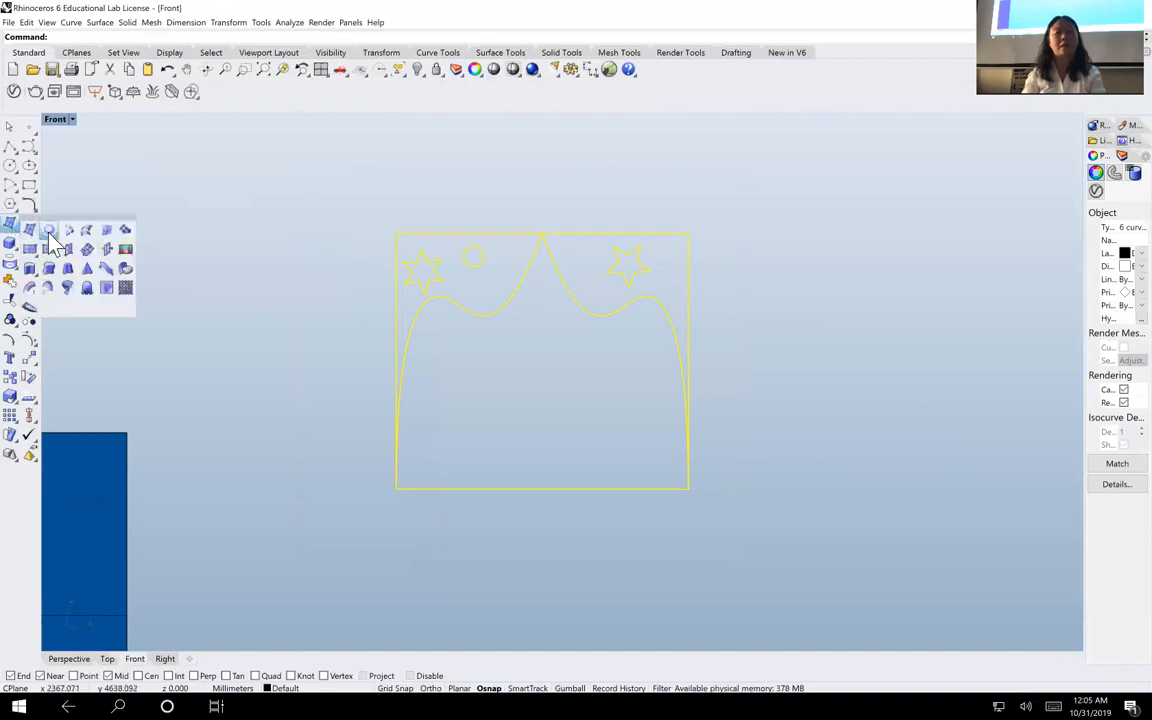
{"action": "left_click", "coordinate": [48, 231]}
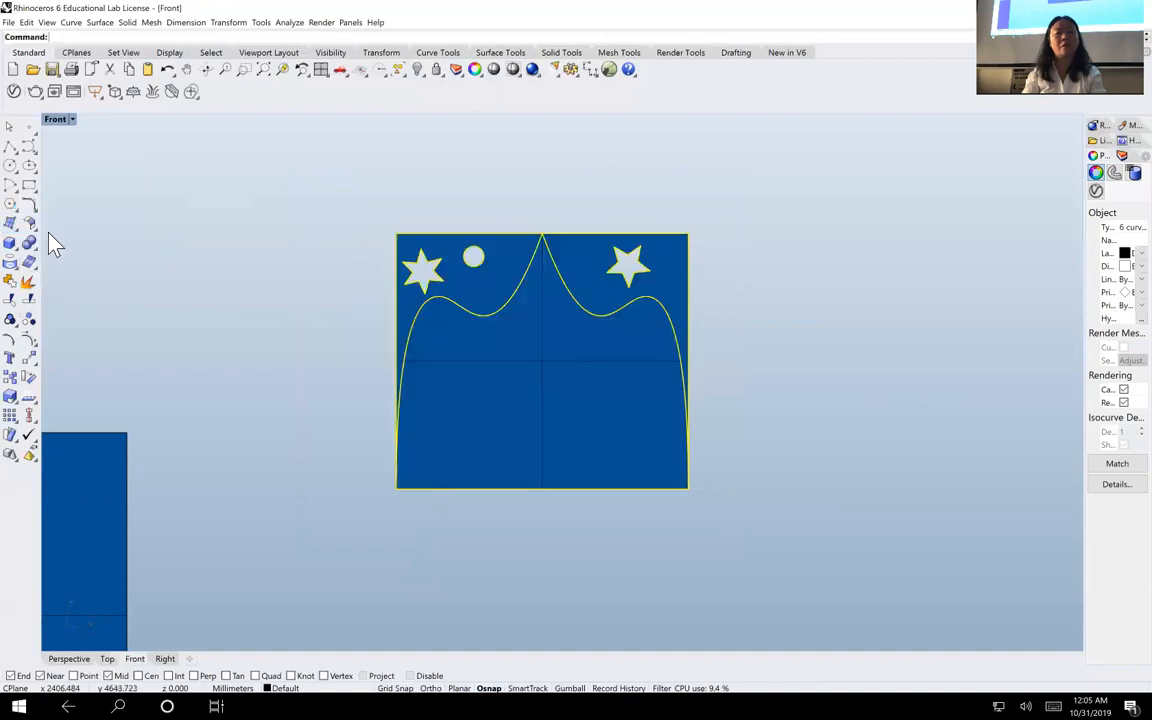
Move the planar surface off to the right of its source curves and delete it
{"action": "left_click", "coordinate": [559, 388]}
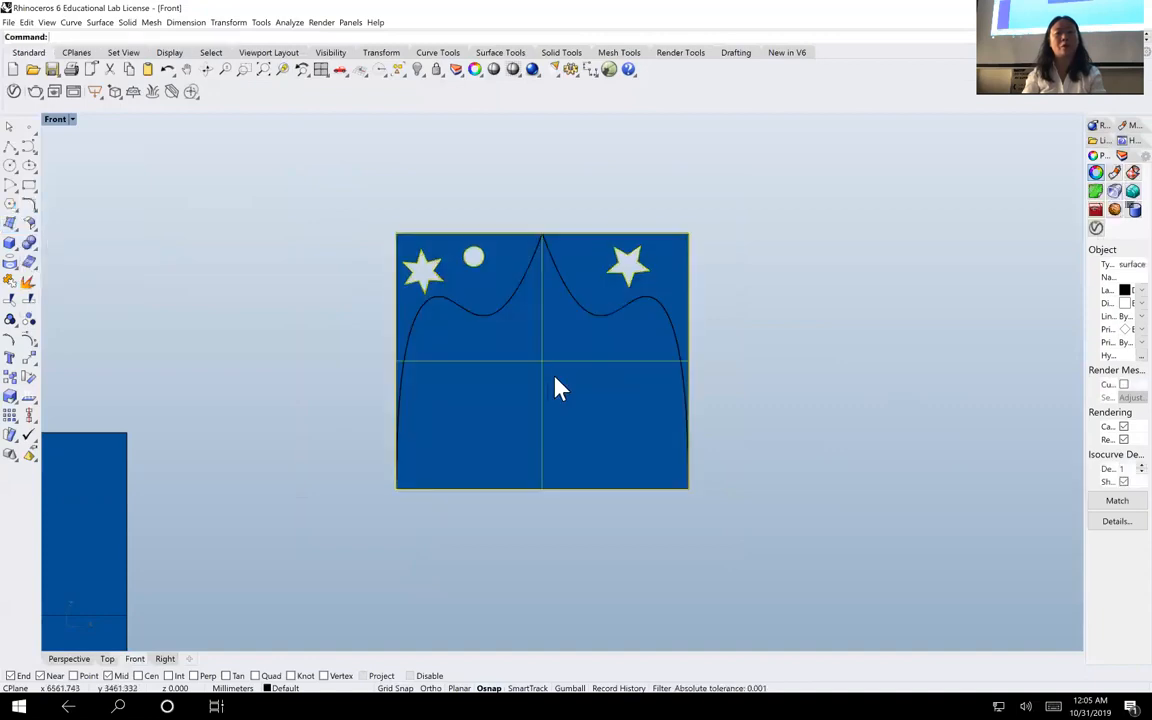
{"action": "left_click_drag", "start_coordinate": [547, 392], "coordinate": [944, 325]}
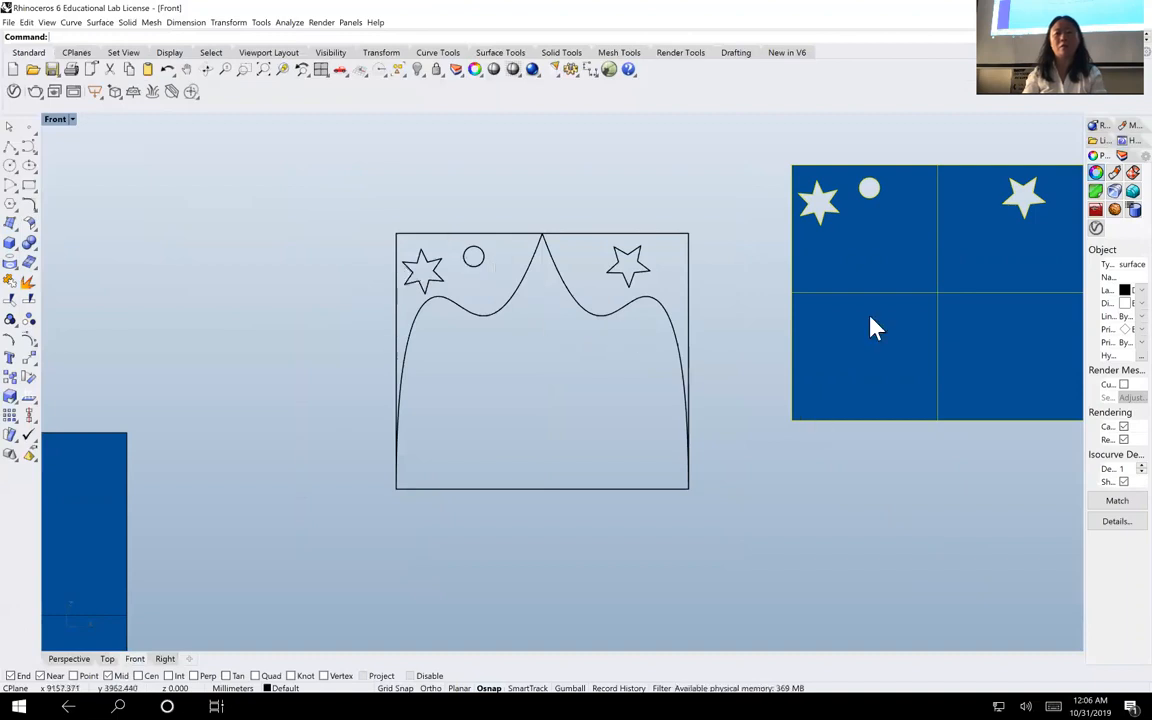
{"action": "key", "text": "Delete"}
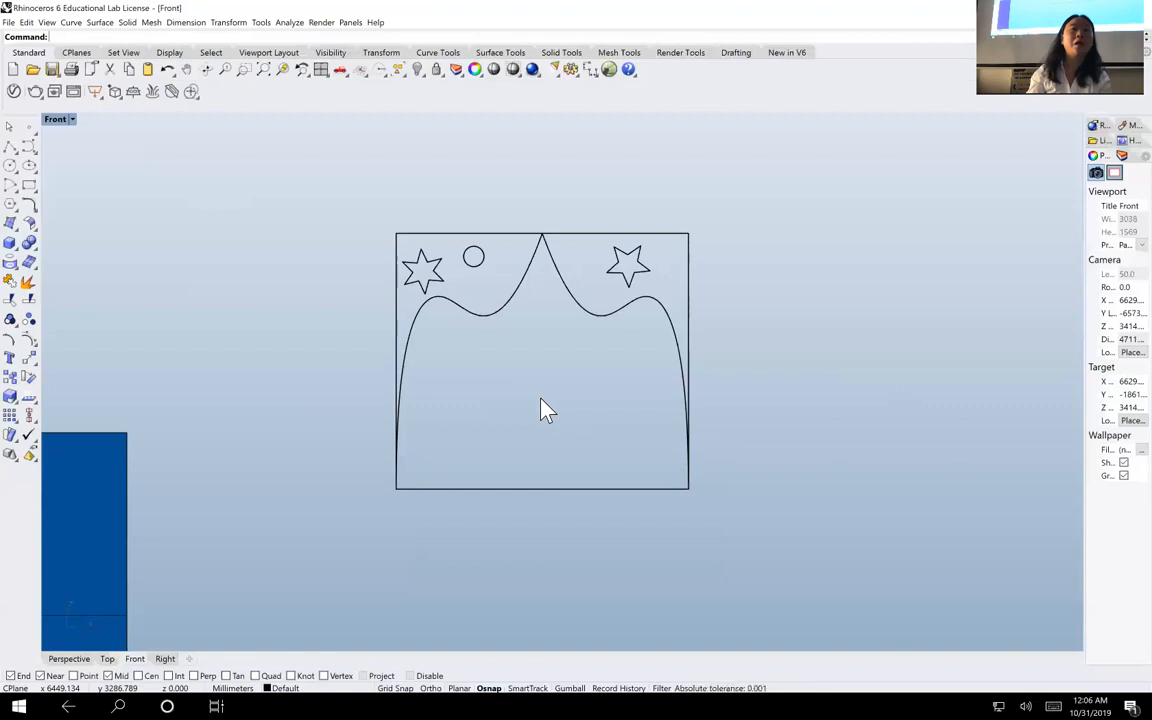
Draw a larger six-pointed star with narrow points to the left of the rectangle, setting a small second radius
{"action": "left_click", "coordinate": [14, 206]}
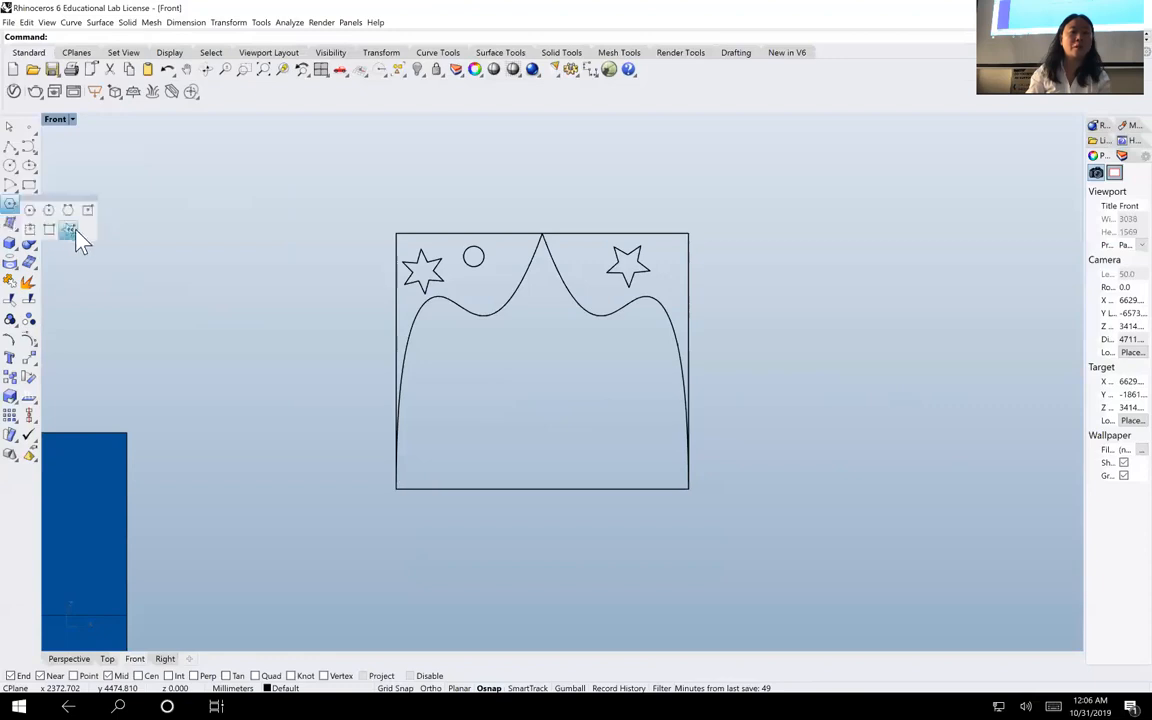
{"action": "left_click", "coordinate": [69, 231]}
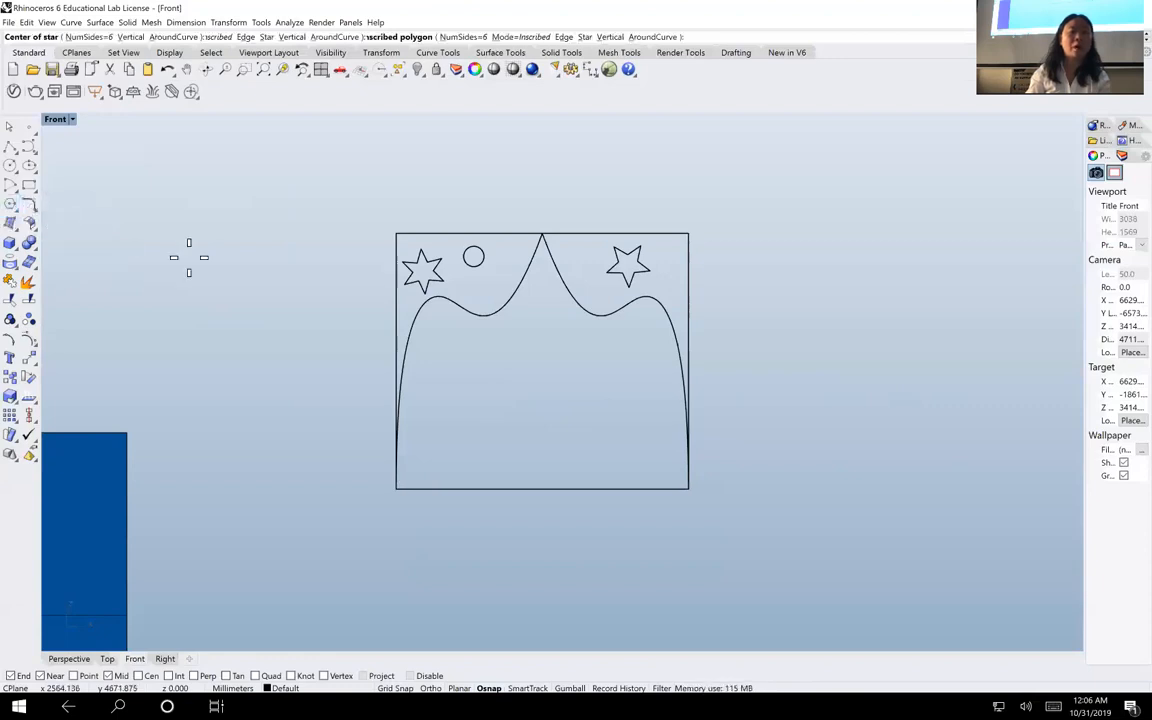
{"action": "left_click", "coordinate": [262, 314]}
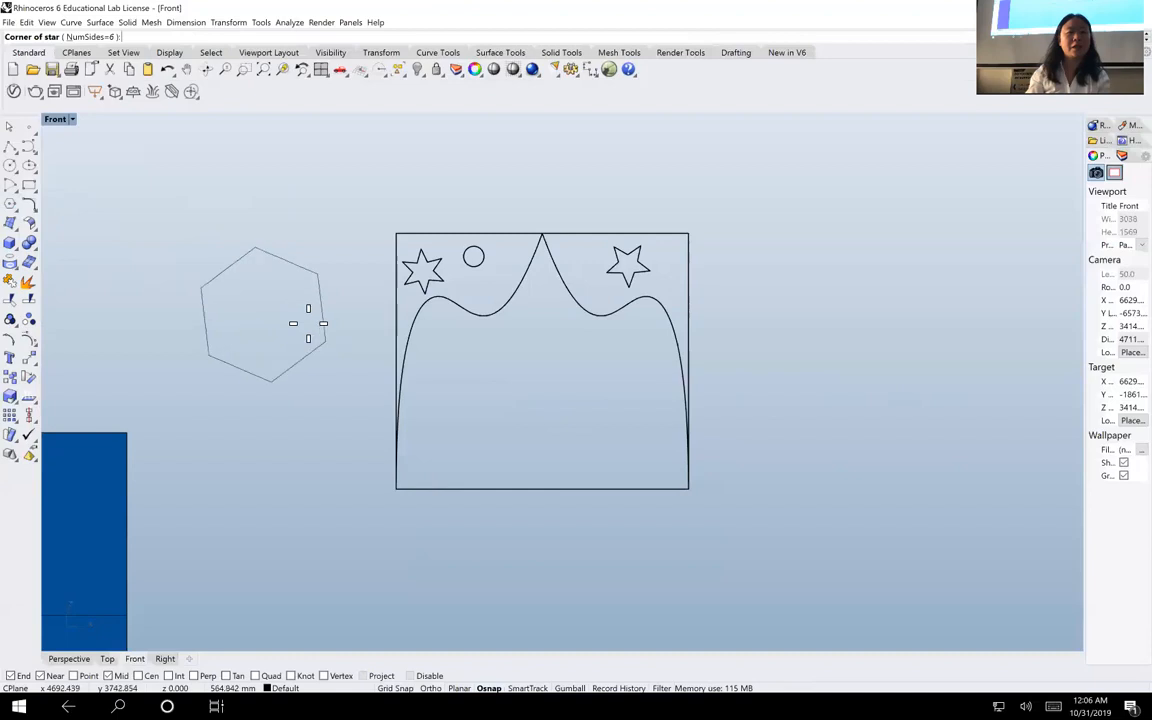
{"action": "left_click", "coordinate": [308, 323]}
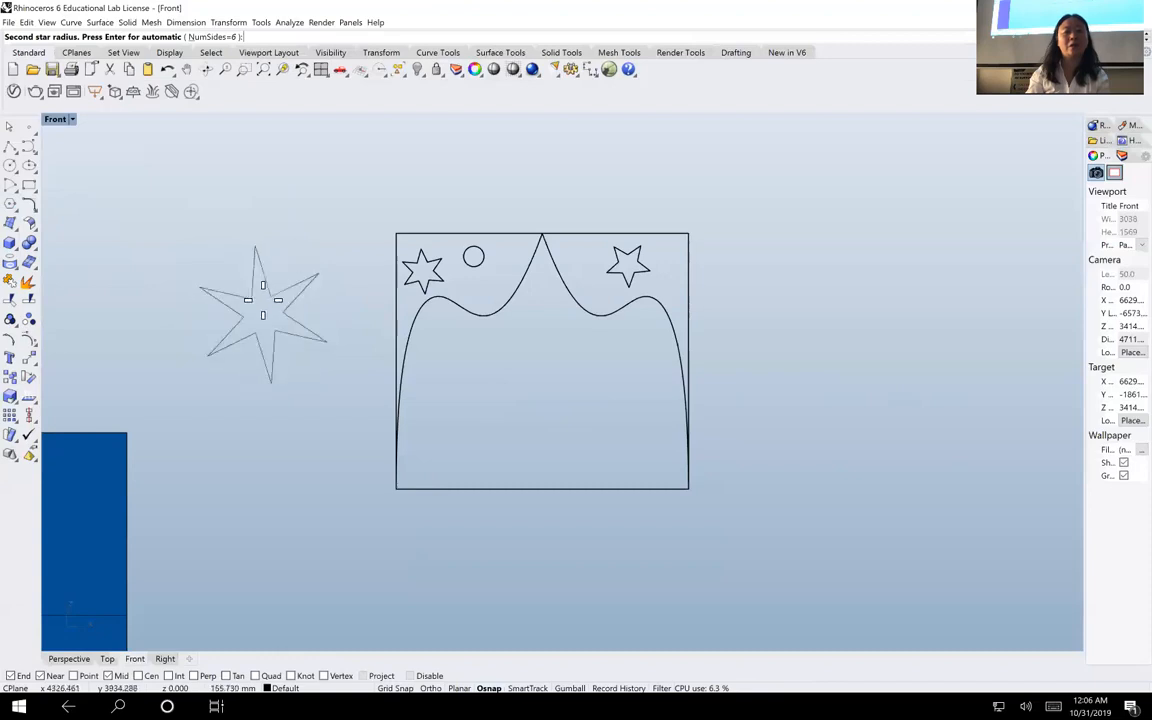
{"action": "left_click", "coordinate": [285, 330]}
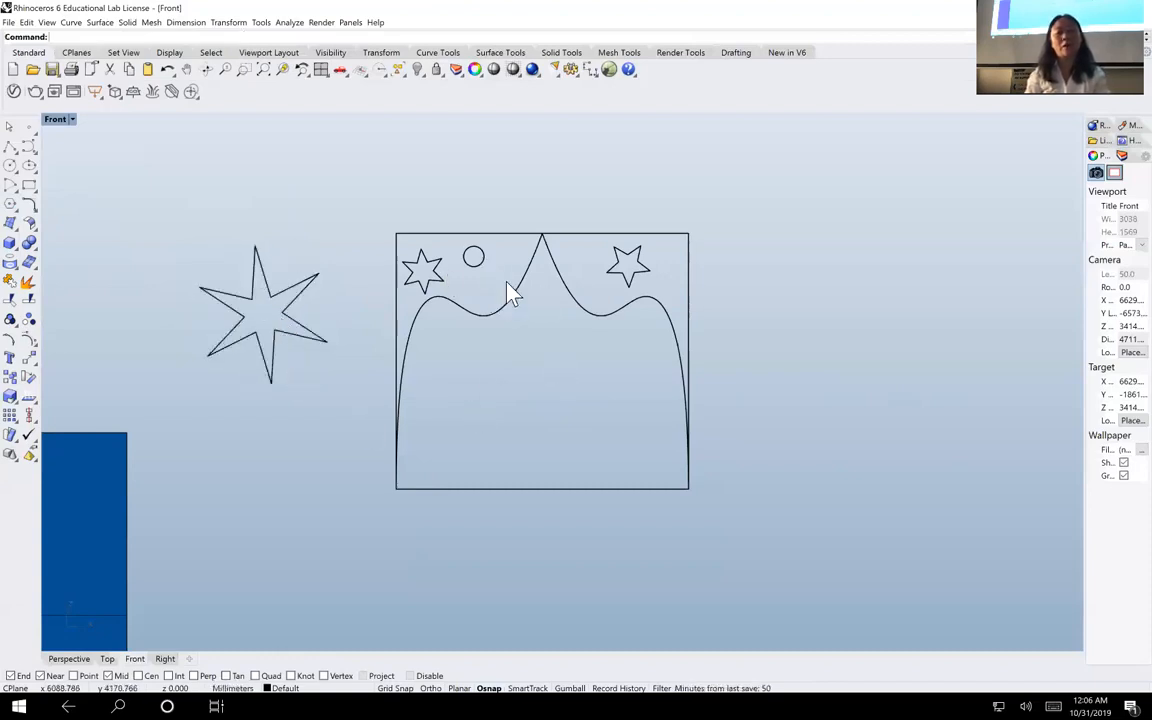
{"action": "left_click_drag", "start_coordinate": [494, 288], "coordinate": [373, 222]}
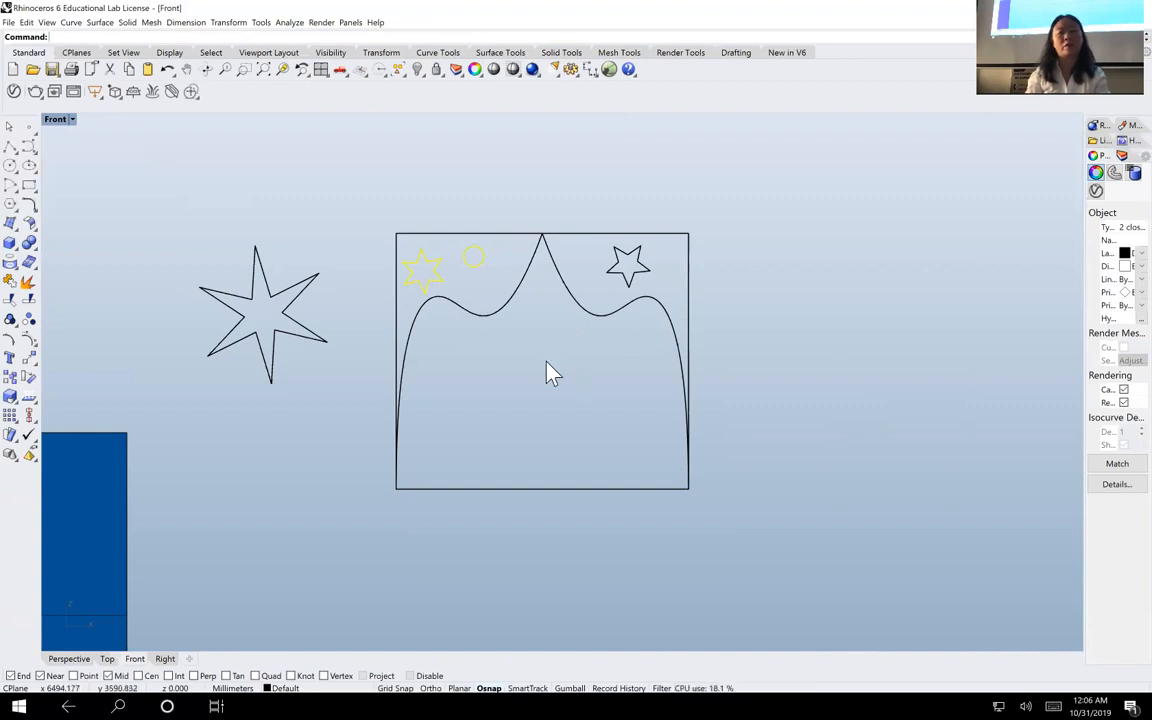
{"action": "left_click", "coordinate": [750, 512]}
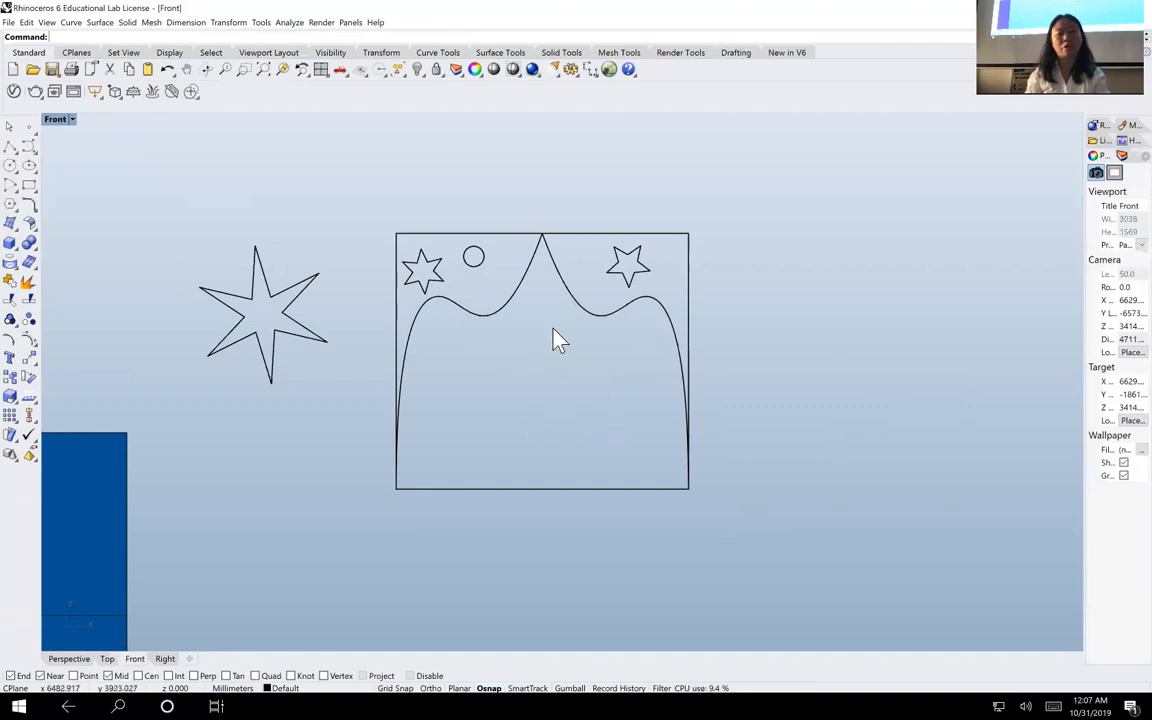
{"action": "left_click_drag", "start_coordinate": [590, 350], "coordinate": [503, 270]}
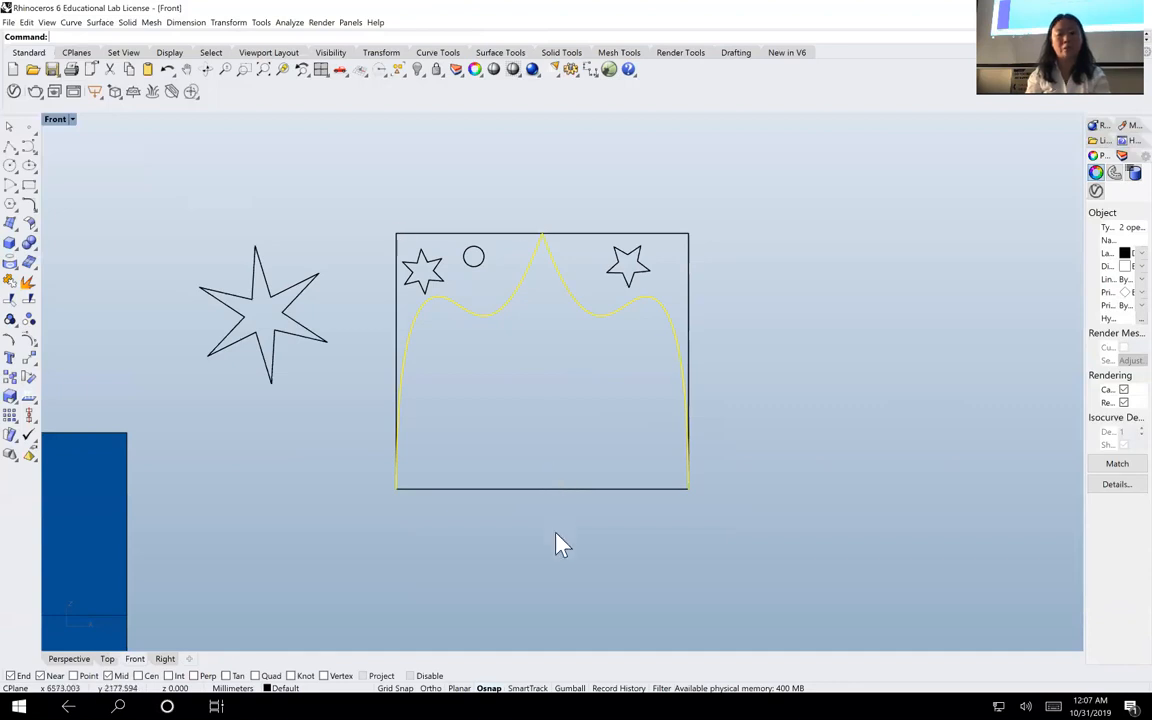
{"action": "key", "text": "Escape"}
{"action": "left_click", "coordinate": [541, 489]}
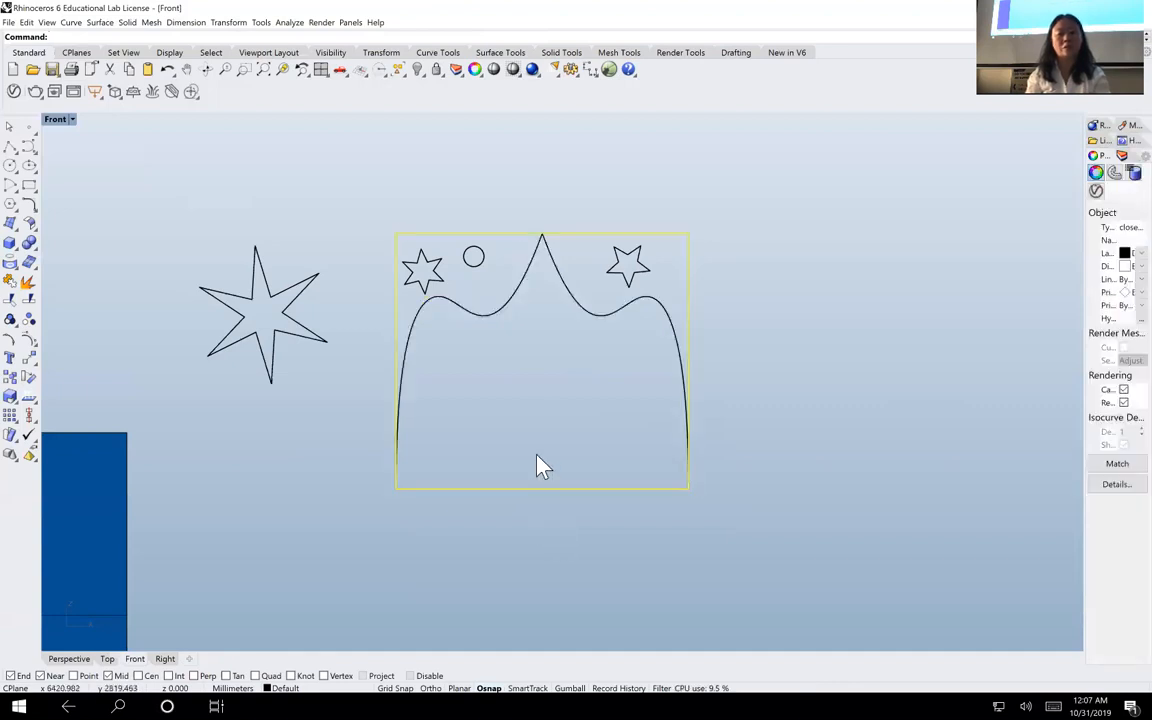
{"action": "left_click", "coordinate": [818, 465]}
Explode the rectangle into separate edge lines
{"action": "left_click_drag", "start_coordinate": [561, 511], "coordinate": [512, 448]}
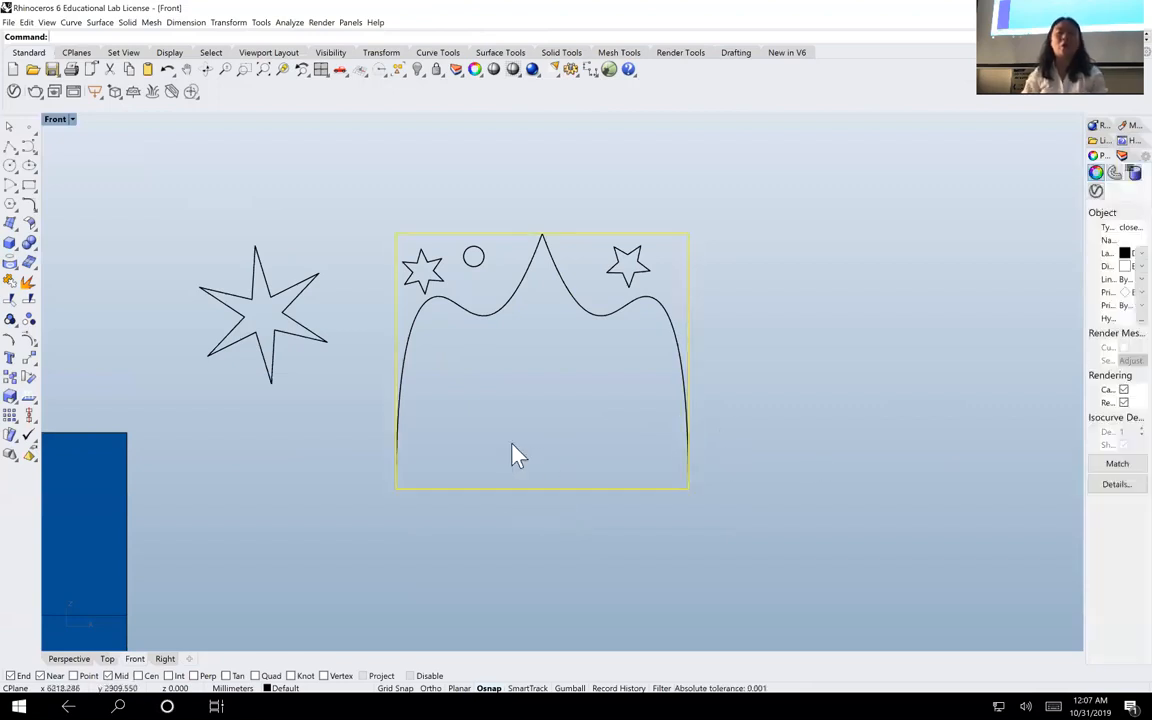
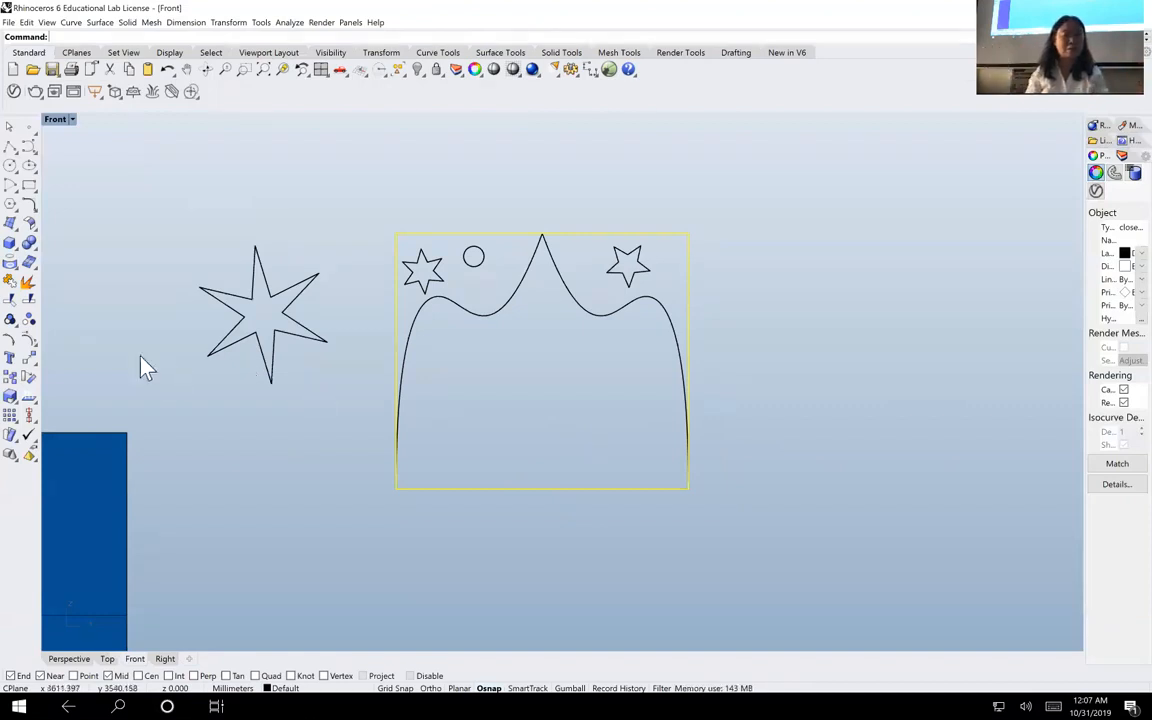
{"action": "left_click", "coordinate": [27, 284]}
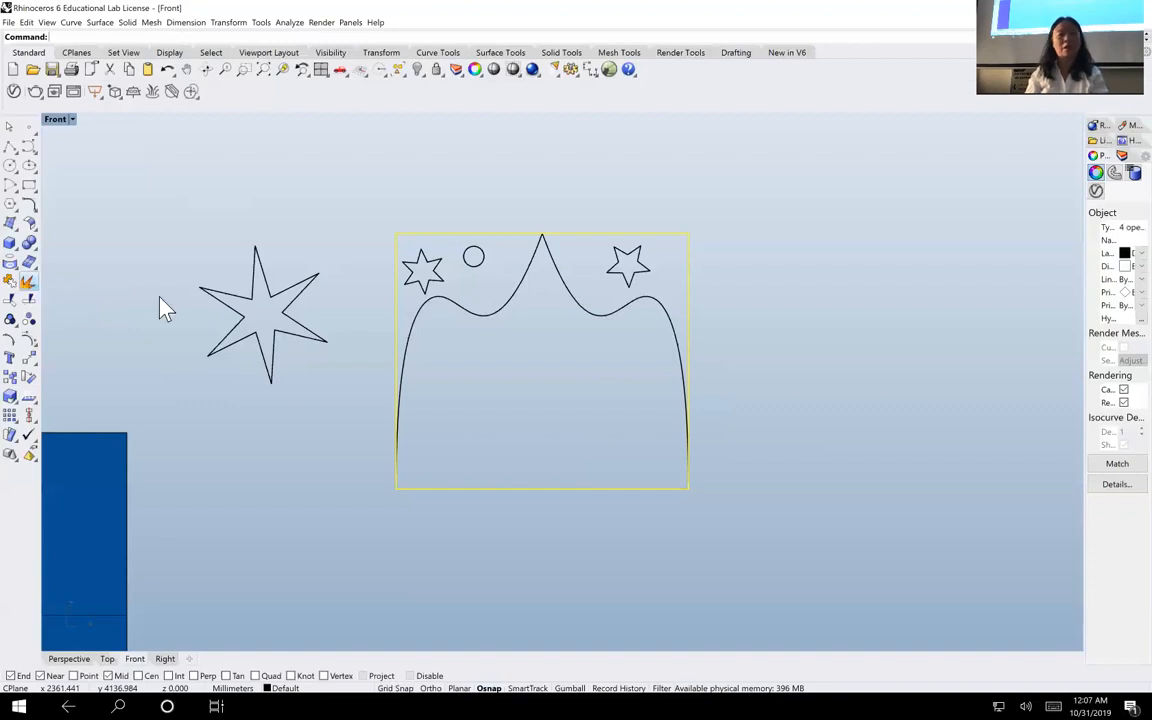
{"action": "left_click", "coordinate": [540, 527]}
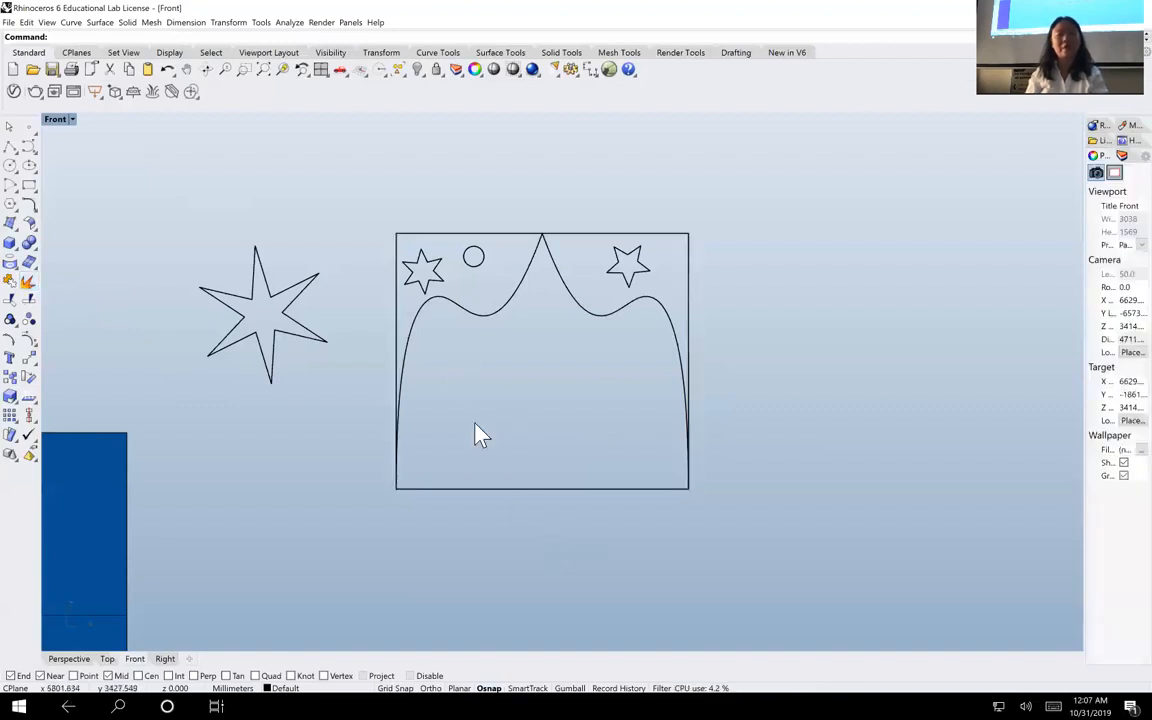
Create a planar surface from the two wave curves and the rectangle's bottom line
{"action": "left_click_drag", "start_coordinate": [516, 508], "coordinate": [480, 418]}
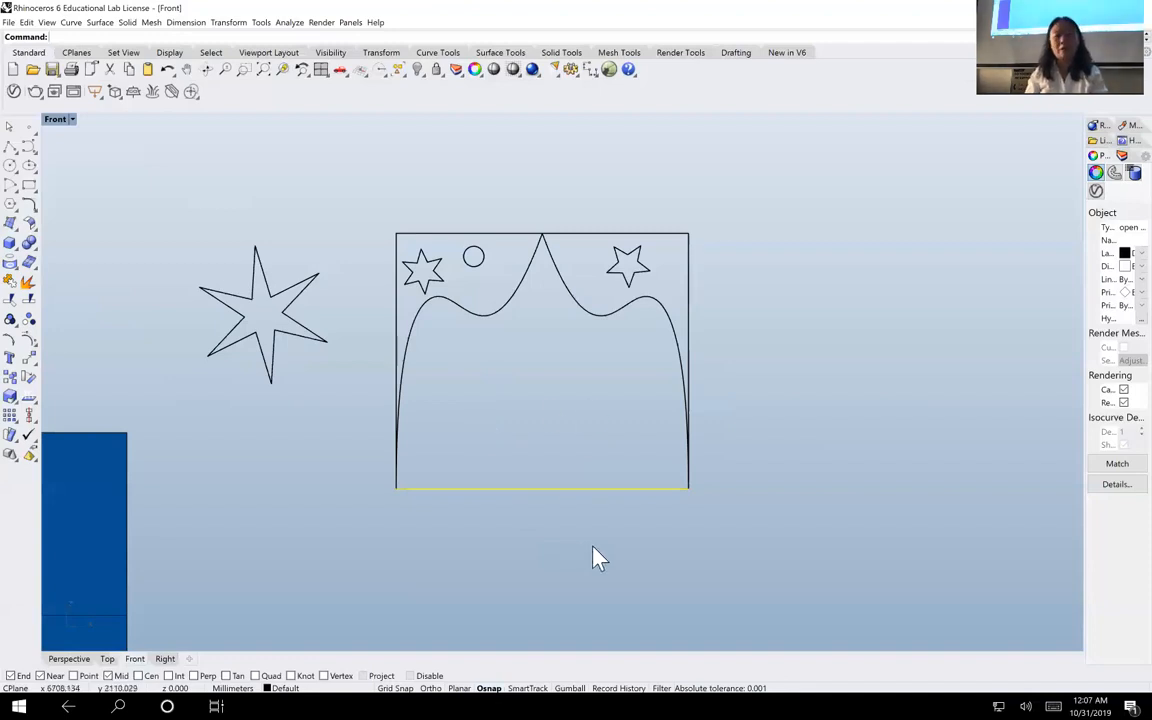
{"action": "mouse_move", "coordinate": [616, 523]}
{"action": "left_mouse_down"}
{"action": "mouse_move", "coordinate": [525, 401]}
{"action": "mouse_move", "coordinate": [485, 296]}
{"action": "left_mouse_up"}
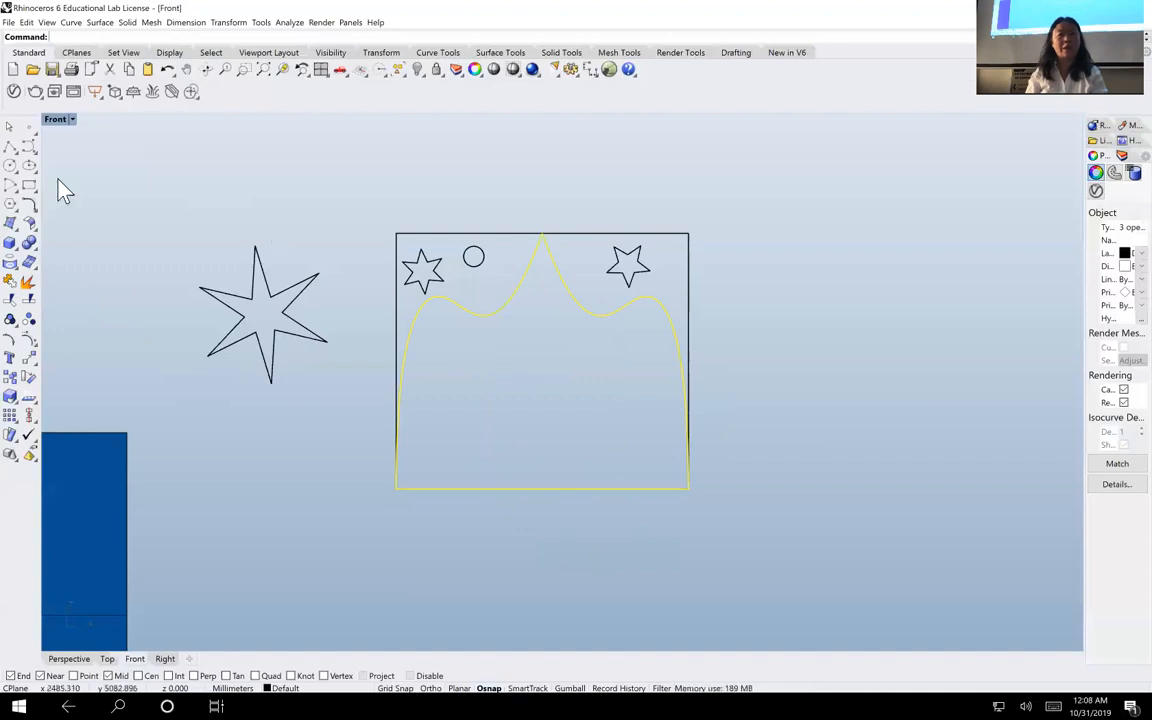
{"action": "left_click", "coordinate": [12, 224]}
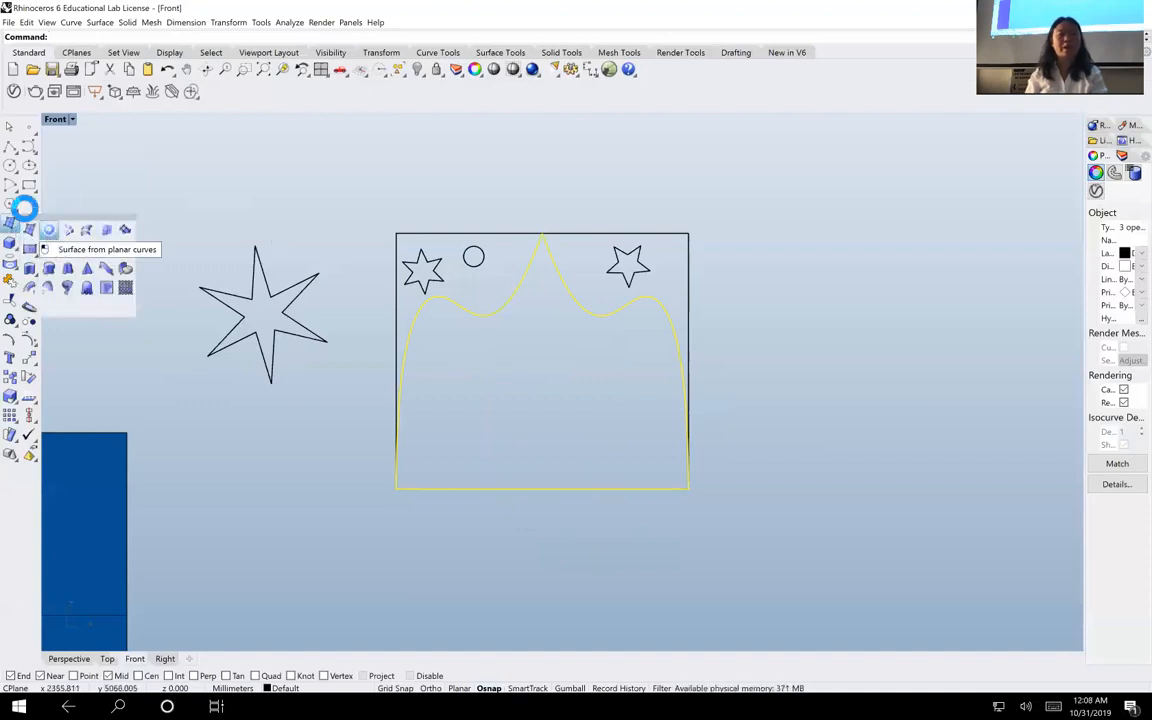
{"action": "left_click", "coordinate": [49, 231]}
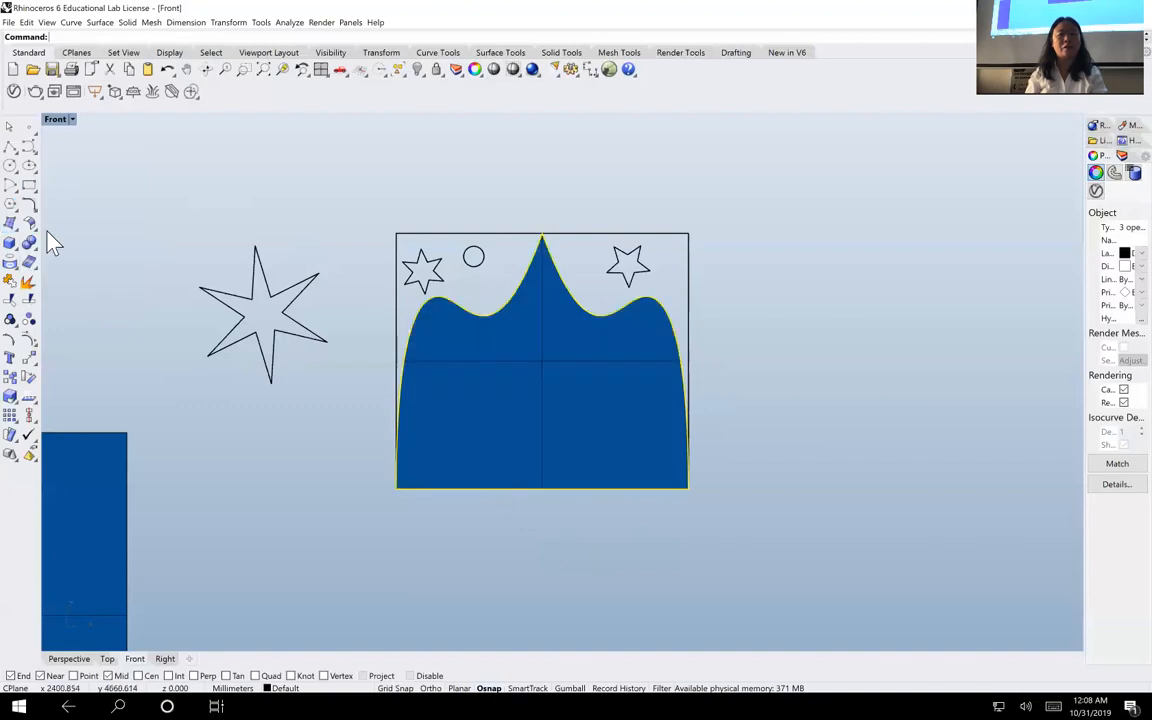
{"action": "left_click", "coordinate": [755, 450]}
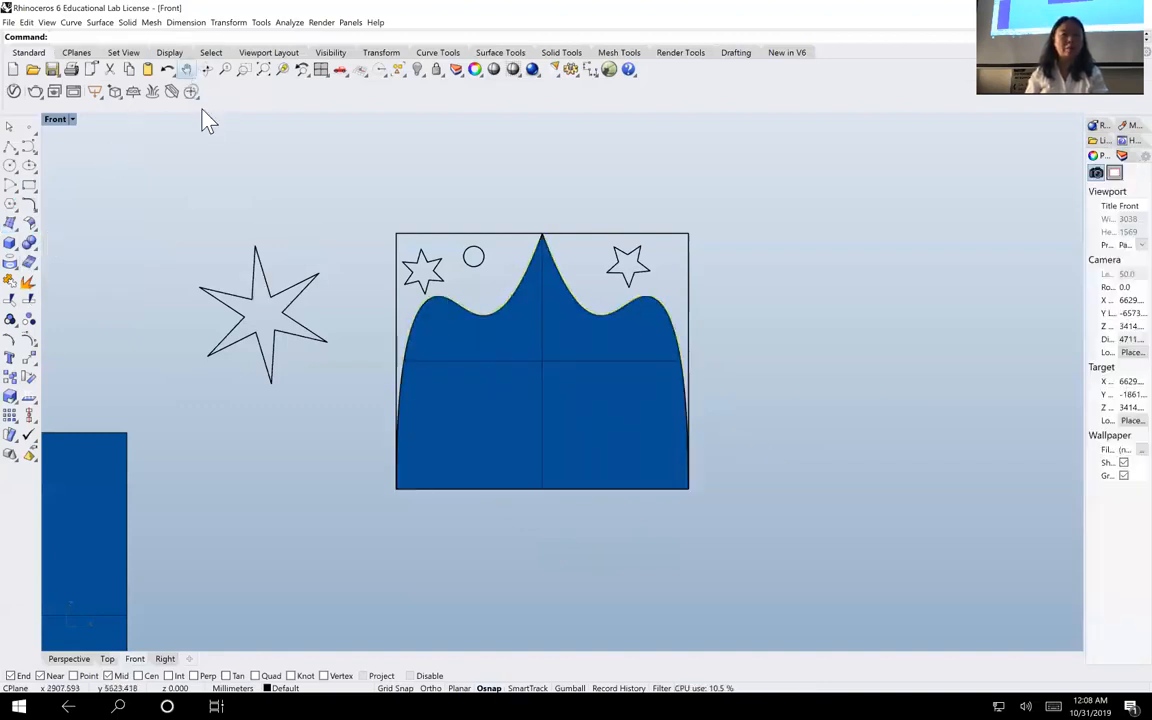
Extrude the wave-shaped planar surface into a closed solid about 8725 mm long
{"action": "double_click", "coordinate": [55, 120]}
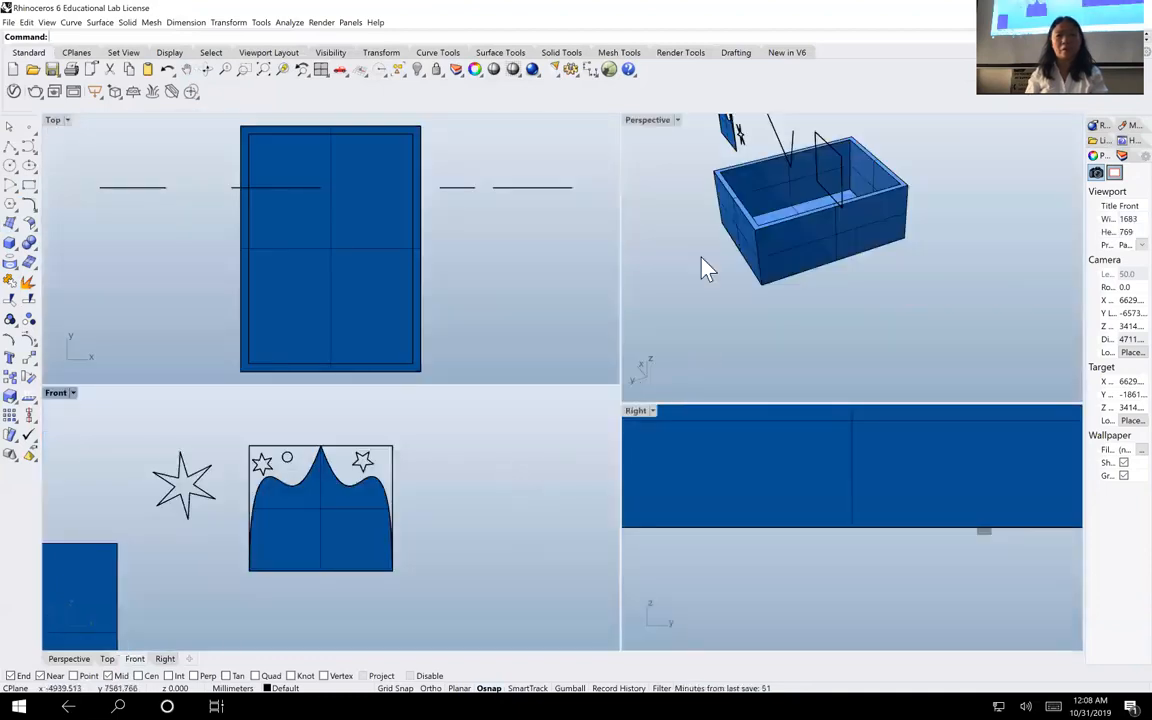
{"action": "left_click", "coordinate": [337, 535]}
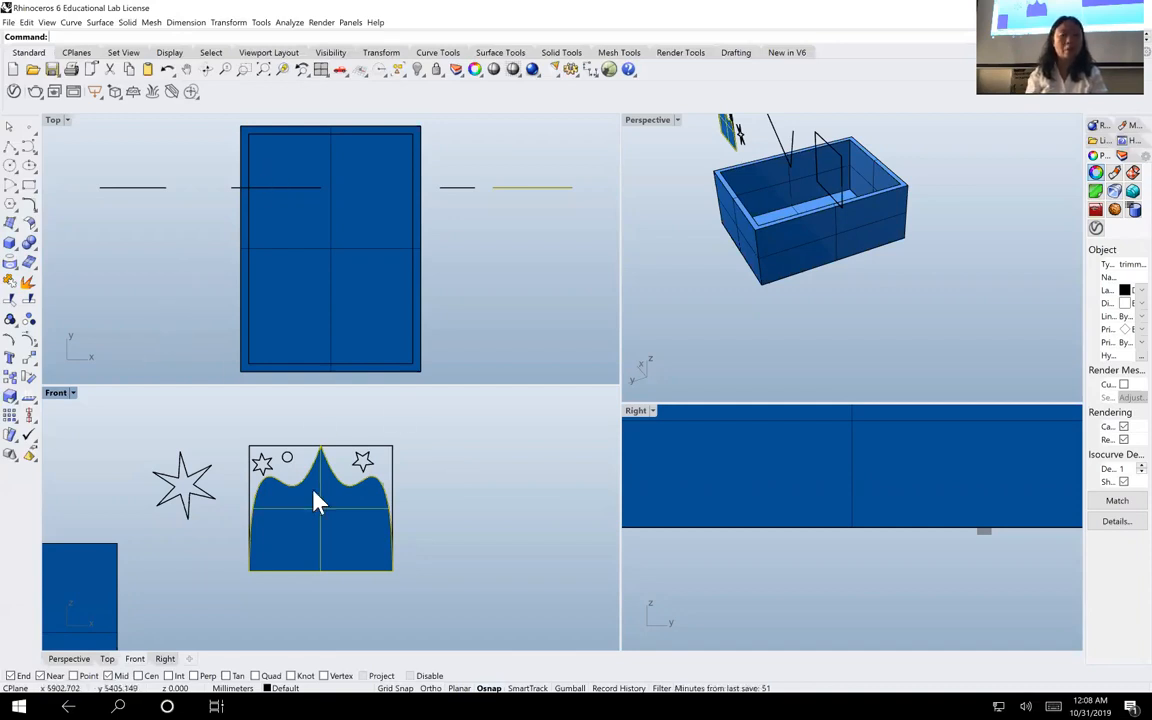
{"action": "double_click", "coordinate": [656, 122]}
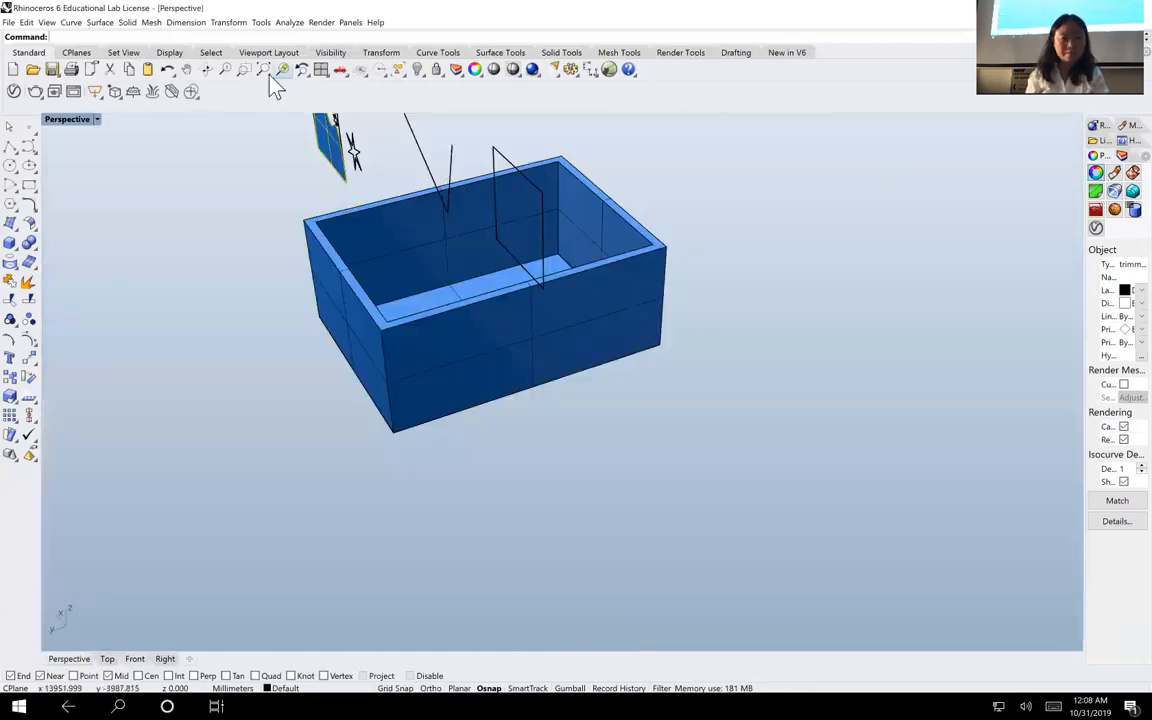
{"action": "left_click", "coordinate": [270, 74]}
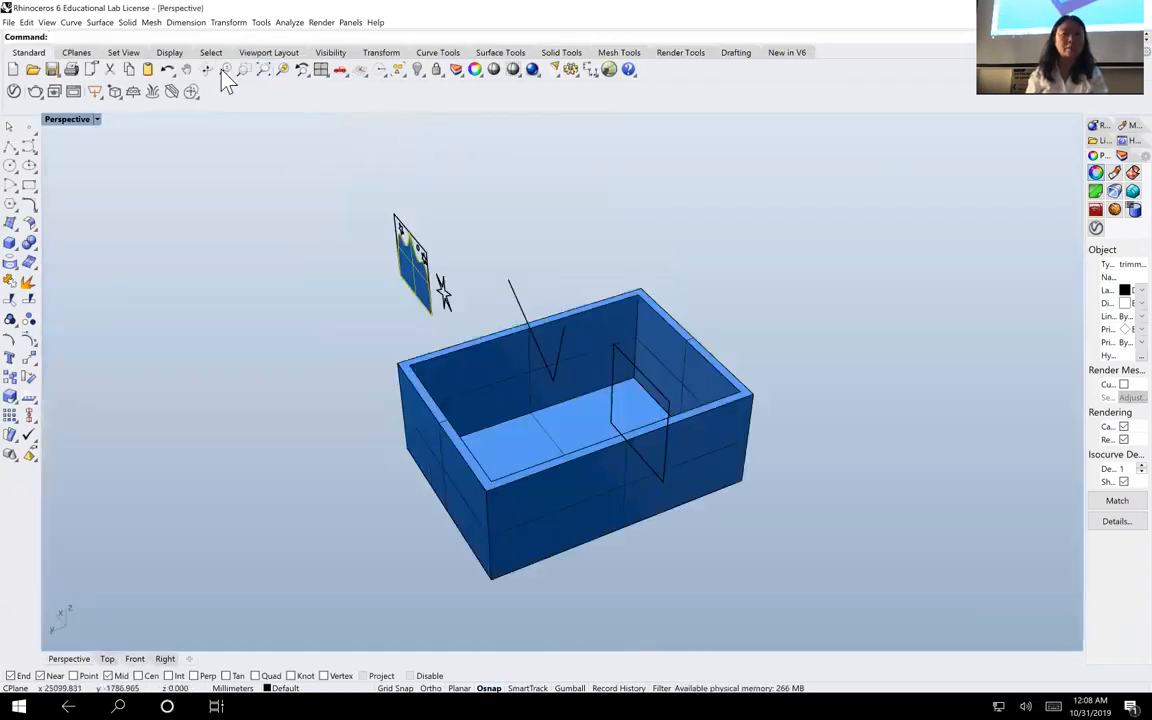
{"action": "left_click", "coordinate": [206, 69]}
{"action": "mouse_move", "coordinate": [203, 175]}
{"action": "left_mouse_down"}
{"action": "mouse_move", "coordinate": [243, 192]}
{"action": "mouse_move", "coordinate": [205, 160]}
{"action": "left_mouse_up"}
{"action": "type", "text": "ExtrudeSrf"}
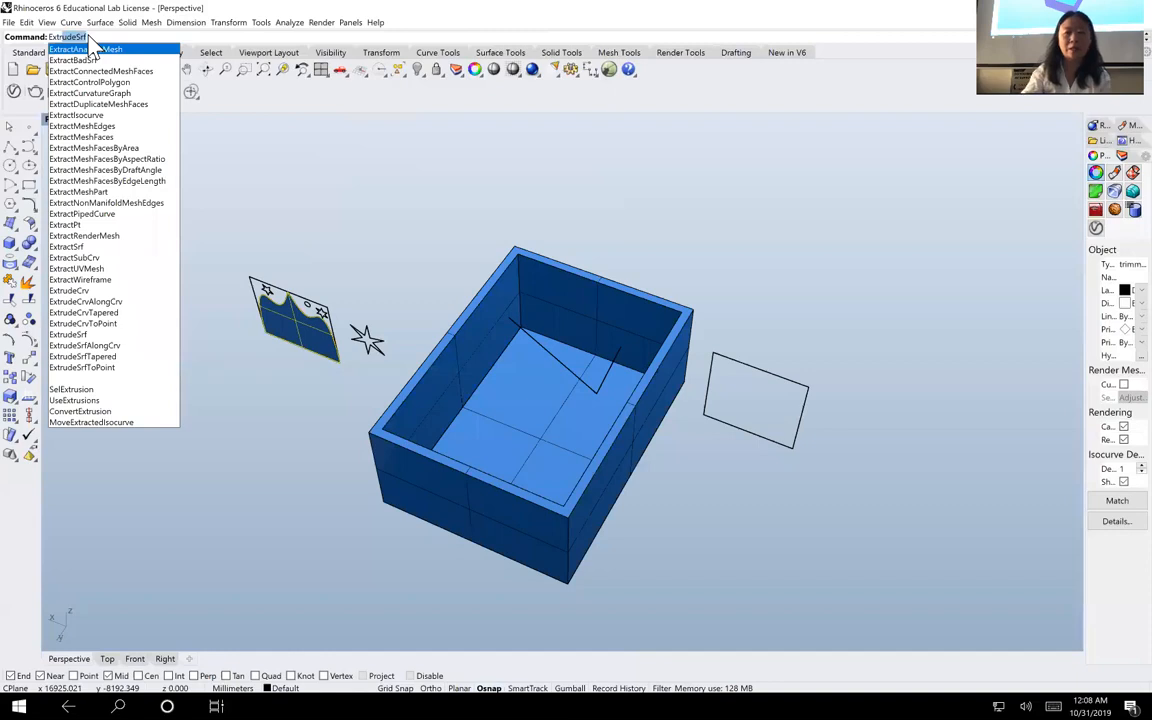
{"action": "key", "text": "Return"}
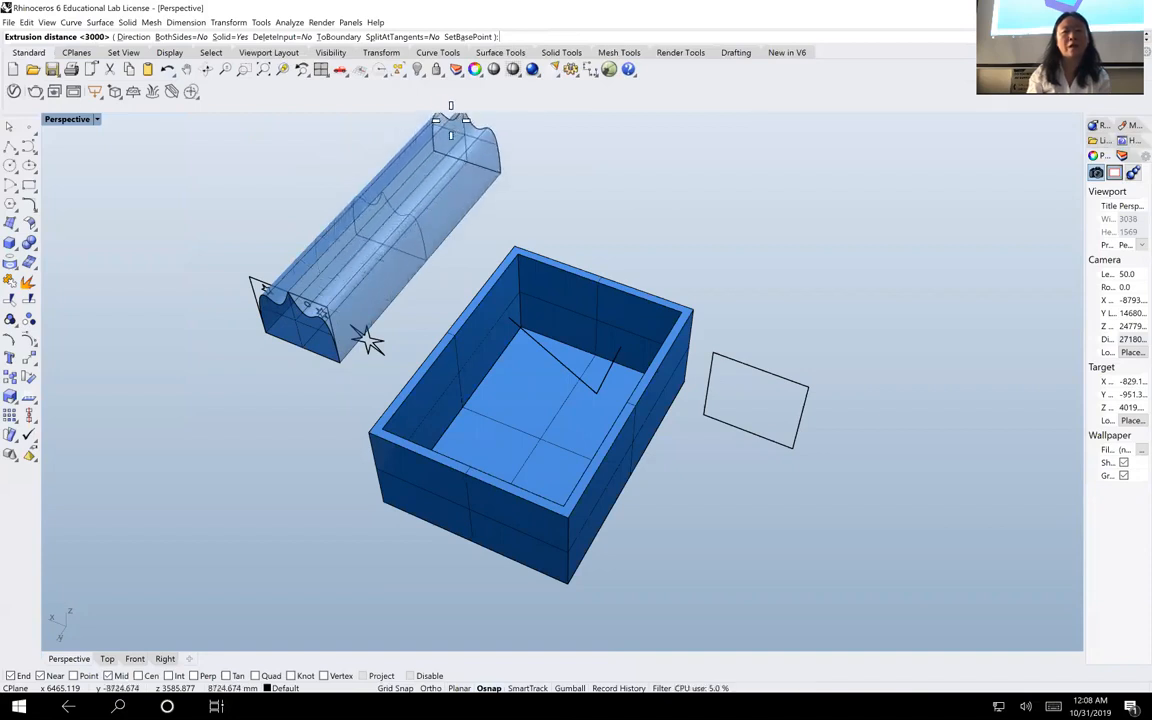
{"action": "left_click", "coordinate": [450, 128]}
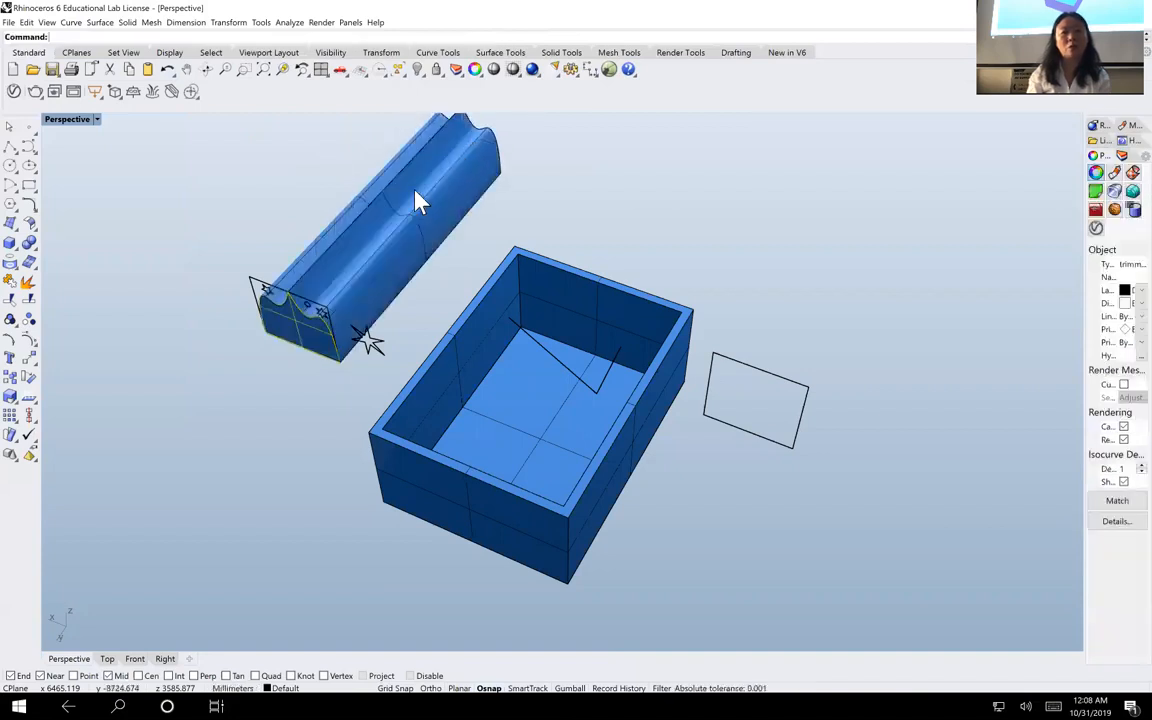
Move the extruded wave solid in Top view so it lies lengthwise across the walled building
{"action": "double_click", "coordinate": [66, 121]}
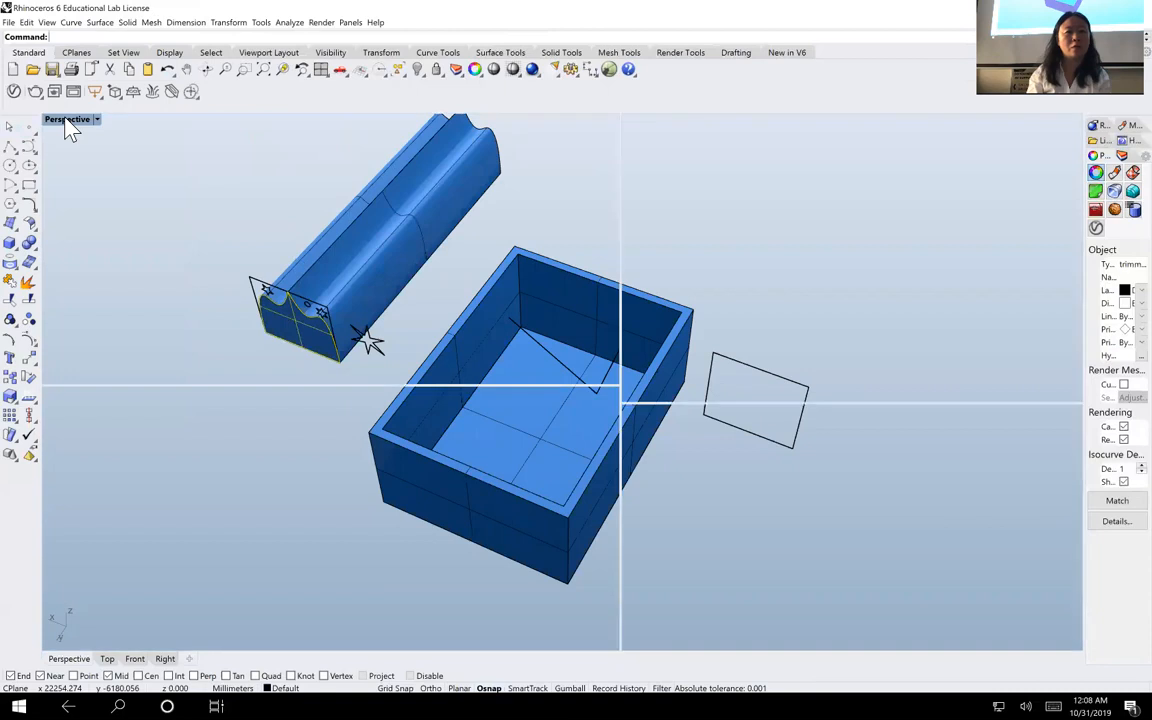
{"action": "left_click_drag", "start_coordinate": [545, 247], "coordinate": [349, 176]}
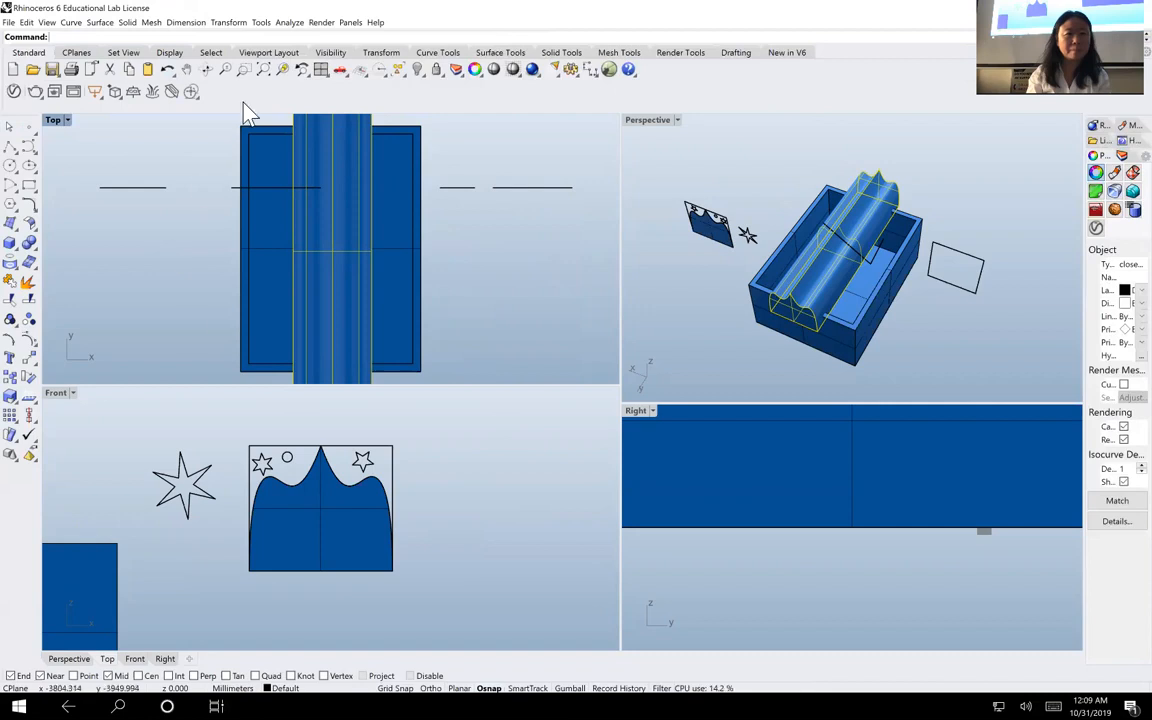
{"action": "left_click", "coordinate": [104, 470]}
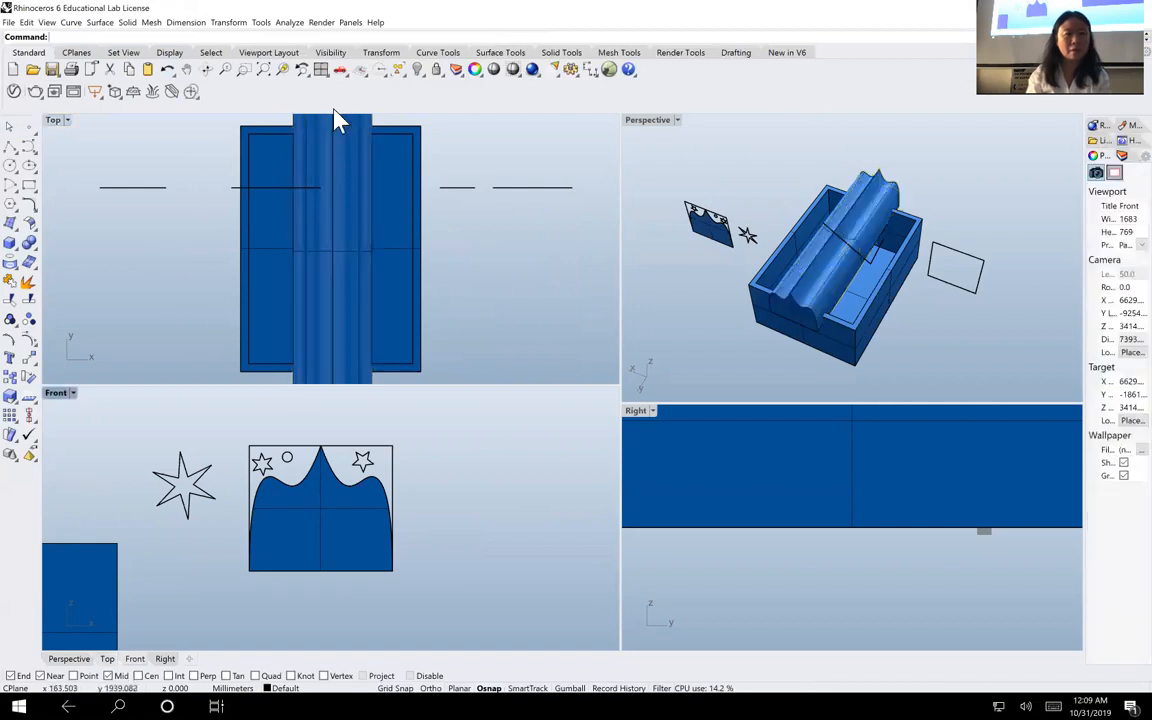
Move the wave solid in Front view from its bottom edge's midpoint to the midpoint of the building's bottom edge
{"action": "left_click", "coordinate": [263, 70]}
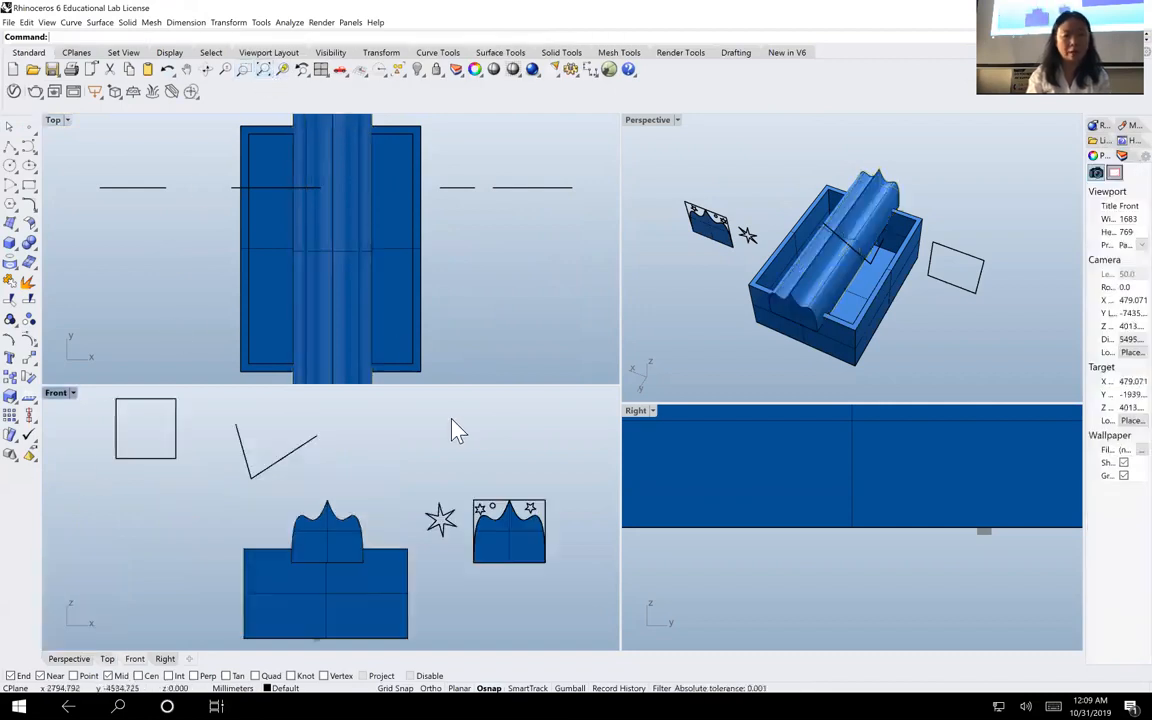
{"action": "left_click", "coordinate": [334, 535]}
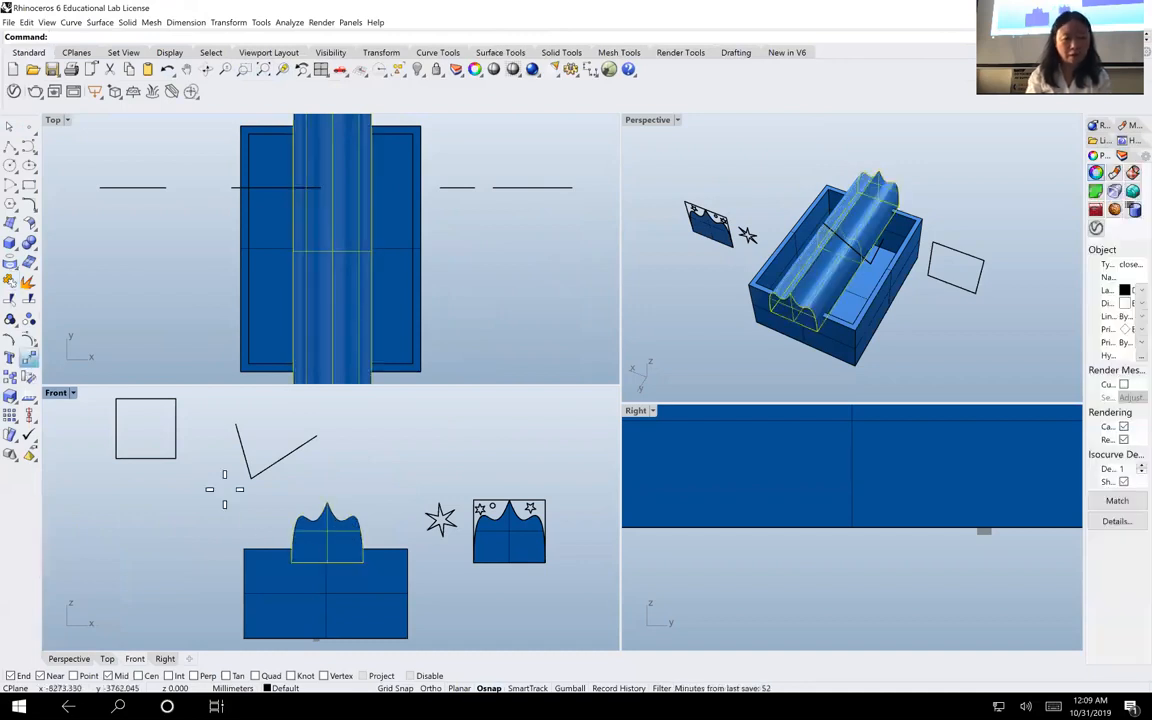
{"action": "left_click", "coordinate": [28, 358]}
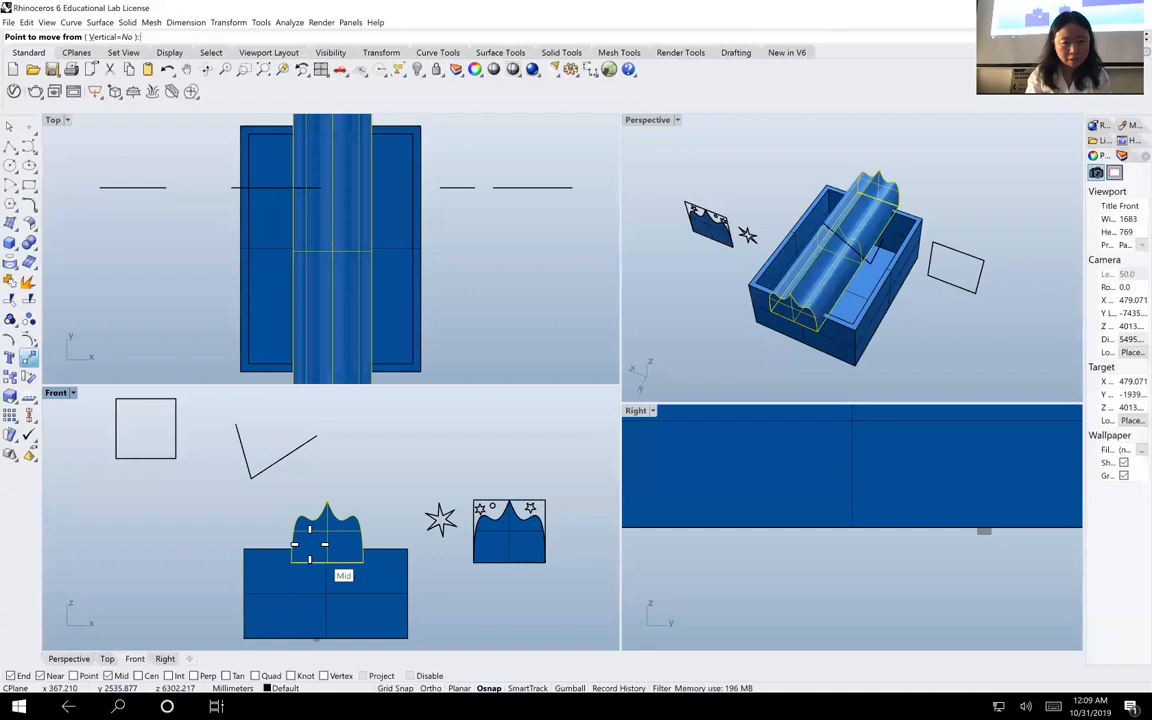
{"action": "left_click", "coordinate": [310, 545]}
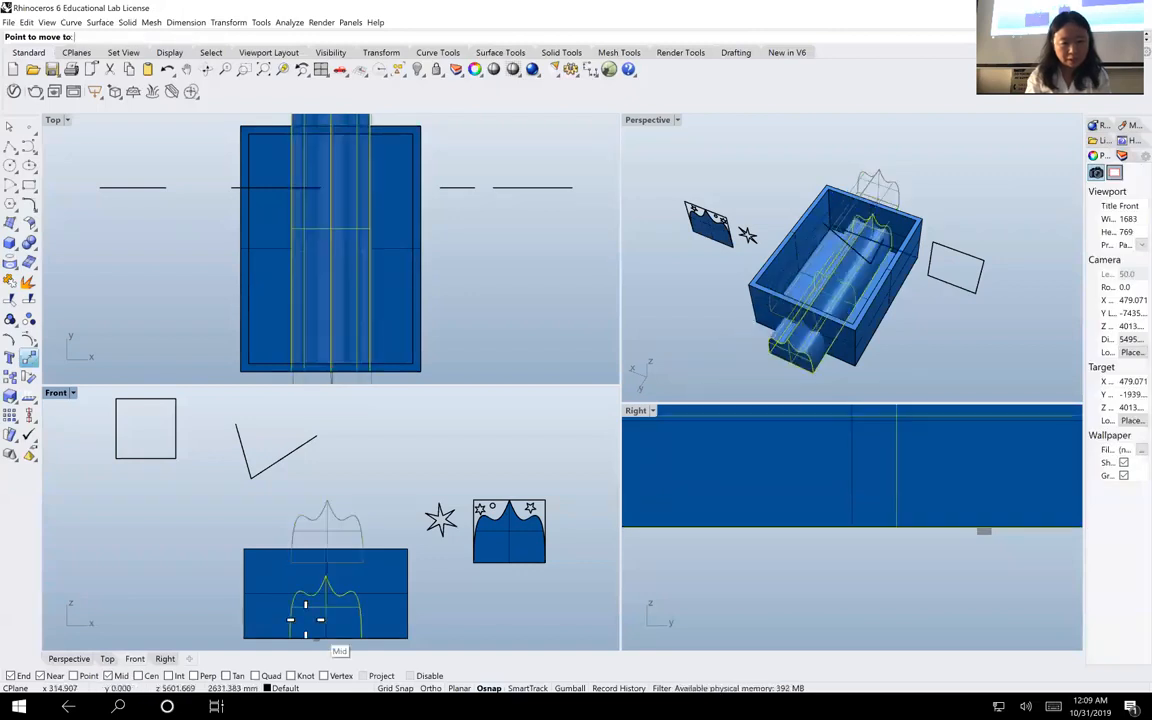
{"action": "left_click", "coordinate": [326, 640]}
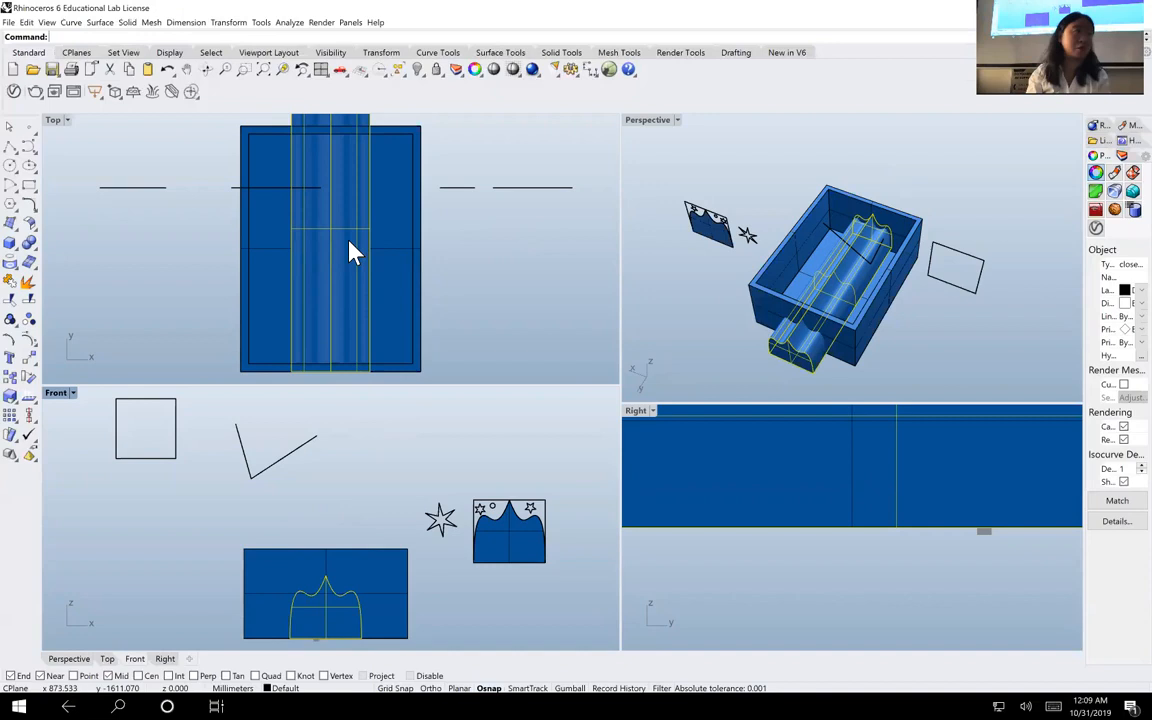
Move the wave solid about 1044 mm toward the front in Top view with Ortho on, so it passes through both end walls
{"action": "left_click", "coordinate": [28, 358]}
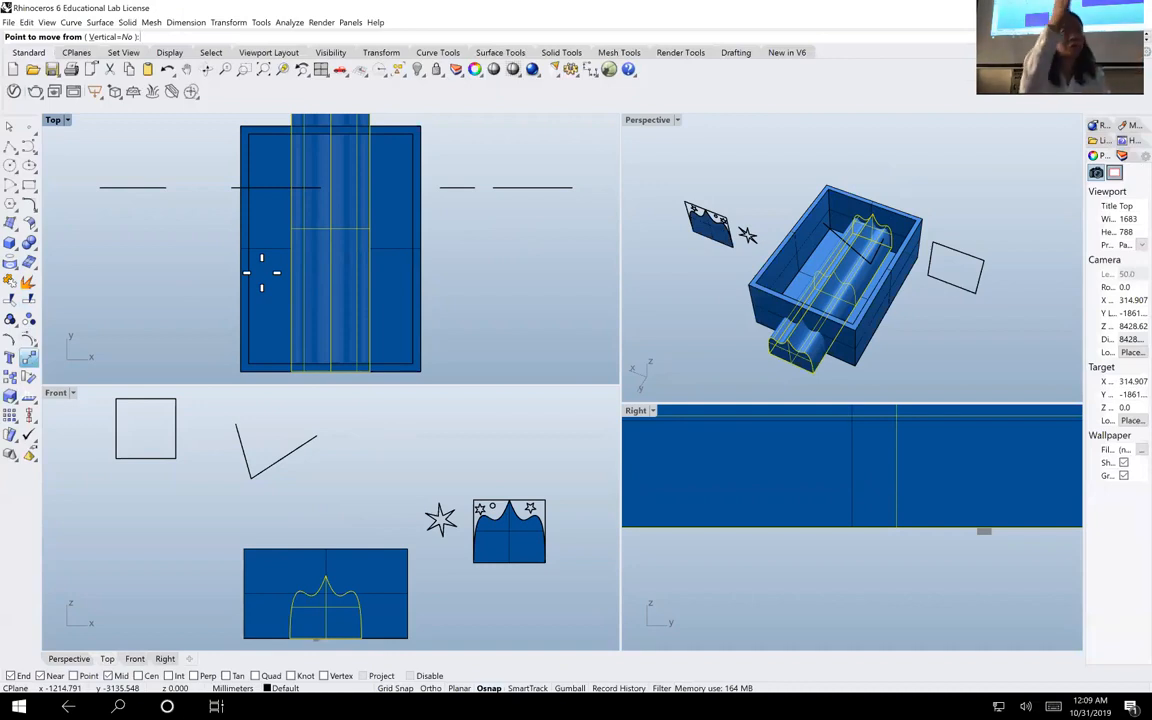
{"action": "left_click", "coordinate": [472, 262]}
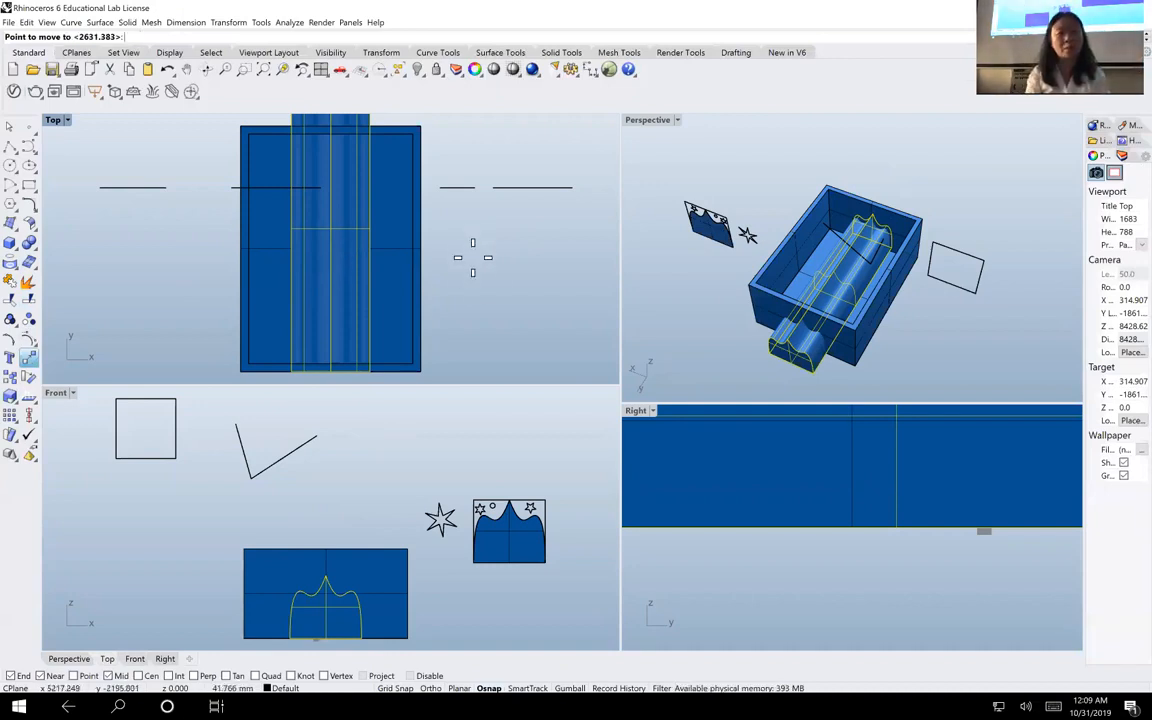
{"action": "key", "text": "F8"}
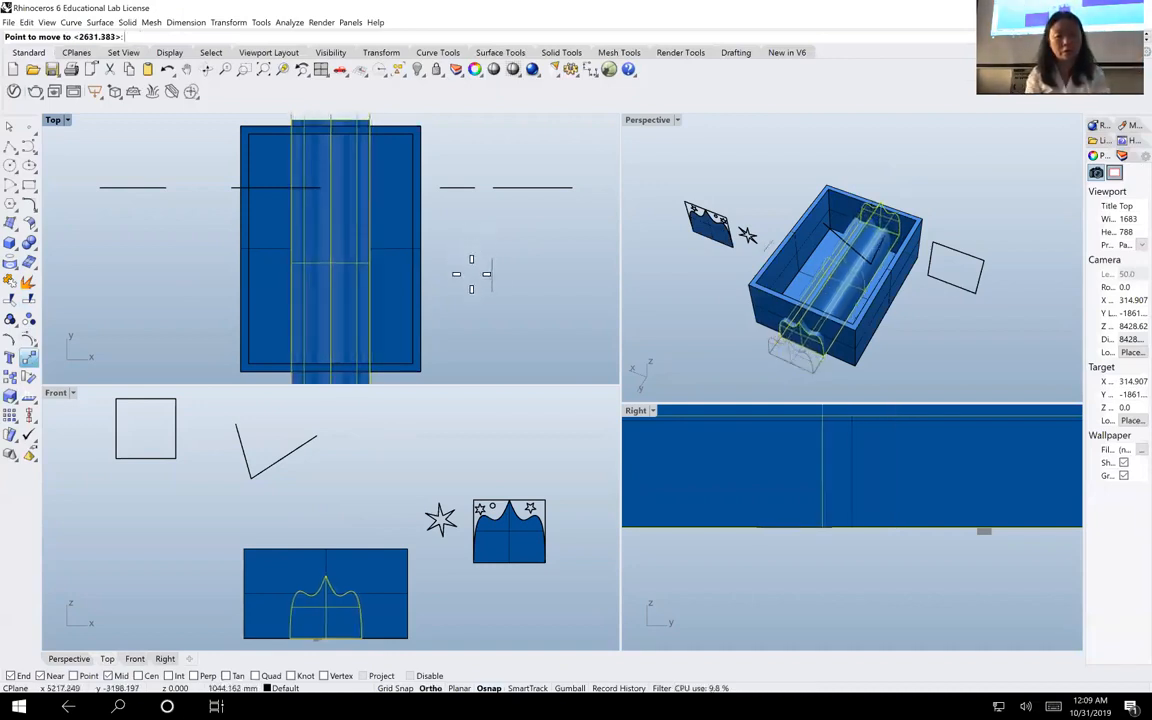
{"action": "left_click", "coordinate": [491, 302]}
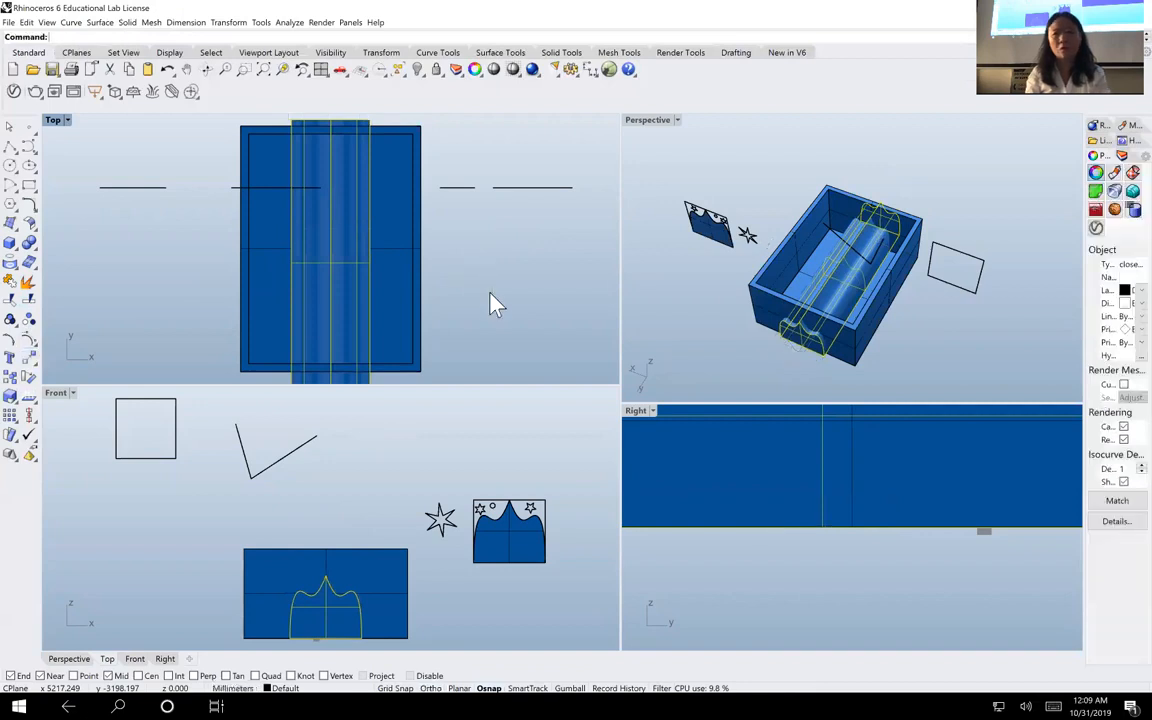
{"action": "left_click", "coordinate": [560, 257]}
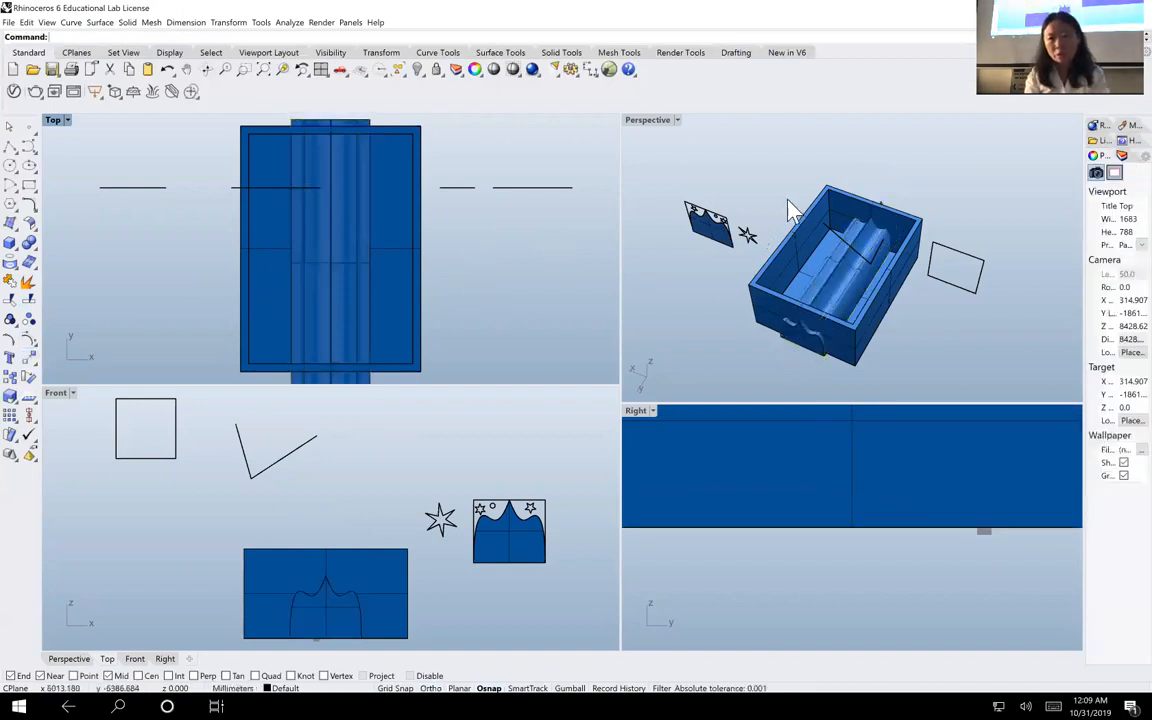
Try a Boolean union of the building walls and the wave solid, and undo it
{"action": "double_click", "coordinate": [644, 121]}
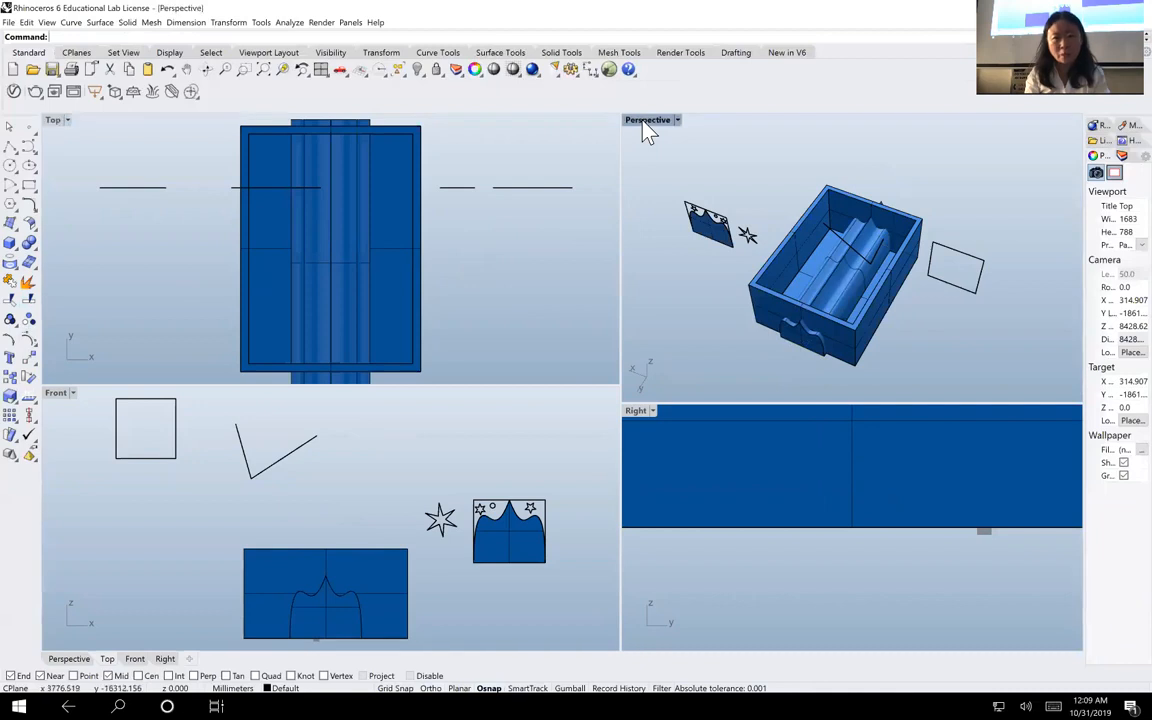
{"action": "left_click", "coordinate": [205, 70]}
{"action": "left_click_drag", "start_coordinate": [587, 424], "coordinate": [617, 440]}
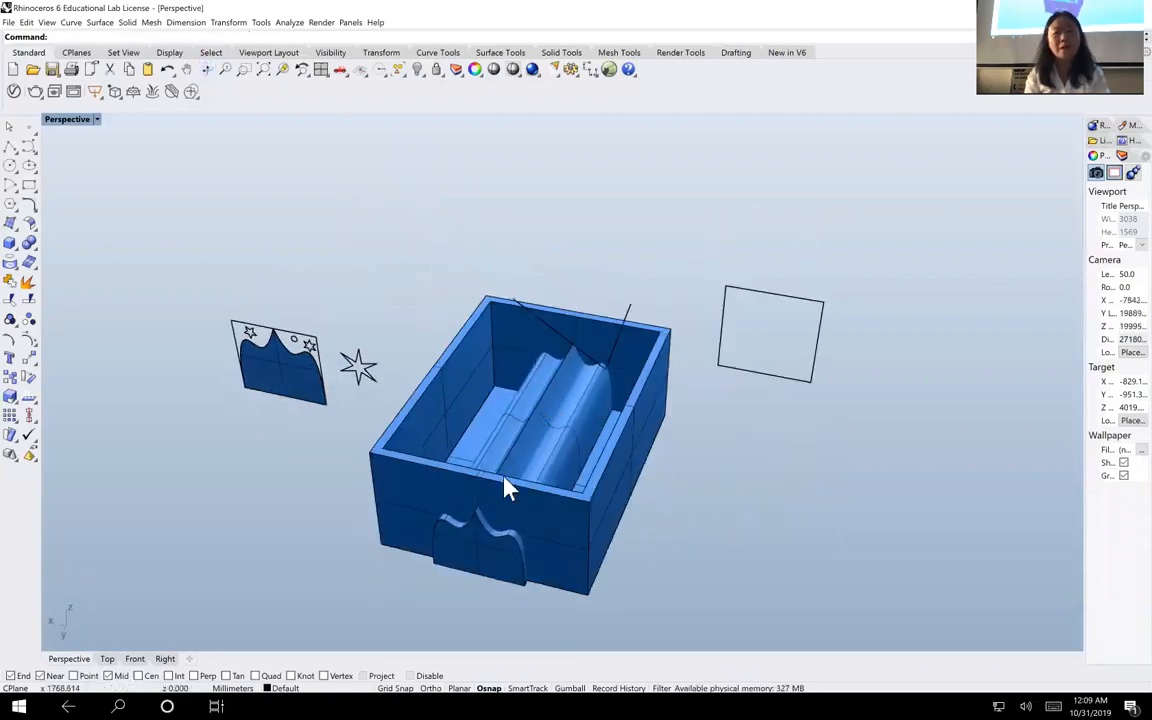
{"action": "left_click", "coordinate": [545, 412]}
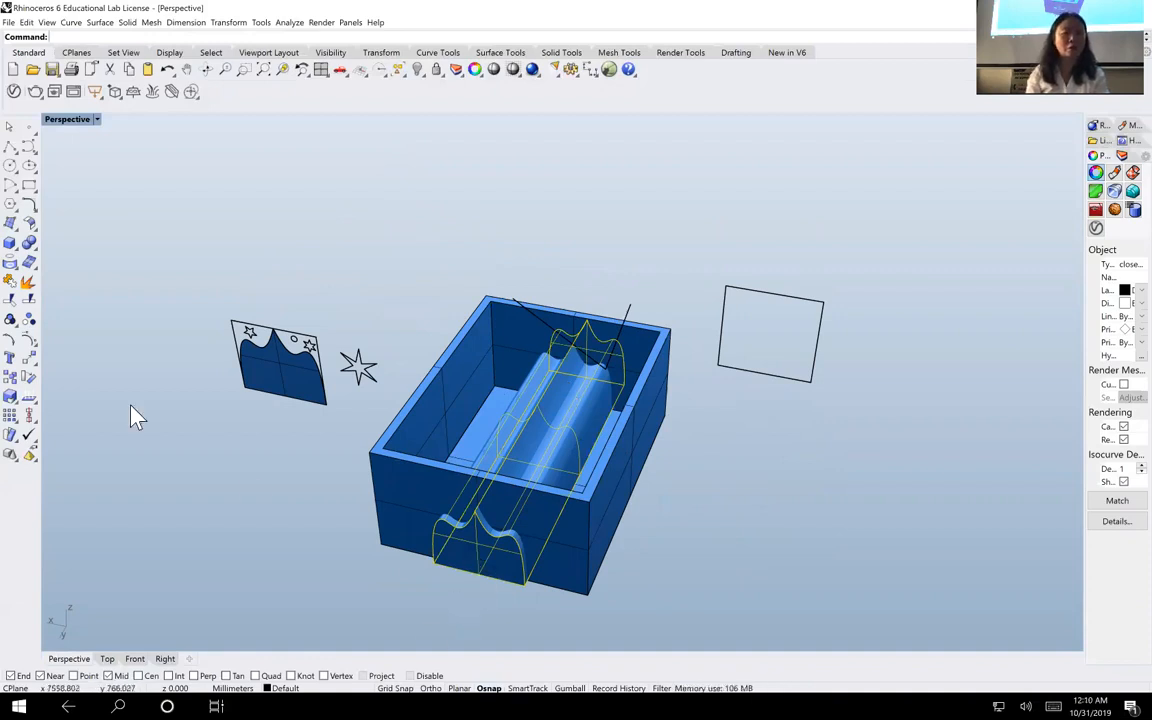
{"action": "left_click", "coordinate": [31, 247]}
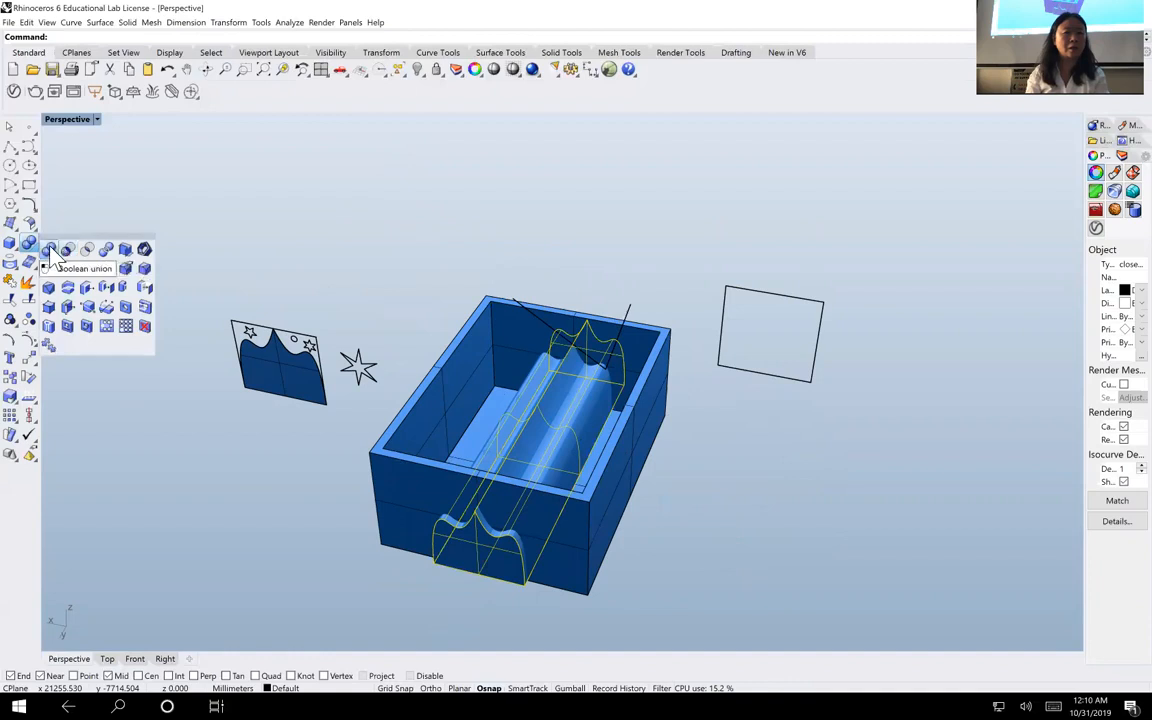
{"action": "left_click", "coordinate": [50, 251]}
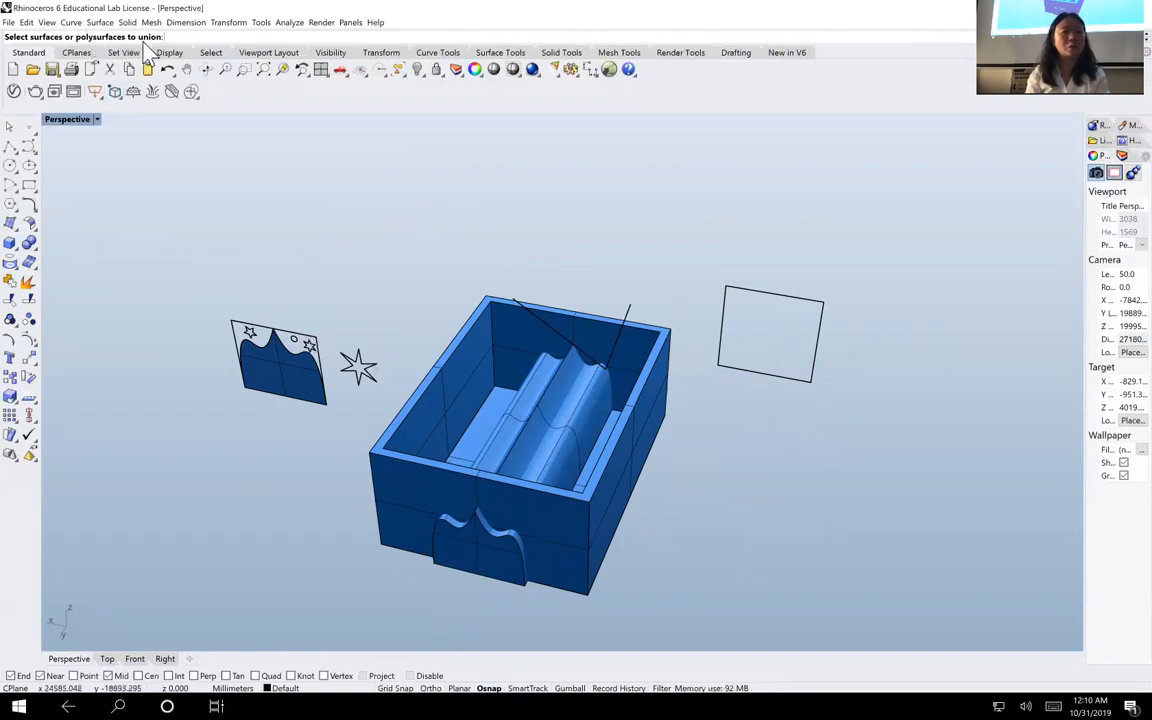
{"action": "left_click", "coordinate": [432, 395]}
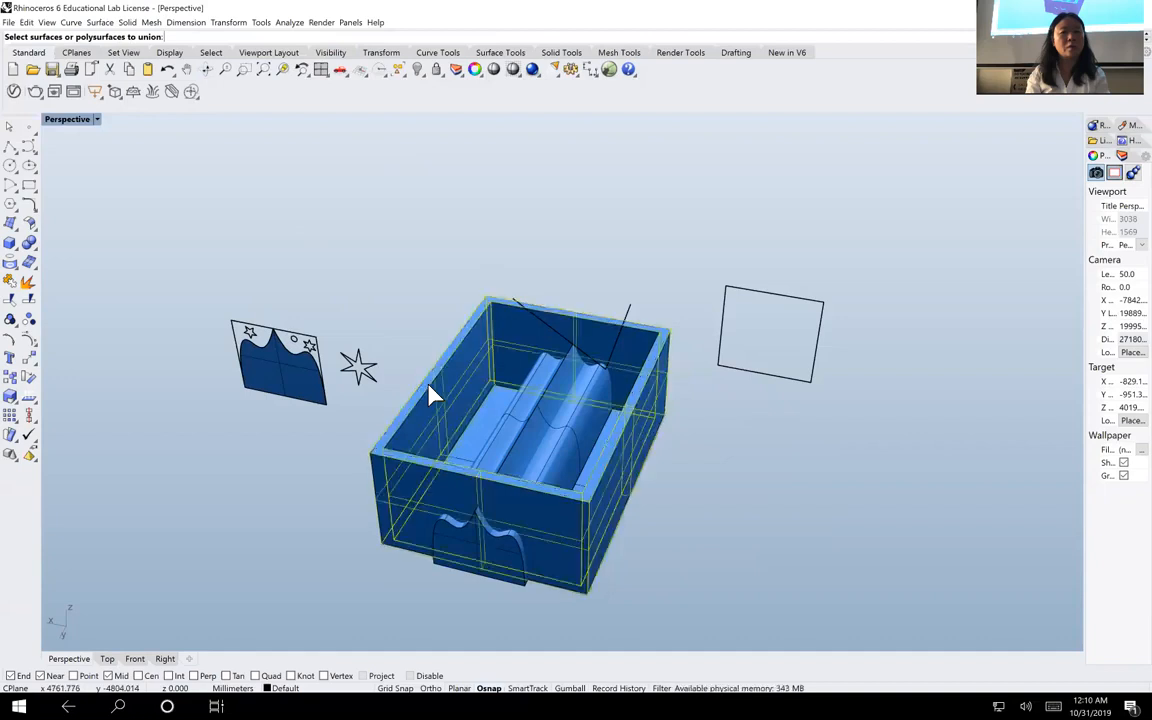
{"action": "left_click", "coordinate": [521, 440]}
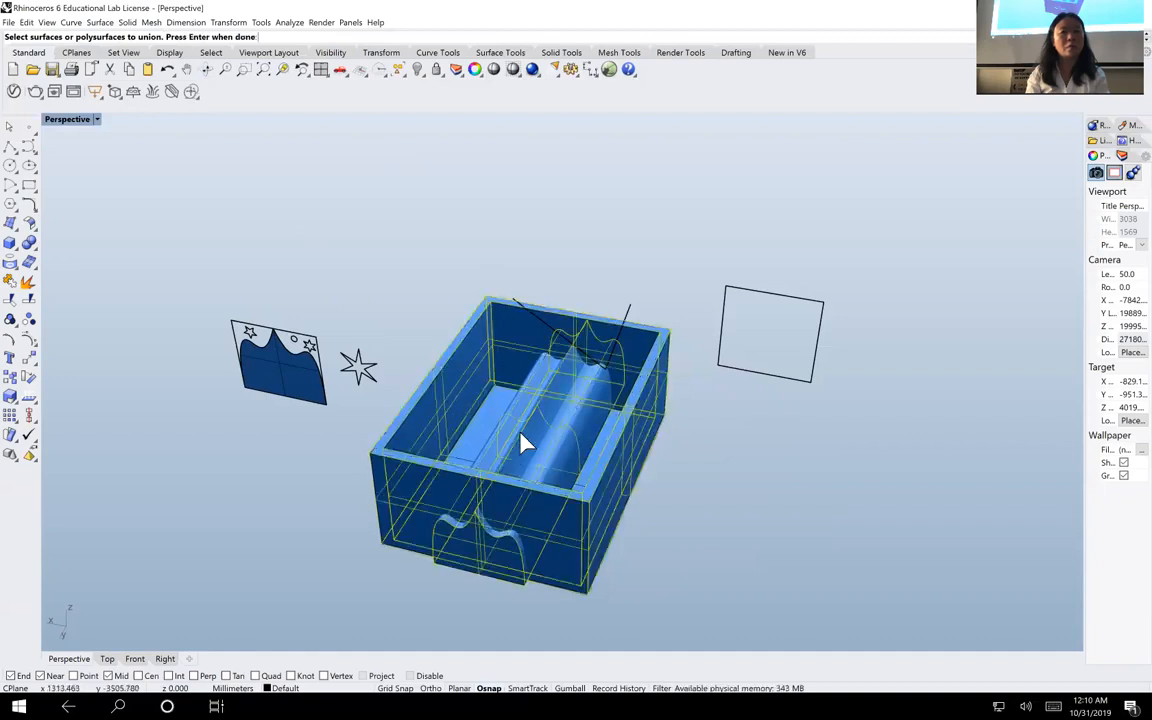
{"action": "key", "text": "Return"}
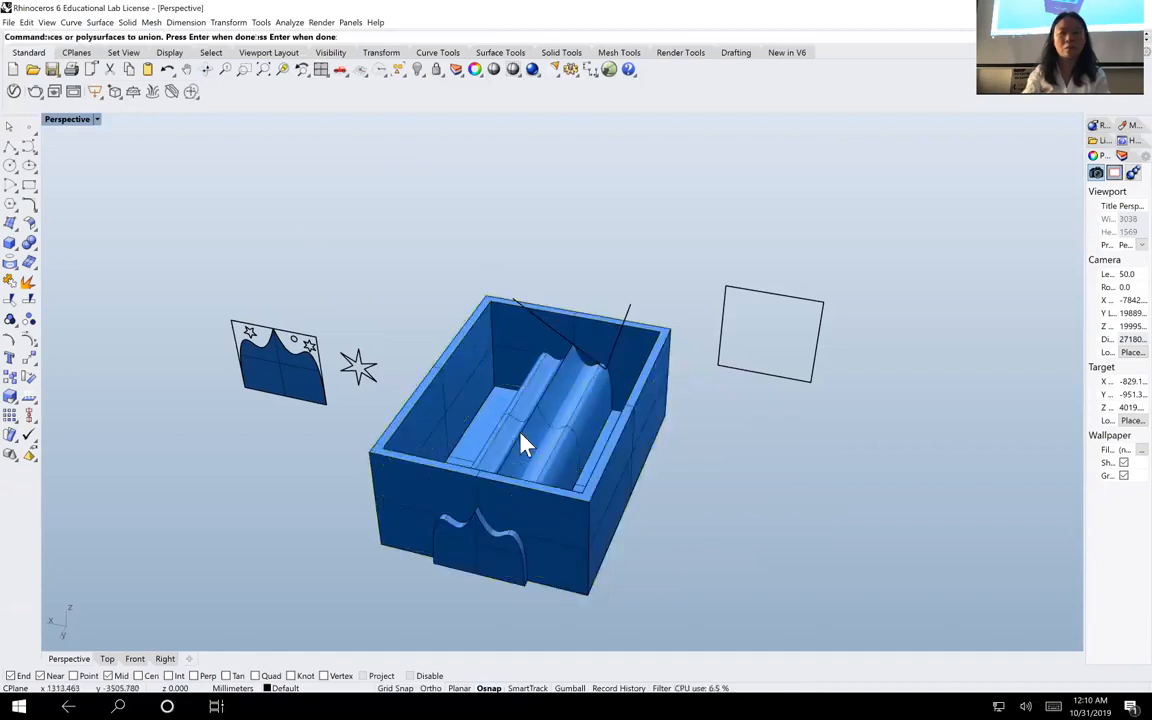
{"action": "left_click", "coordinate": [530, 442]}
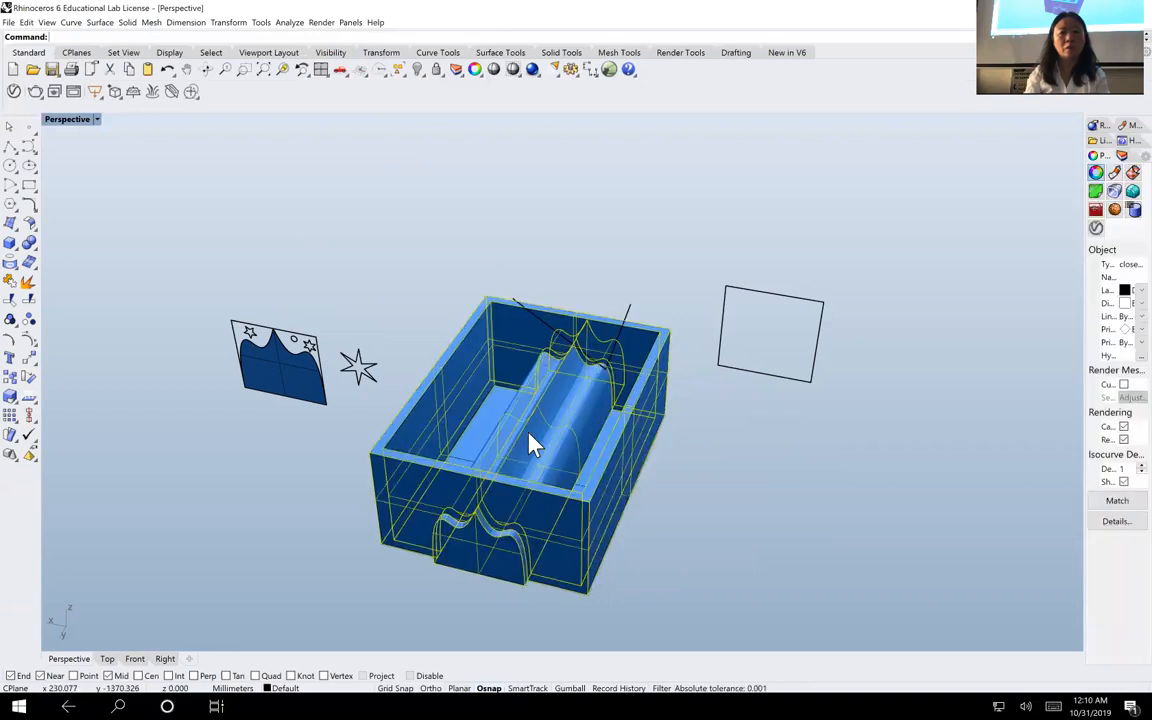
{"action": "left_click", "coordinate": [167, 70]}
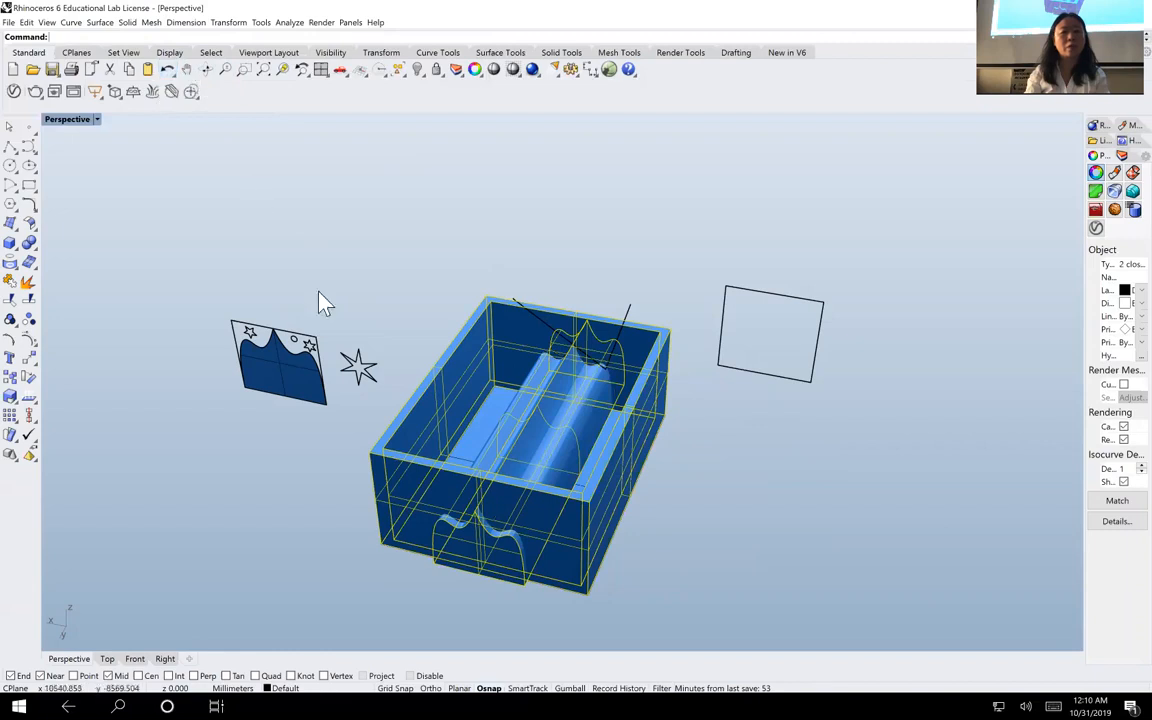
{"action": "left_click", "coordinate": [355, 265]}
Subtract the wave solid from the building walls with Boolean difference to cut wave-shaped openings through both end walls
{"action": "left_click", "coordinate": [542, 380]}
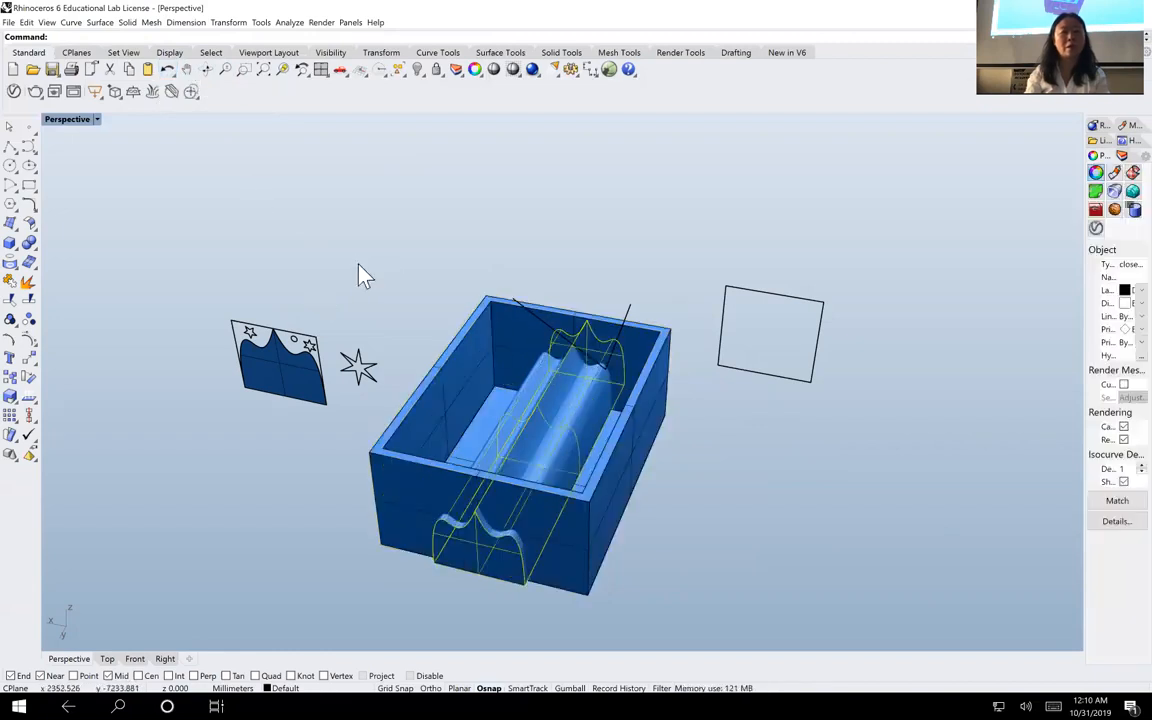
{"action": "left_click", "coordinate": [29, 240]}
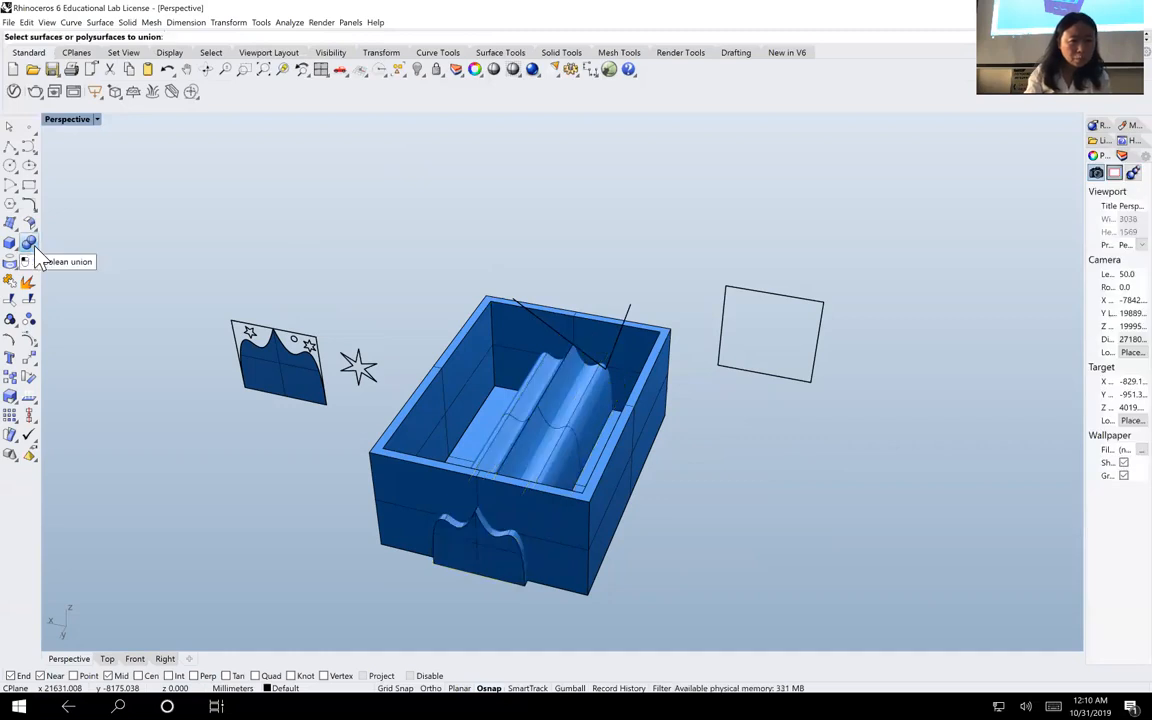
{"action": "left_click", "coordinate": [36, 252]}
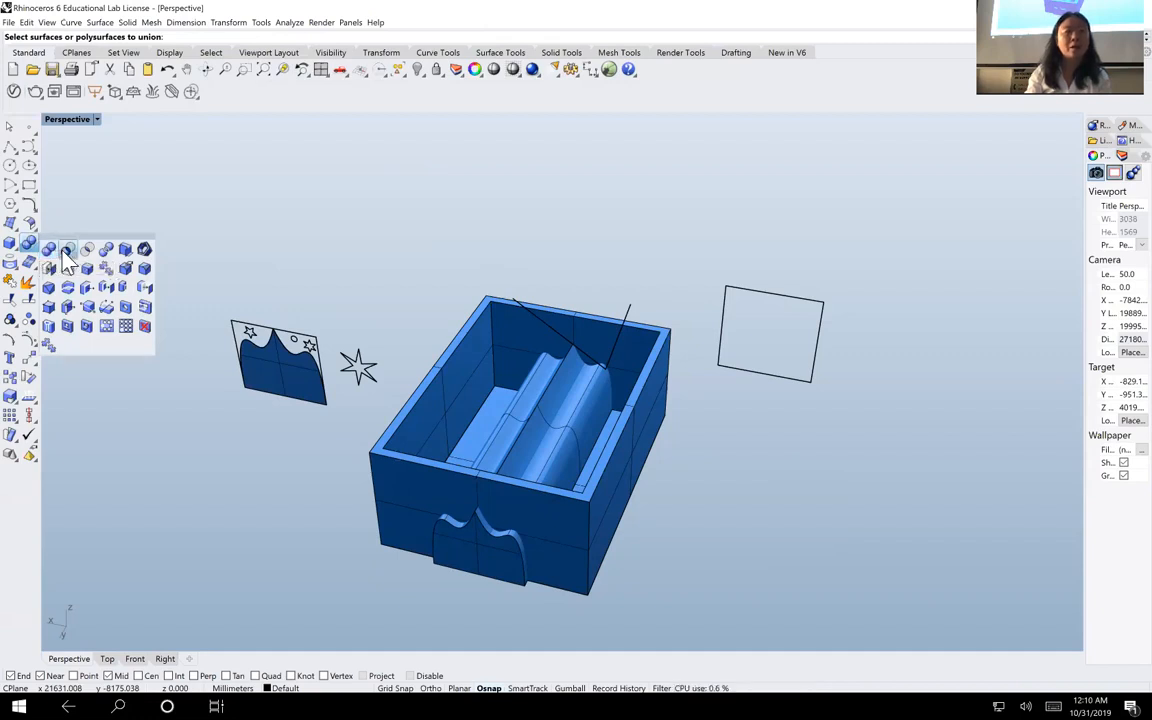
{"action": "left_click", "coordinate": [67, 251]}
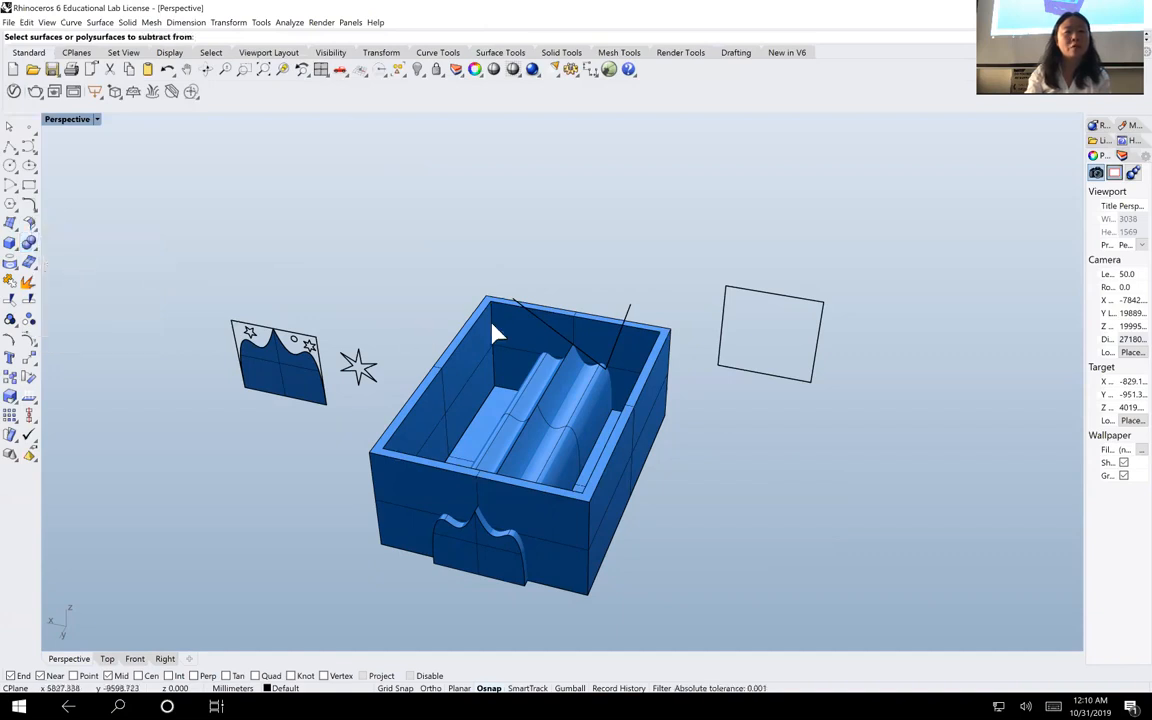
{"action": "left_click", "coordinate": [466, 381]}
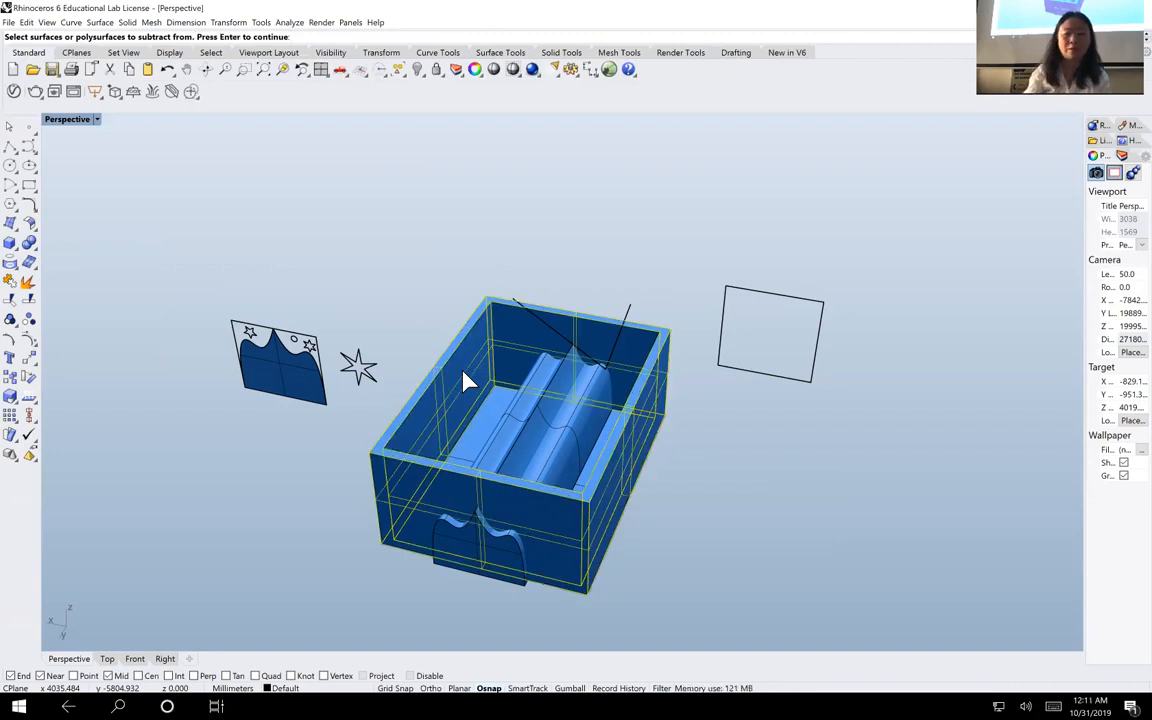
{"action": "key", "text": "Return"}
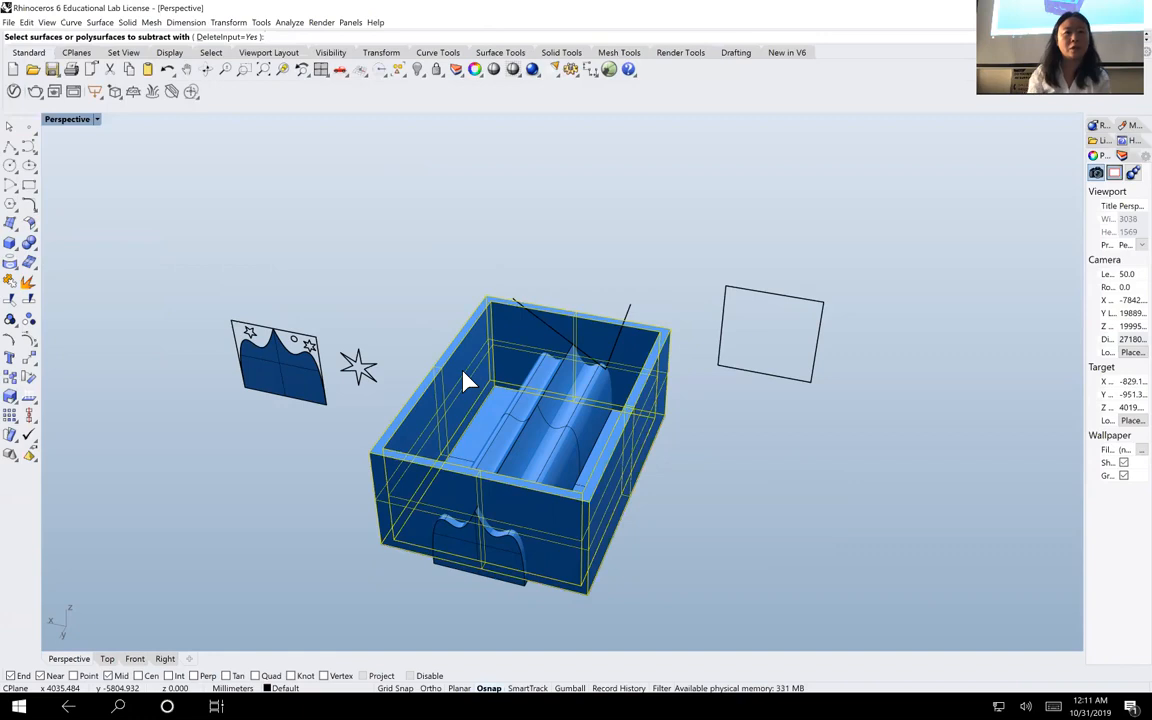
{"action": "left_click", "coordinate": [530, 428]}
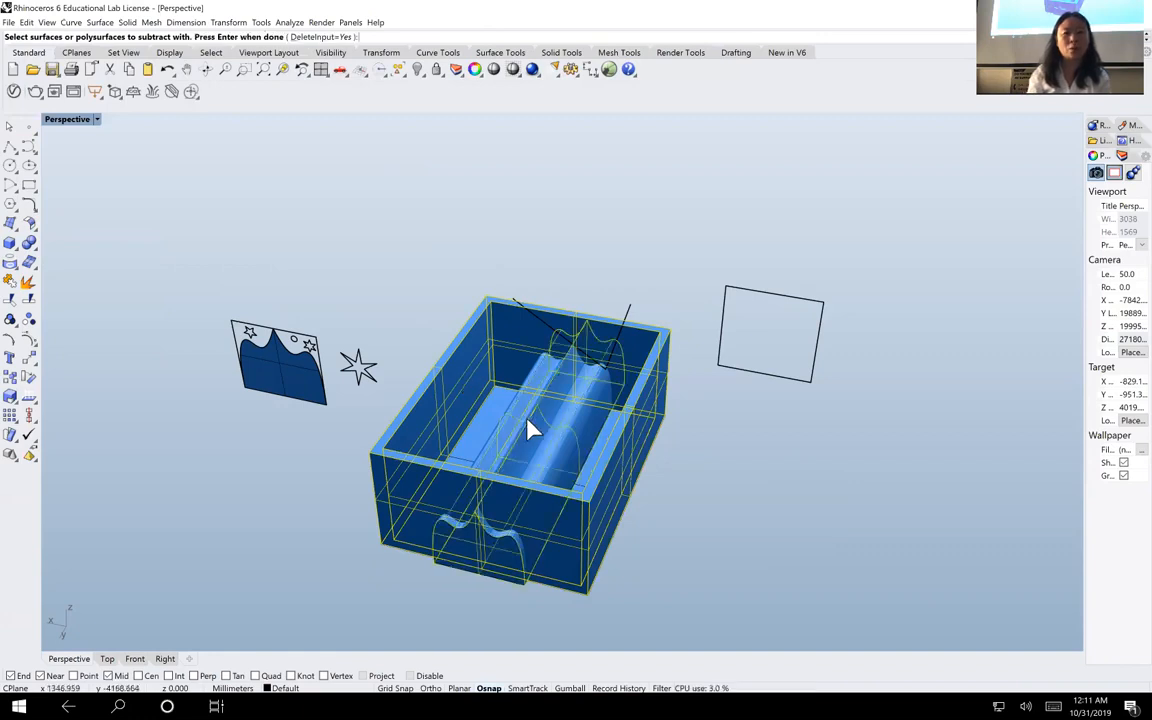
{"action": "key", "text": "Return"}
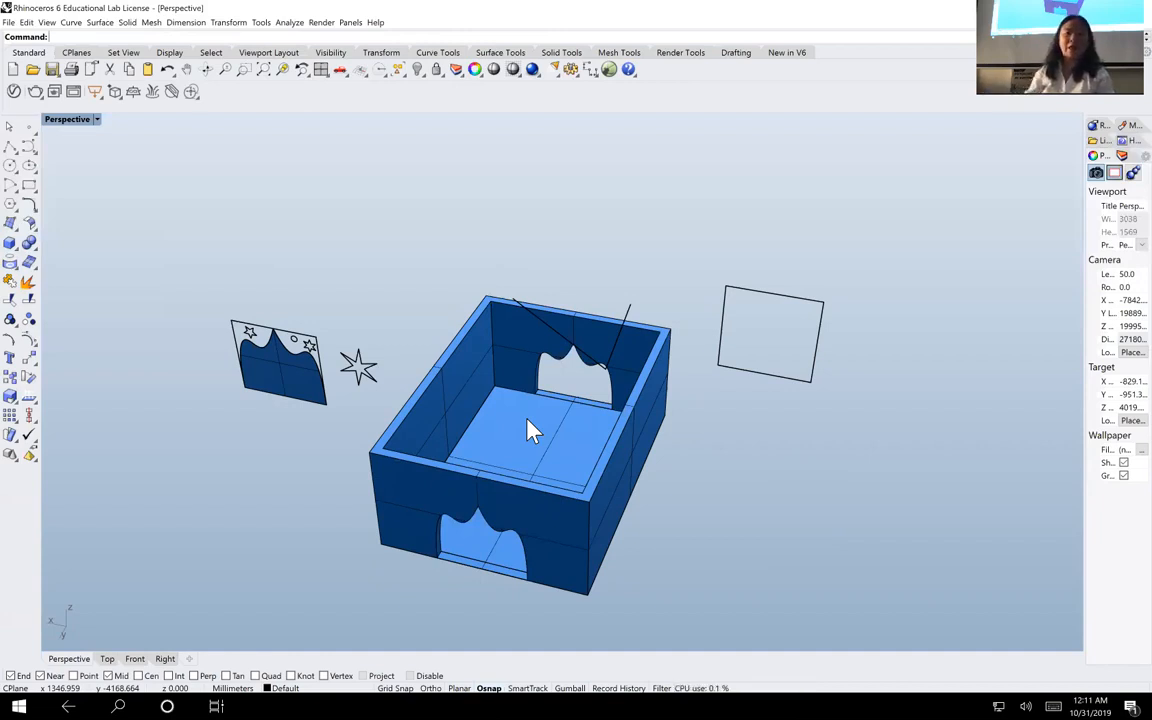
Draw an open stepped polyline beside the building in Top view, with one angled corner and a gap between its two ends
{"action": "double_click", "coordinate": [79, 121]}
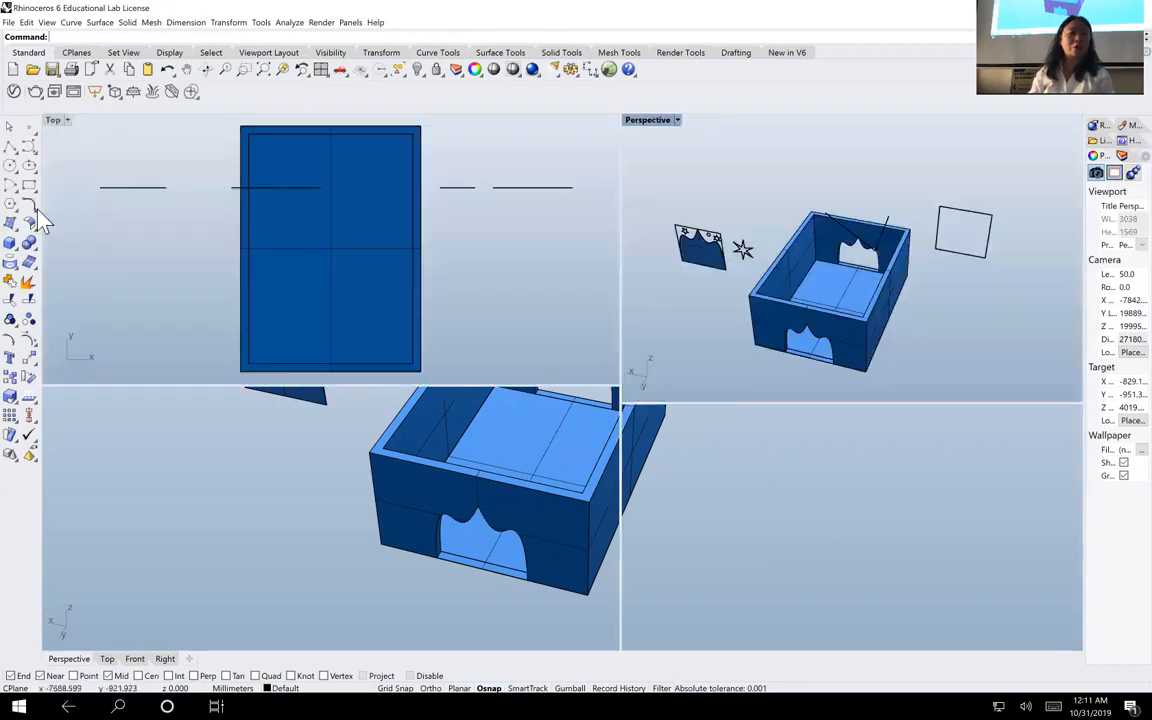
{"action": "left_click", "coordinate": [10, 147]}
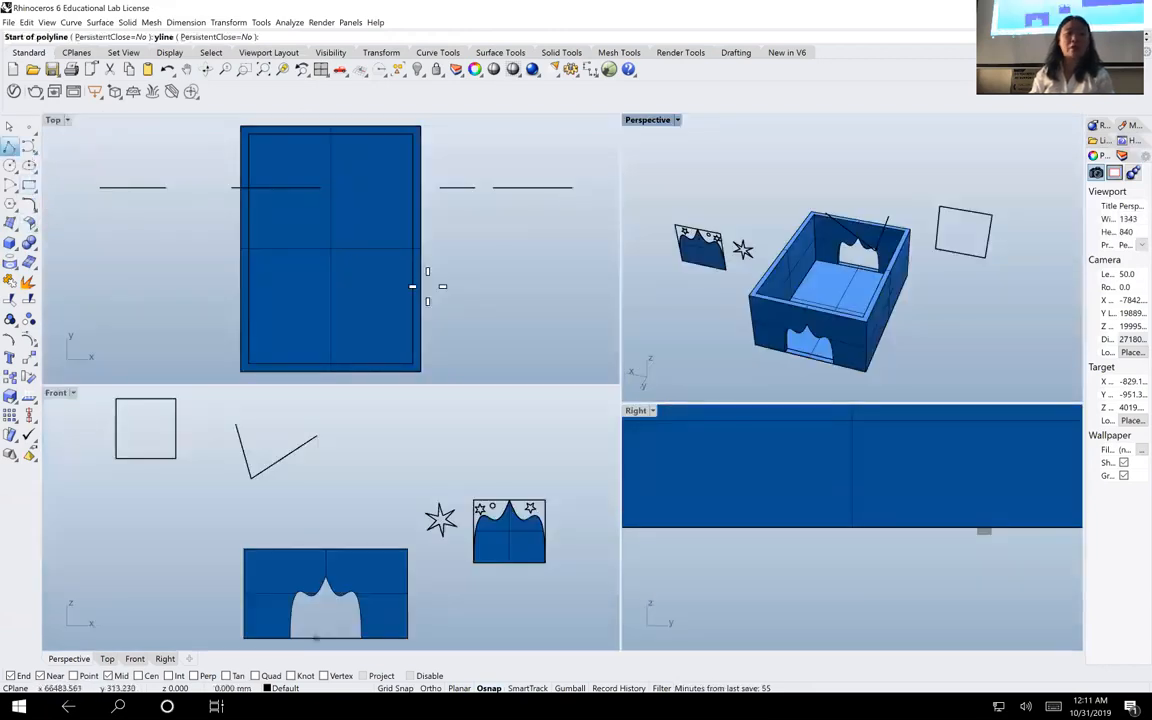
{"action": "left_click", "coordinate": [469, 255]}
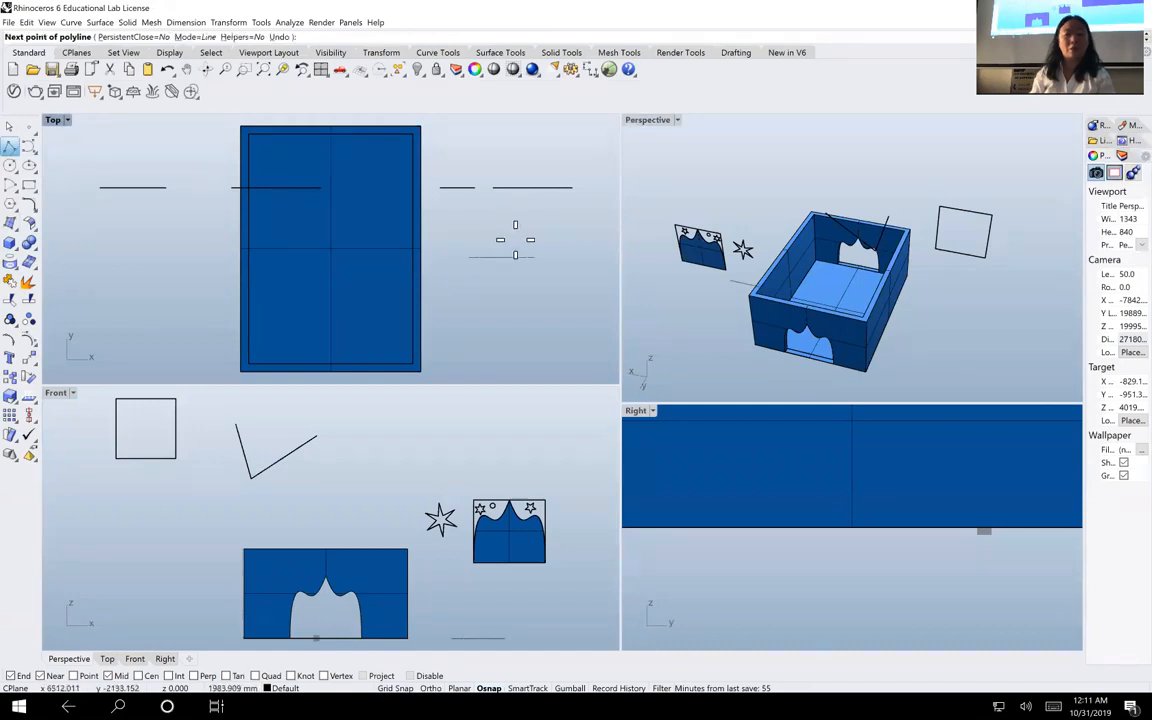
{"action": "left_click", "coordinate": [530, 257]}
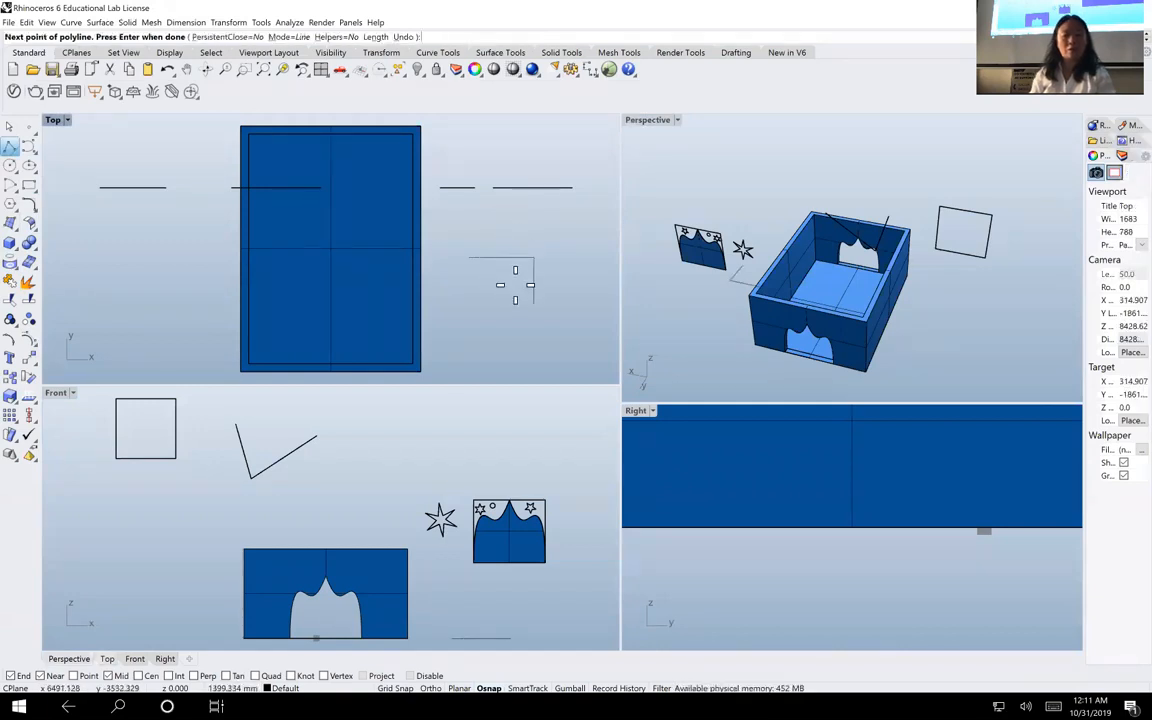
{"action": "left_click", "coordinate": [532, 302]}
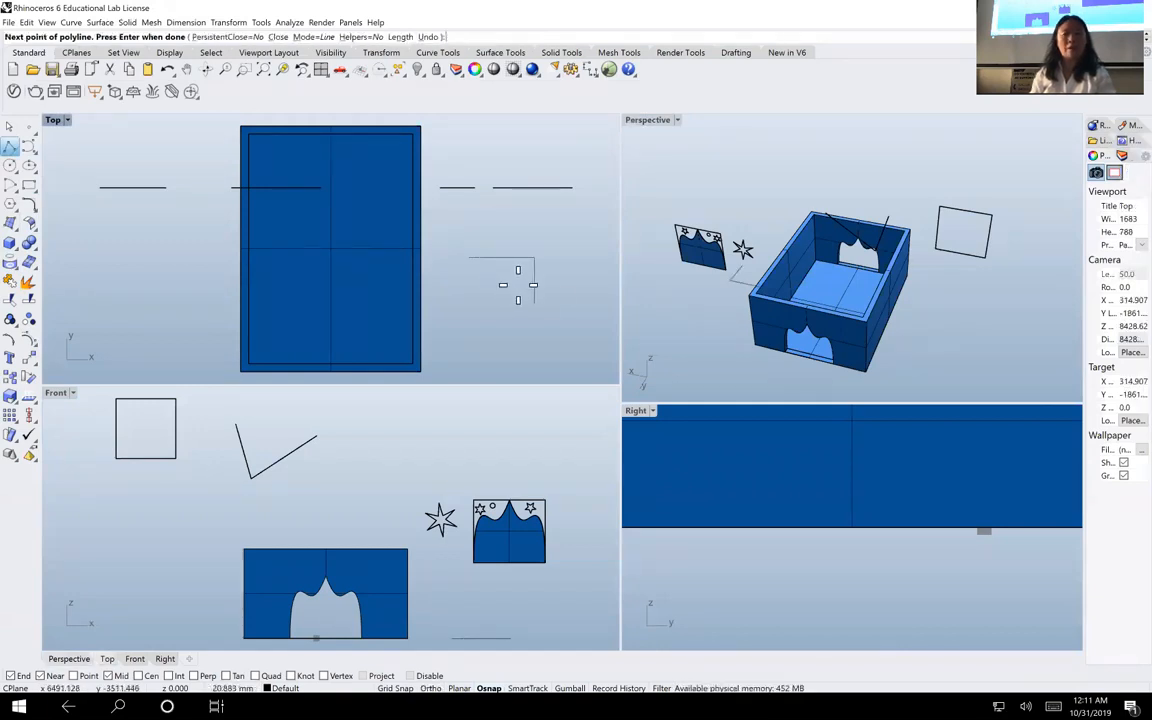
{"action": "left_click", "coordinate": [588, 302]}
{"action": "key", "text": "F8"}
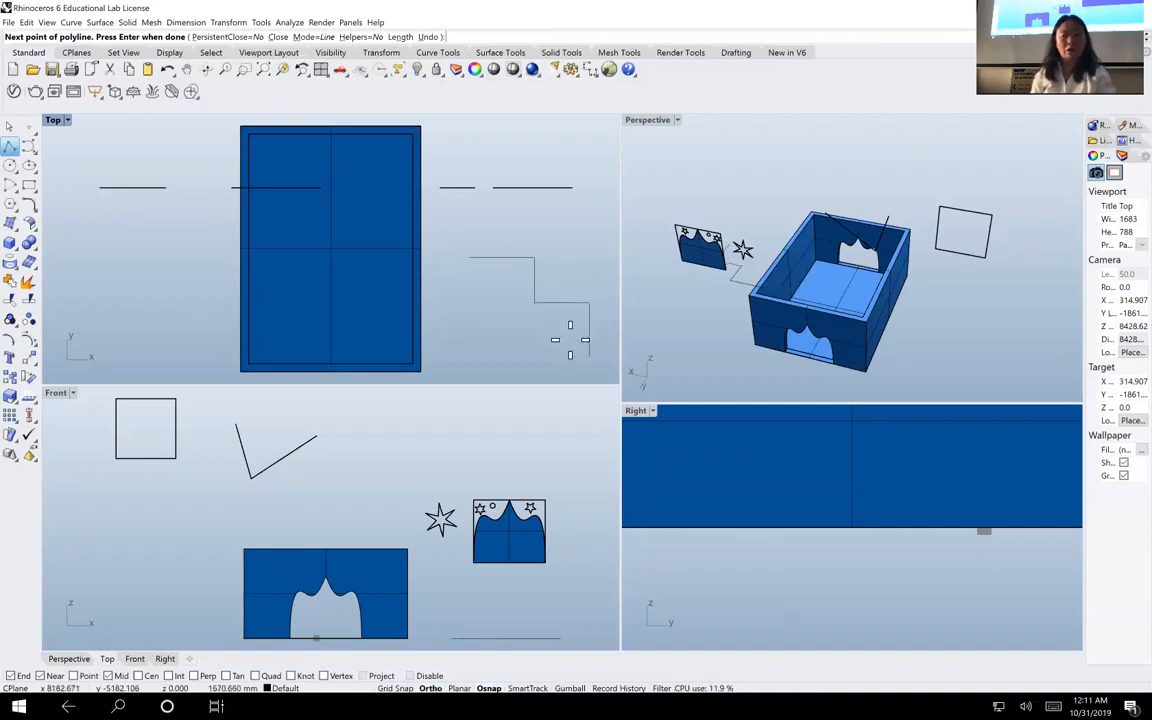
{"action": "left_click", "coordinate": [570, 343]}
{"action": "key", "text": "F8"}
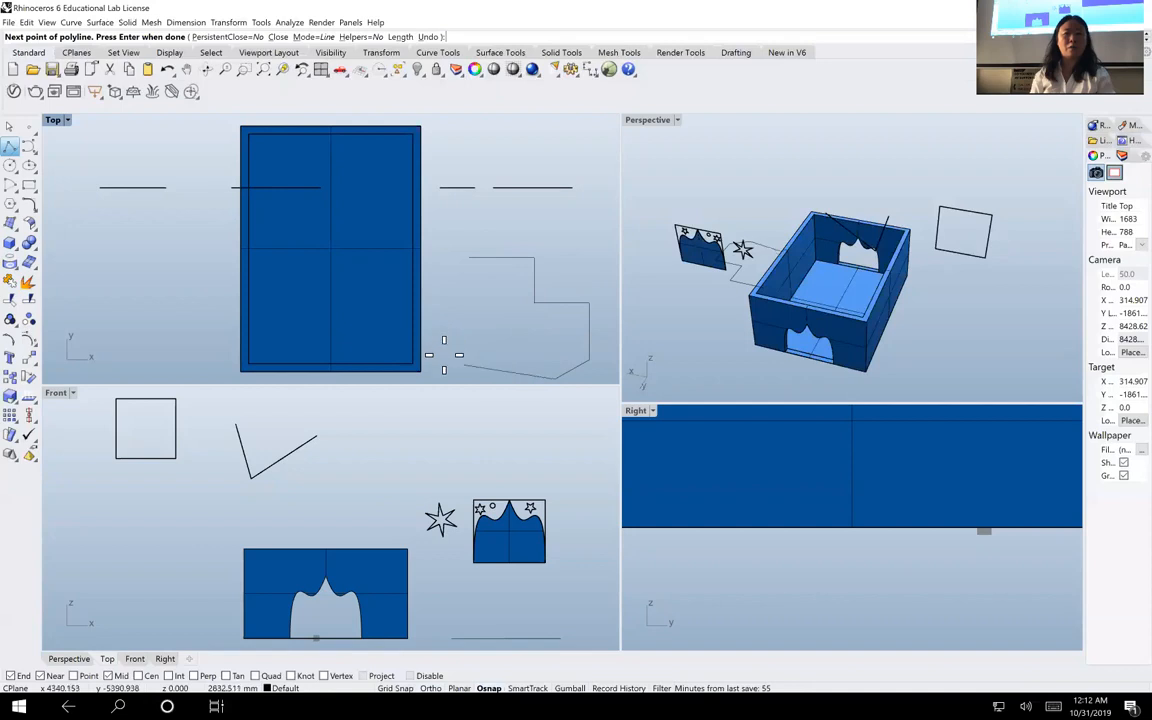
{"action": "key", "text": "shift"}
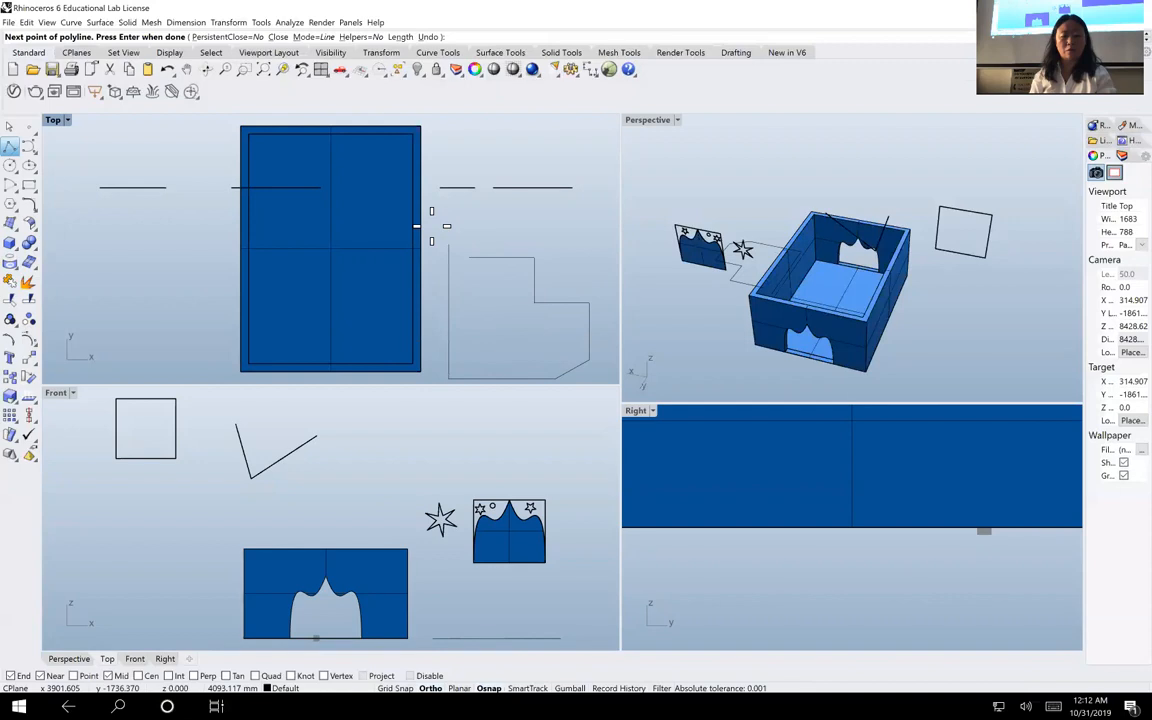
{"action": "left_click", "coordinate": [450, 245]}
{"action": "key", "text": "Return"}
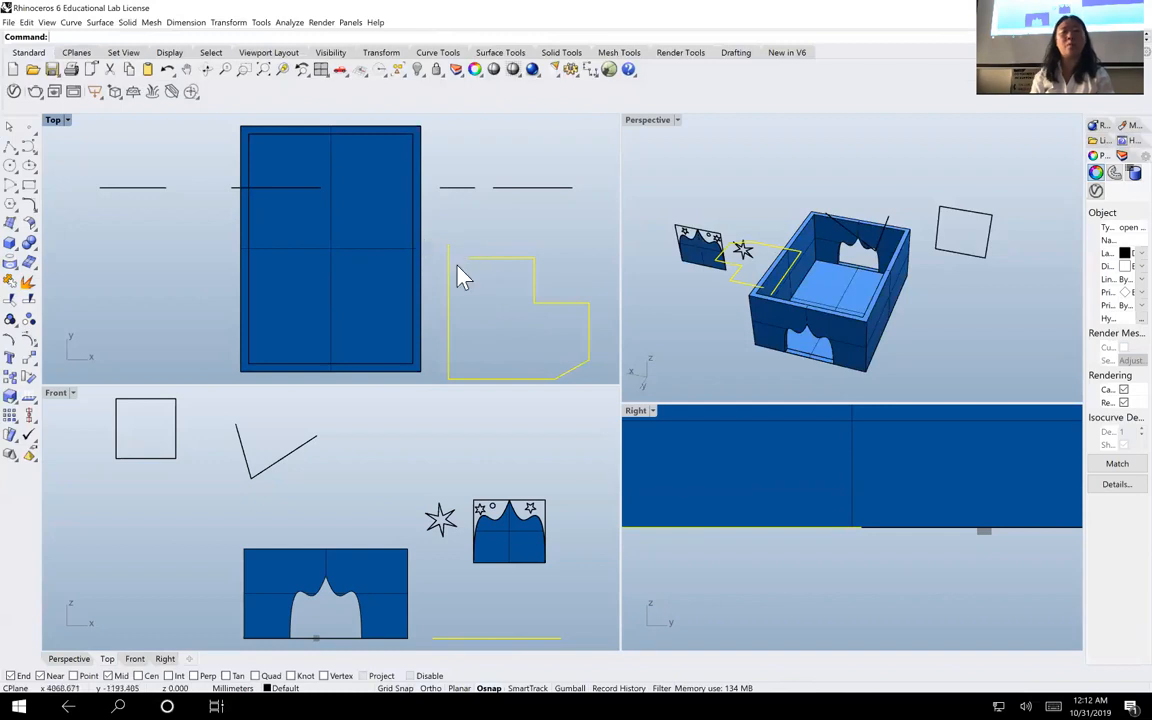
Chamfer the two end segments of the open polyline with a first distance of 0 and a picked second distance of about 5918 mm
{"action": "left_click", "coordinate": [30, 206]}
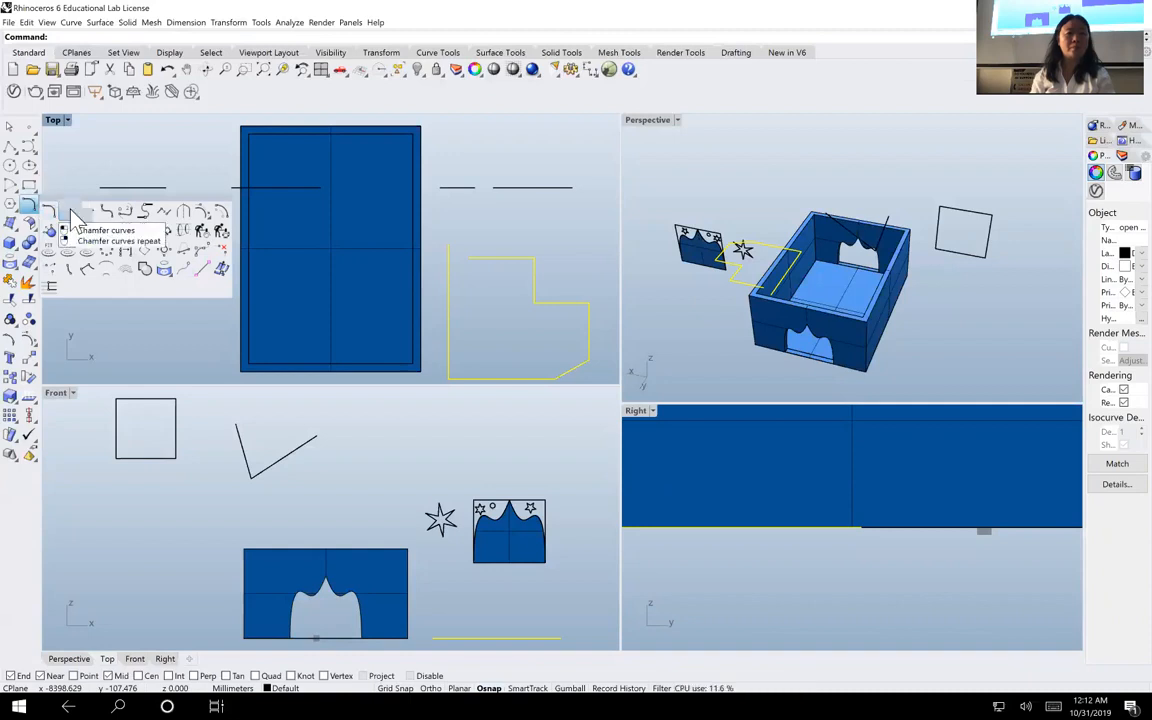
{"action": "left_click", "coordinate": [71, 213]}
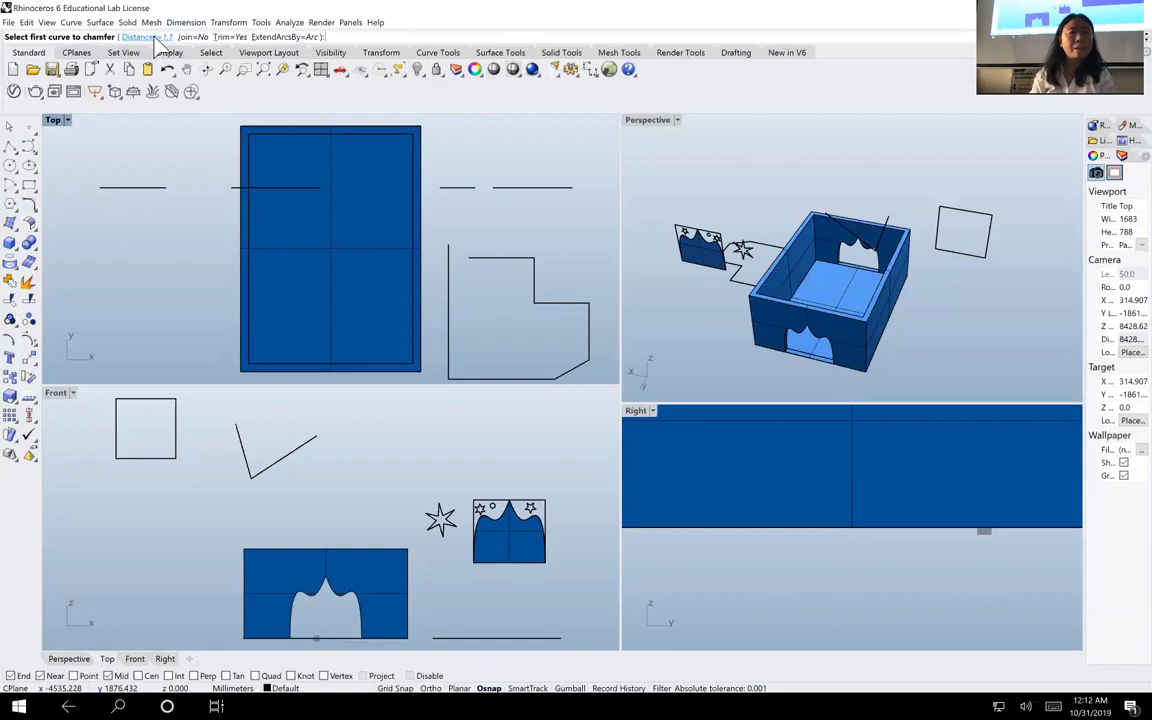
{"action": "left_click", "coordinate": [146, 37]}
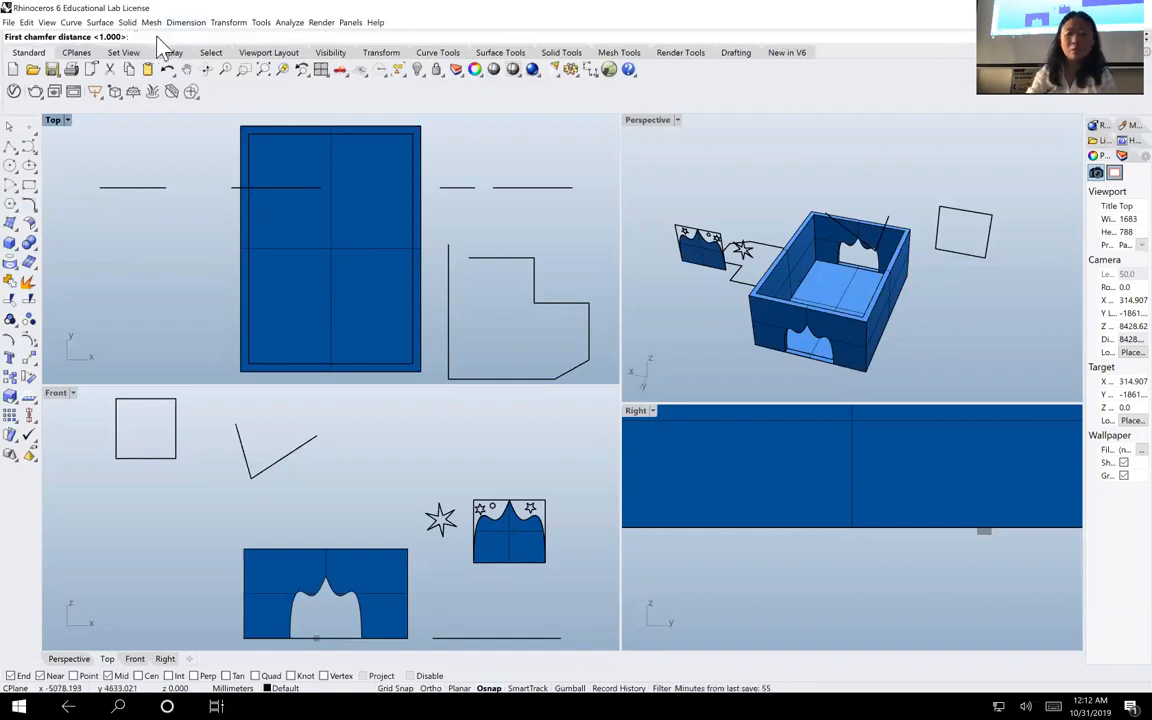
{"action": "type", "text": "0"}
{"action": "key", "text": "Return"}
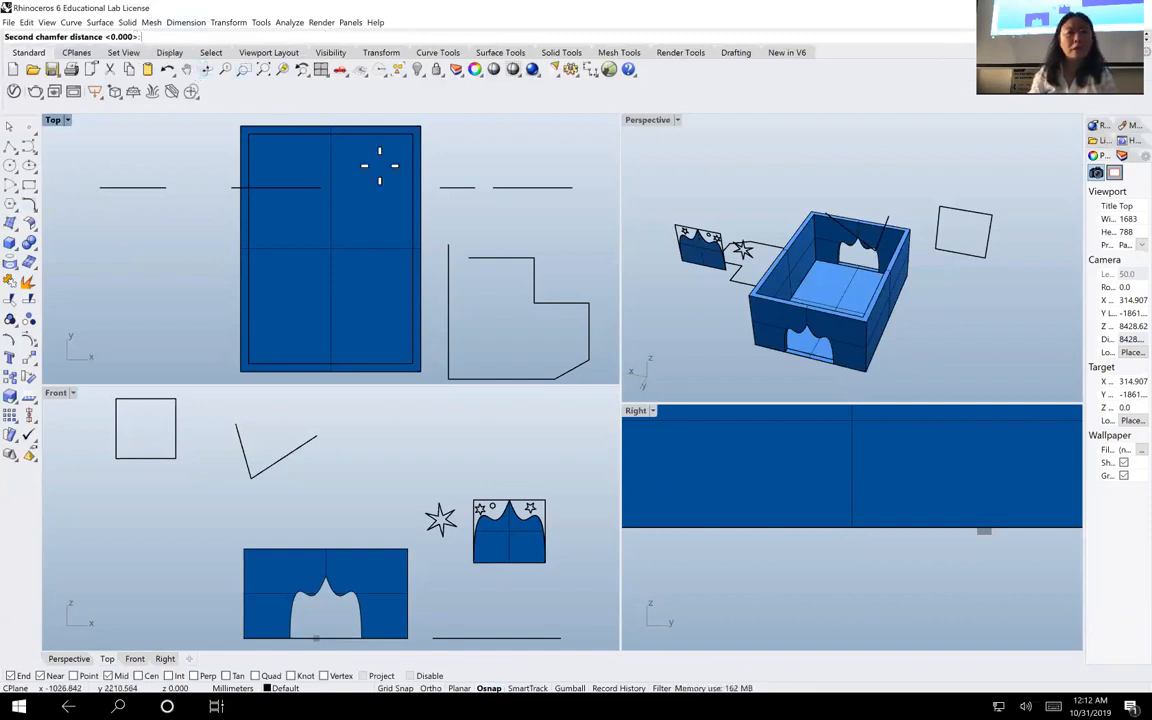
{"action": "left_click", "coordinate": [479, 240]}
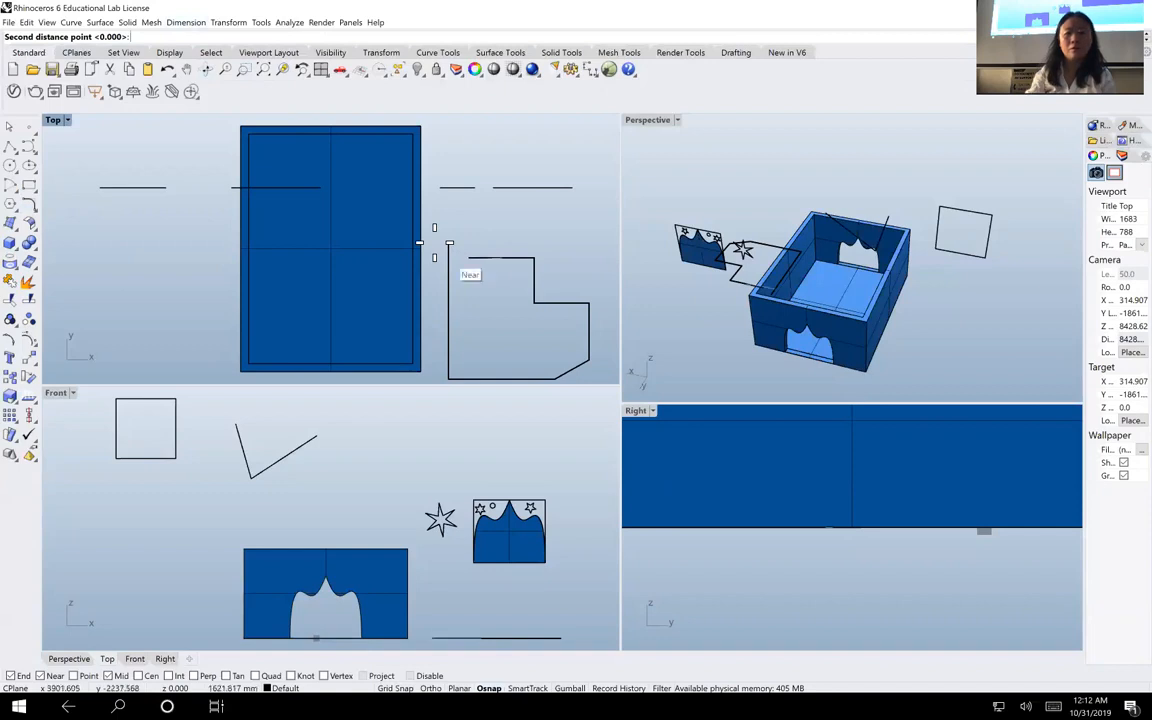
{"action": "left_click", "coordinate": [430, 245]}
{"action": "left_click", "coordinate": [480, 257]}
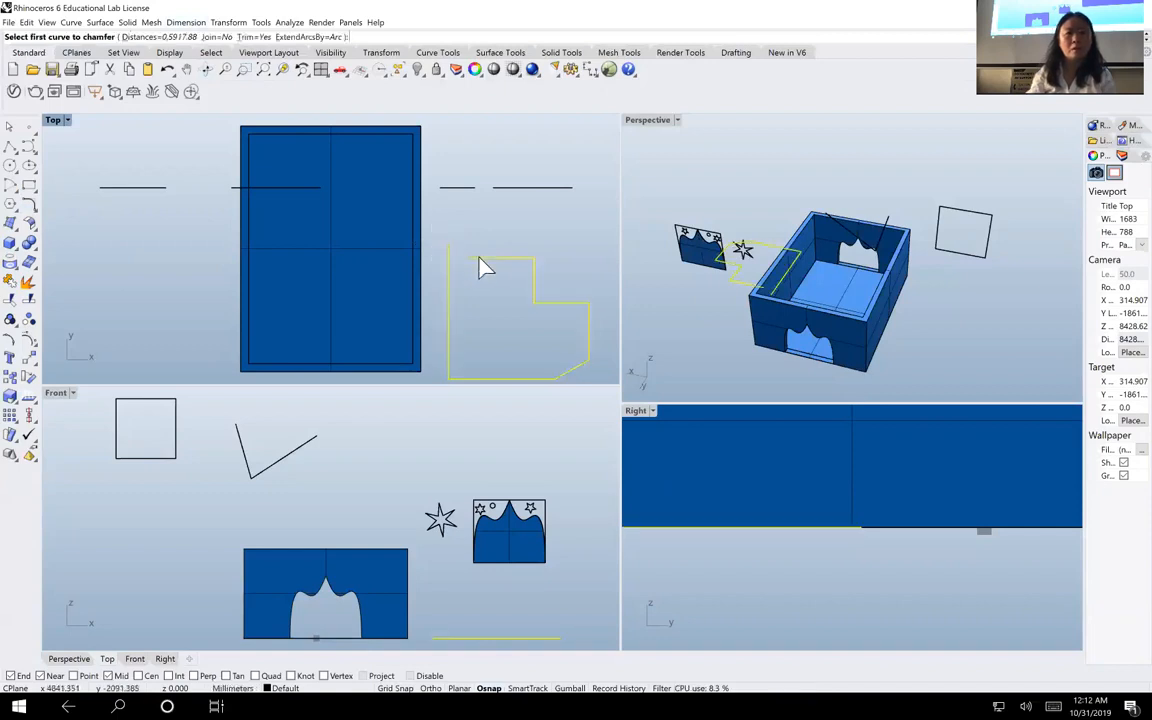
{"action": "left_click", "coordinate": [451, 284]}
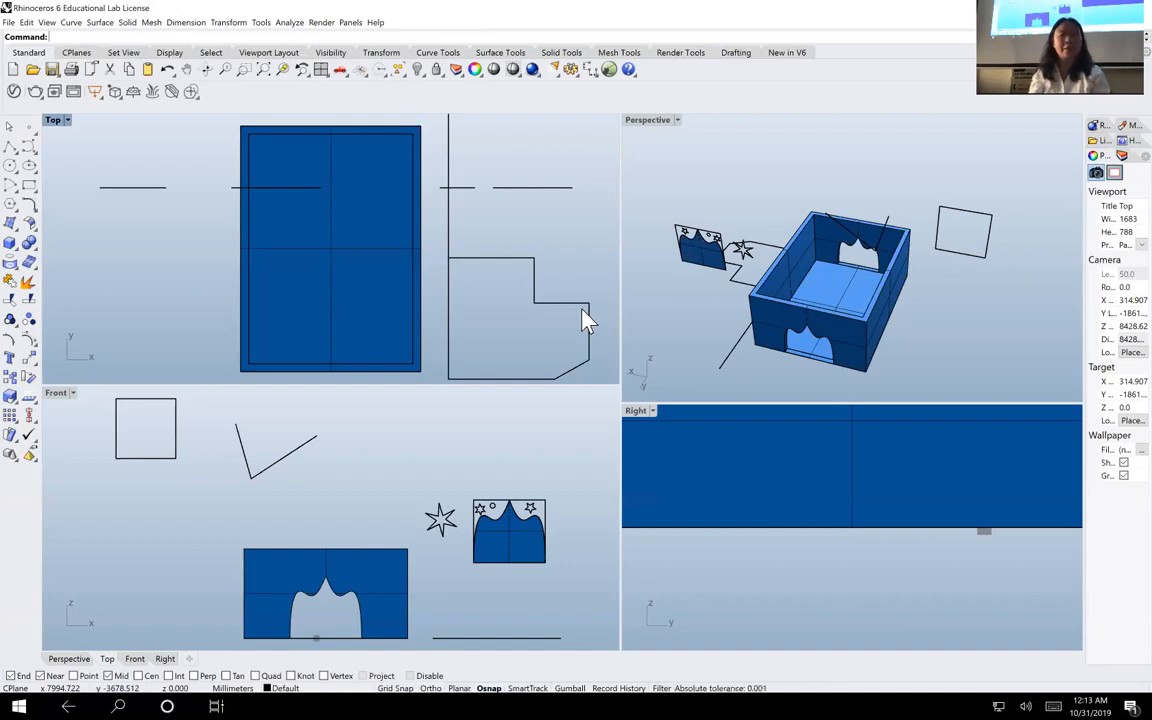
{"action": "mouse_move", "coordinate": [650, 13]}
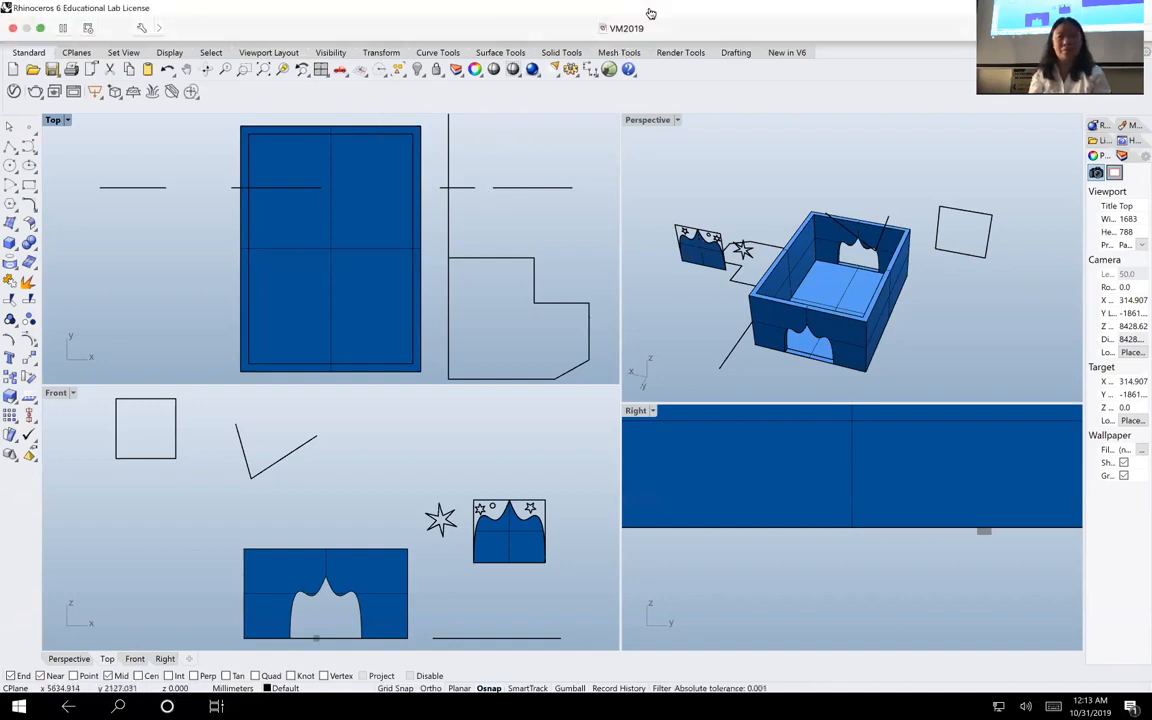